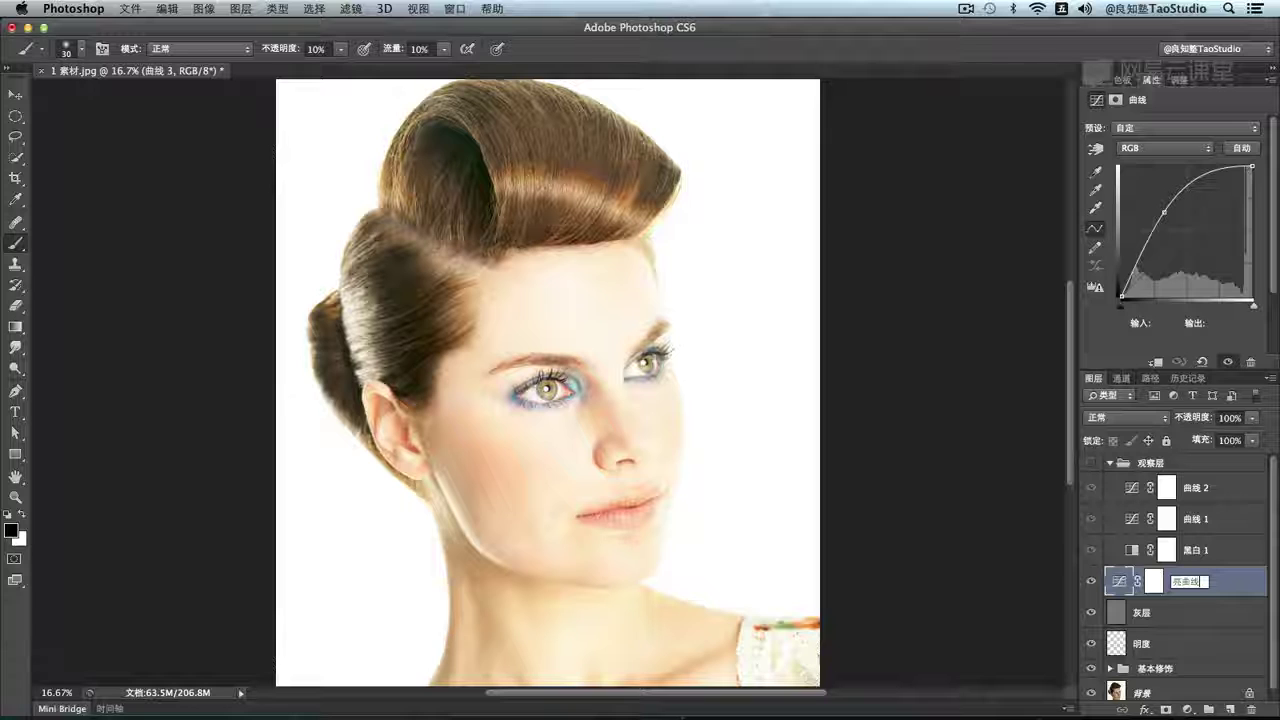
Name the brightening curves layer 亮曲线 and invert its layer mask to black
key("Return")
left_click(1152, 580)
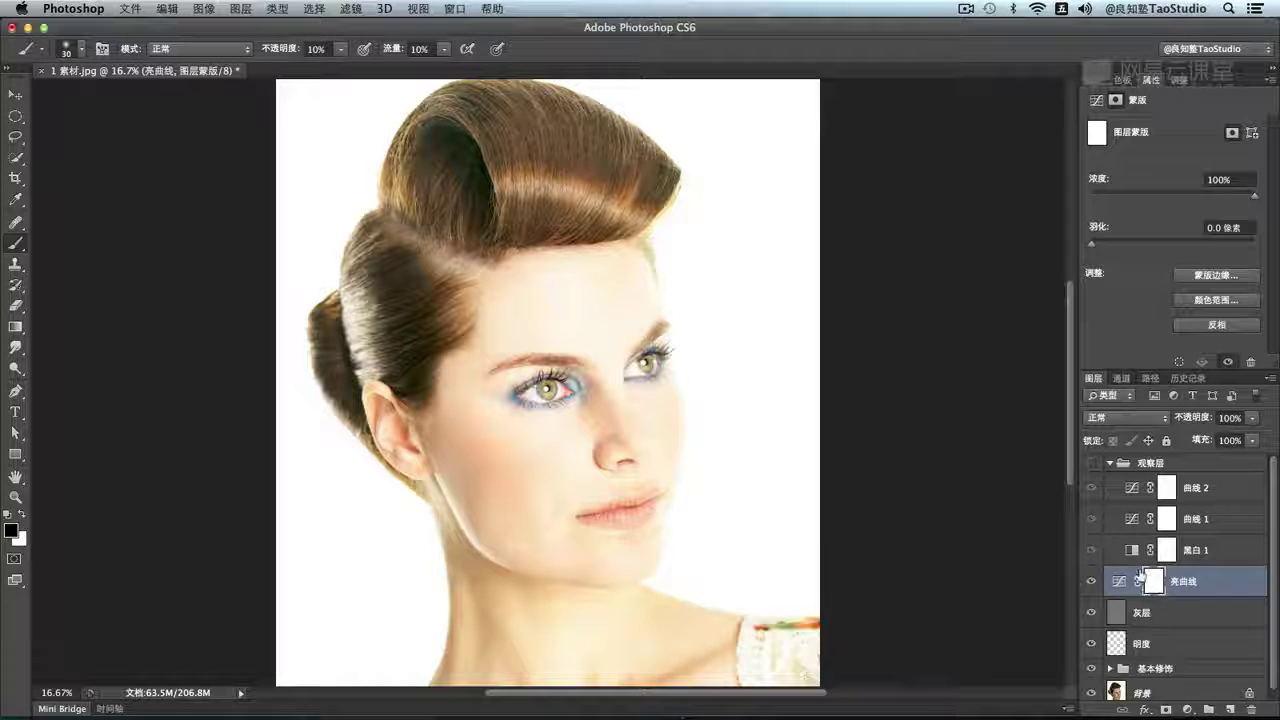
key("super+i")
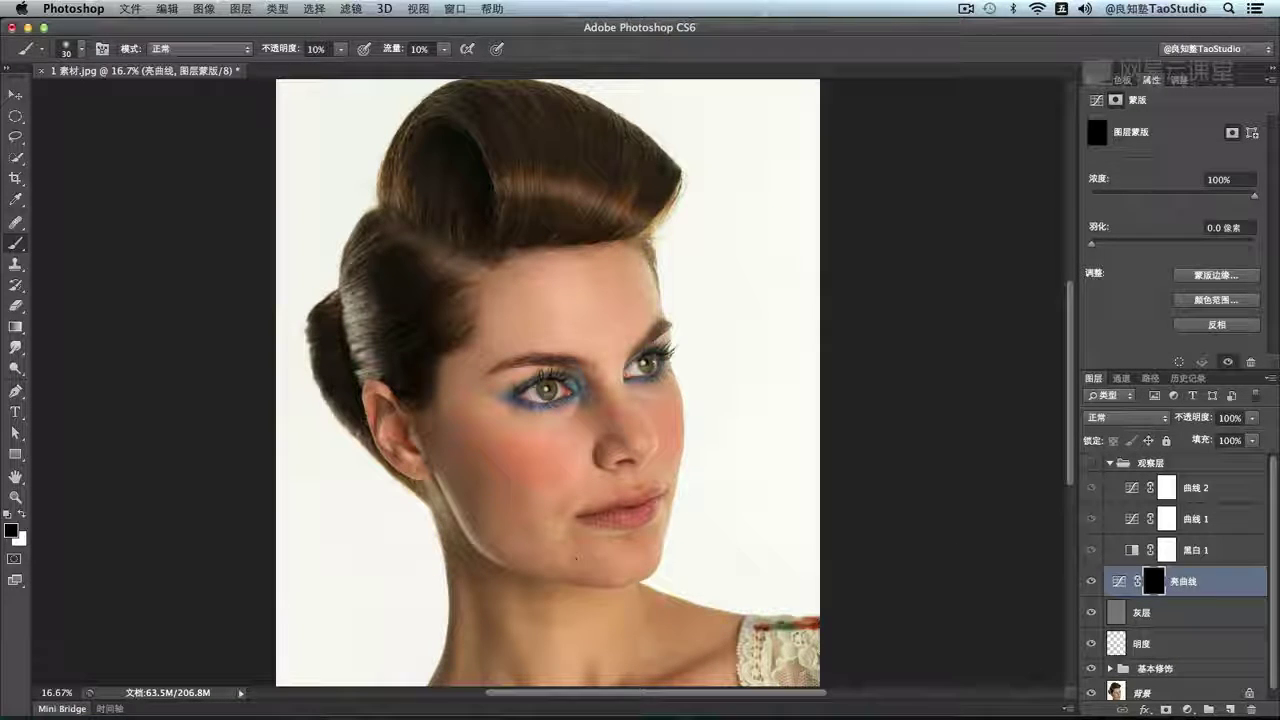
Add a darkening Curves adjustment layer with a point at input 180, output 83, and invert its mask to black
left_click(1187, 709)
left_click(1208, 494)
left_click_drag(1192, 228, 1213, 254)
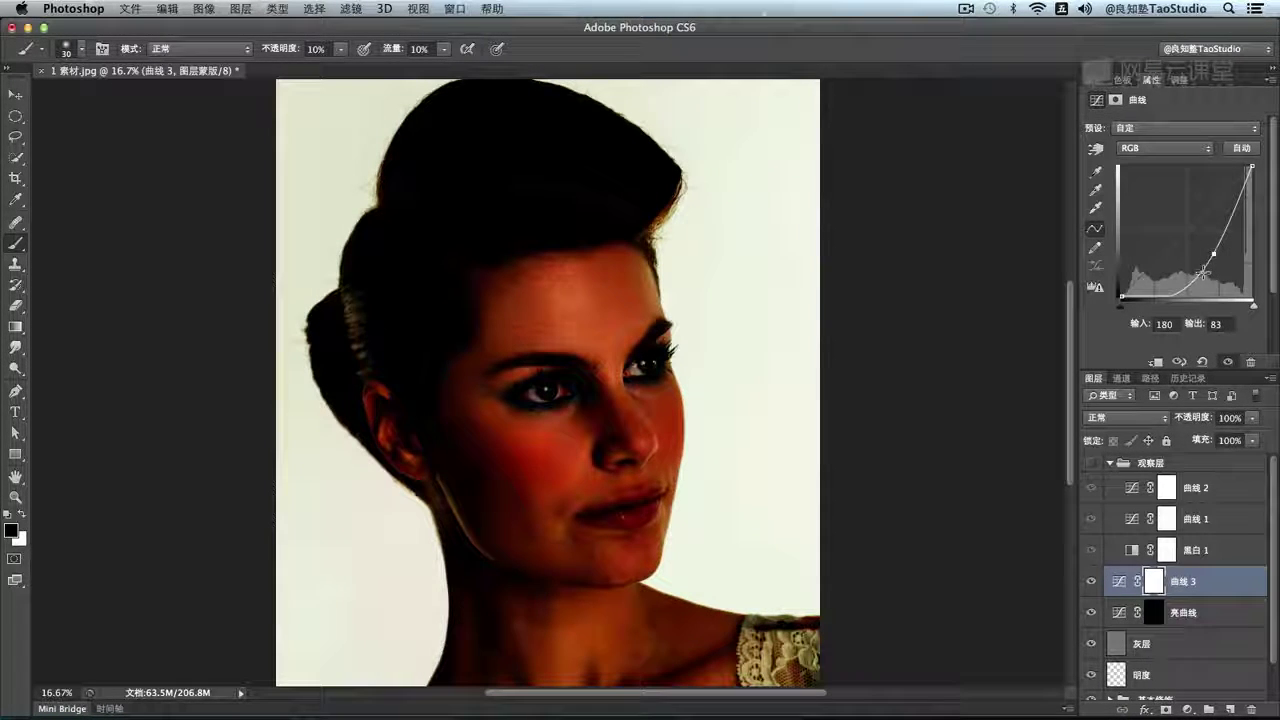
key("super+i")
Rename the new darkening curves layer as 暗曲线
double_click(1183, 583)
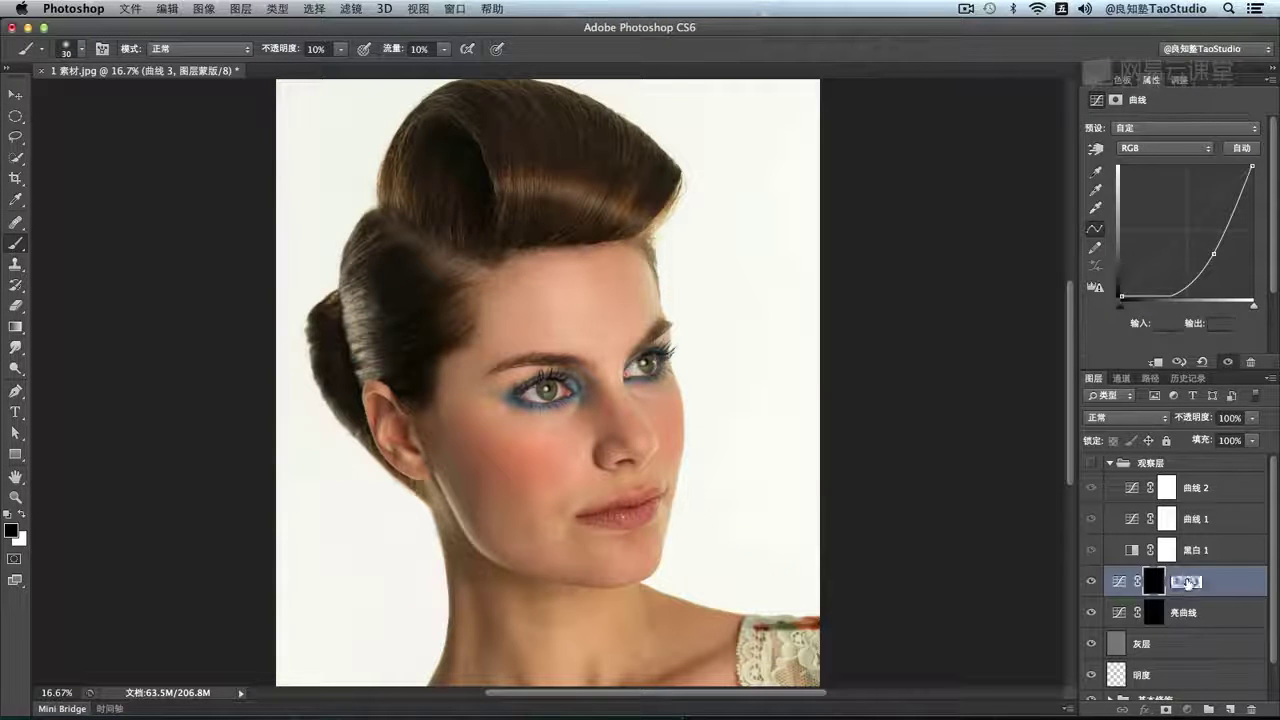
type("暗")
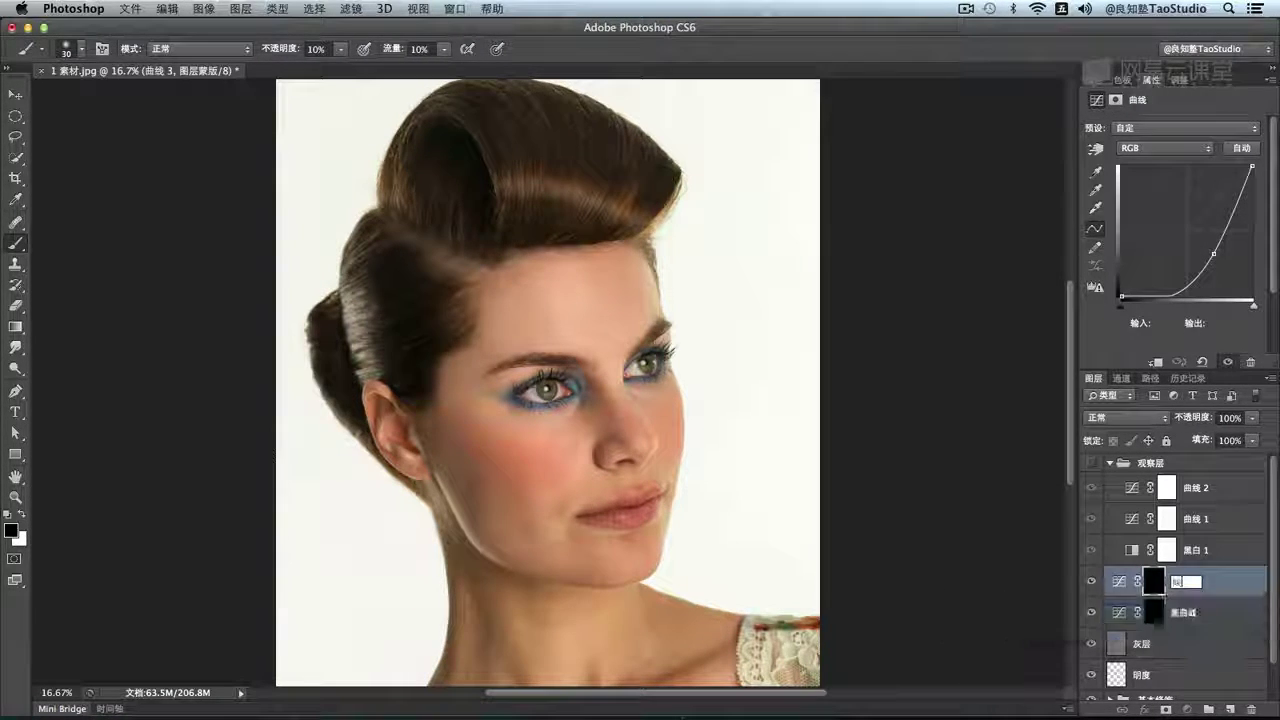
type("quxian")
key("space")
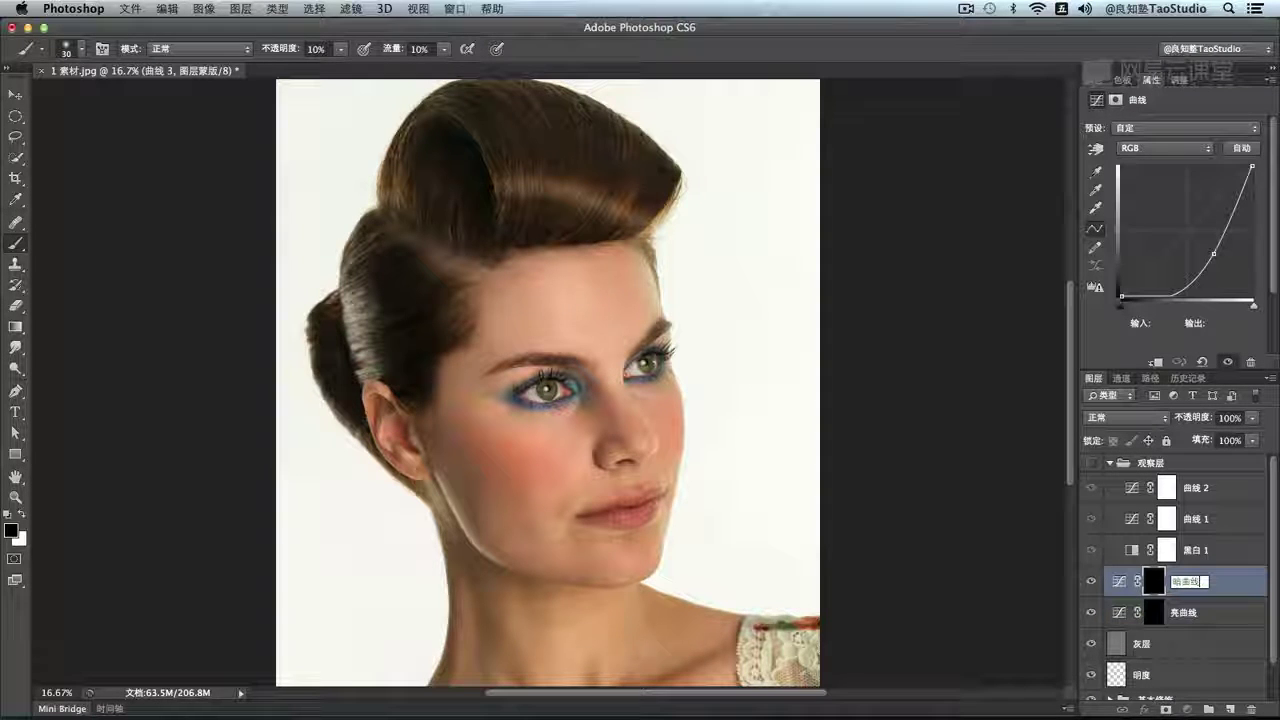
key("Return")
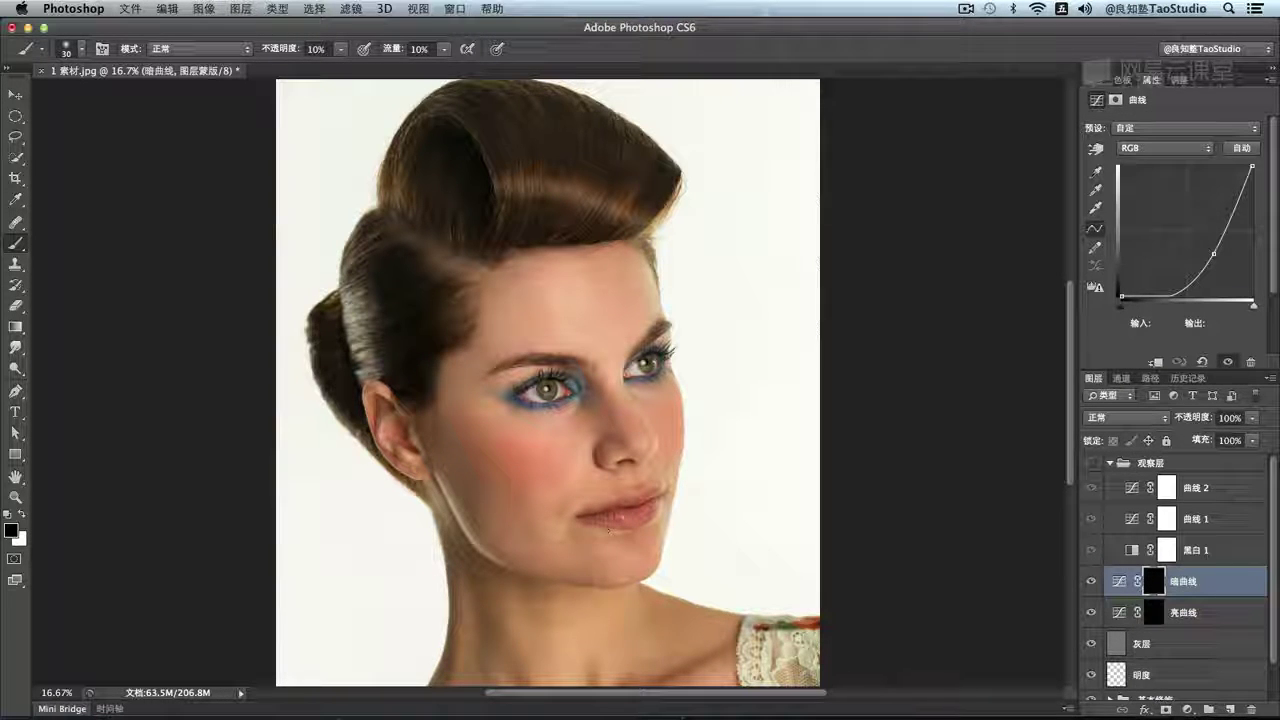
Show the 观察层 group for a high-contrast black-and-white view and target the 亮曲线 layer mask
left_click(1155, 612)
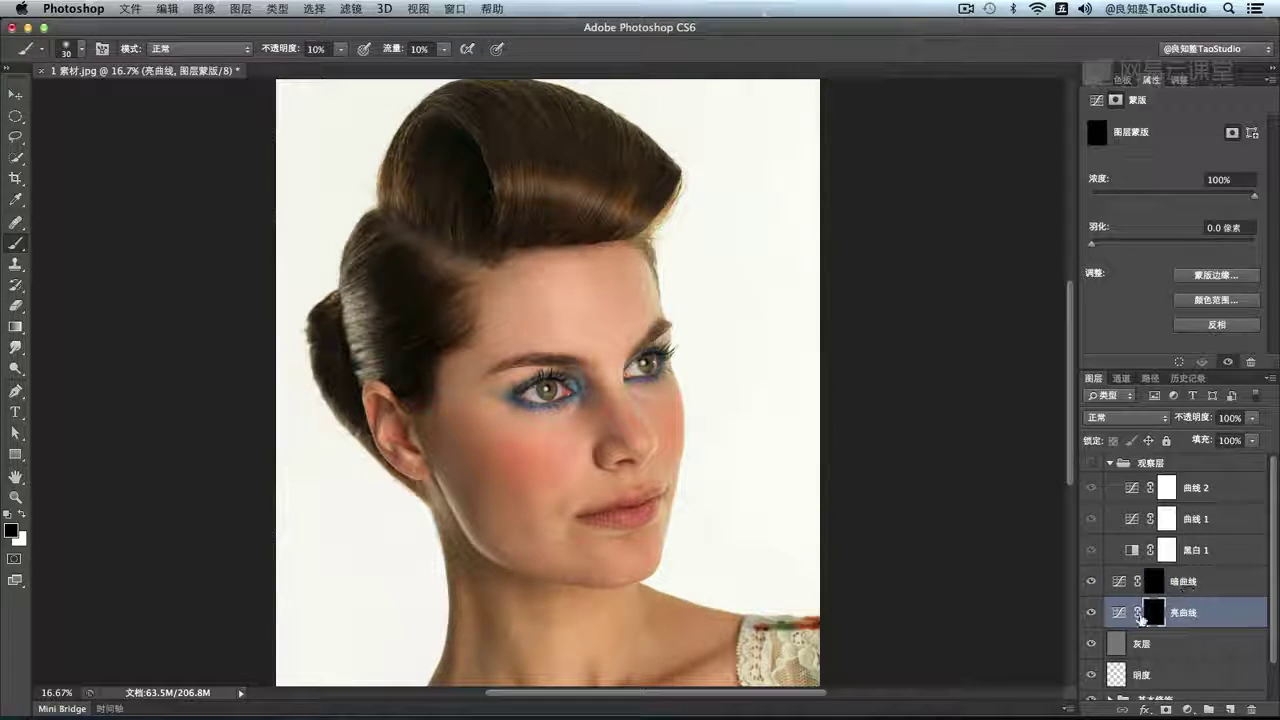
left_click(1091, 463)
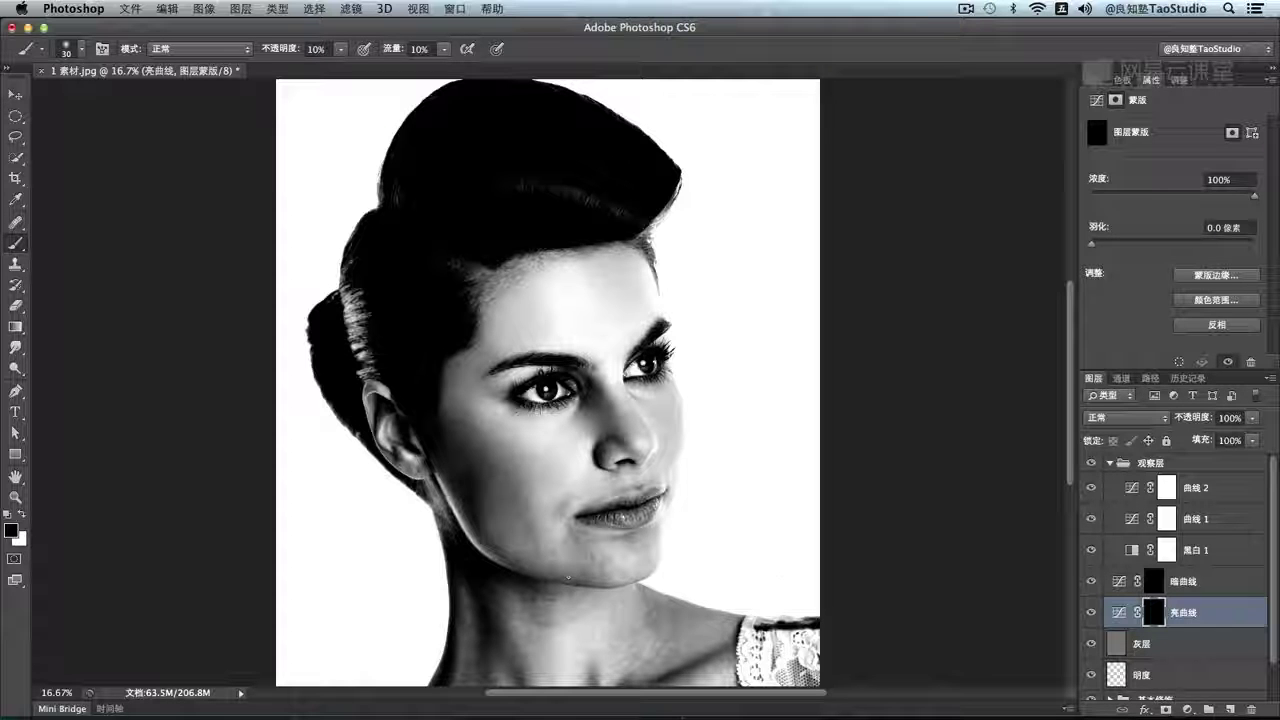
left_click(1154, 582)
left_click(1150, 615)
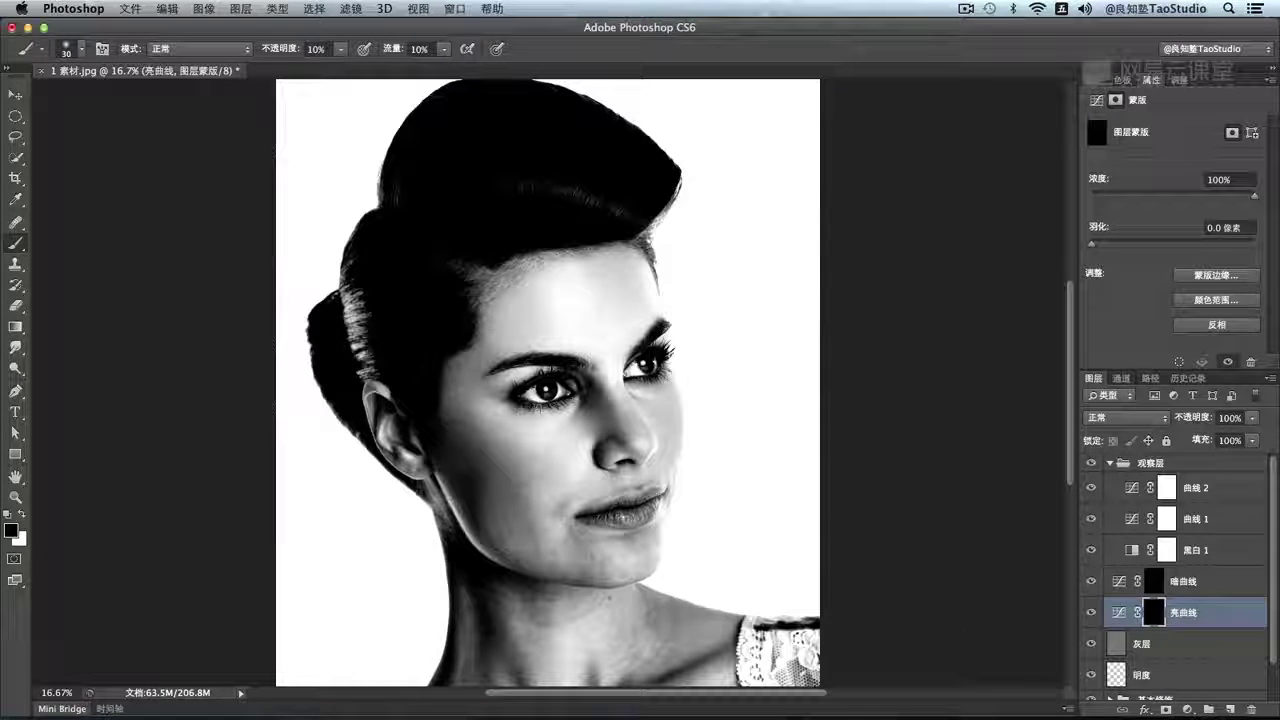
Paint white on the 亮曲线 mask with a 35 to 45 px brush to lighten dark patches on the chin
key("x")
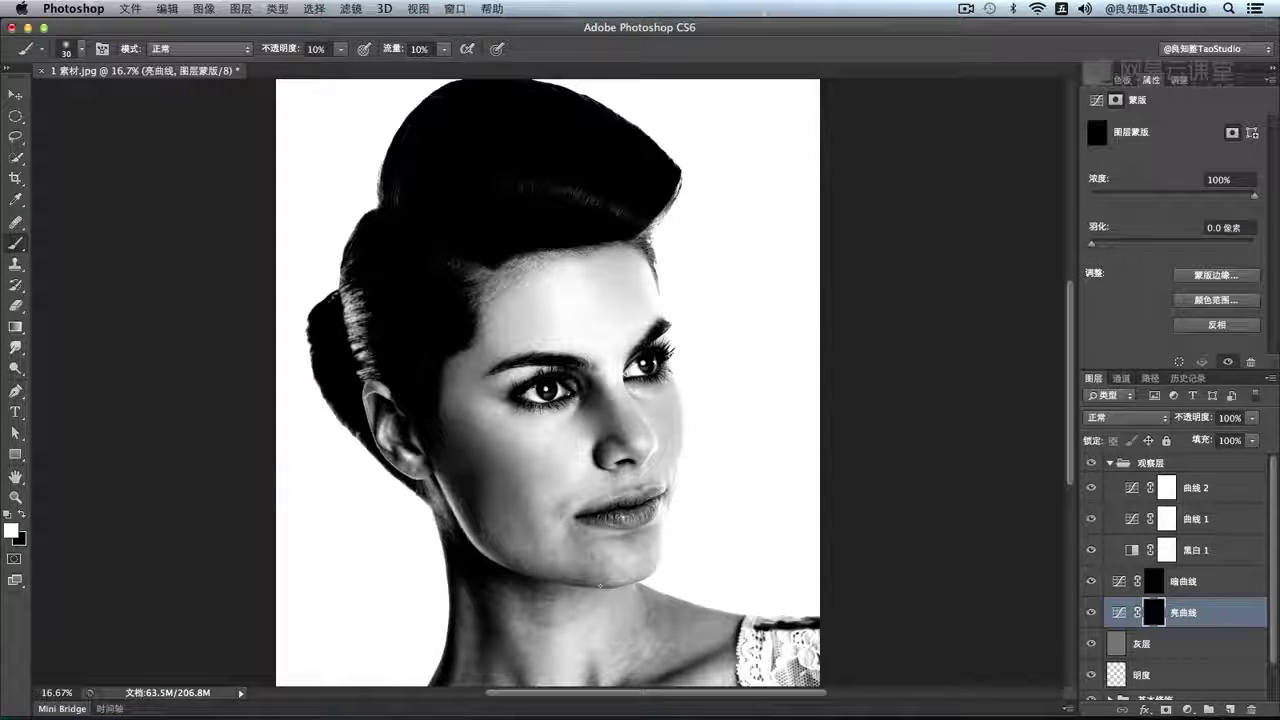
key("bracketright")
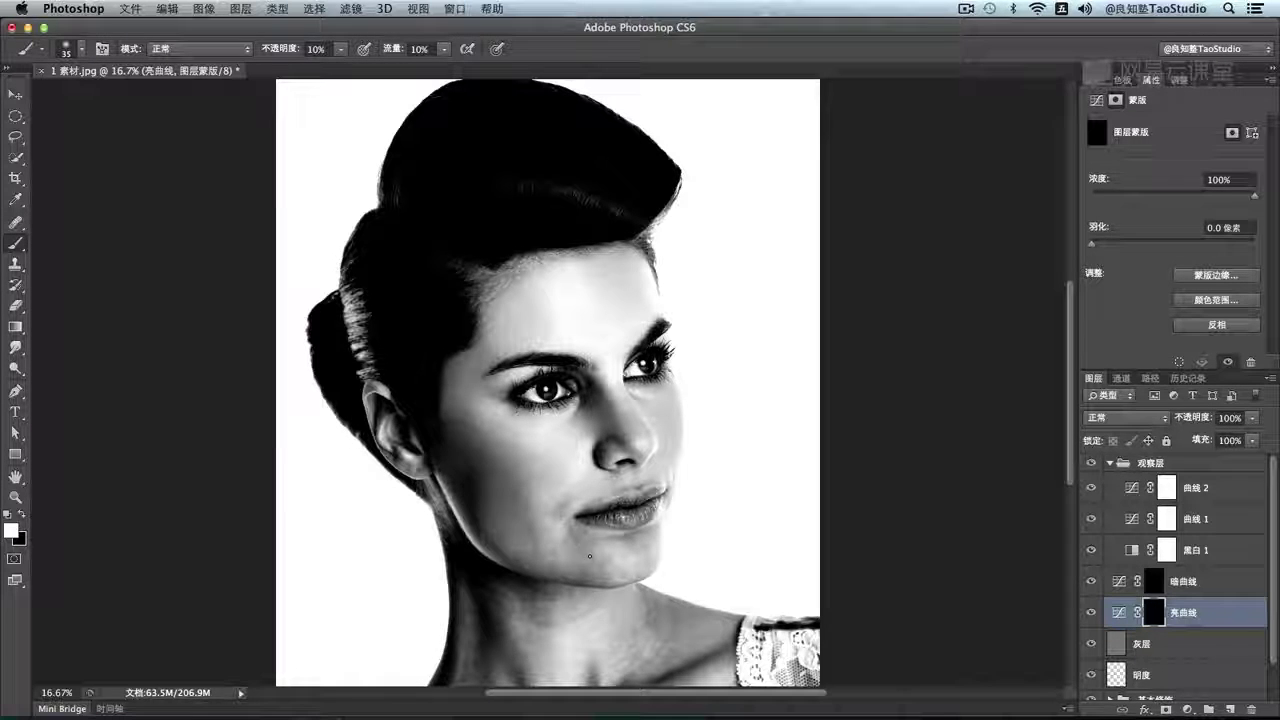
left_click_drag(566, 579, 580, 577)
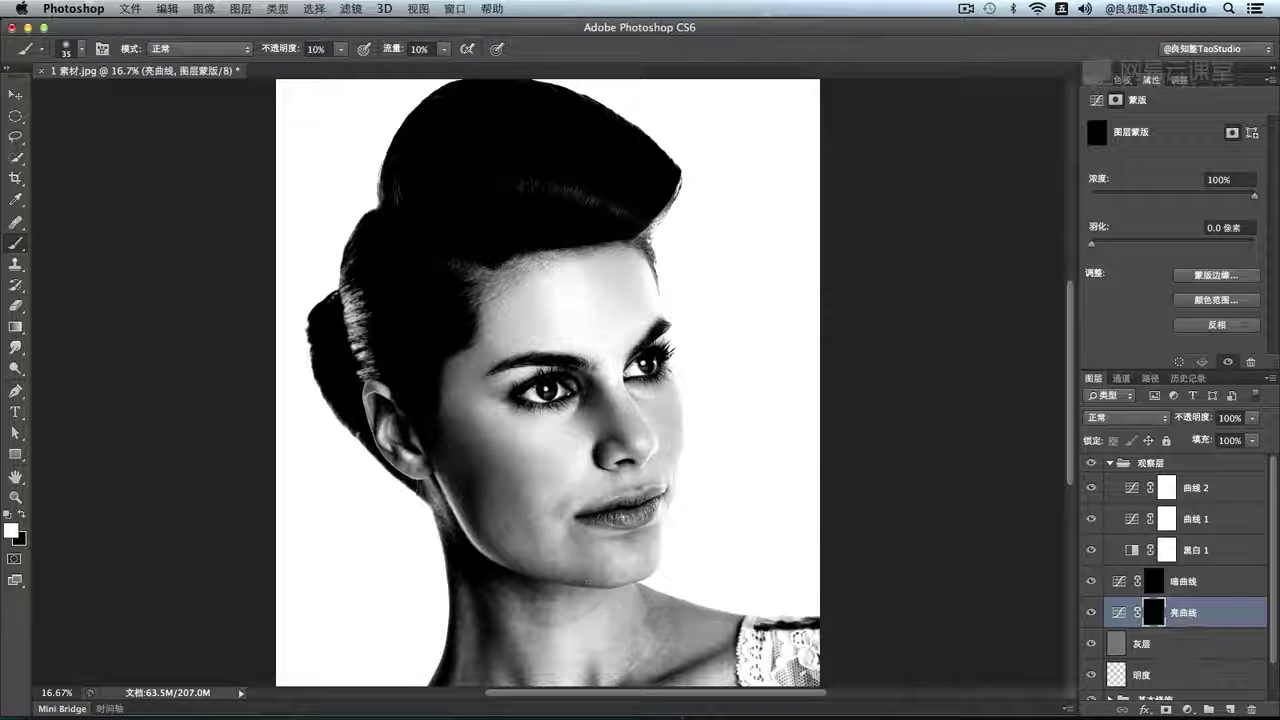
key("bracketright")
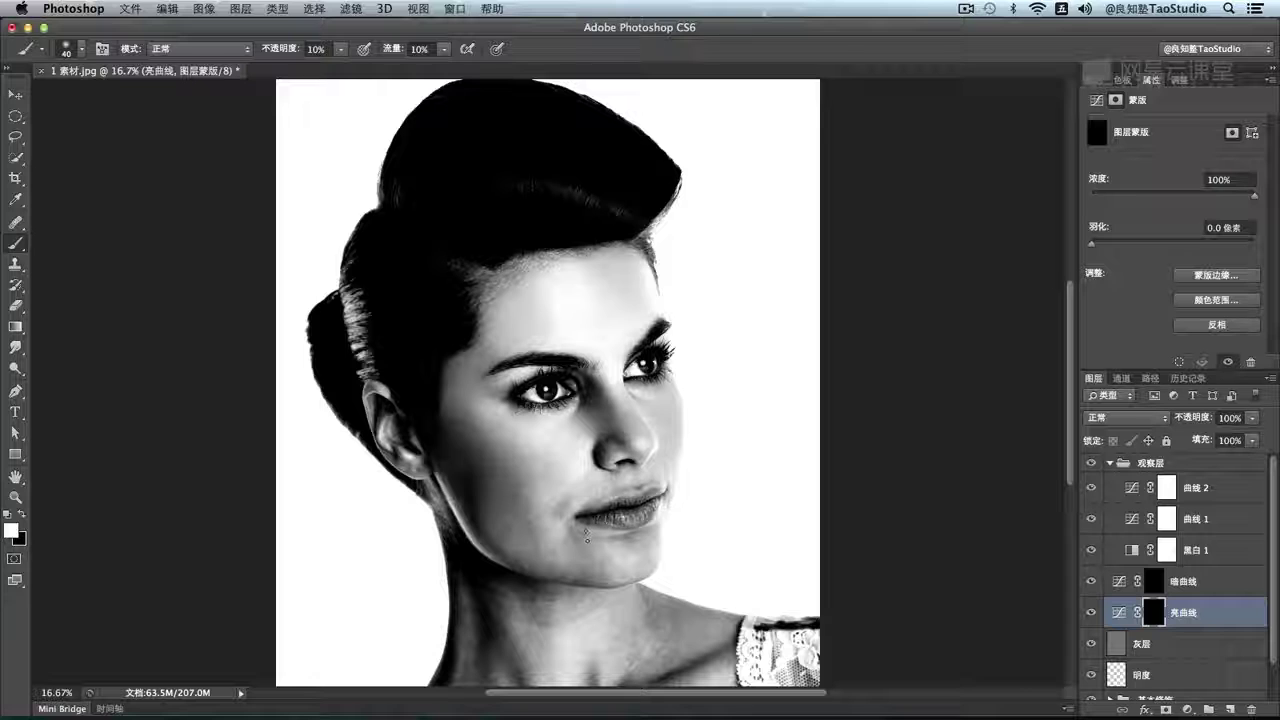
key("bracketright")
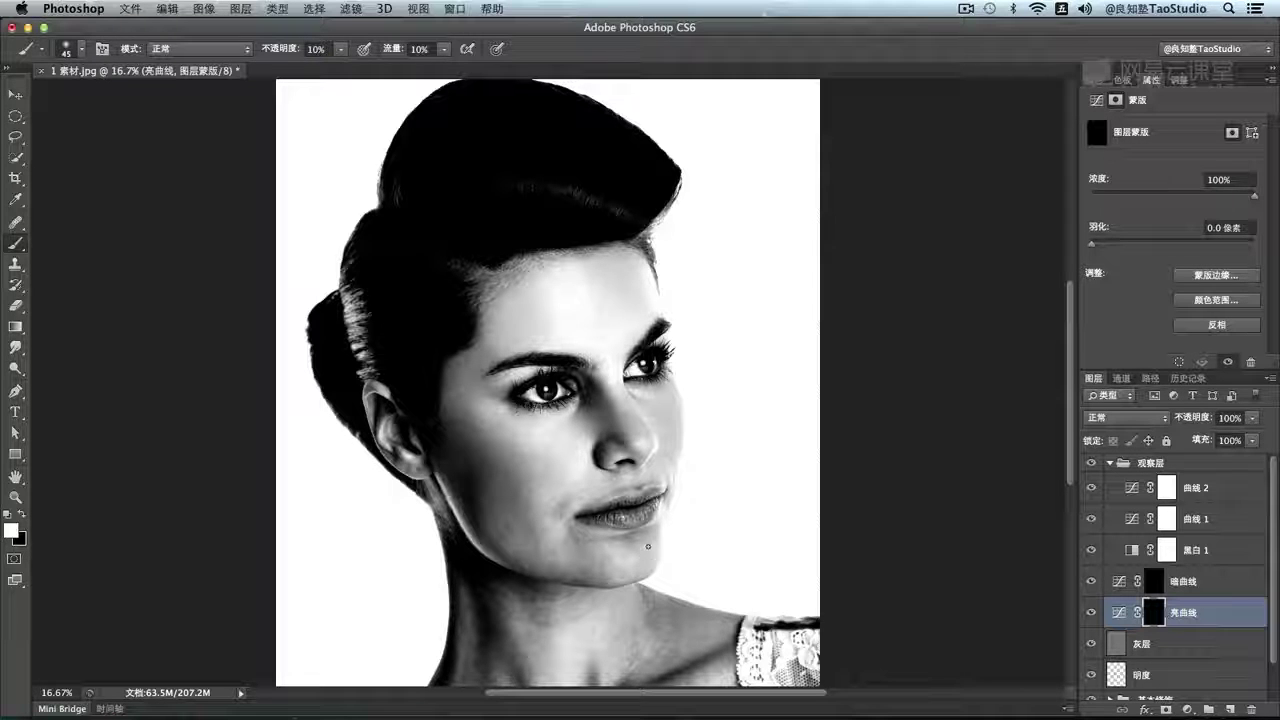
Lighten uneven shadows along the jaw and lower cheek on the 亮曲线 mask, using a 40 to 45 px brush
key("bracketleft")
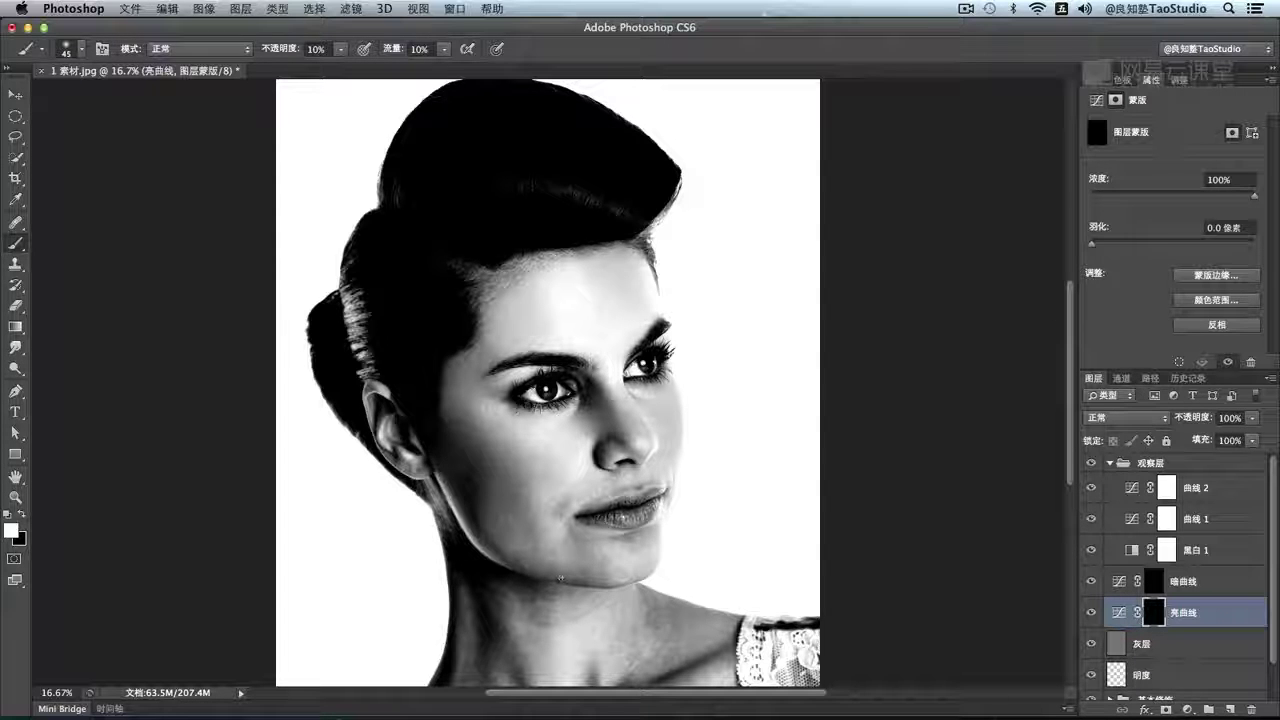
key("bracketright")
key("bracketleft")
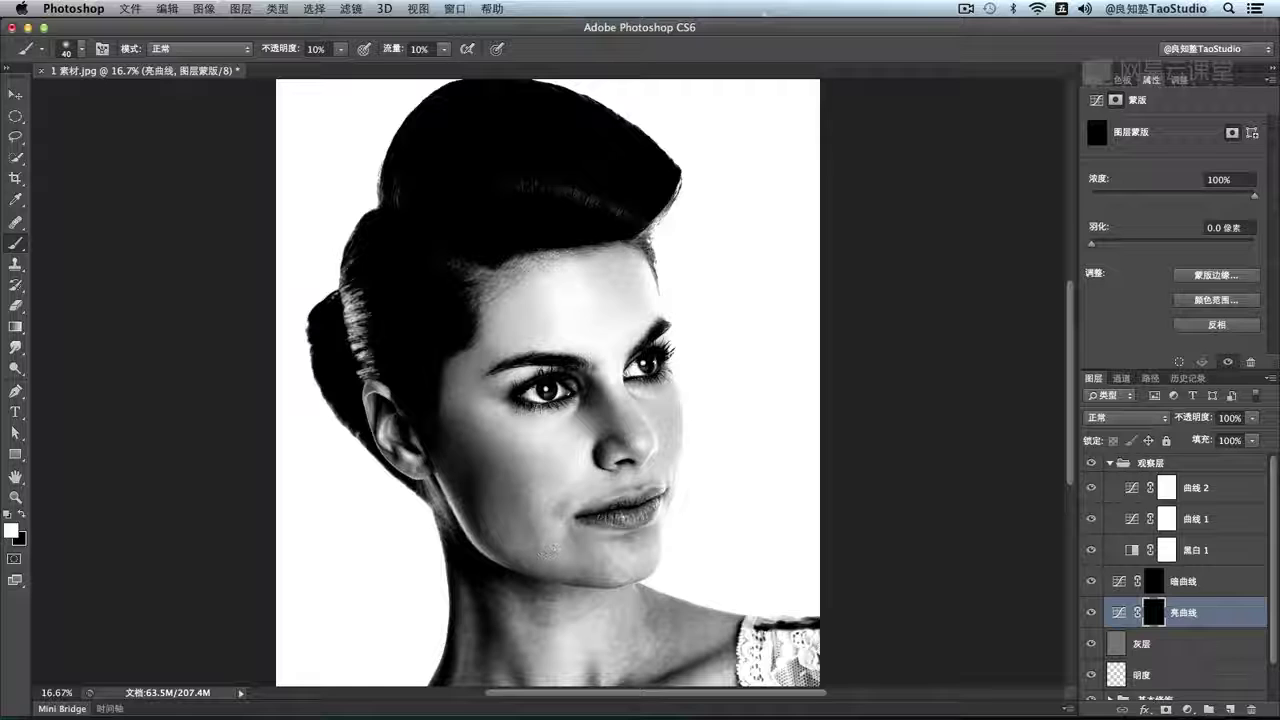
key("bracketright")
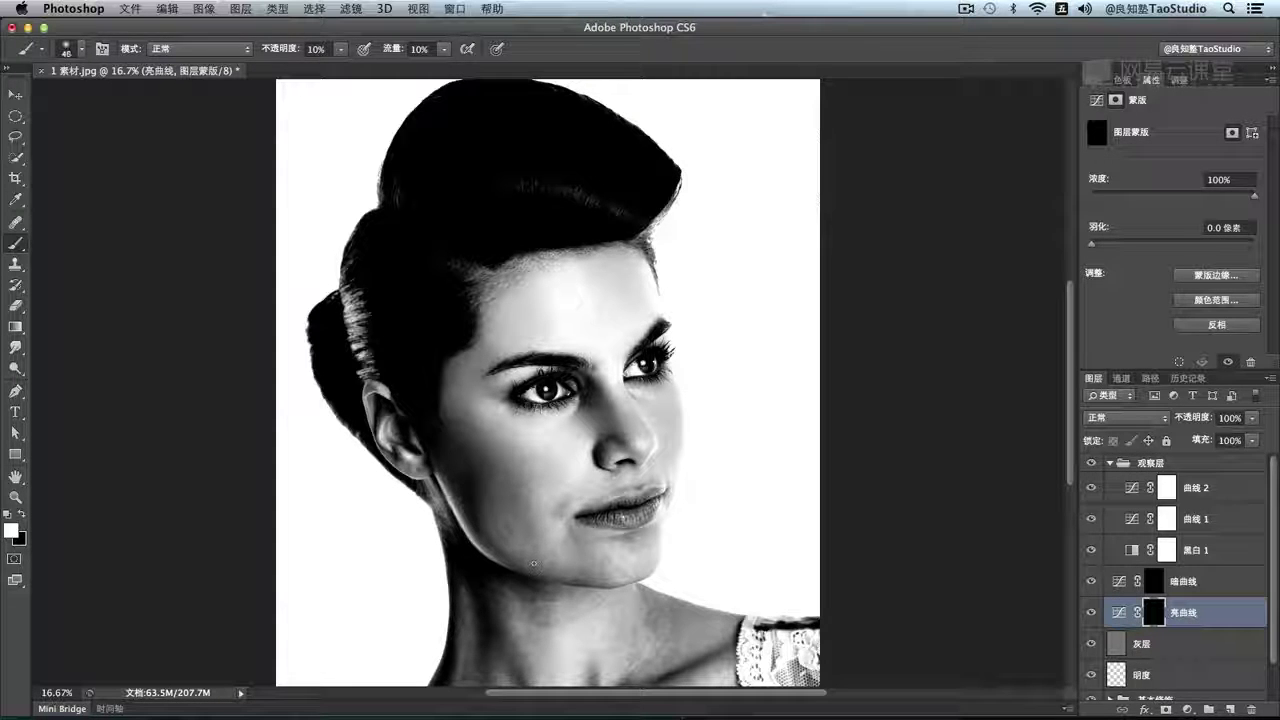
key("bracketleft")
left_click_drag(498, 551, 501, 547)
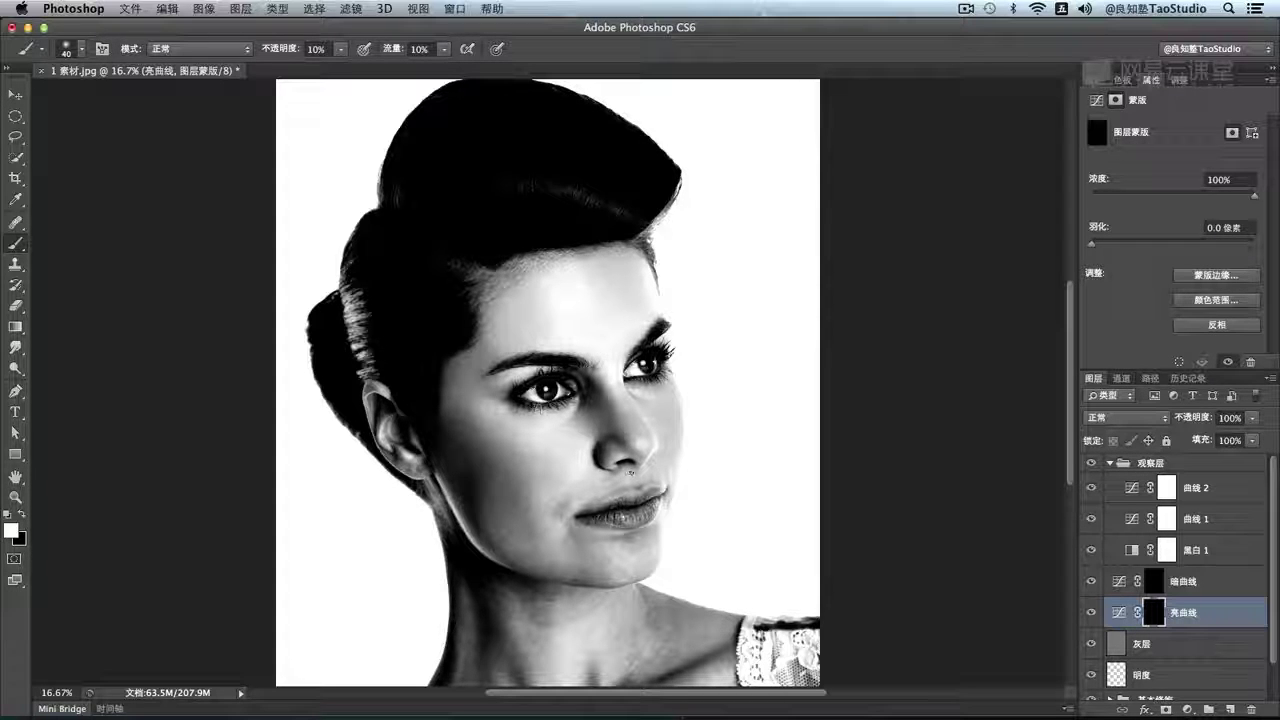
Lighten dark spots above the upper lip and around the mouth corner with a brush between 35 and 50 px
left_click_drag(631, 471, 648, 472)
key("bracketright")
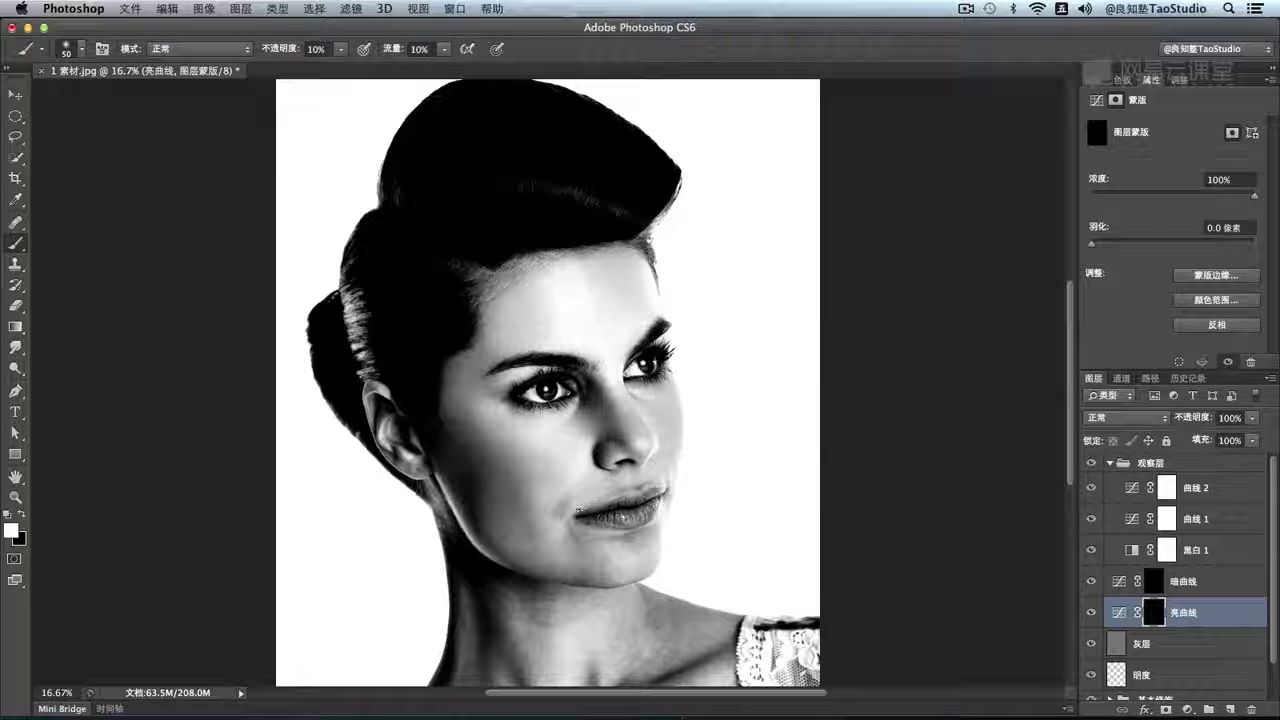
key("bracketleft")
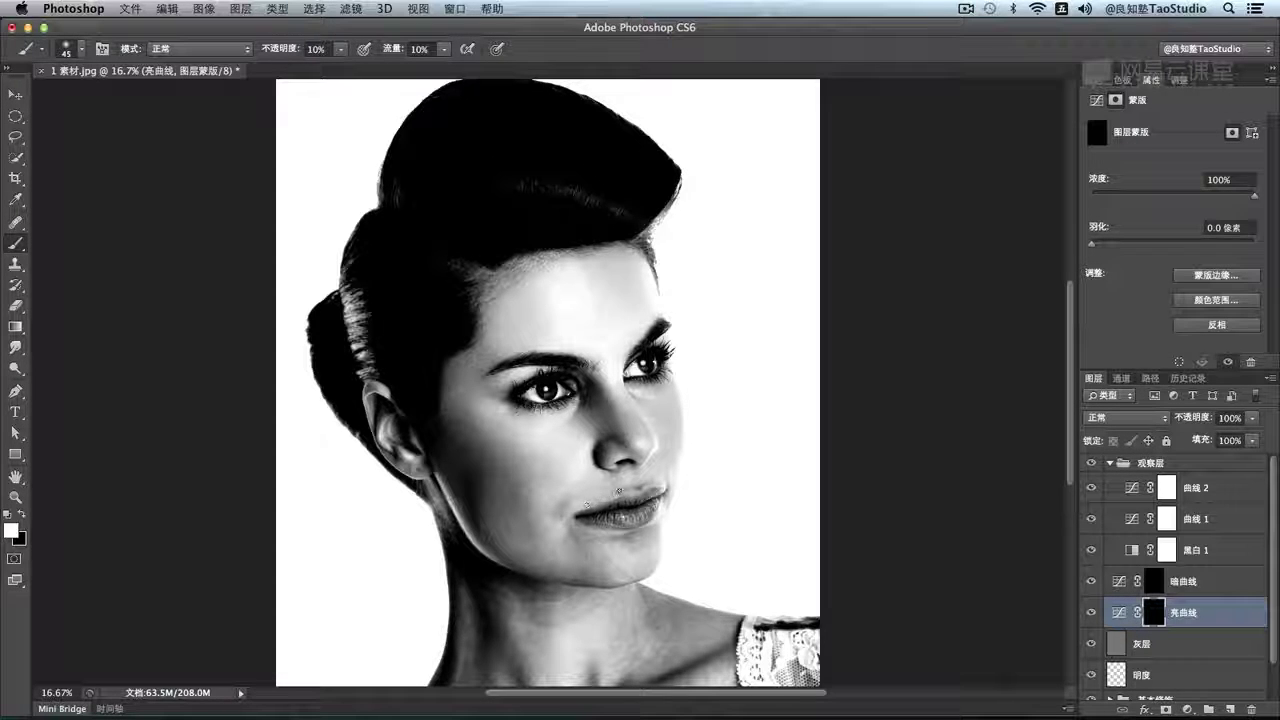
key("bracketleft")
key("bracketleft")
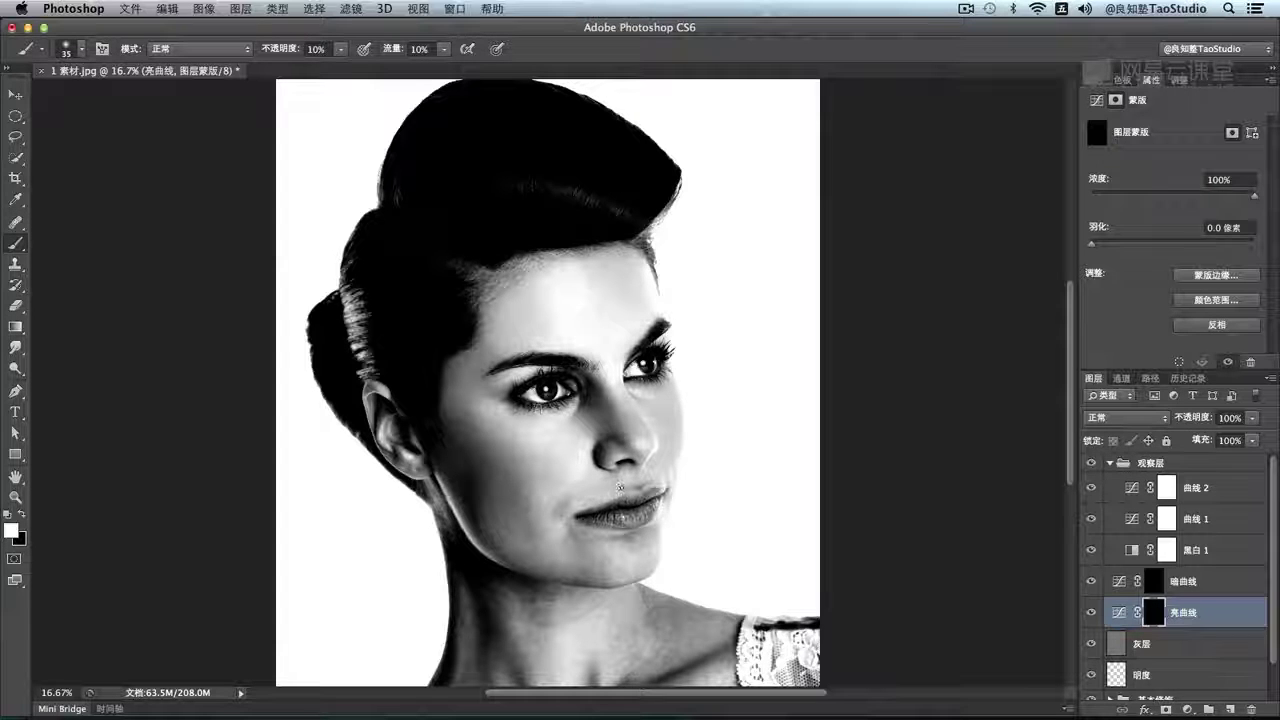
key("bracketright")
key("bracketright")
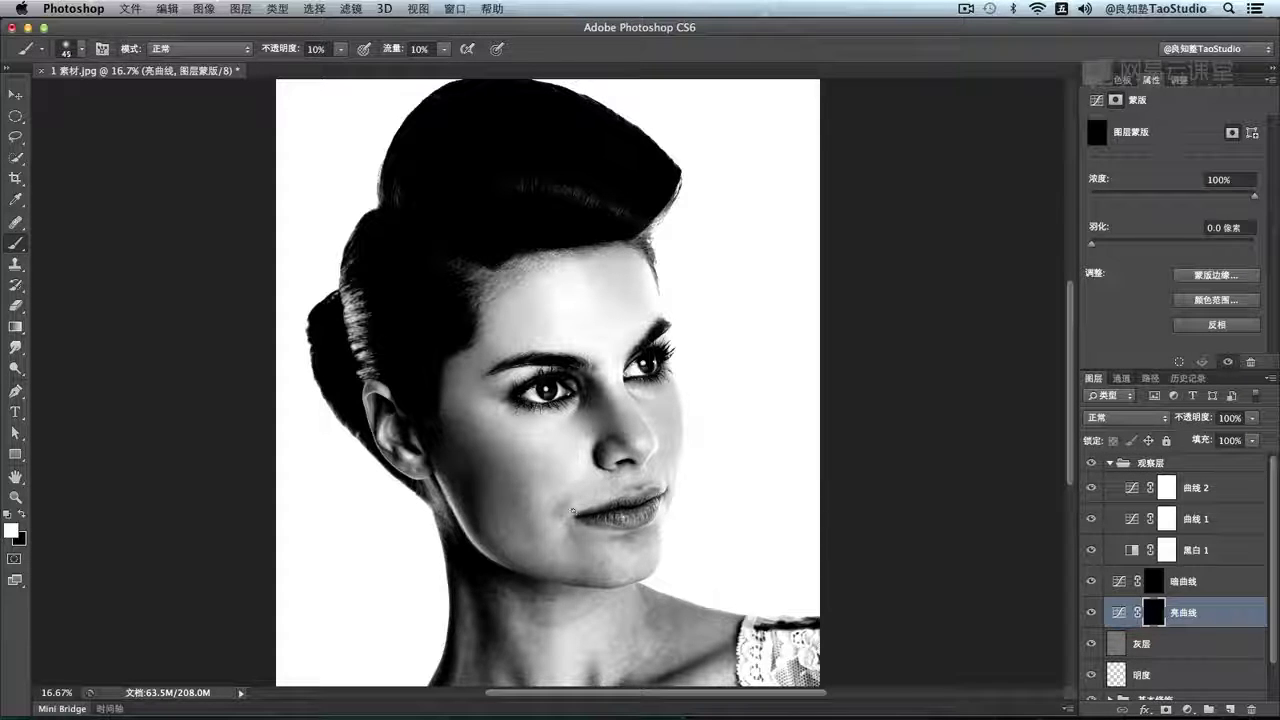
Enlarge the brush to 80 px and softly lighten the chin and lower cheek on the 亮曲线 mask
key("bracketright")
key("bracketright")
key("bracketright")
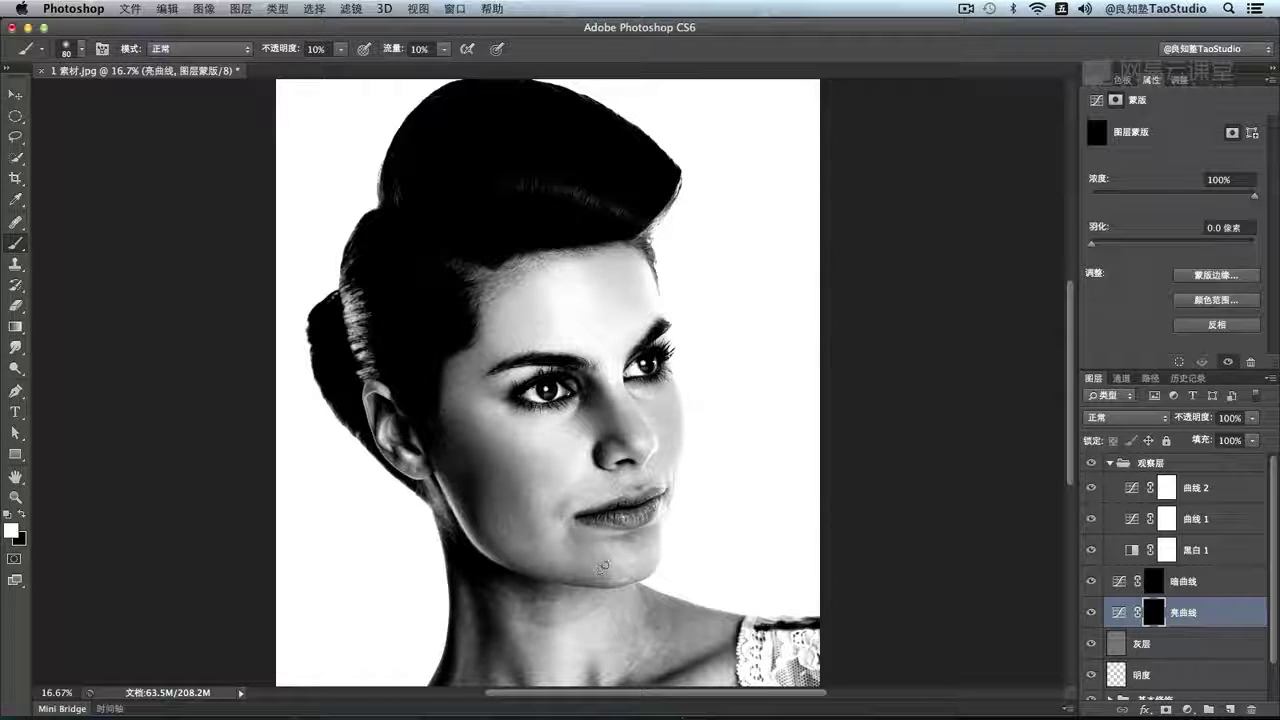
key("super+minus")
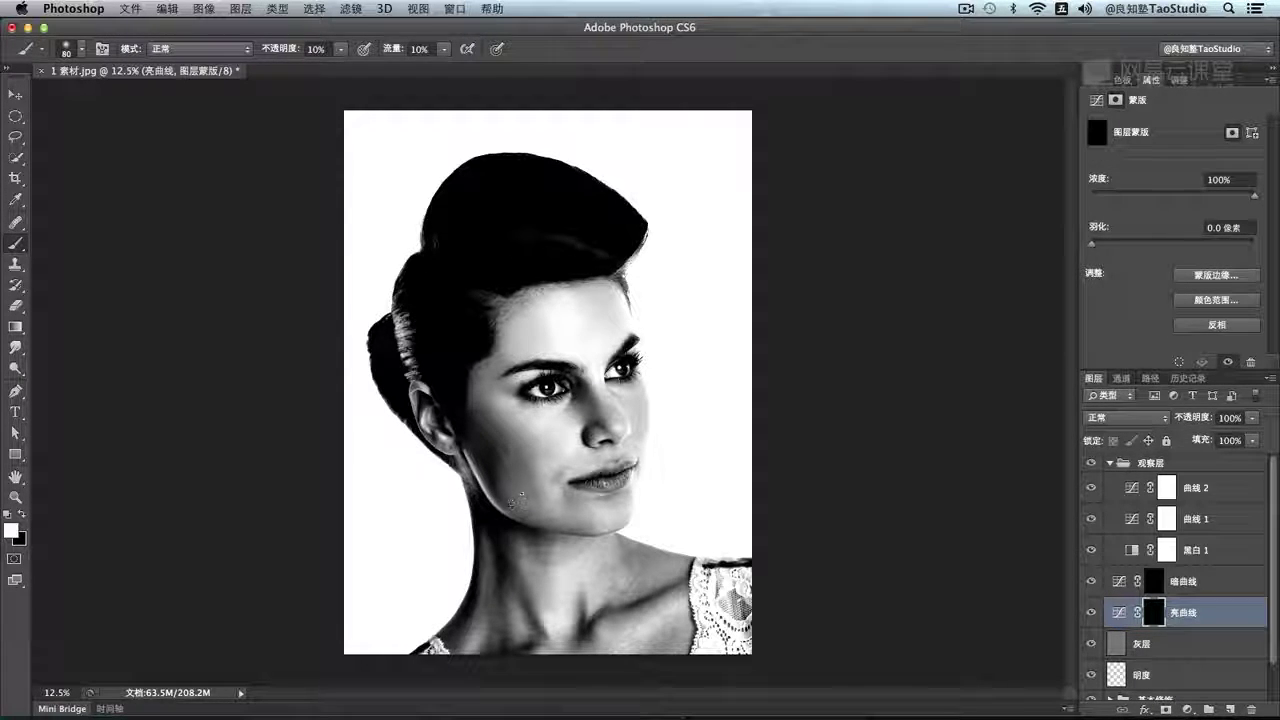
left_click_drag(520, 481, 530, 472)
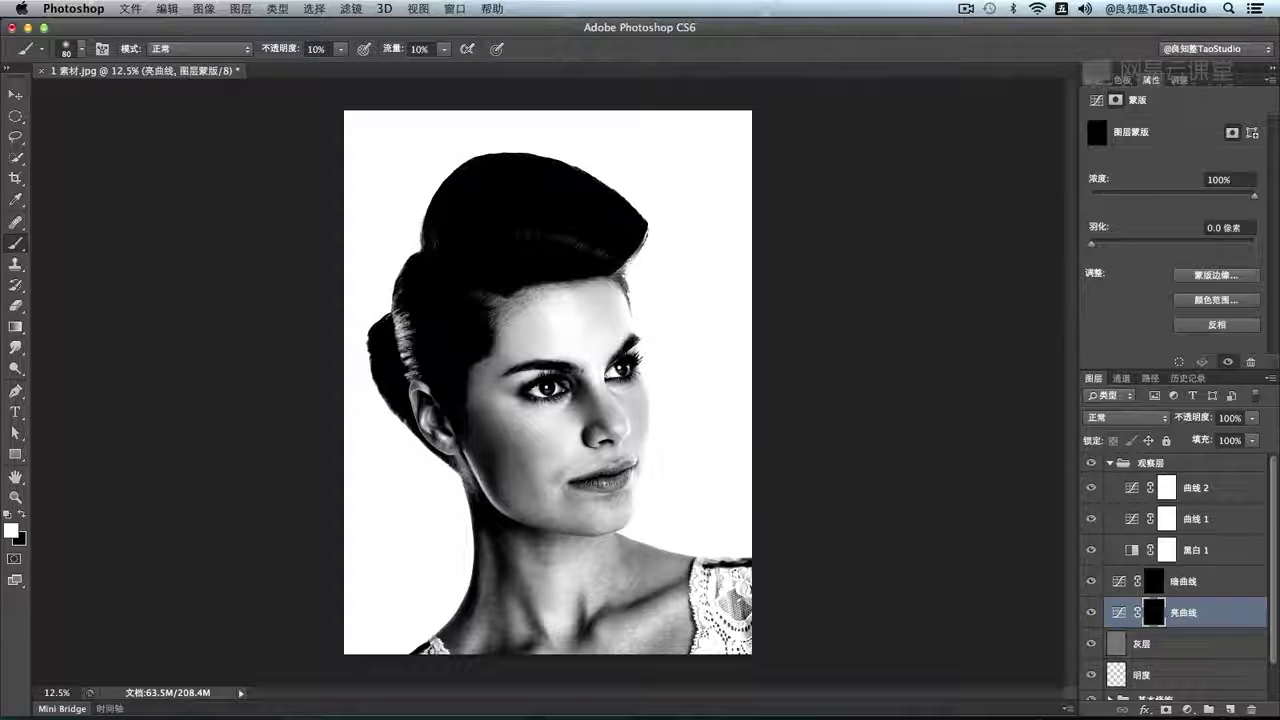
Target the 暗曲线 layer mask, reduce the brush to 40 px and lower its opacity to 5%
left_click(1155, 580)
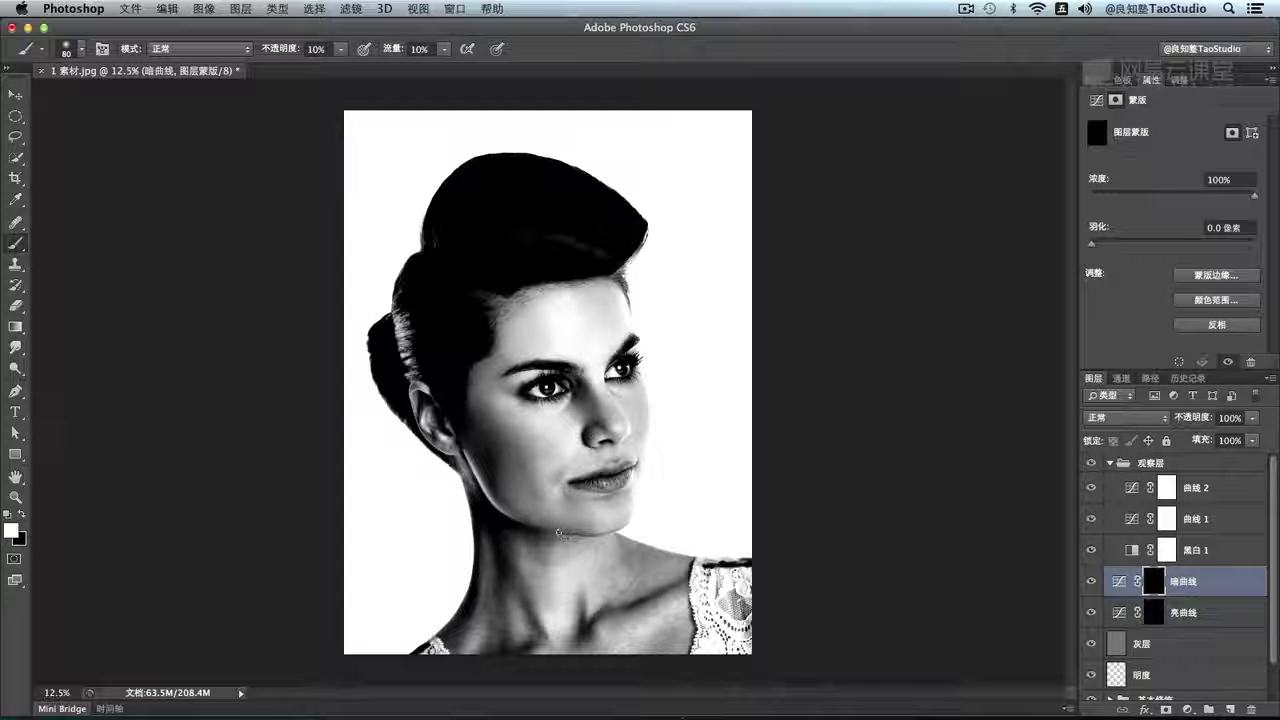
key("bracketleft")
key("bracketleft")
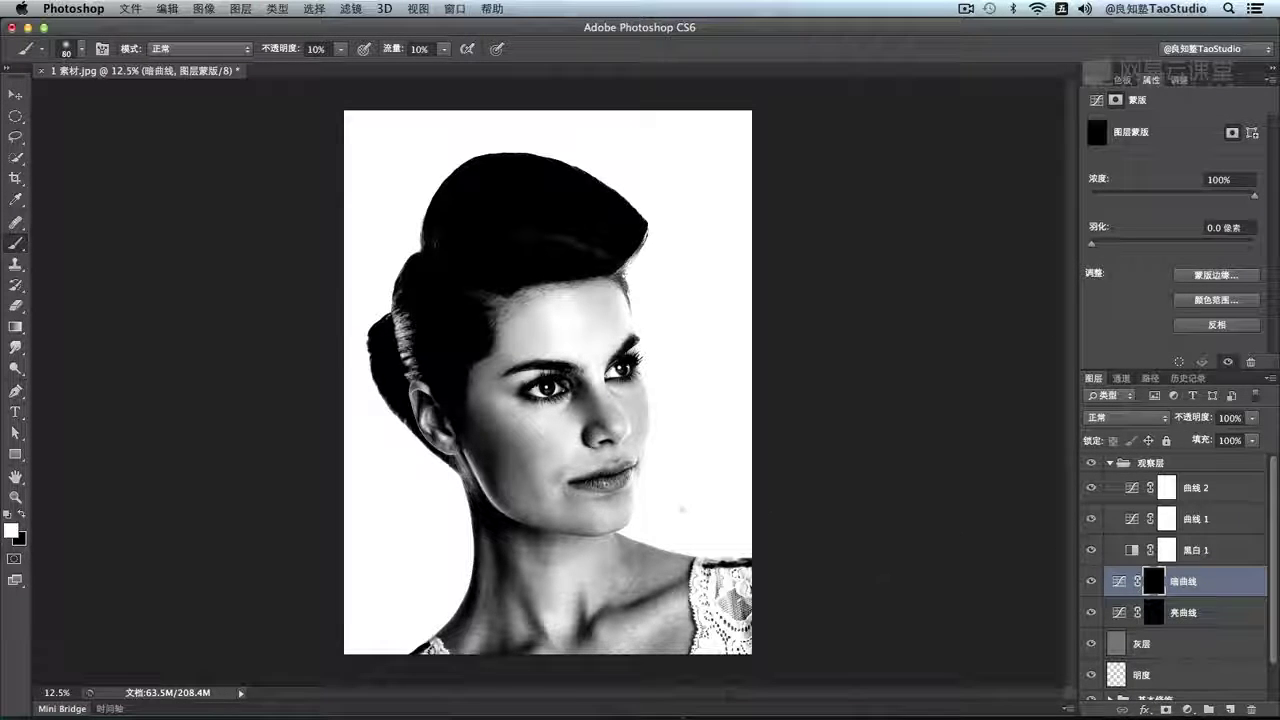
key("bracketleft")
key("bracketleft")
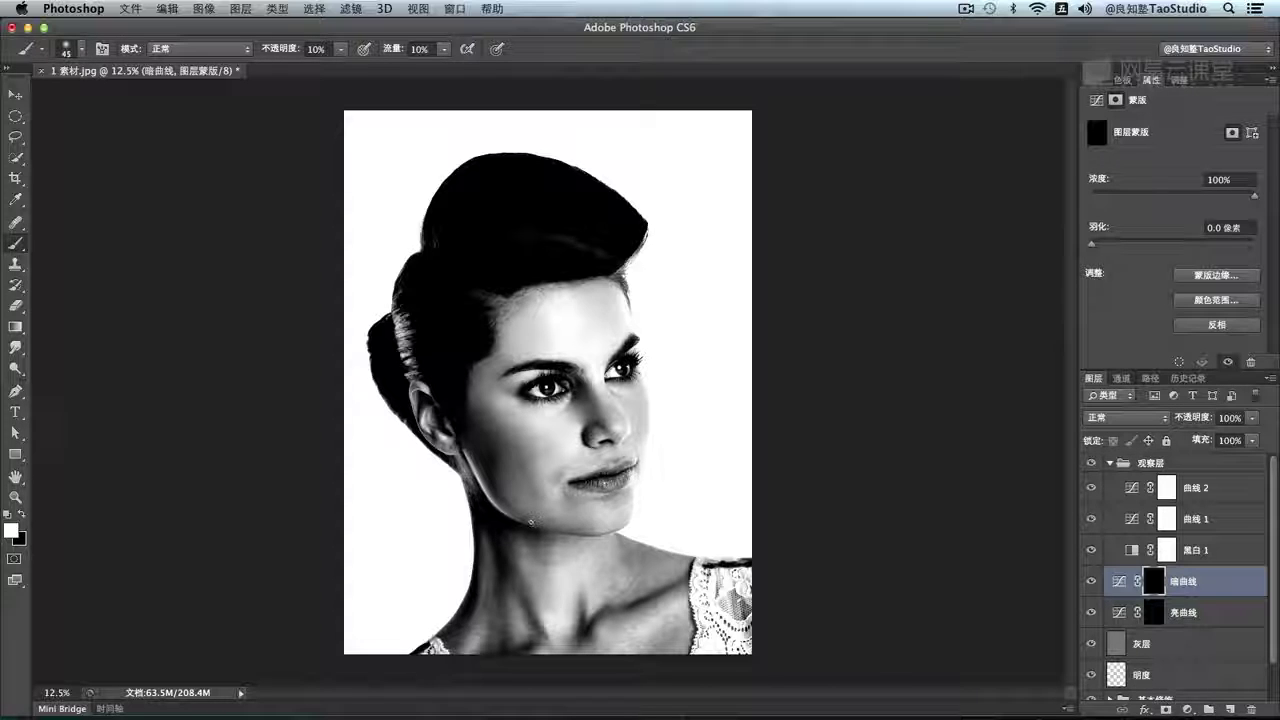
key("bracketleft")
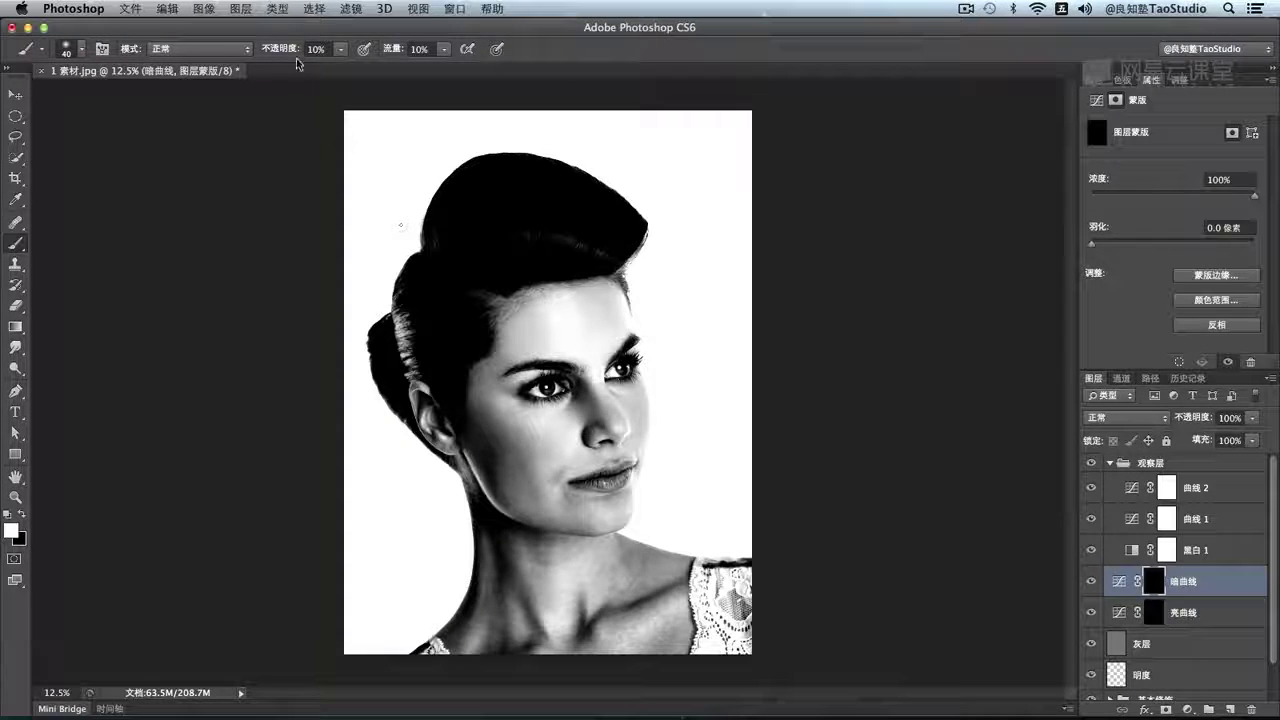
left_click_drag(293, 54, 285, 52)
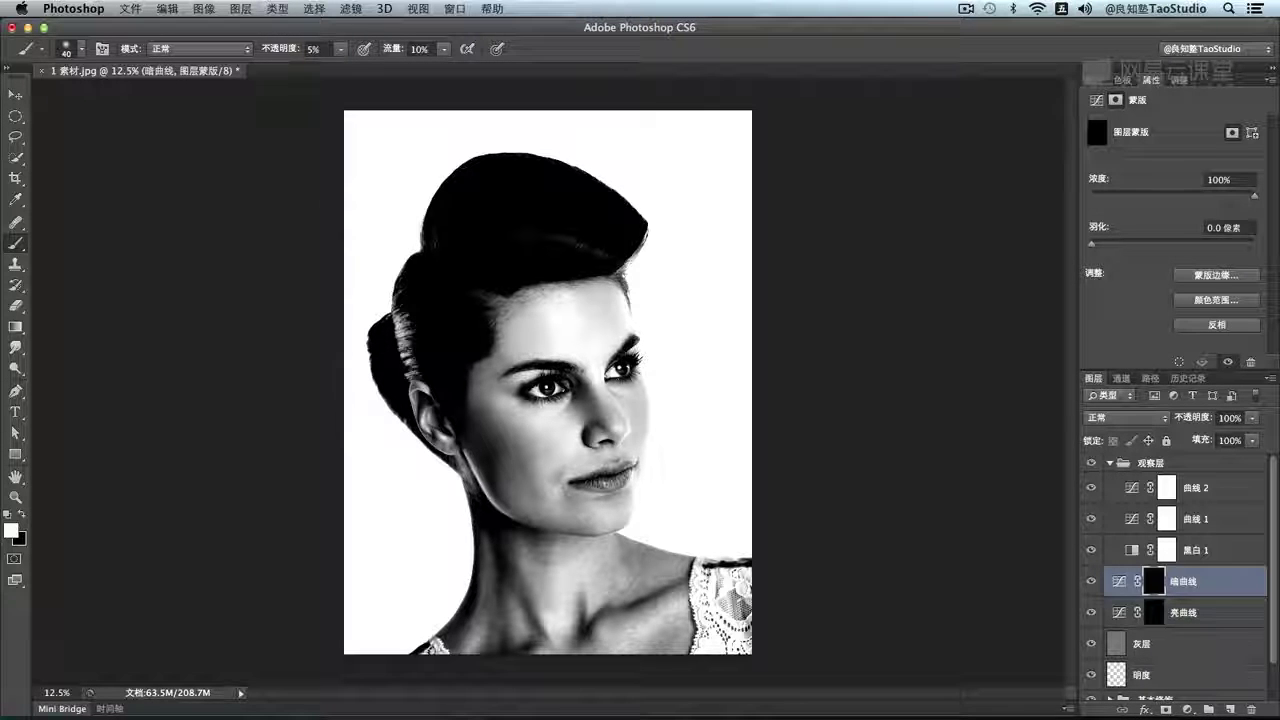
Darken bright patches along the jawline and under the chin on the 暗曲线 mask with a 35 px brush
scroll(580, 557, "up", 3)
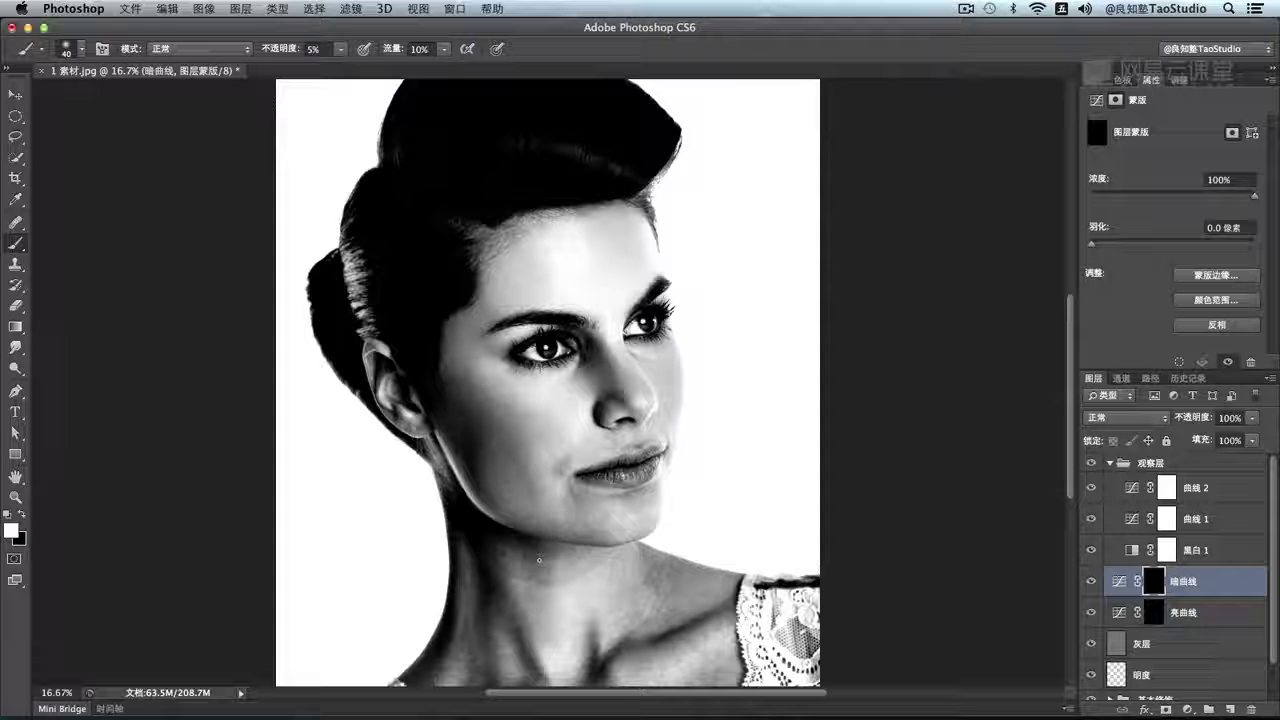
key("bracketleft")
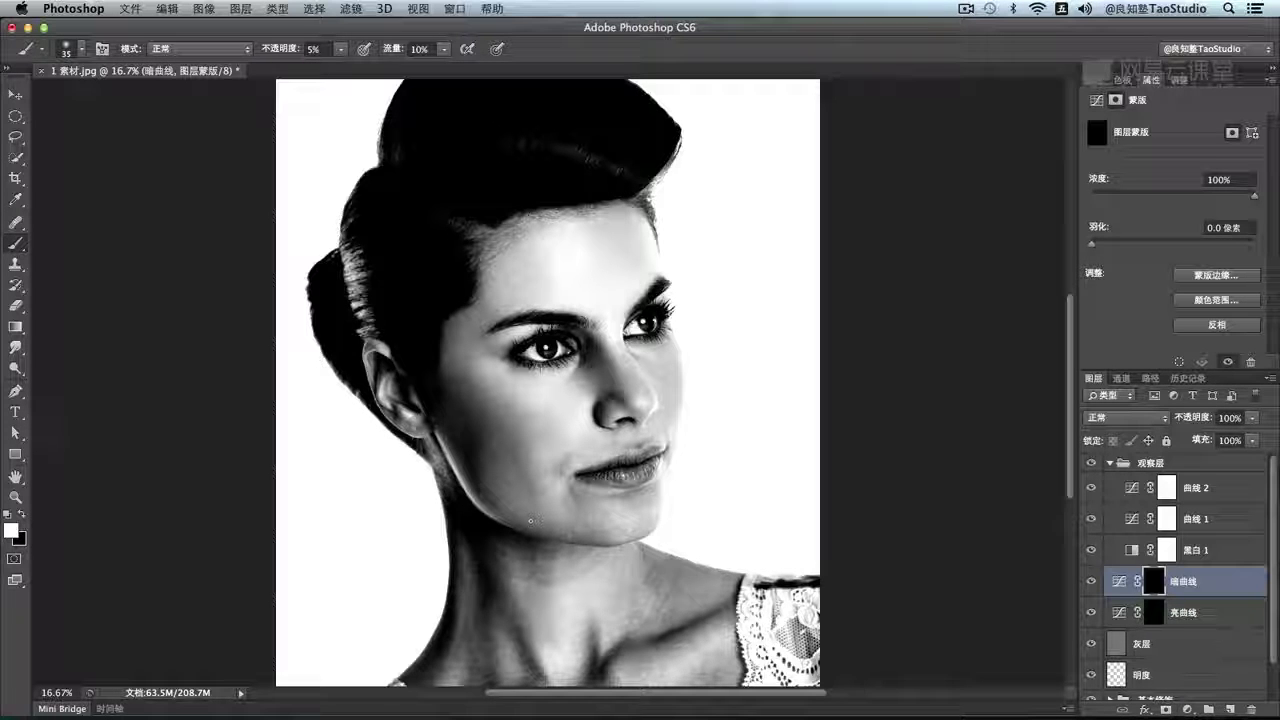
mouse_move(530, 523)
left_mouse_down()
mouse_move(550, 497)
mouse_move(541, 520)
mouse_move(518, 515)
left_mouse_up()
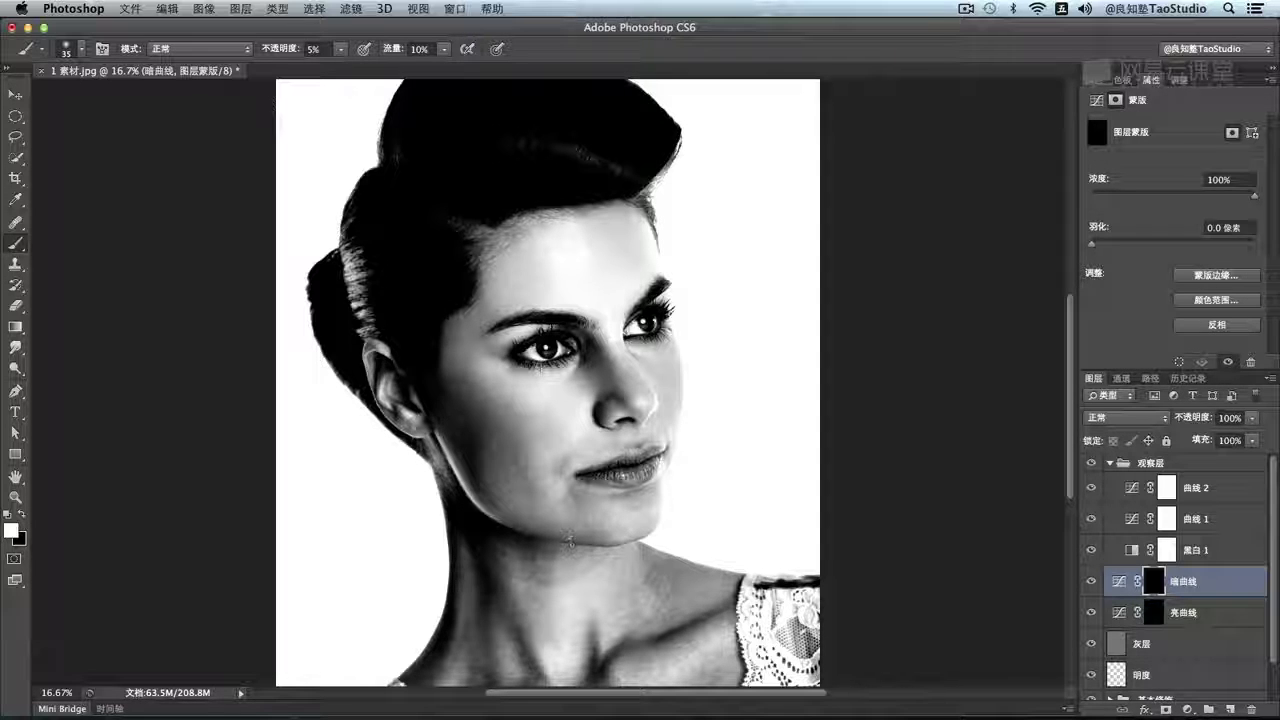
left_click_drag(564, 536, 571, 537)
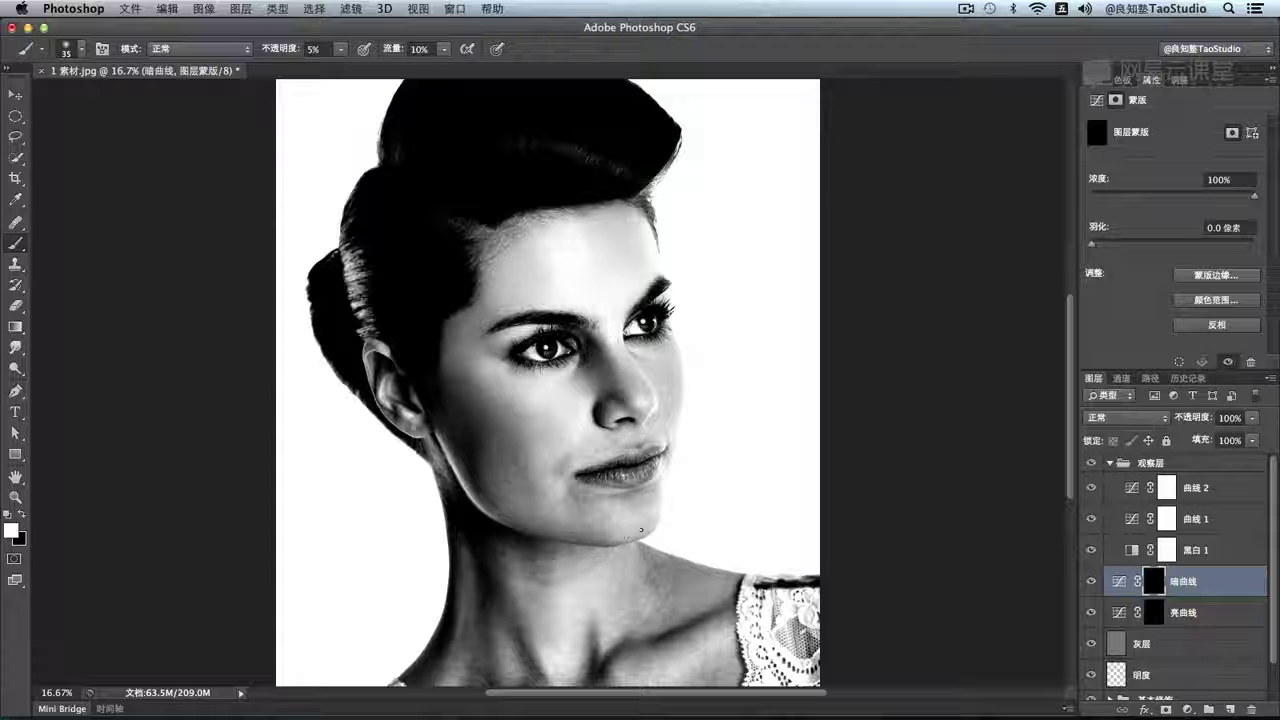
Darken bright patches on the chin and along the lower jaw on the 暗曲线 mask with brushes of 30 to 35 px
left_click_drag(652, 517, 652, 505)
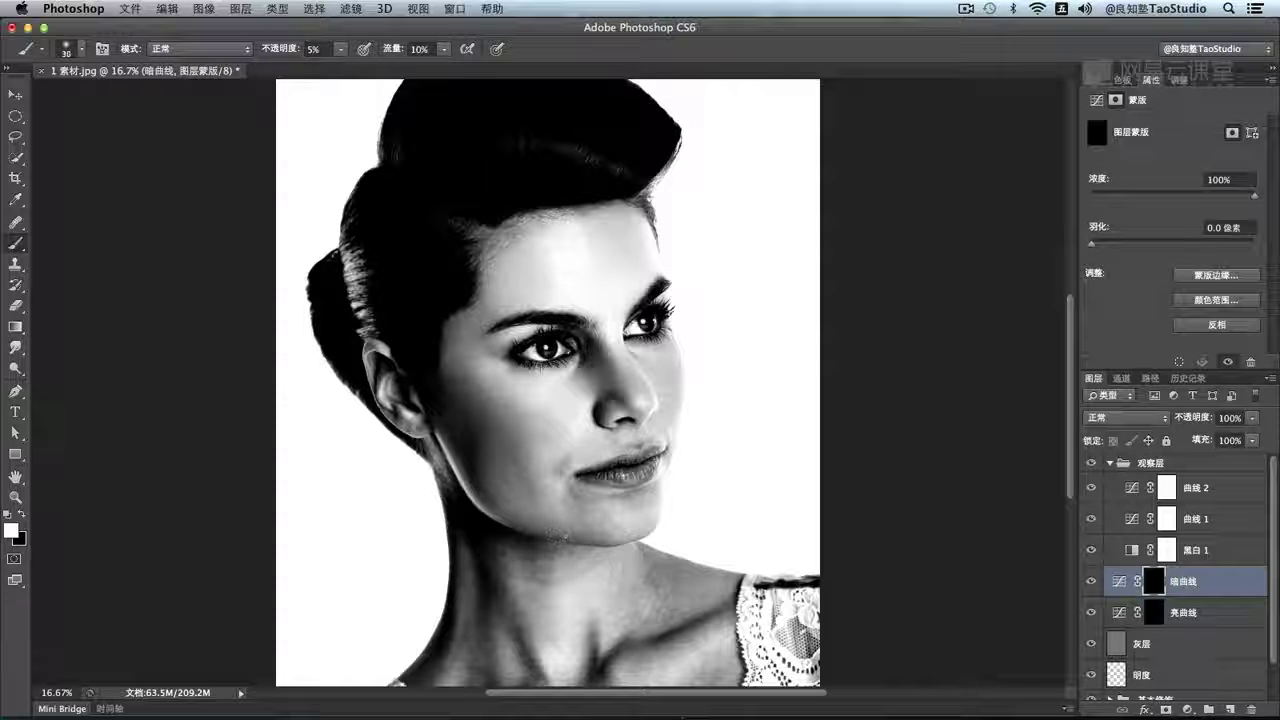
key("[")
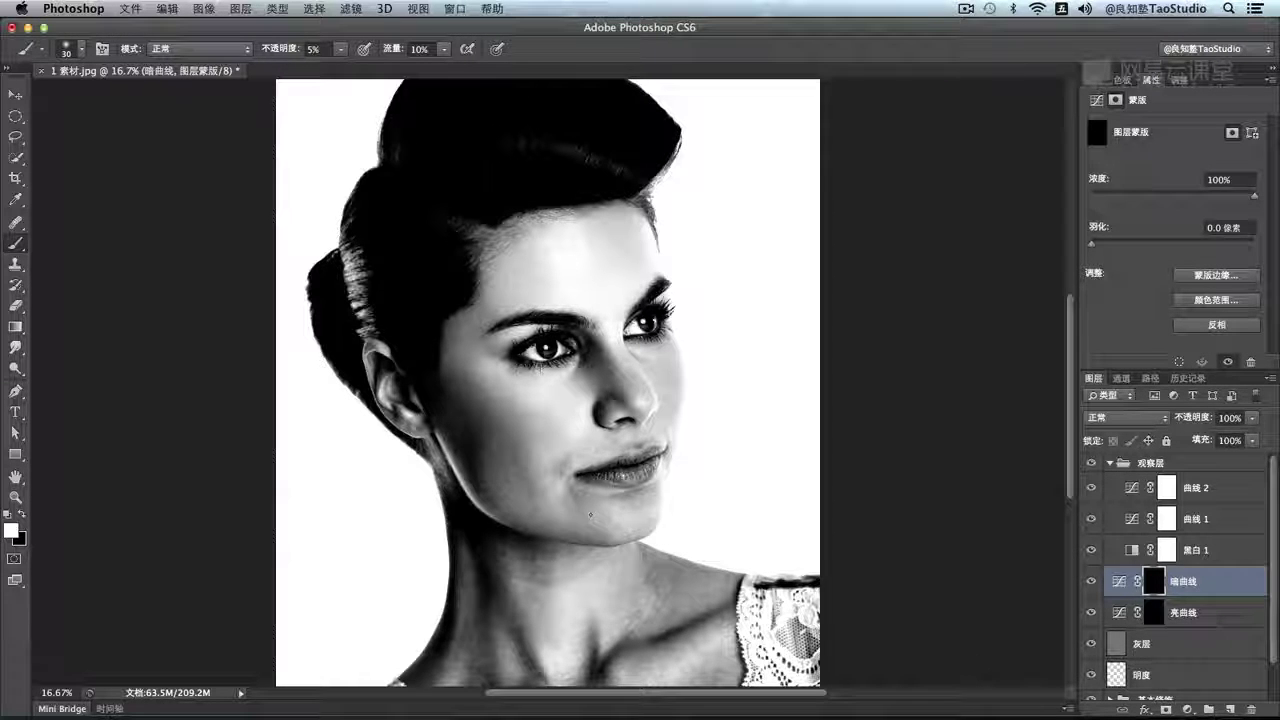
key("bracketright")
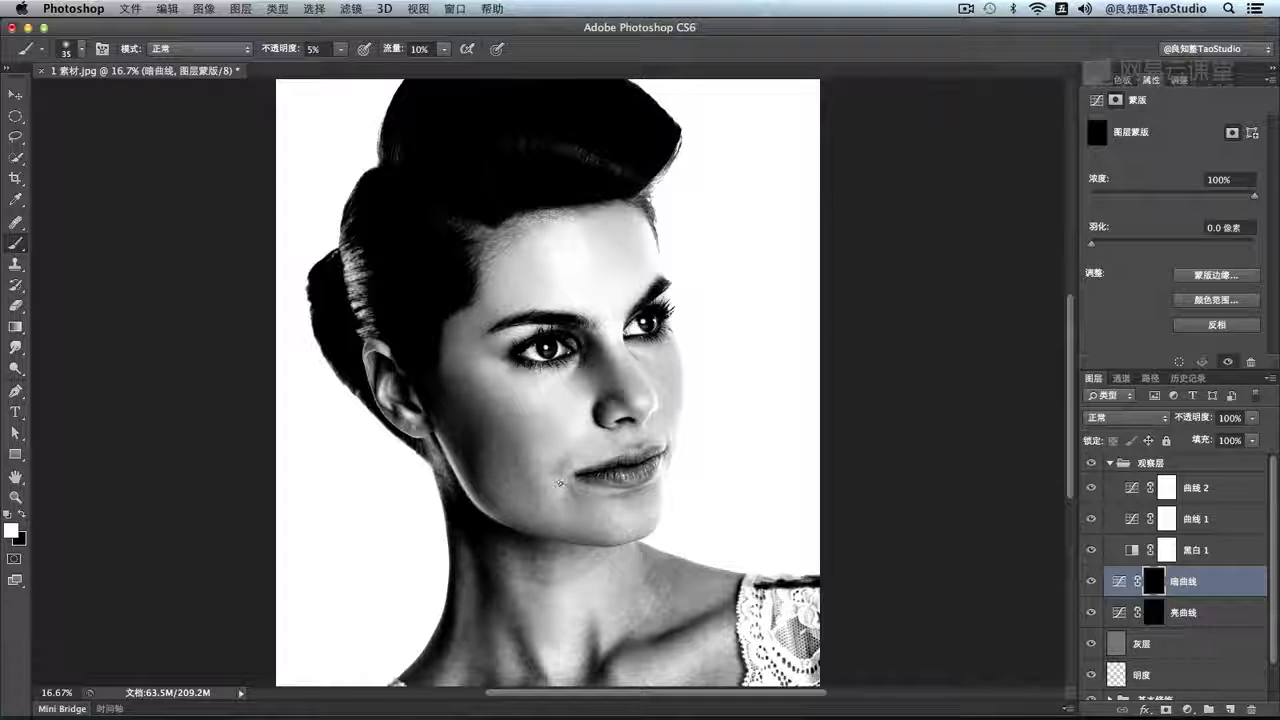
Target the 亮曲线 layer mask and lighten dark patches on the chin with a brush of 40 to 45 px
key("bracketright")
left_click(1158, 610)
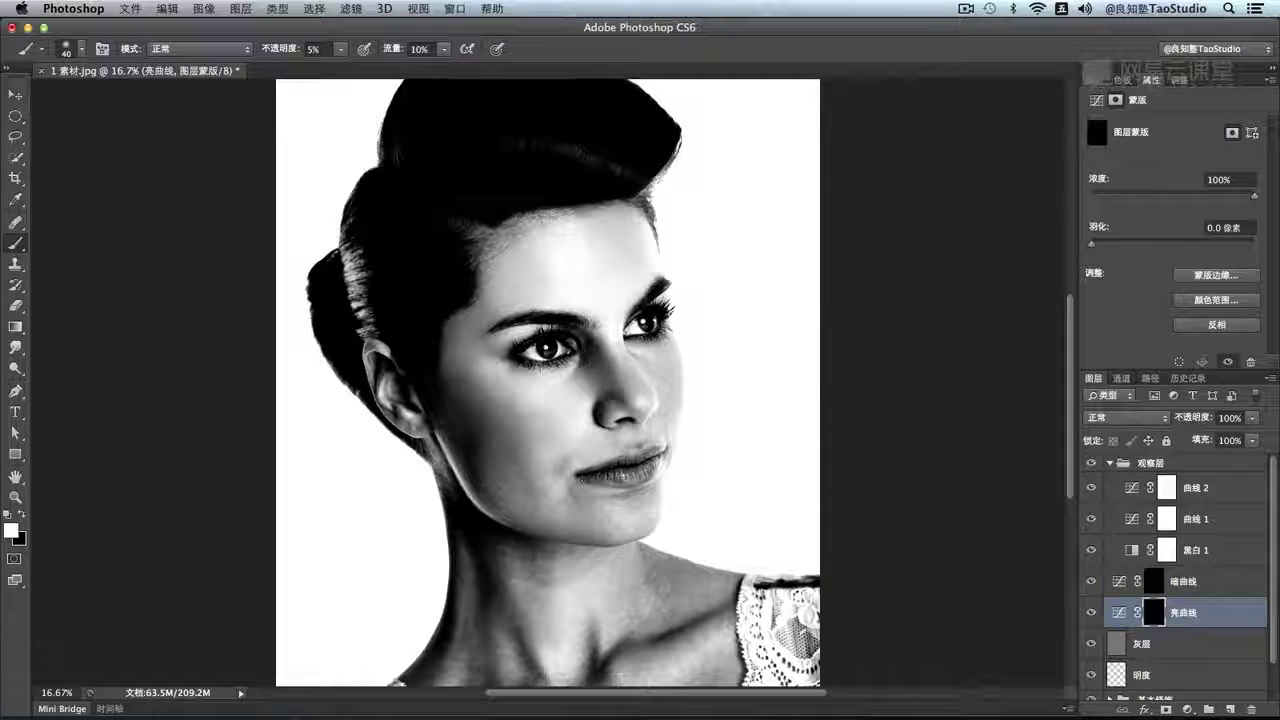
key("bracketright")
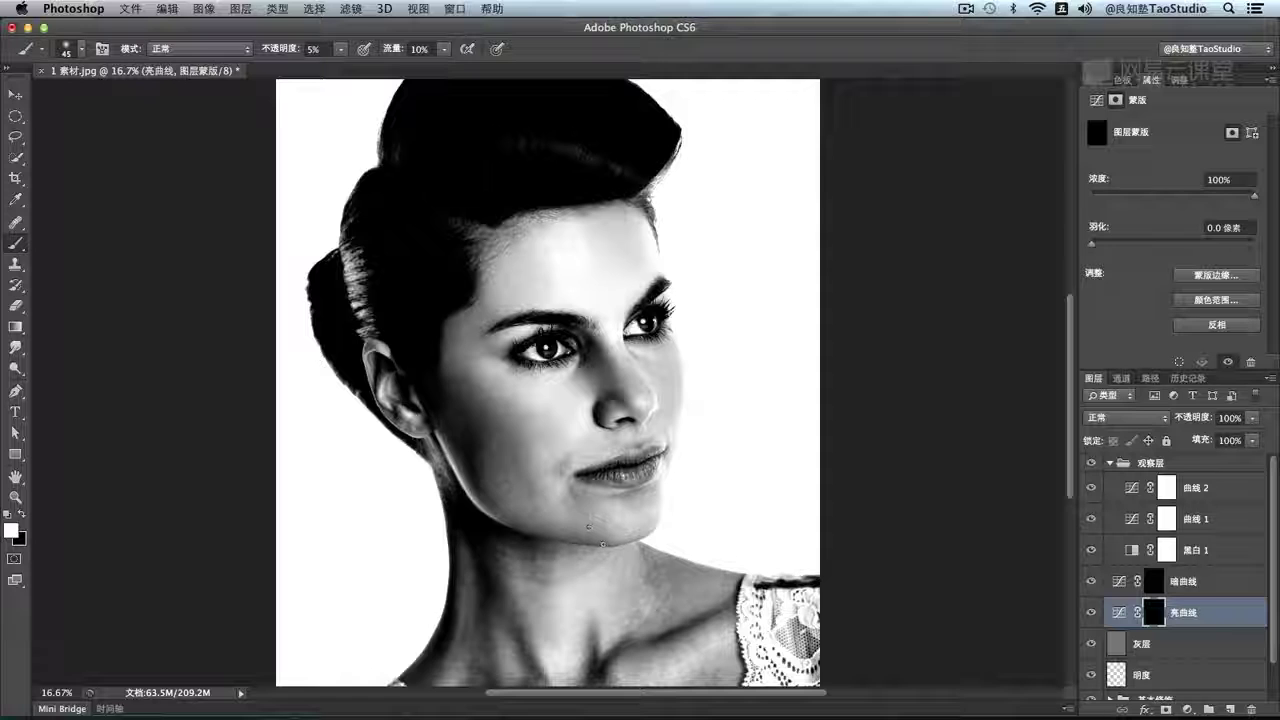
Pull down the highlight and shadow points of the 曲线 1 curve to darken the observation view
left_click(1132, 519)
left_click_drag(1137, 265, 1152, 273)
left_click_drag(1217, 194, 1220, 207)
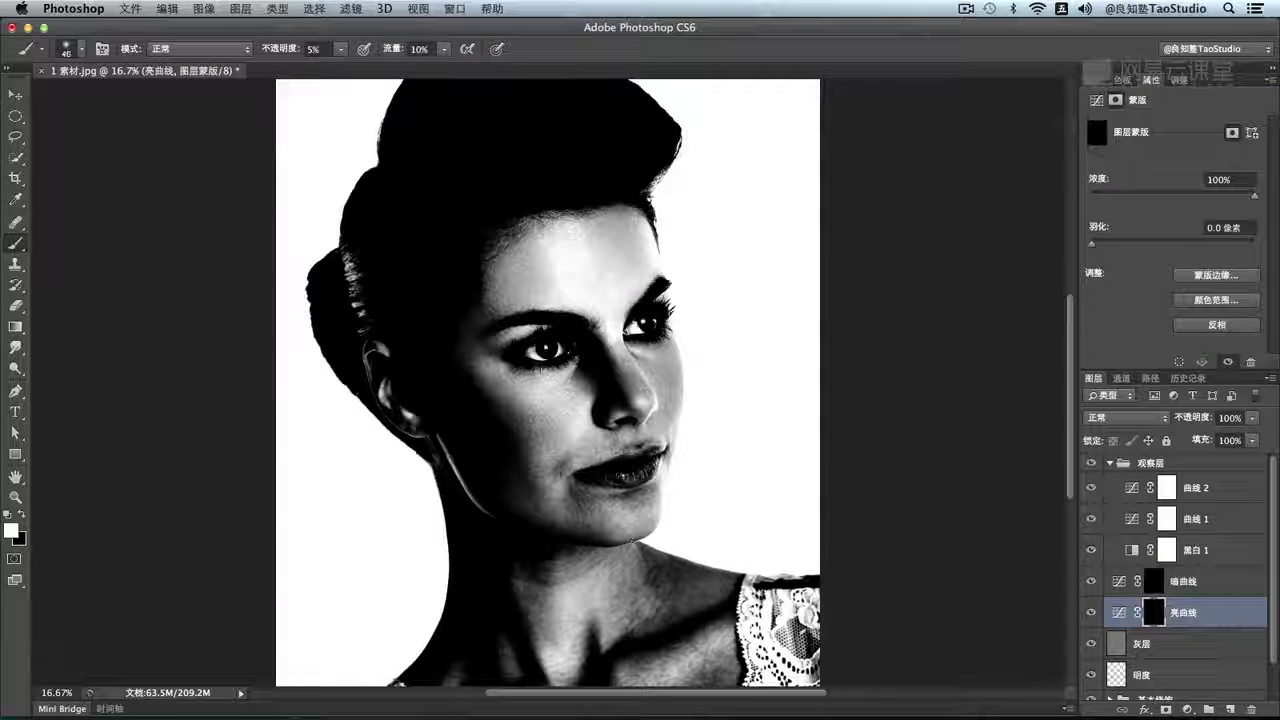
Lighten dark patches on the front of the chin on the 亮曲线 mask, reducing the brush from 45 to 20 px
key("bracketleft")
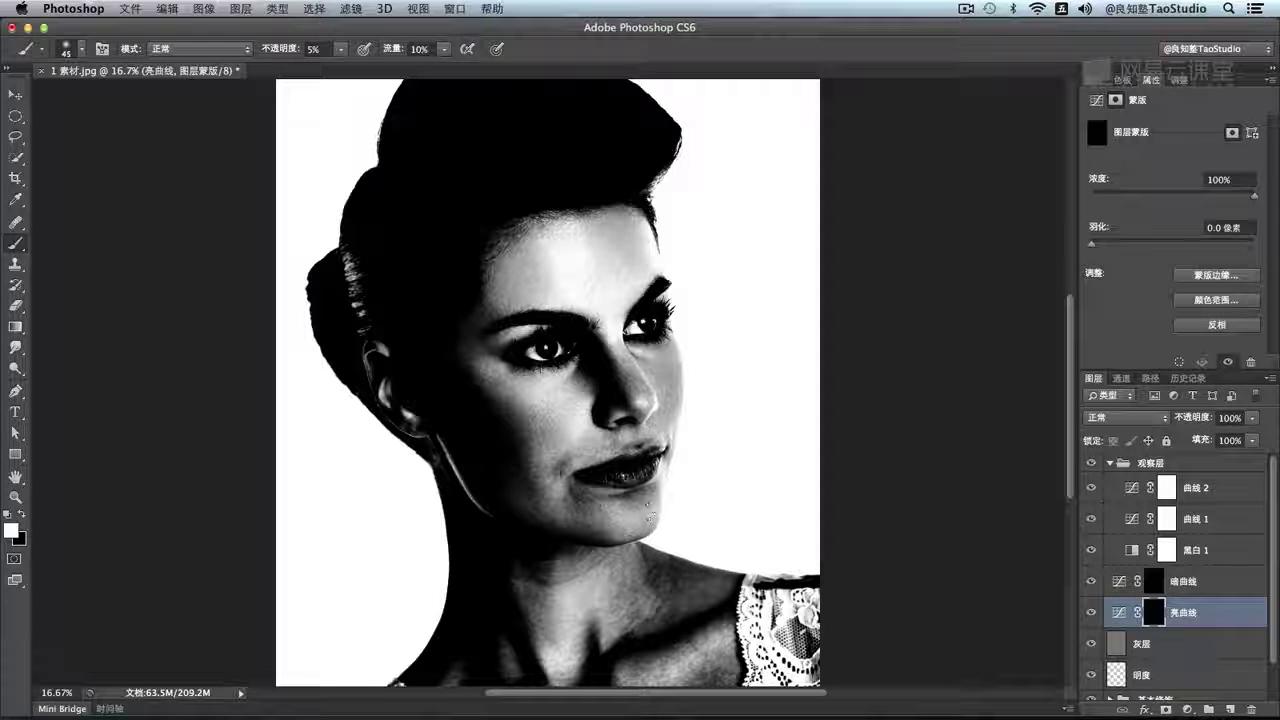
key("bracketright")
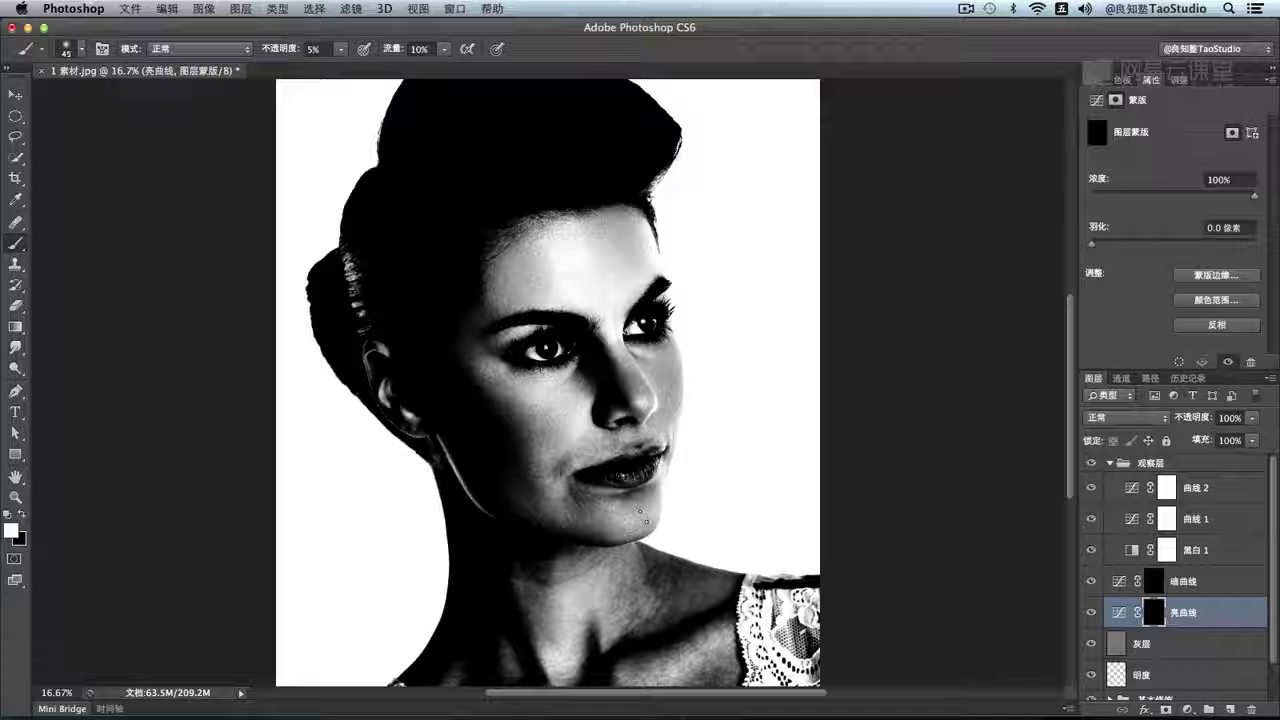
key("bracketleft")
key("bracketleft")
key("super+equal")
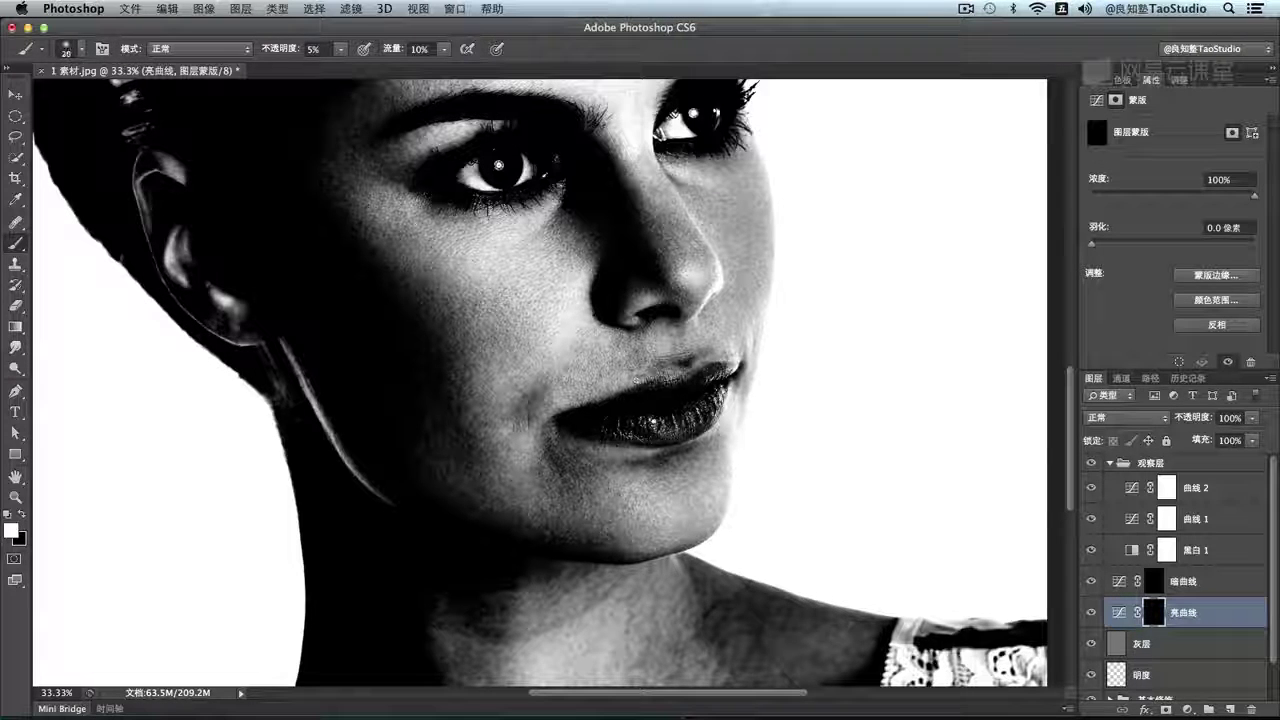
Darken bright spots above the upper lip on the 暗曲线 mask at 20 px, and lighten the chin on the 亮曲线 mask with 25 to 35 px brushes
key("alt+bracketright")
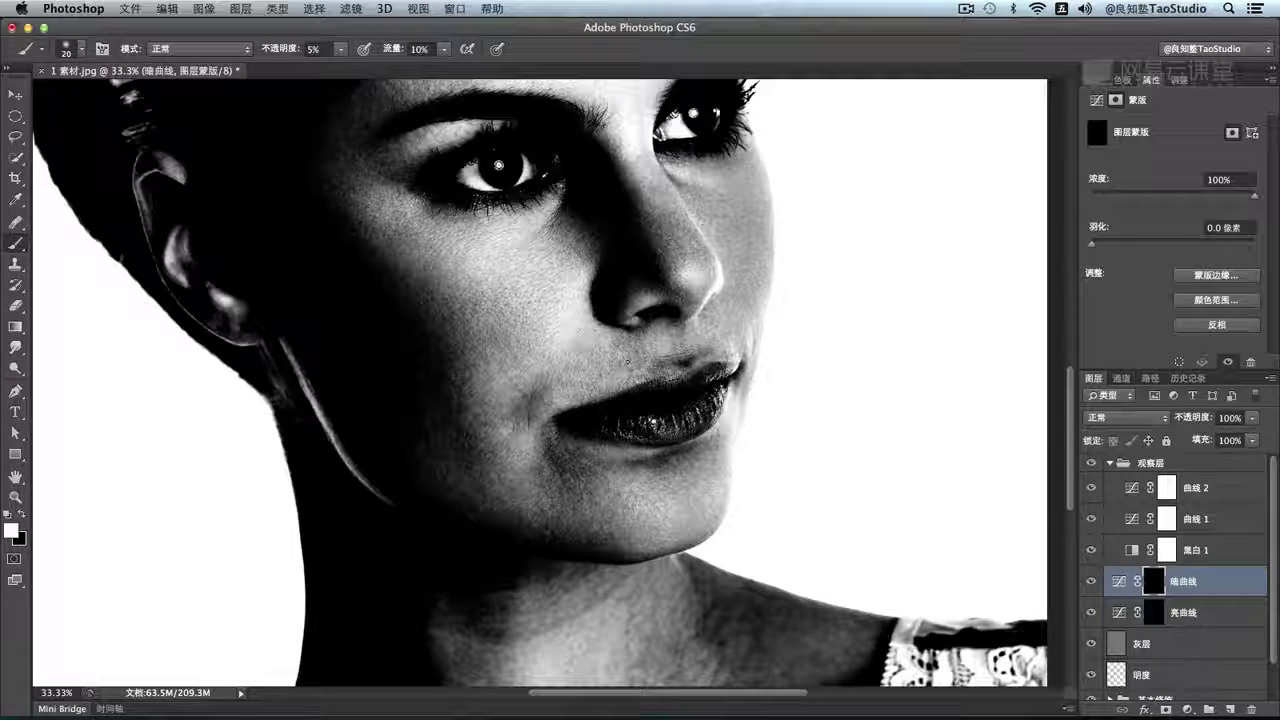
key("alt+bracketleft")
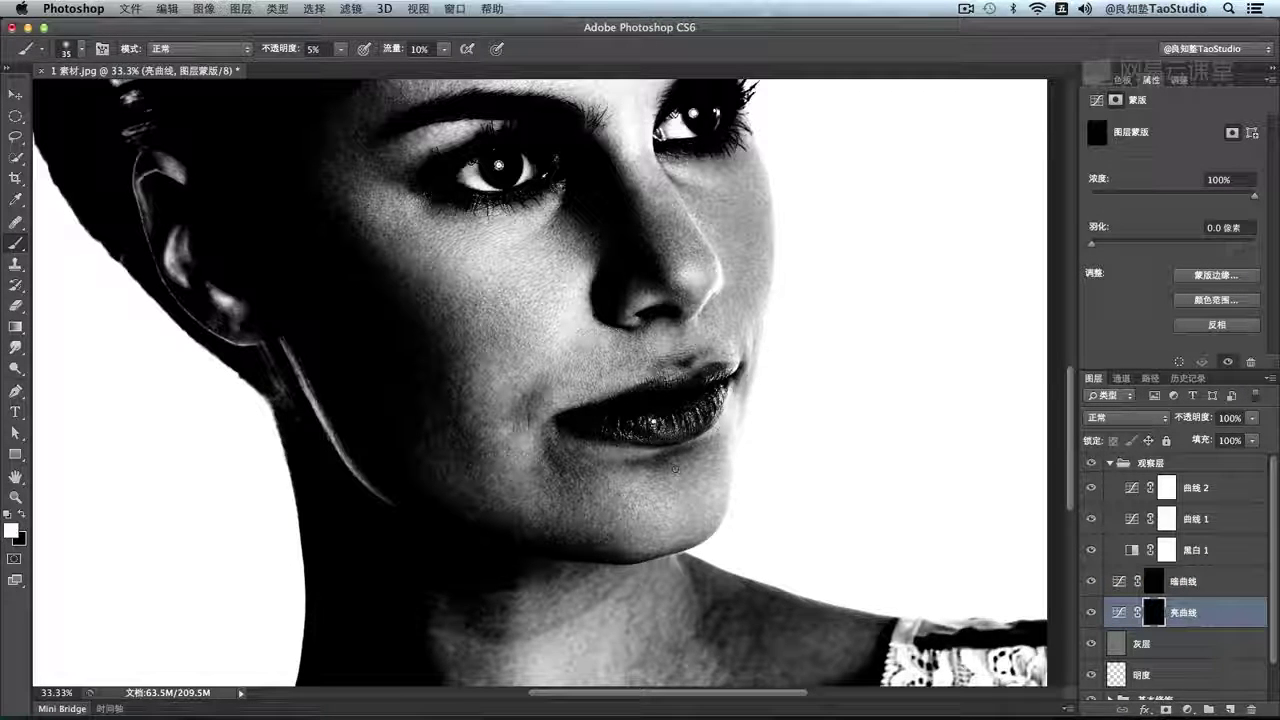
key("bracketright")
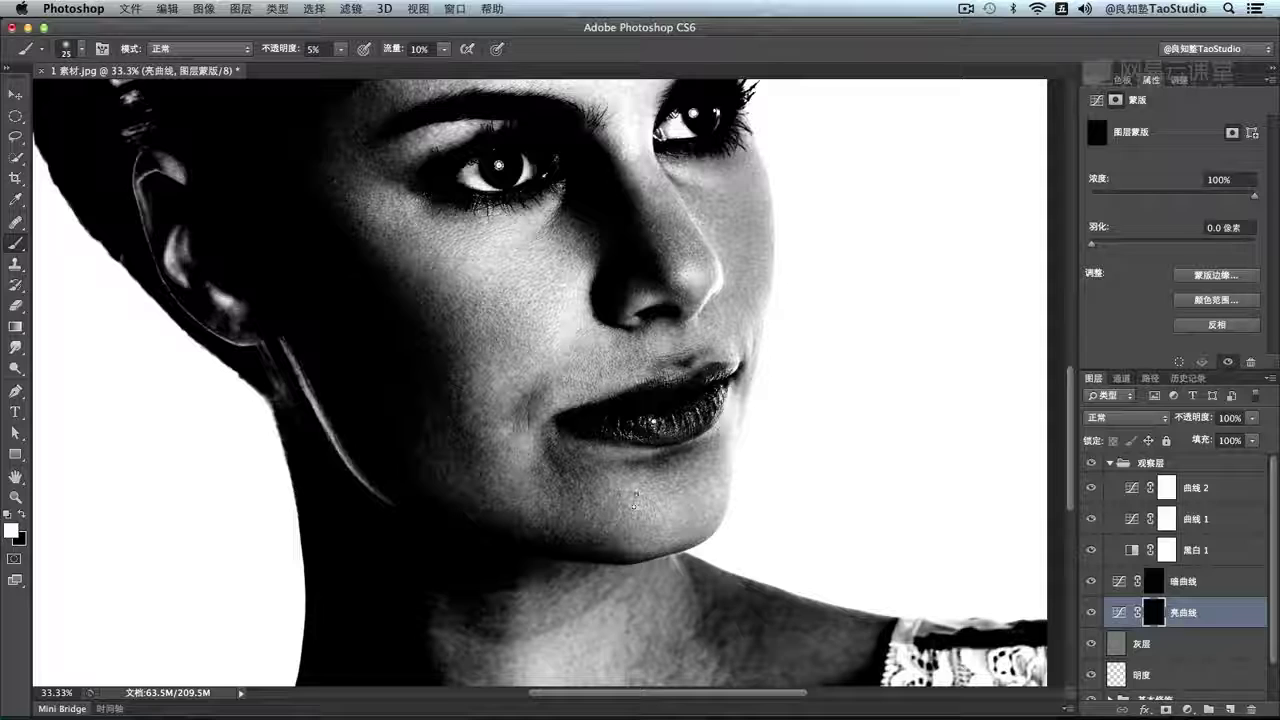
key("super+minus")
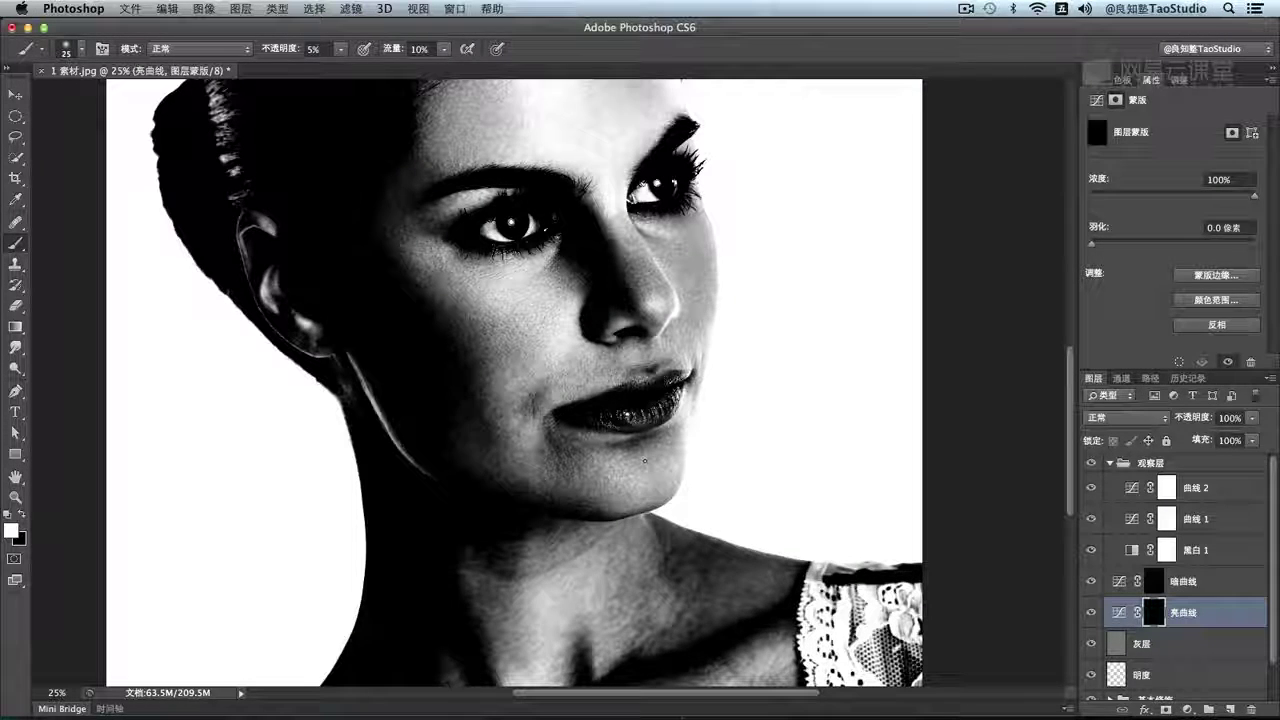
Readjust the shadow and highlight points of the 曲线 1 and 曲线 2 curves to brighten the observation view's midtones
left_click(1131, 518)
mouse_move(1150, 280)
left_mouse_down()
mouse_move(1132, 277)
mouse_move(1164, 286)
mouse_move(1155, 273)
left_mouse_up()
left_click(1131, 488)
left_click(1131, 519)
left_click(1132, 488)
left_click_drag(1197, 197, 1213, 189)
mouse_move(1155, 273)
left_mouse_down()
mouse_move(1185, 277)
mouse_move(1135, 274)
left_mouse_up()
left_click(1131, 518)
mouse_move(1218, 195)
left_mouse_down()
mouse_move(1221, 207)
mouse_move(1218, 191)
left_mouse_up()
left_click_drag(1135, 274, 1149, 277)
Lighten dark spots on the chin below the mouth corner on the 亮曲线 mask with brushes of 25 to 30 px
left_click(1154, 614)
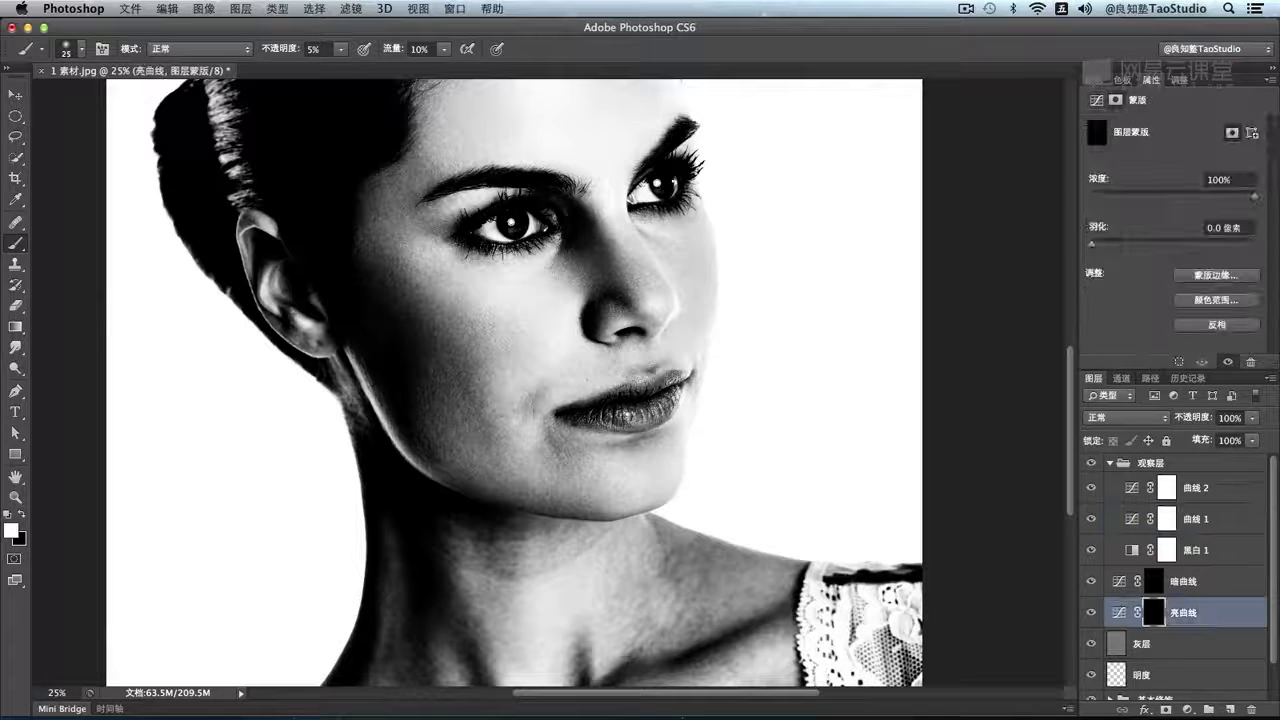
key("bracketright")
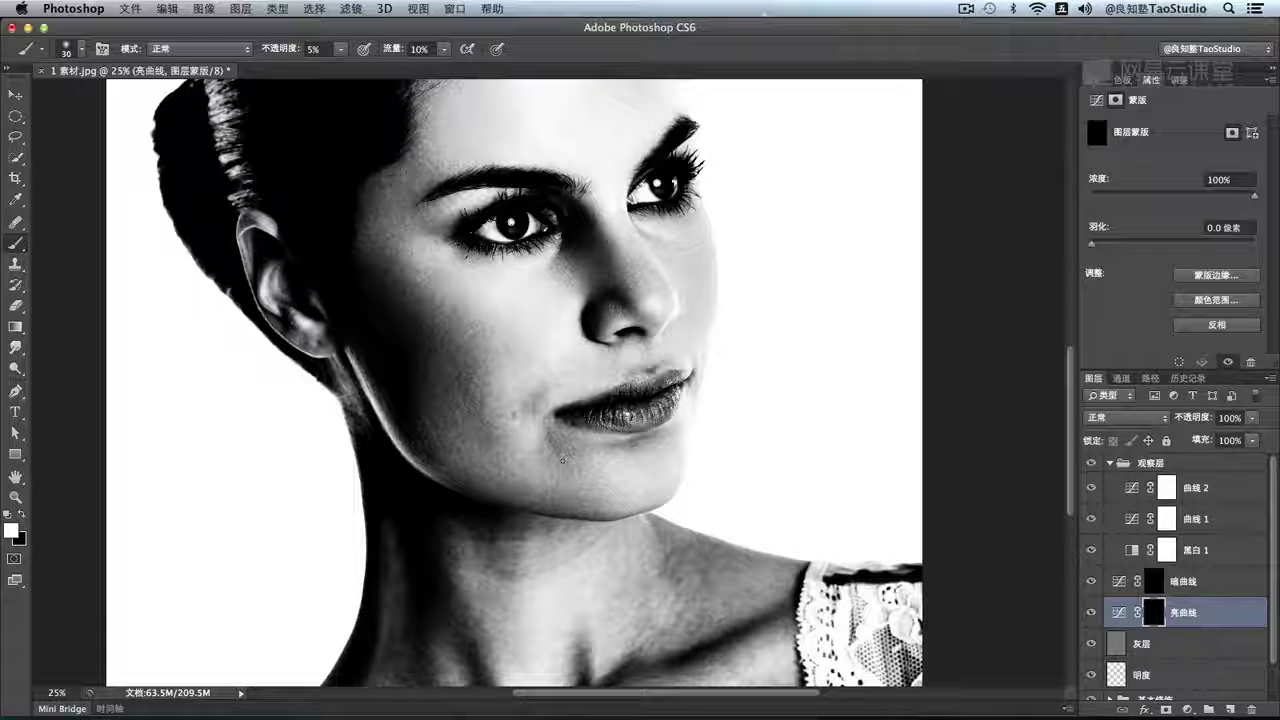
key("bracketleft")
key("super+minus")
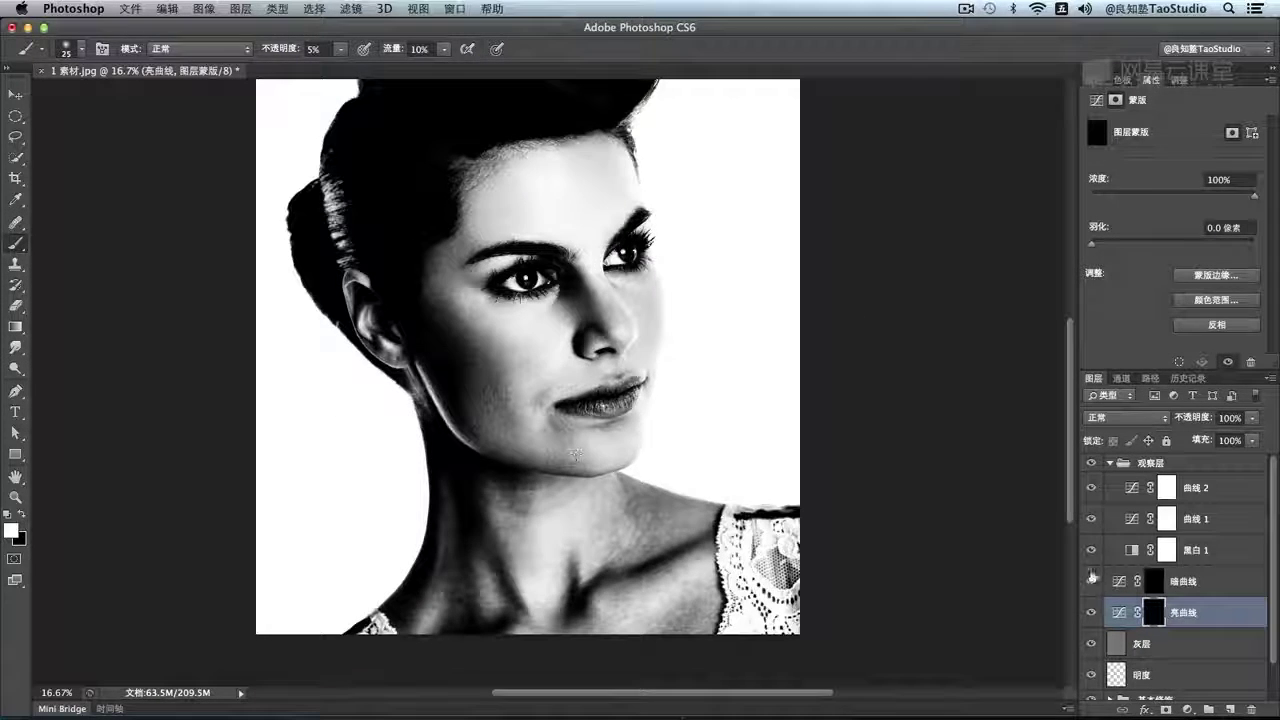
Darken a bright chin patch on the 暗曲线 mask at 30 px, and lighten the chin and lower cheek on the 亮曲线 mask at 25 to 30 px
left_click(1153, 582)
key("bracketright")
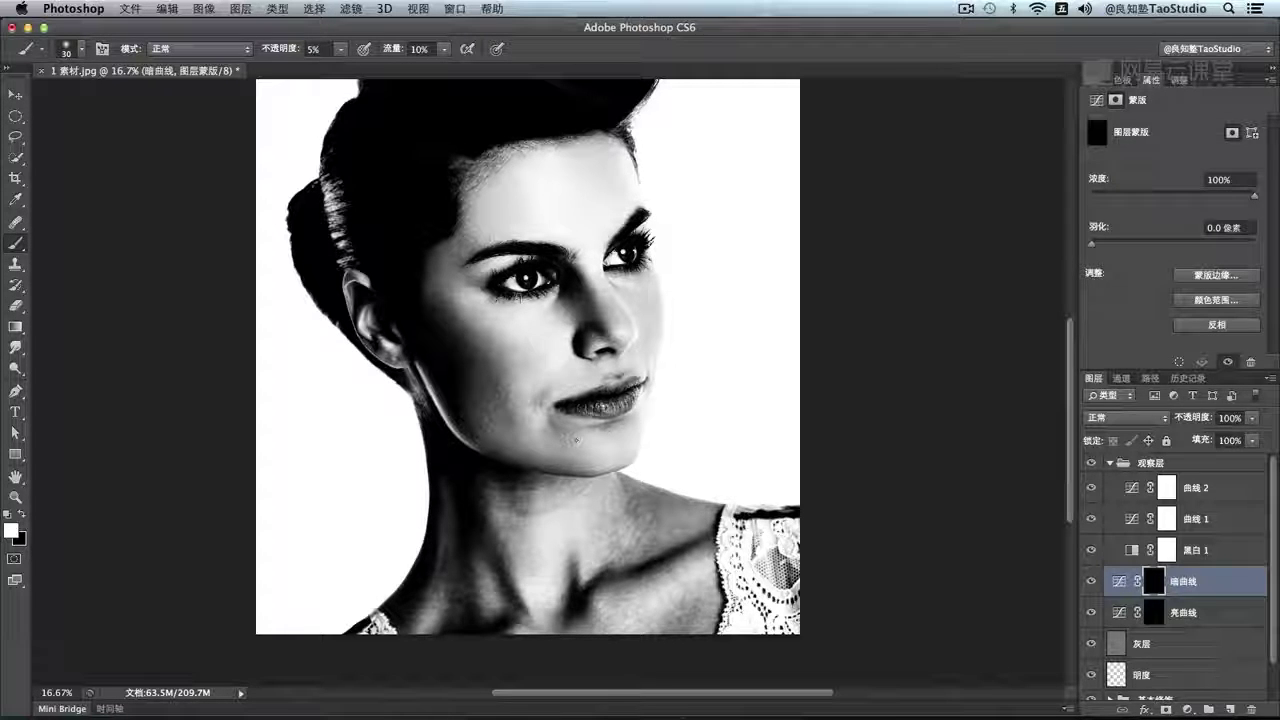
key("alt+bracketleft")
key("bracketleft")
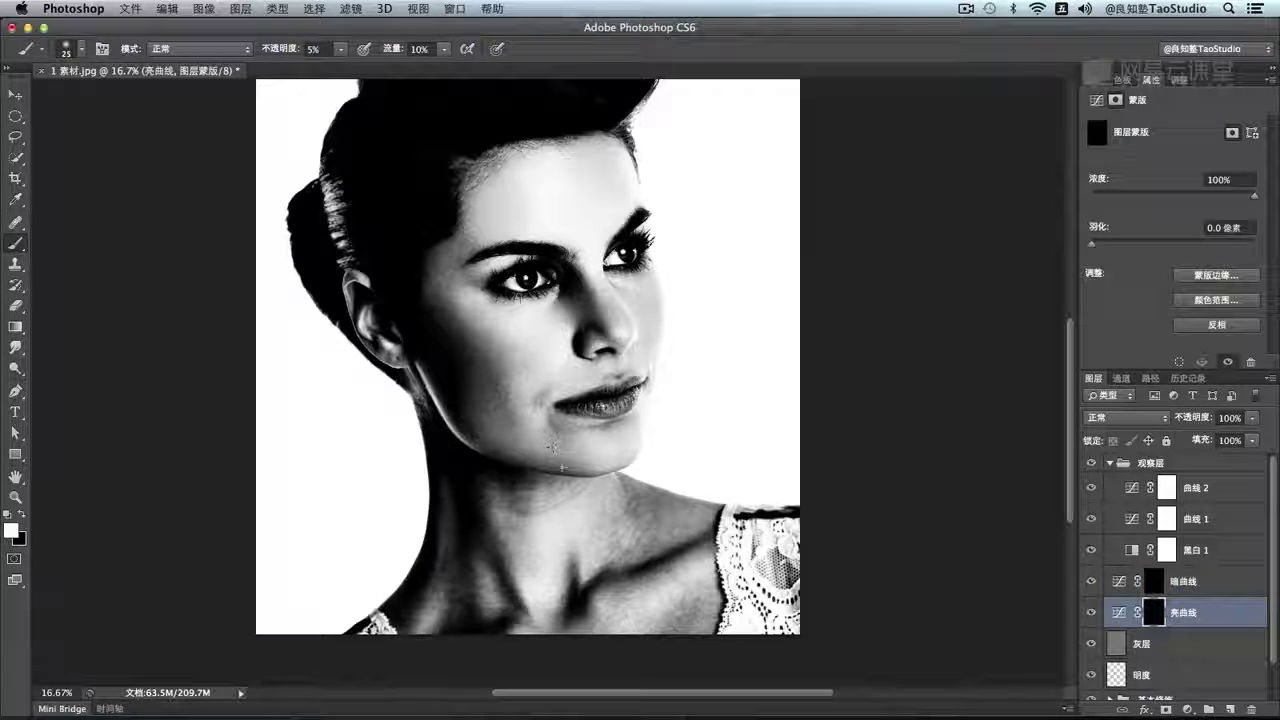
key("bracketleft")
key("bracketright")
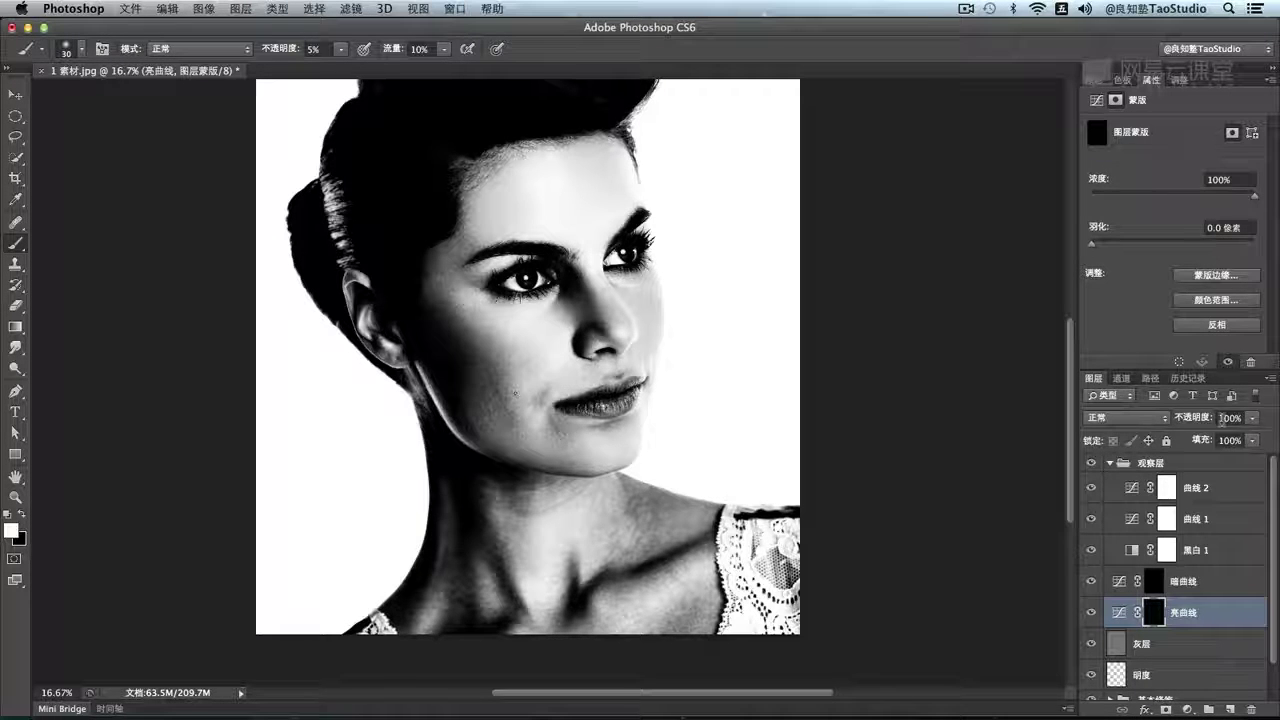
Fine-tune the contrast of the observation view by moving the curve points of 曲线 2 and 曲线 1
left_click(1215, 488)
left_click_drag(1181, 276, 1183, 255)
left_click_drag(1213, 189, 1211, 187)
left_click(1133, 519)
left_click_drag(1153, 271, 1153, 279)
left_click_drag(1214, 195, 1224, 194)
mouse_move(1152, 279)
left_mouse_down()
mouse_move(1152, 260)
mouse_move(1158, 277)
left_mouse_up()
Add a Curves adjustment layer above 曲线 2 and shape its RGB curve into an S, with the highlight point at input 161, output 179
left_click(1205, 488)
left_click(1187, 709)
left_click(1207, 494)
left_click_drag(1206, 213, 1206, 204)
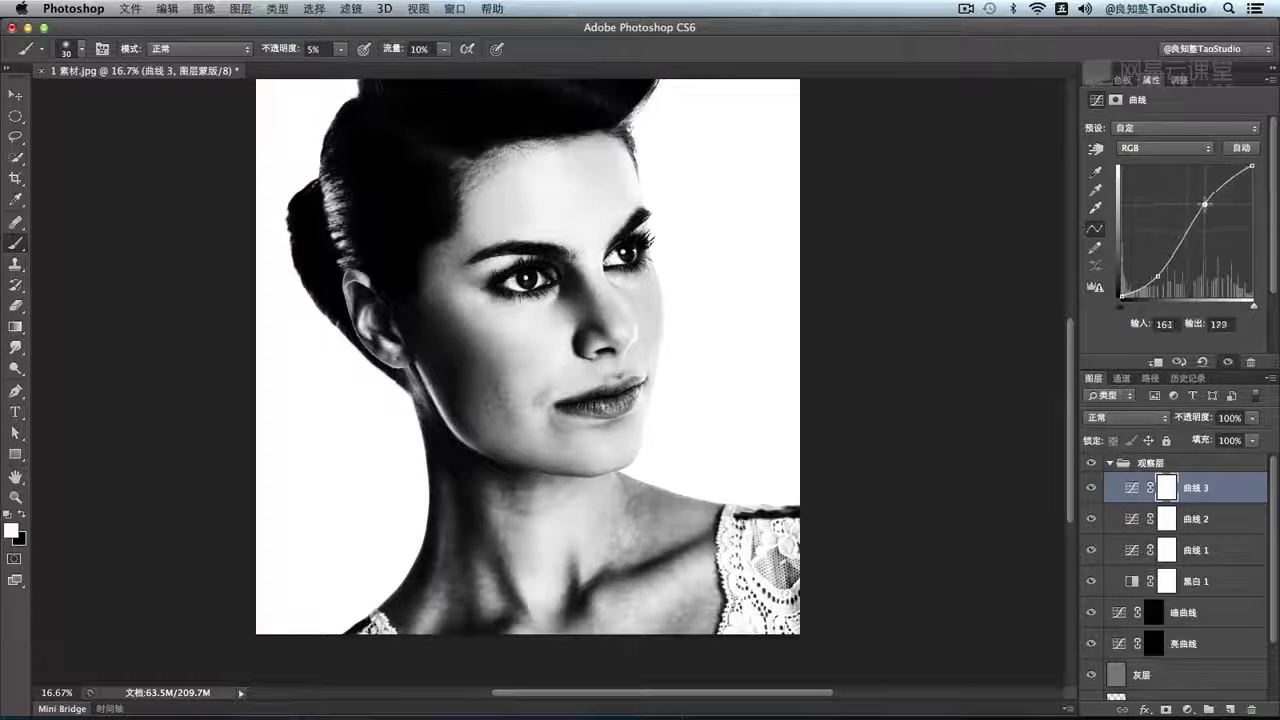
left_click_drag(1158, 277, 1161, 274)
Target the 亮曲线 mask and lighten dark spots on the lower cheek and jaw with brushes of 25 to 30 px
left_click(1153, 643)
key("super+equal")
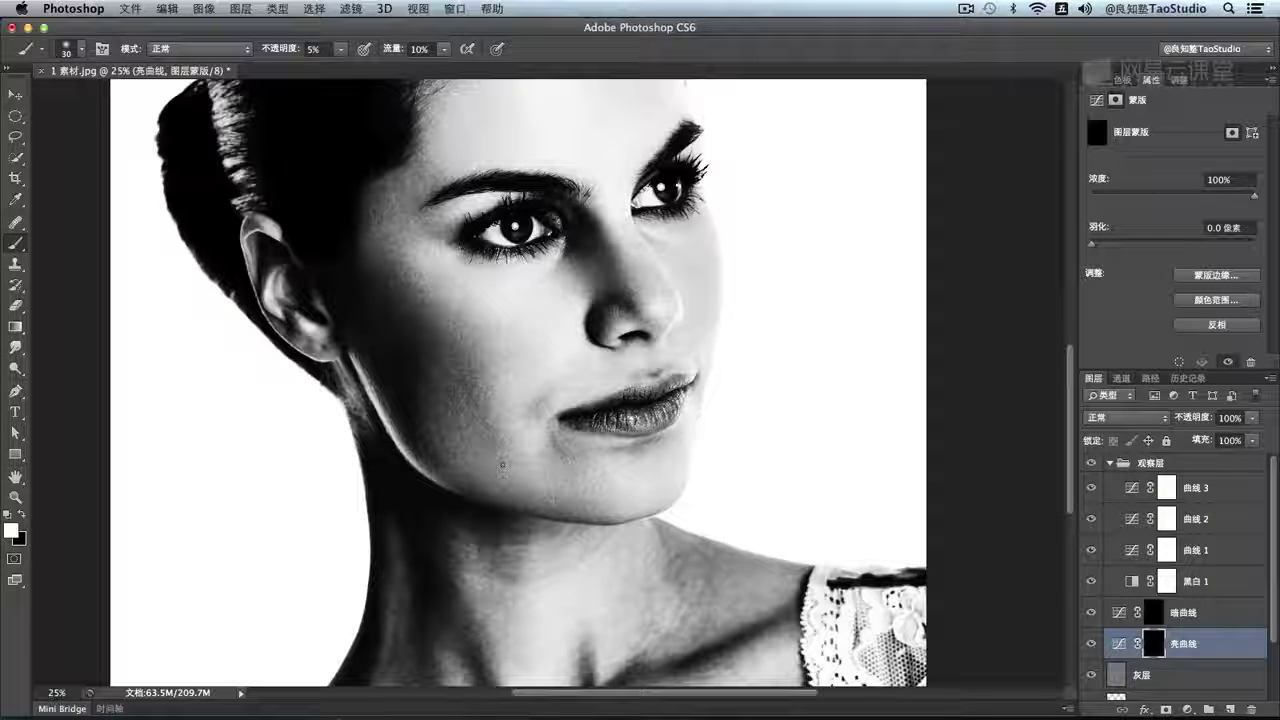
key("bracketleft")
right_click(468, 498)
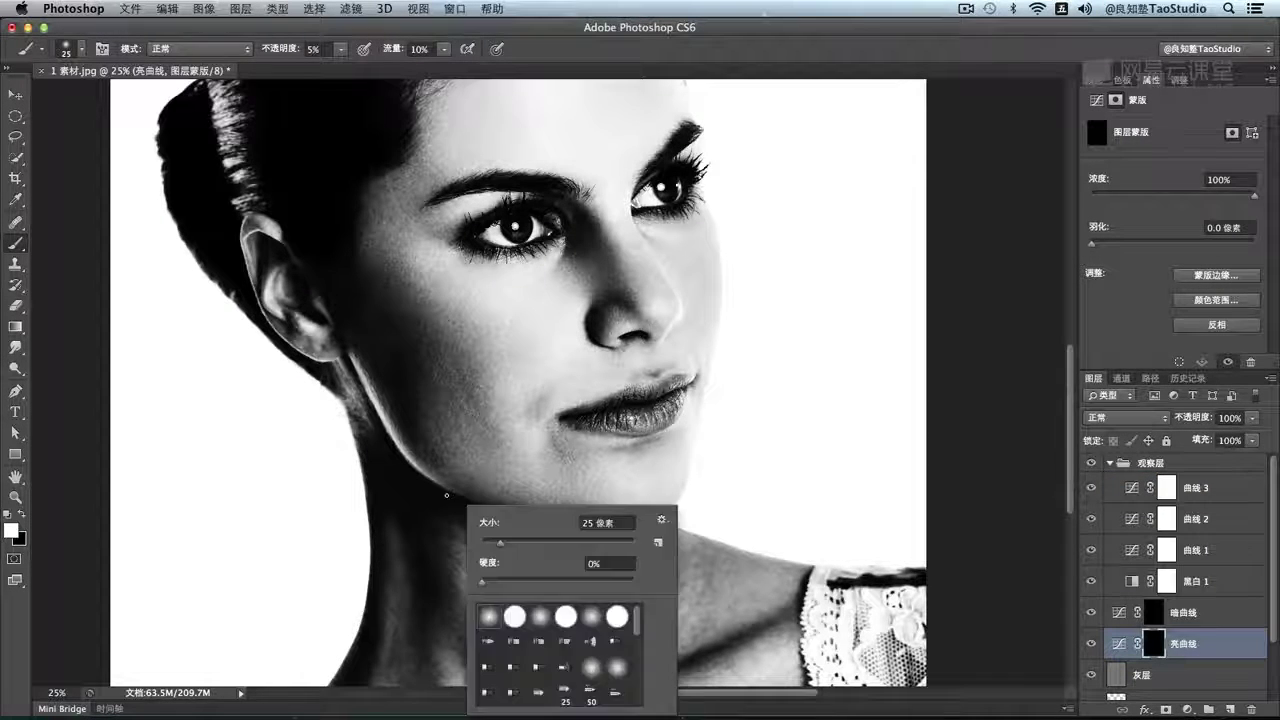
key("Escape")
key("bracketright")
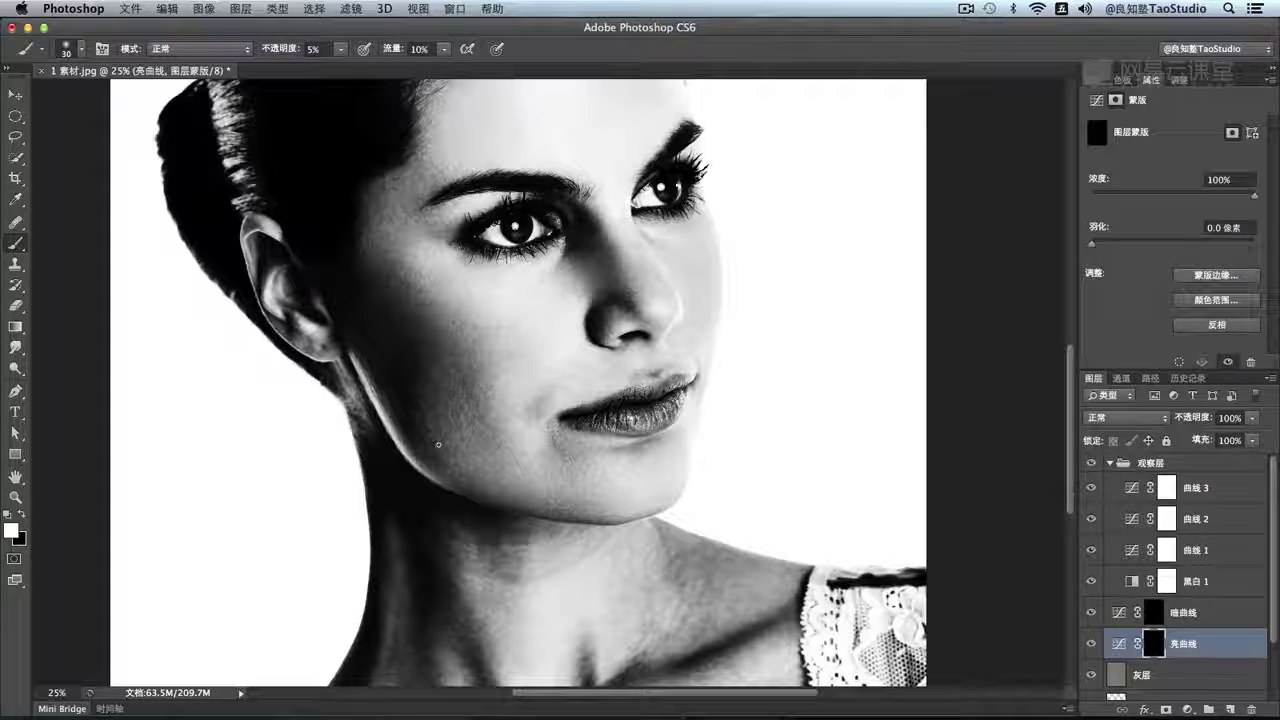
key("super+minus")
Target the 暗曲线 mask and darken bright specks on the shaded lower cheek with brushes of 25 and 20 px
left_click(1158, 614)
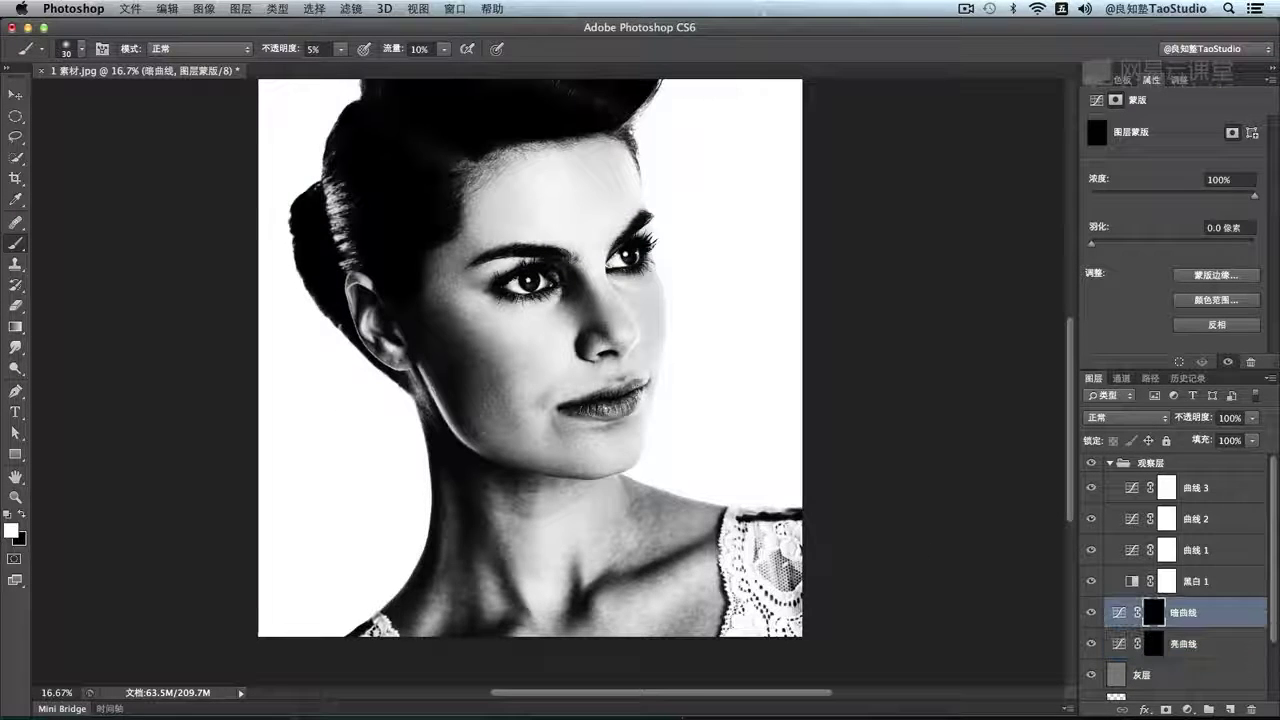
key("super+equal")
key("bracketleft")
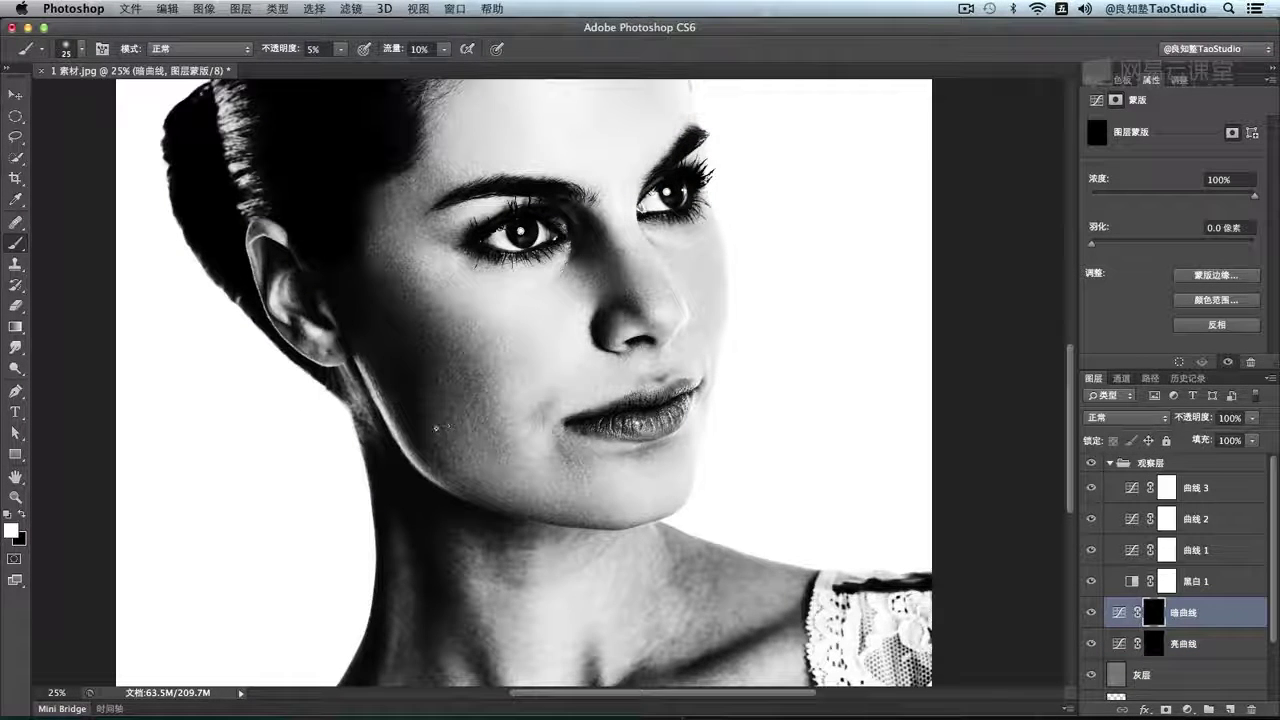
key("bracketleft")
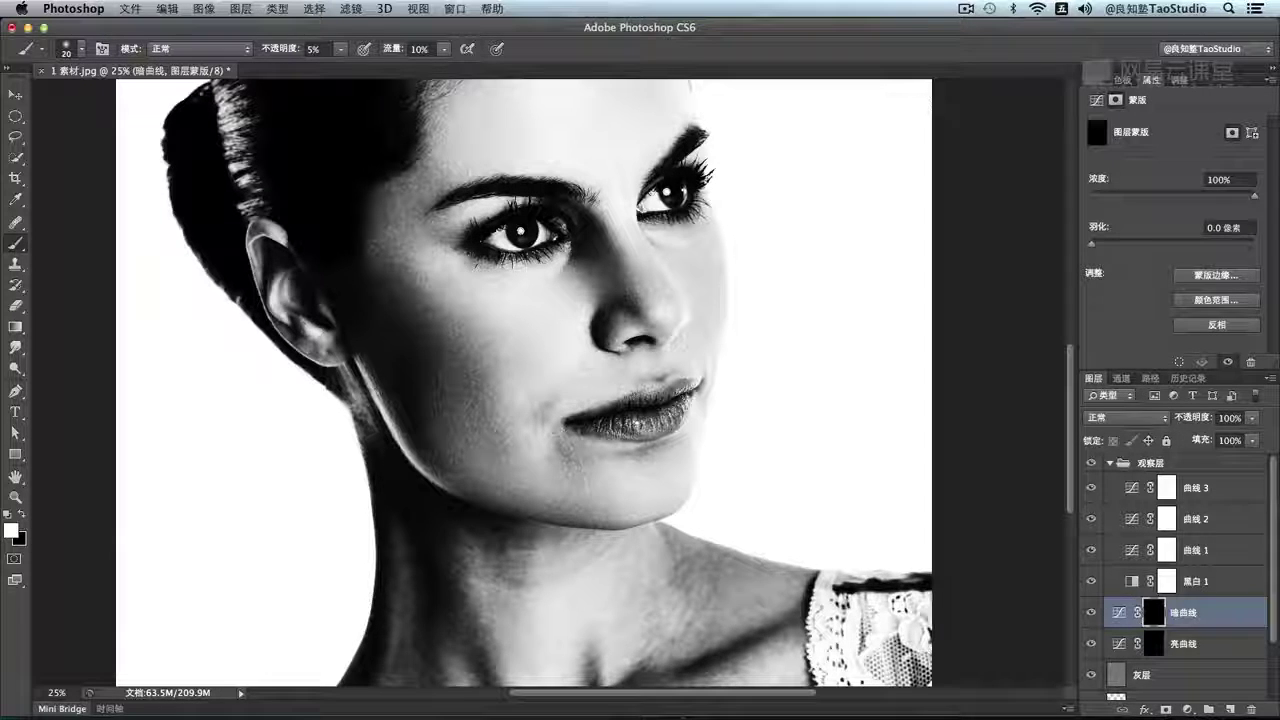
Lighten the lower cheek and chin on the 亮曲线 mask, enlarging the brush from 25 to 45 px
key("alt+bracketleft")
key("bracketright")
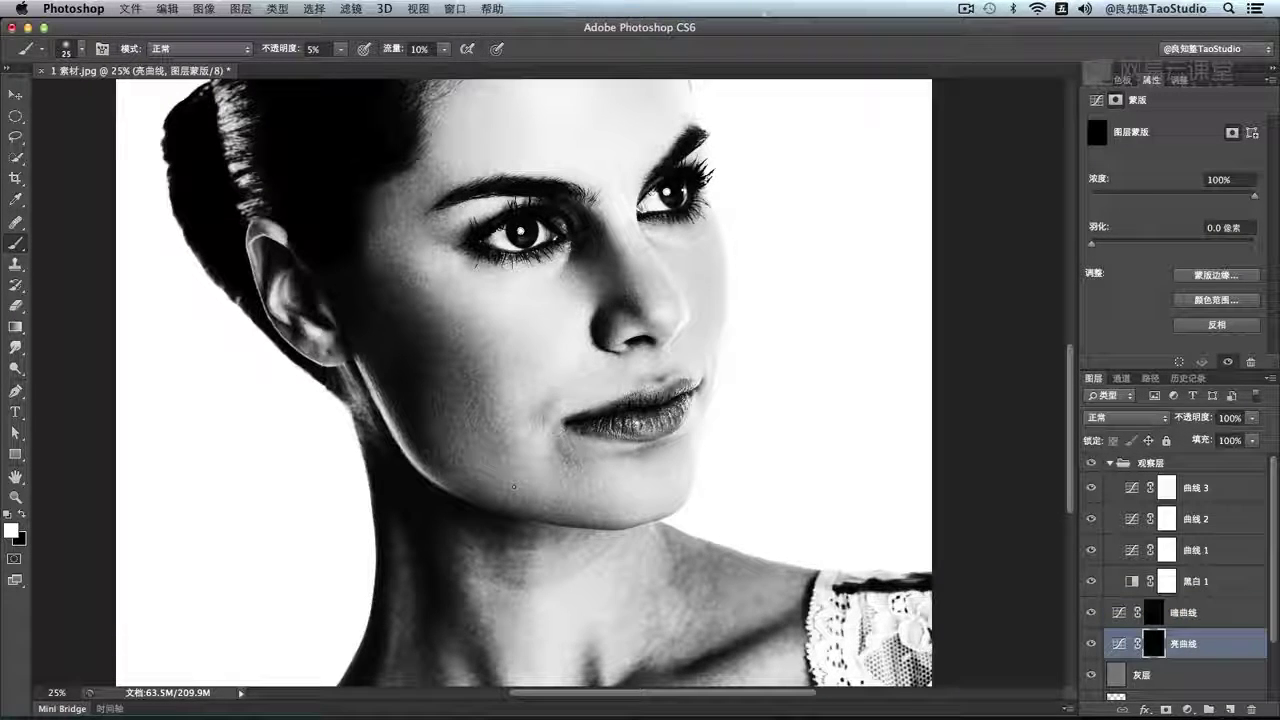
key("super+minus")
key("super+minus")
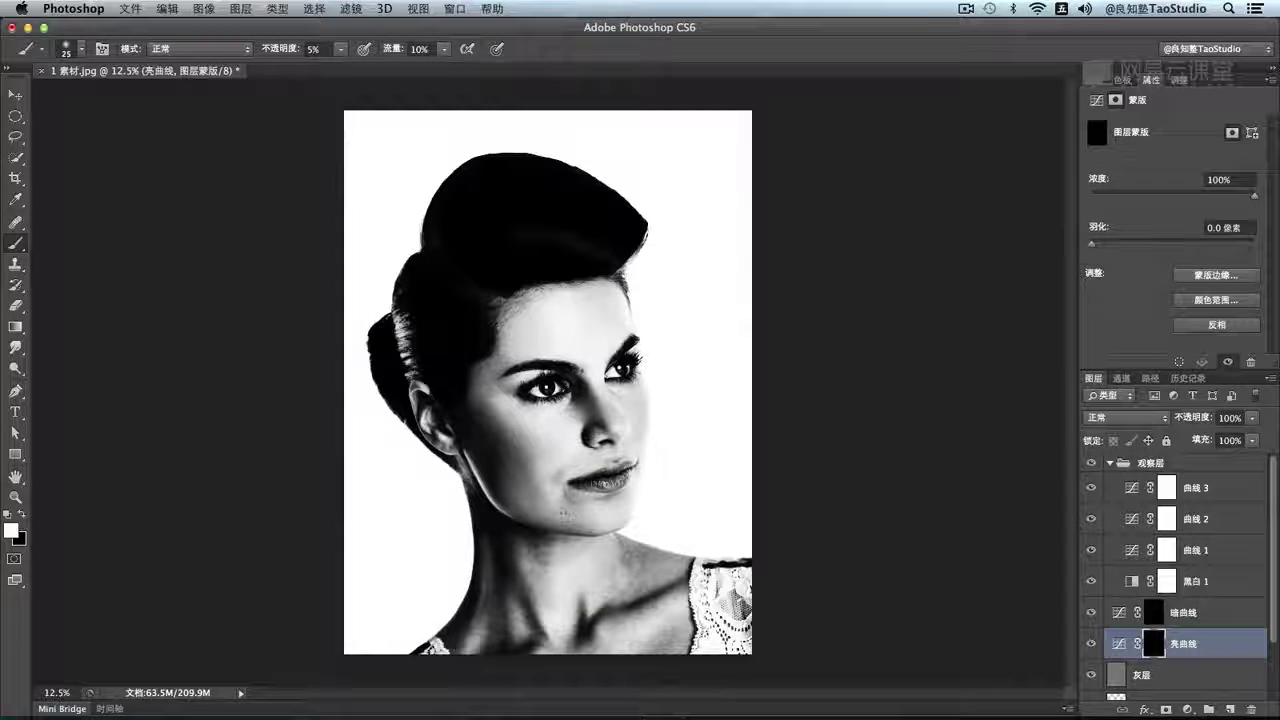
key("bracketright")
key("bracketright")
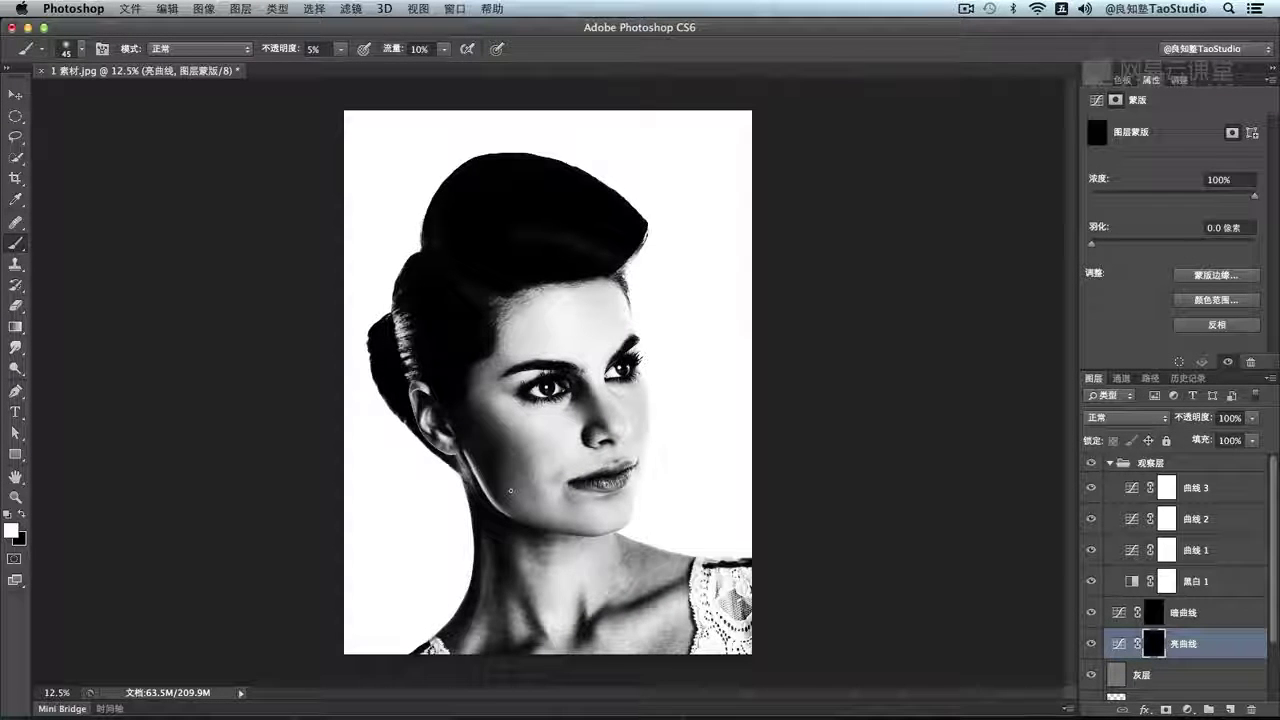
key("bracketleft")
Soften the observation view's contrast by reshaping the 曲线 2 and 曲线 1 curves, with the 曲线 1 shadow point at input 48, output 30
left_click(1137, 521)
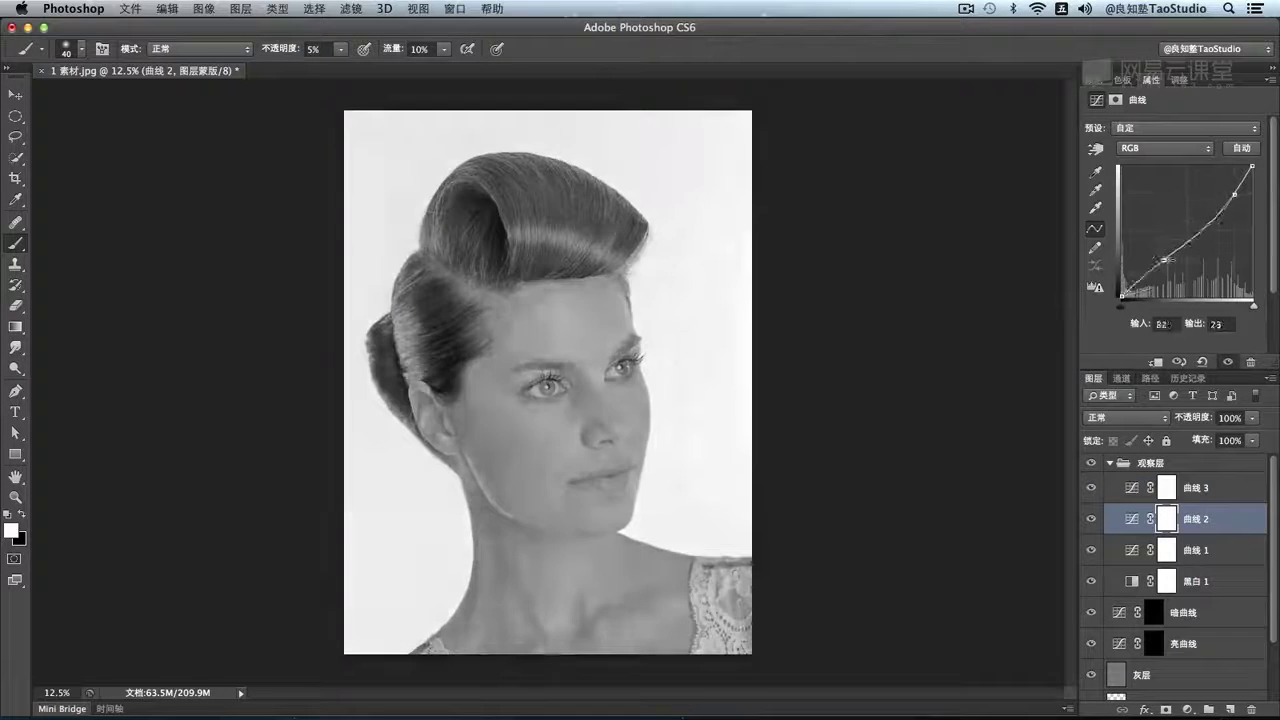
left_click(1131, 553)
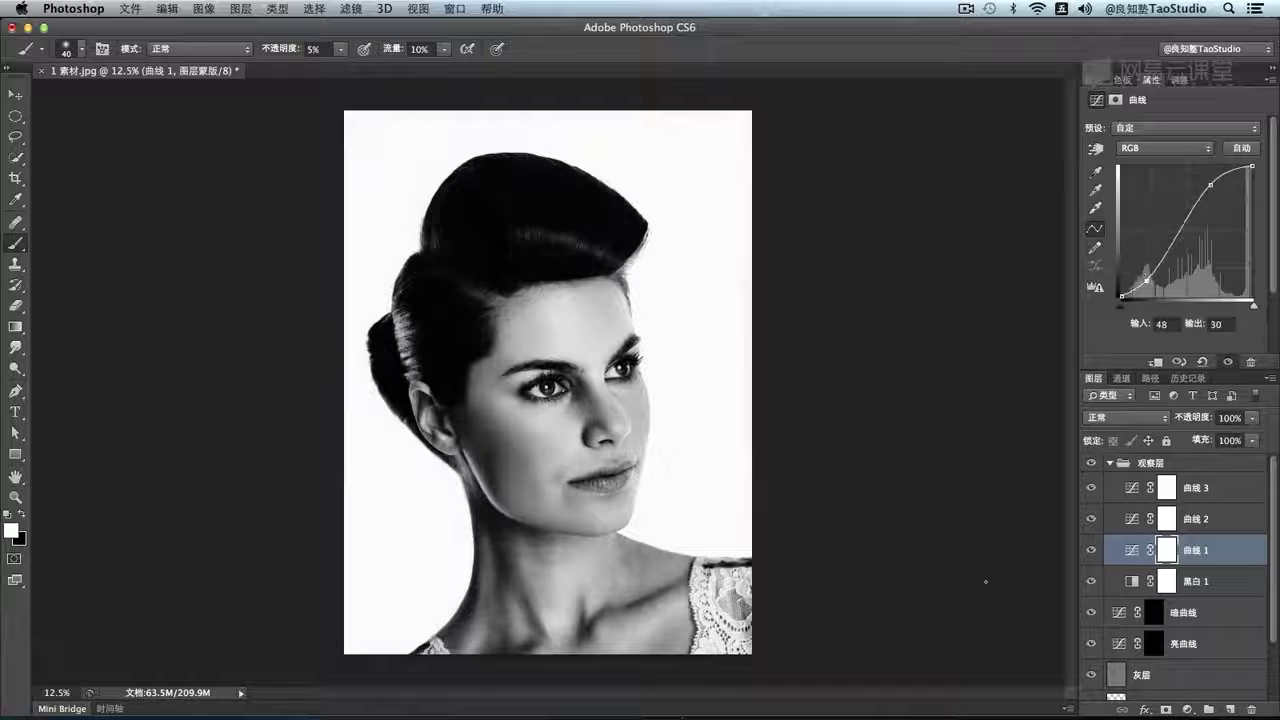
Lighten dark spots on the lower cheek along the jawline on the 亮曲线 mask with brushes of 20 to 25 px
left_click(1155, 638)
key("super+plus")
key("super+plus")
left_click_drag(491, 595, 514, 516)
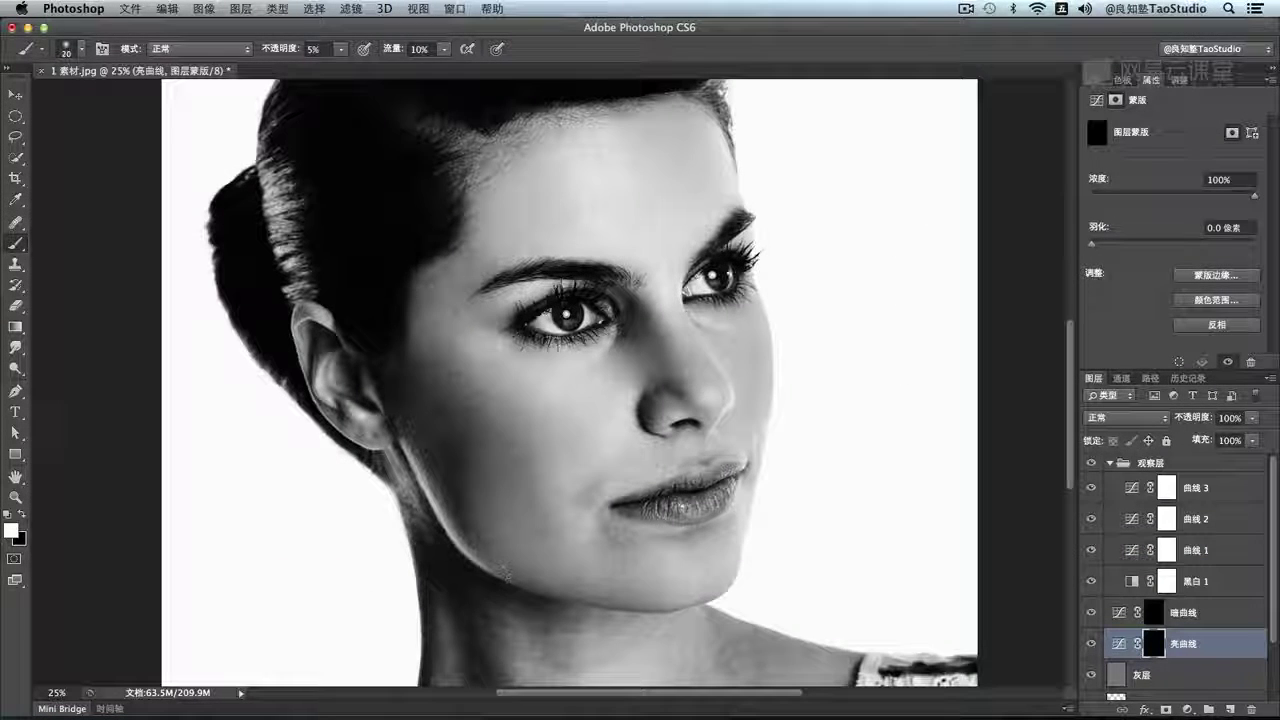
key("bracketleft")
key("bracketleft")
key("bracketleft")
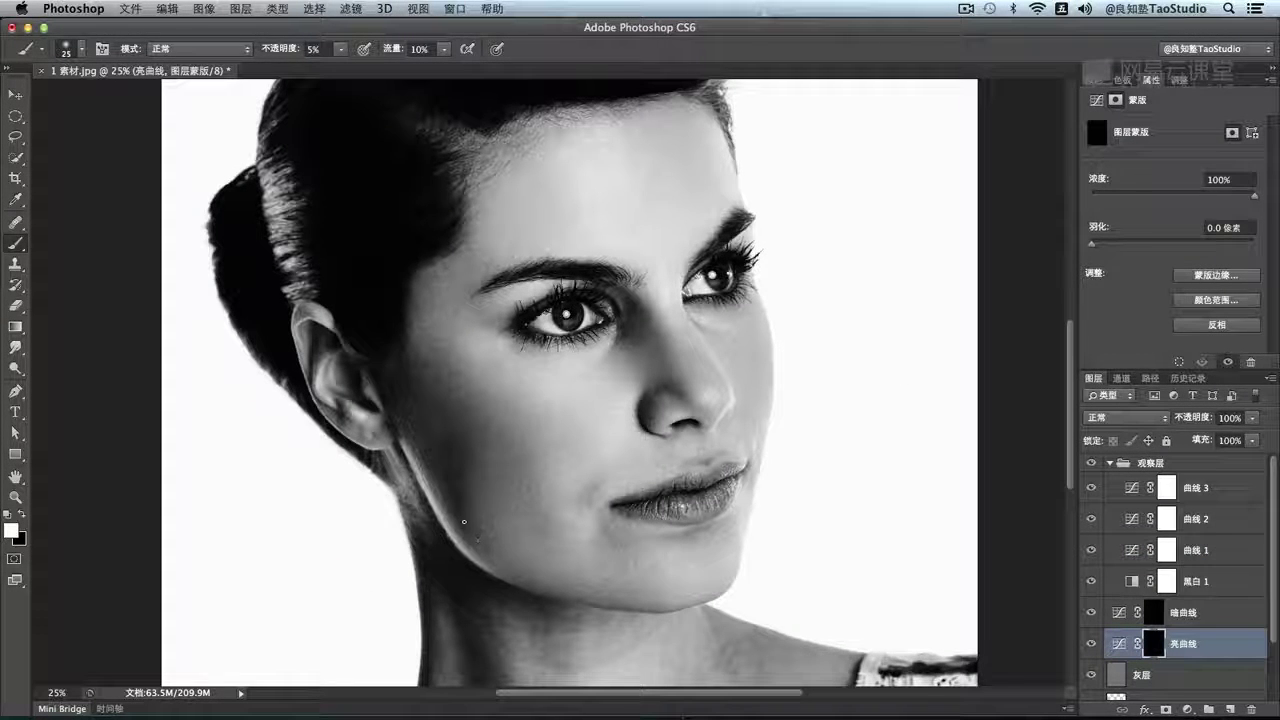
key("bracketleft")
Target the 暗曲线 mask and darken bright specks on the lower cheek along the jawline with a 20 px brush
left_click(1158, 614)
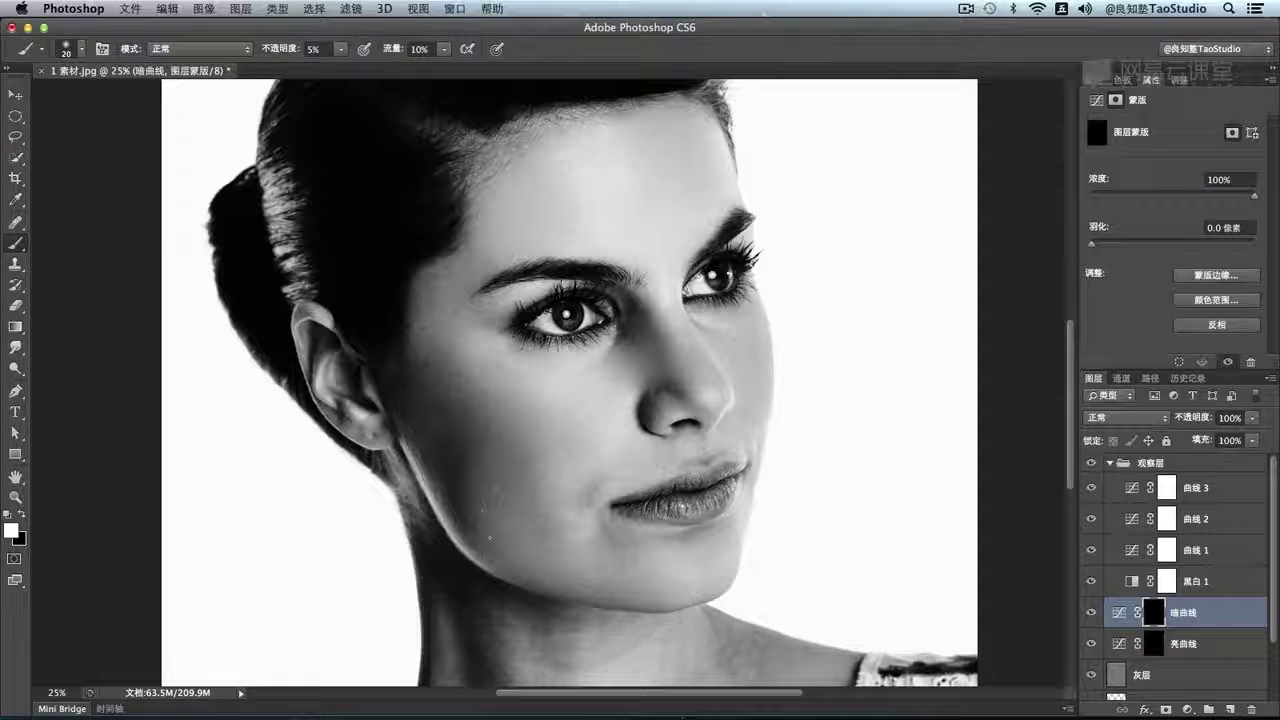
key("super+minus")
key("super+equal")
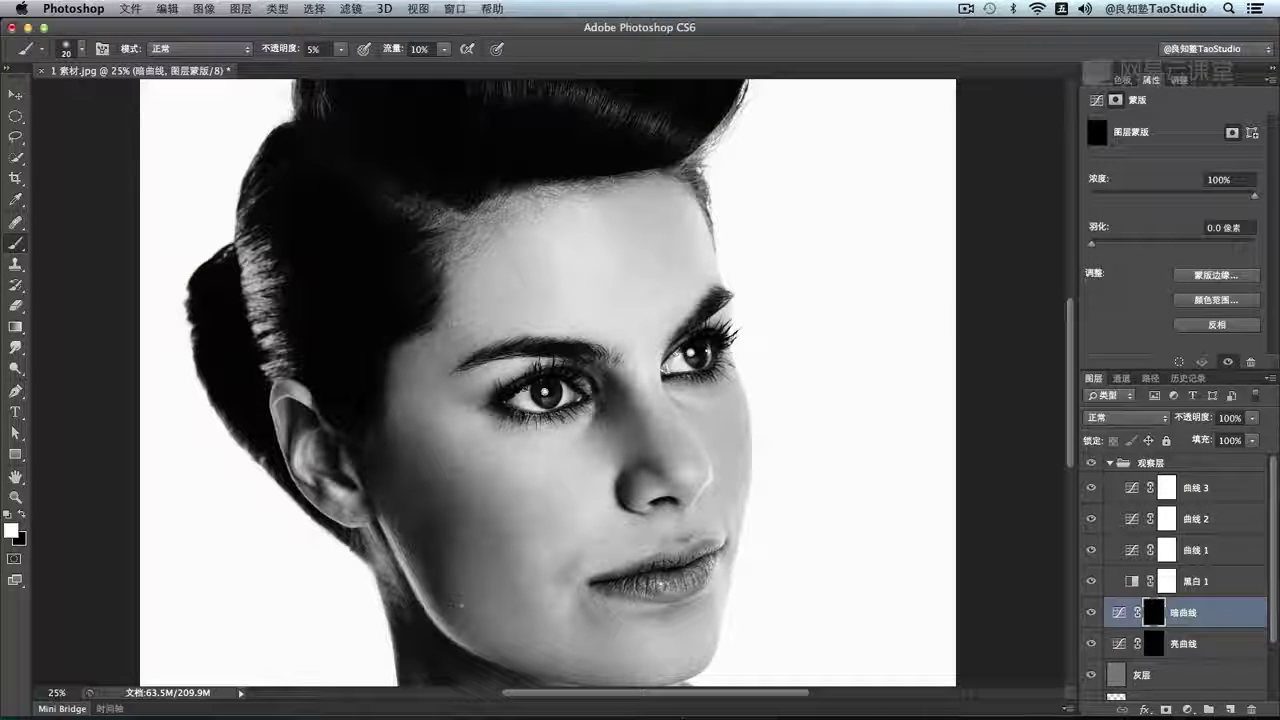
Hide the 曲线 3 and 曲线 2 observation layers and steepen the 曲线 1 curve with its shadow point at input 123, output 49
key("super+minus")
left_click(1091, 487)
left_click(1091, 518)
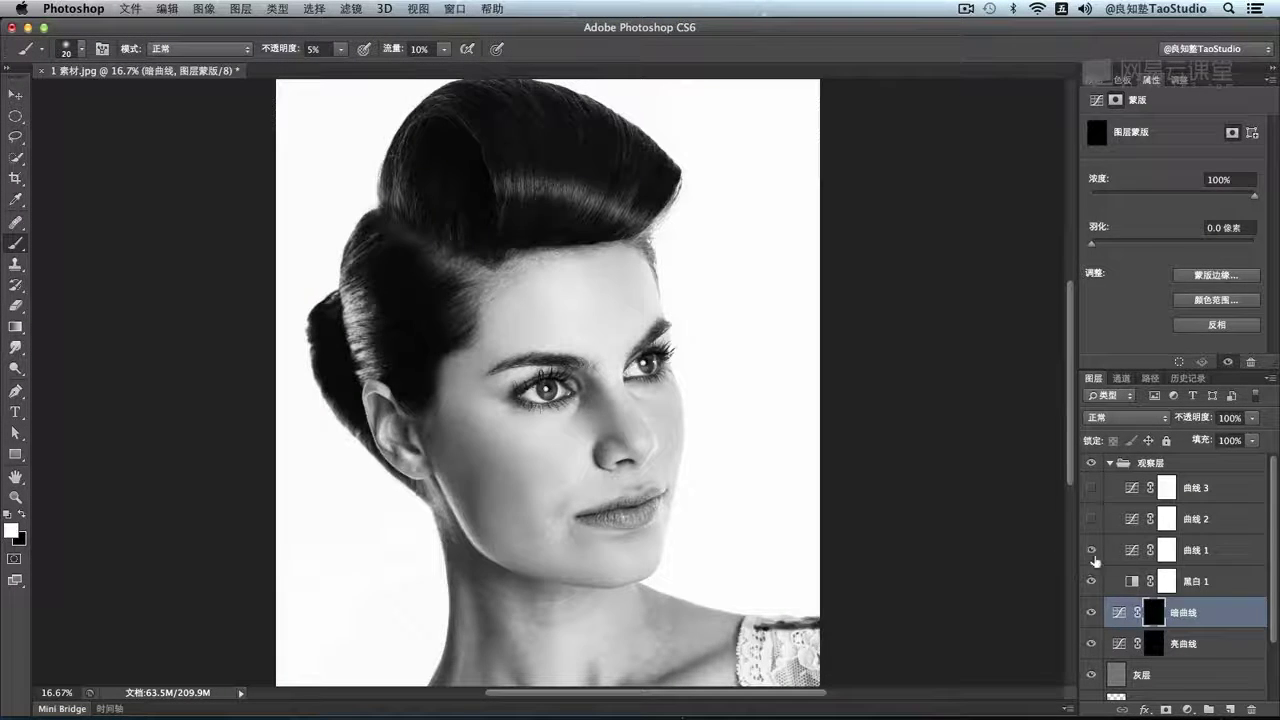
left_click(1131, 550)
left_click_drag(1161, 279, 1185, 271)
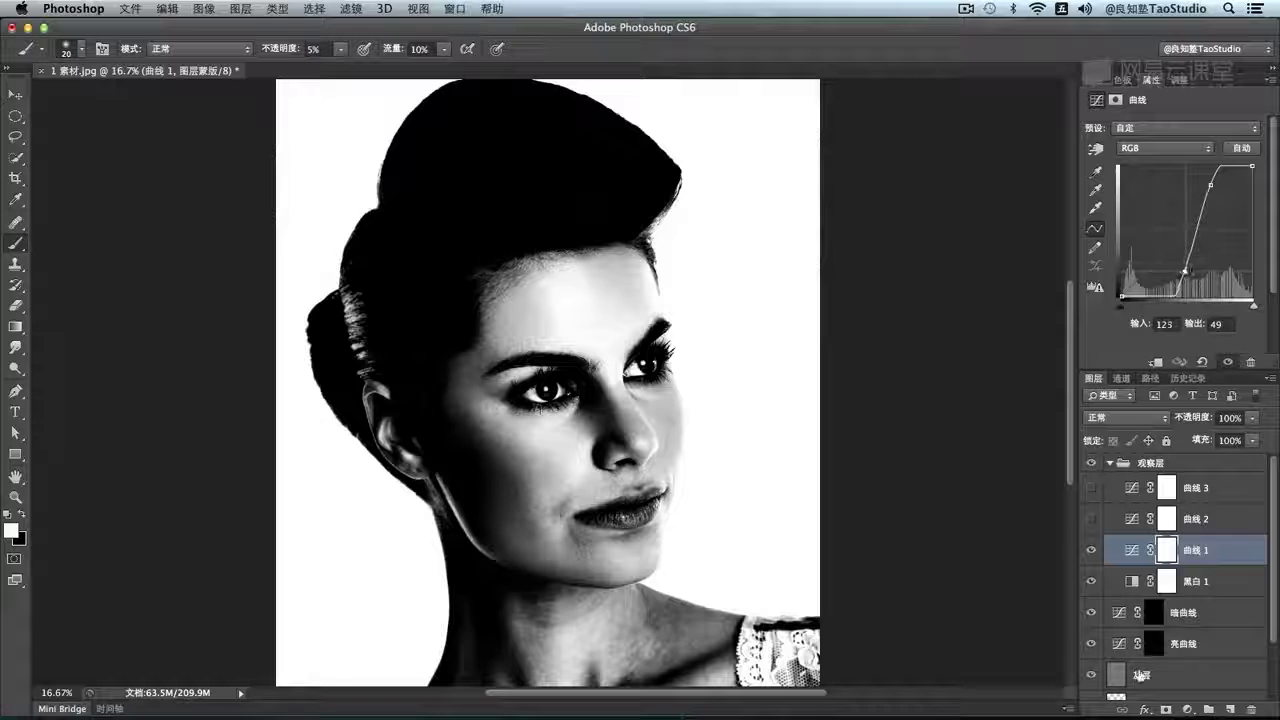
Target the 亮曲线 mask and lighten dark patches around the mouth with brushes of 15 to 20 px
left_click(1154, 643)
key("ctrl+plus")
key("ctrl+plus")
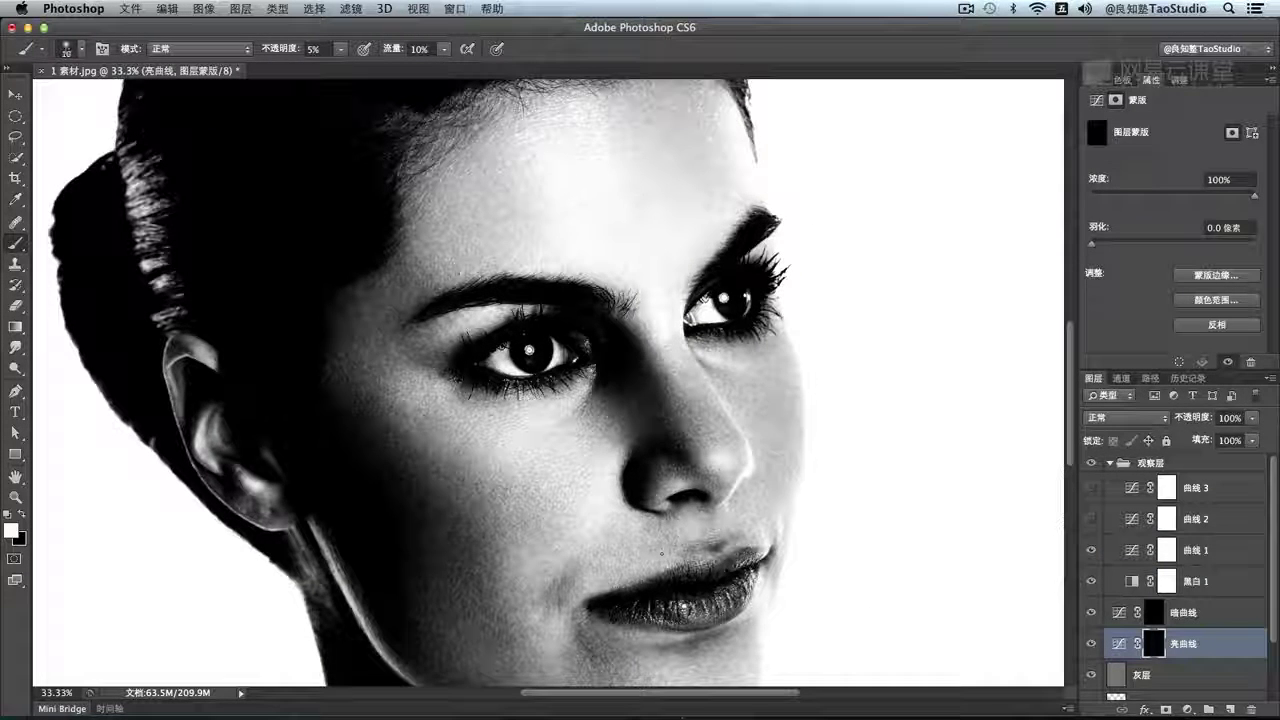
key("]")
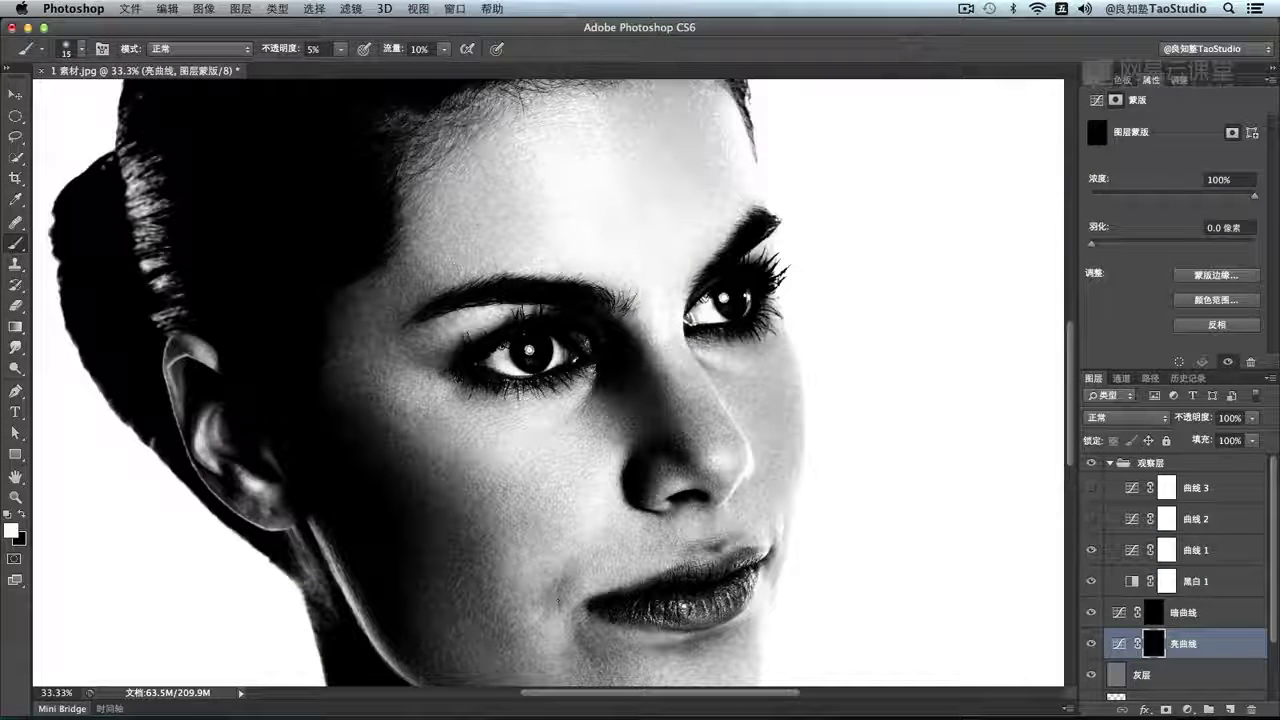
key("bracketright")
scroll(620, 570, "down", 3)
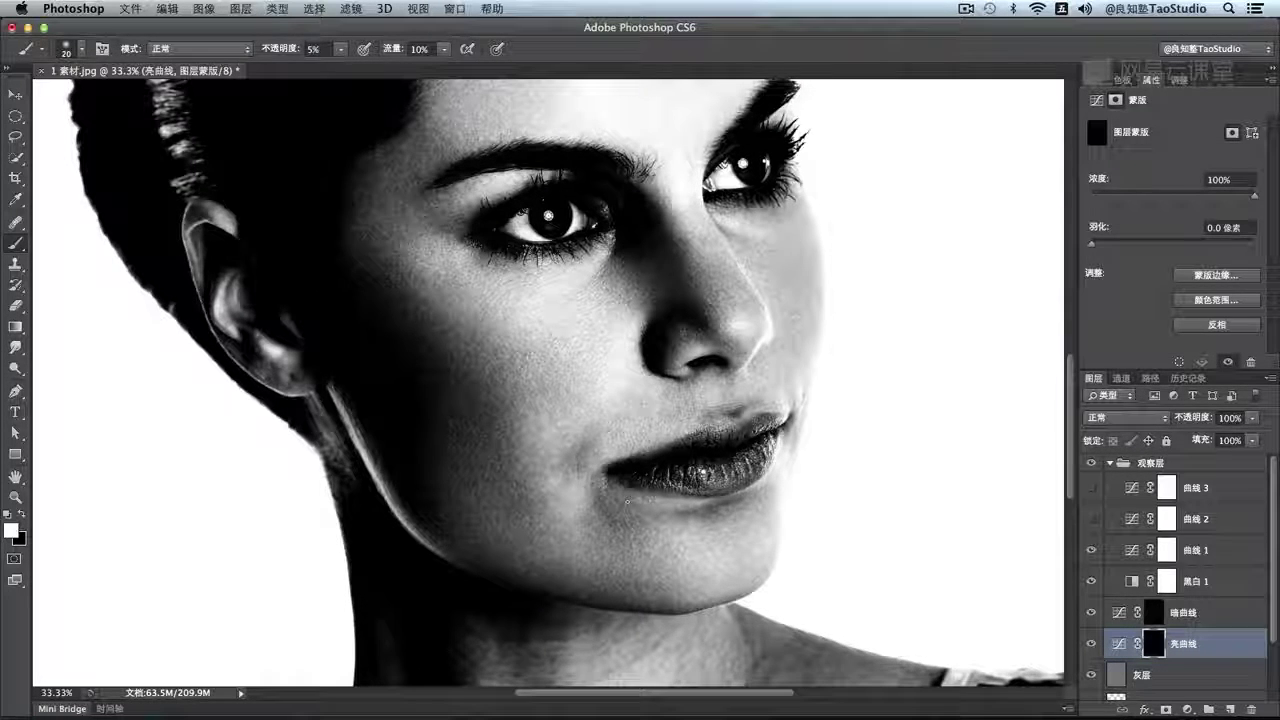
Lighten the uneven dark areas on the chin on the 亮曲线 mask with brushes of 30 and 35 px
key("super+minus")
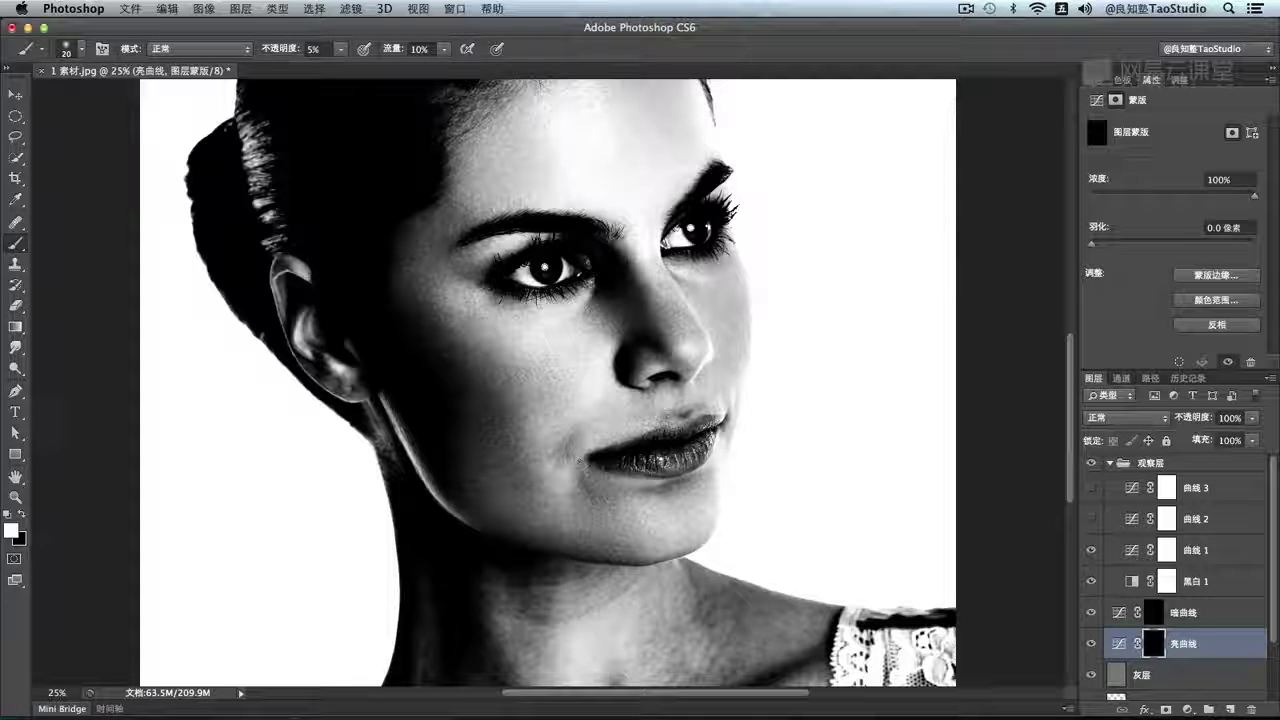
key("bracketright")
key("bracketleft")
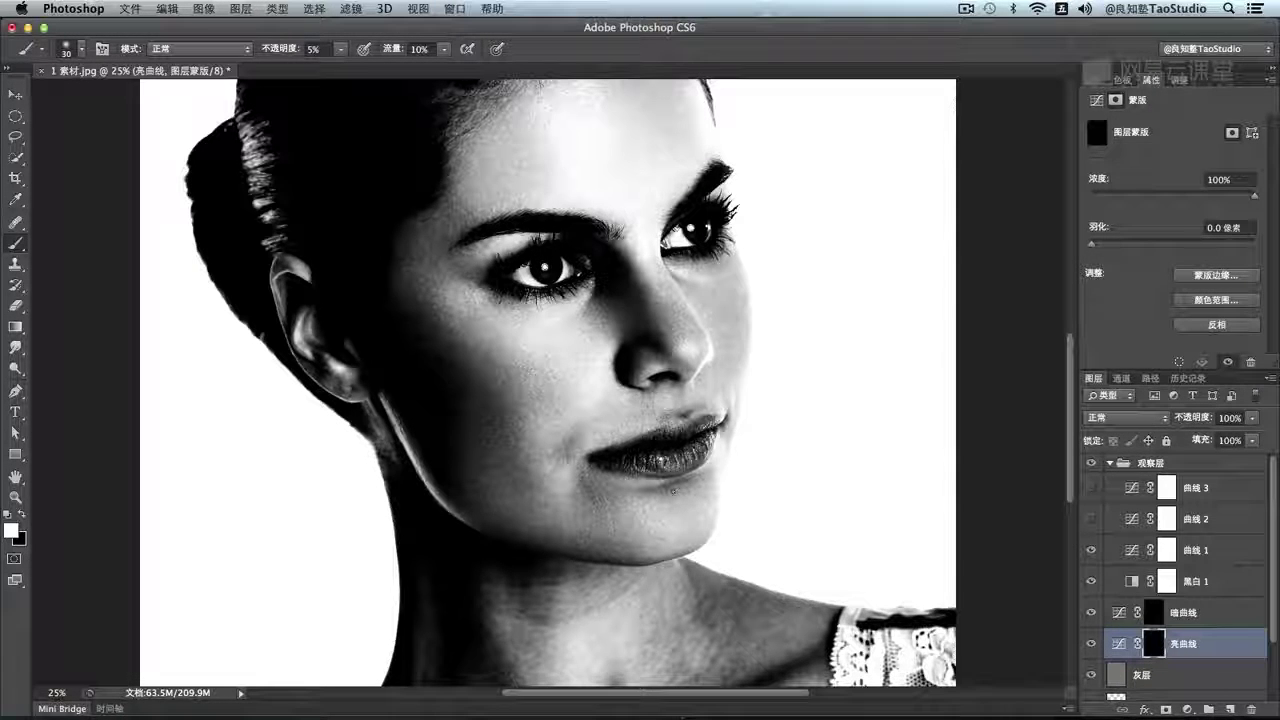
key("bracketright")
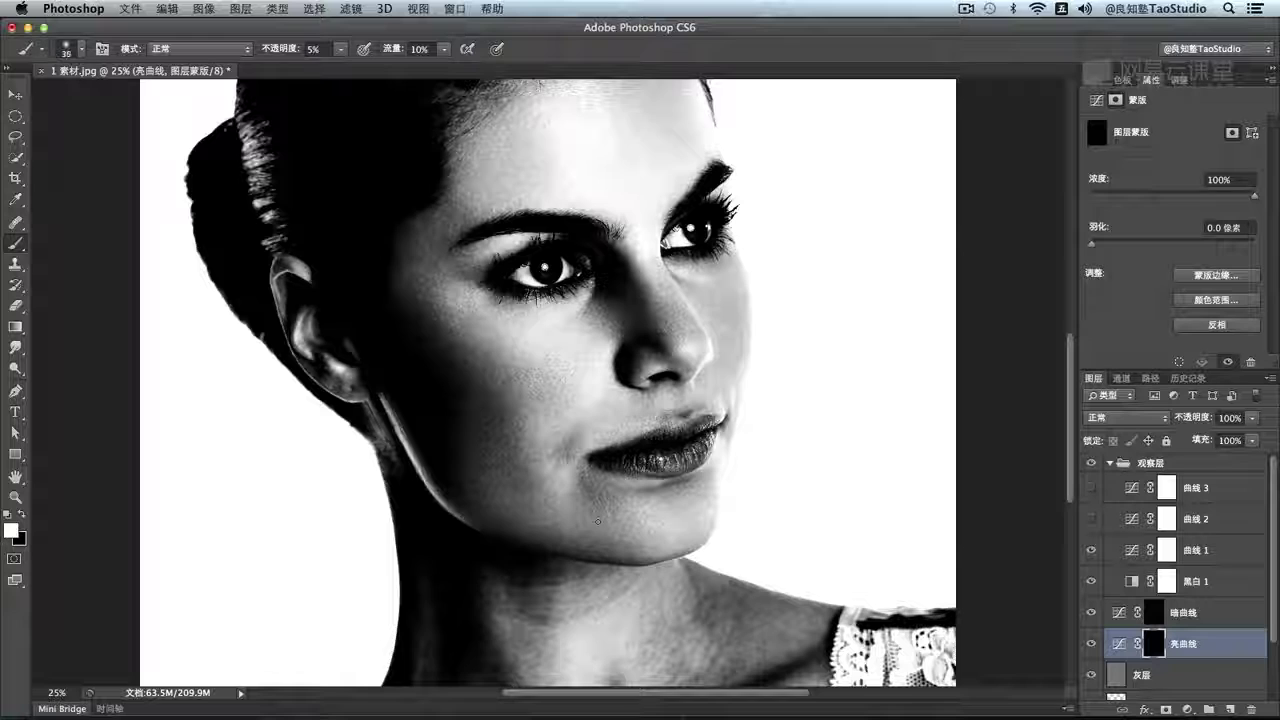
Target the 暗曲线 mask and darken bright spots on the chin and beside the mouth with brushes of 15 to 25 px
key("super+minus")
key("alt+bracketright")
key("super+plus")
key("bracketleft")
key("bracketleft")
key("bracketleft")
key("bracketleft")
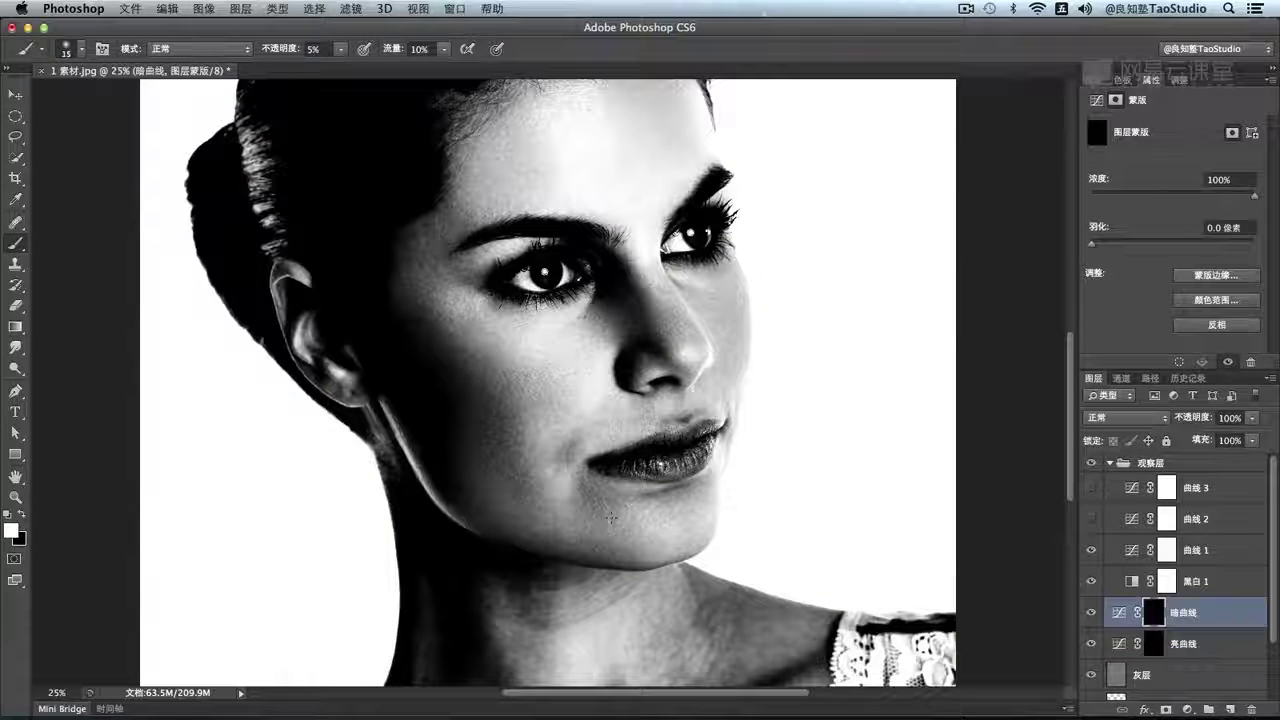
key("bracketright")
key("bracketright")
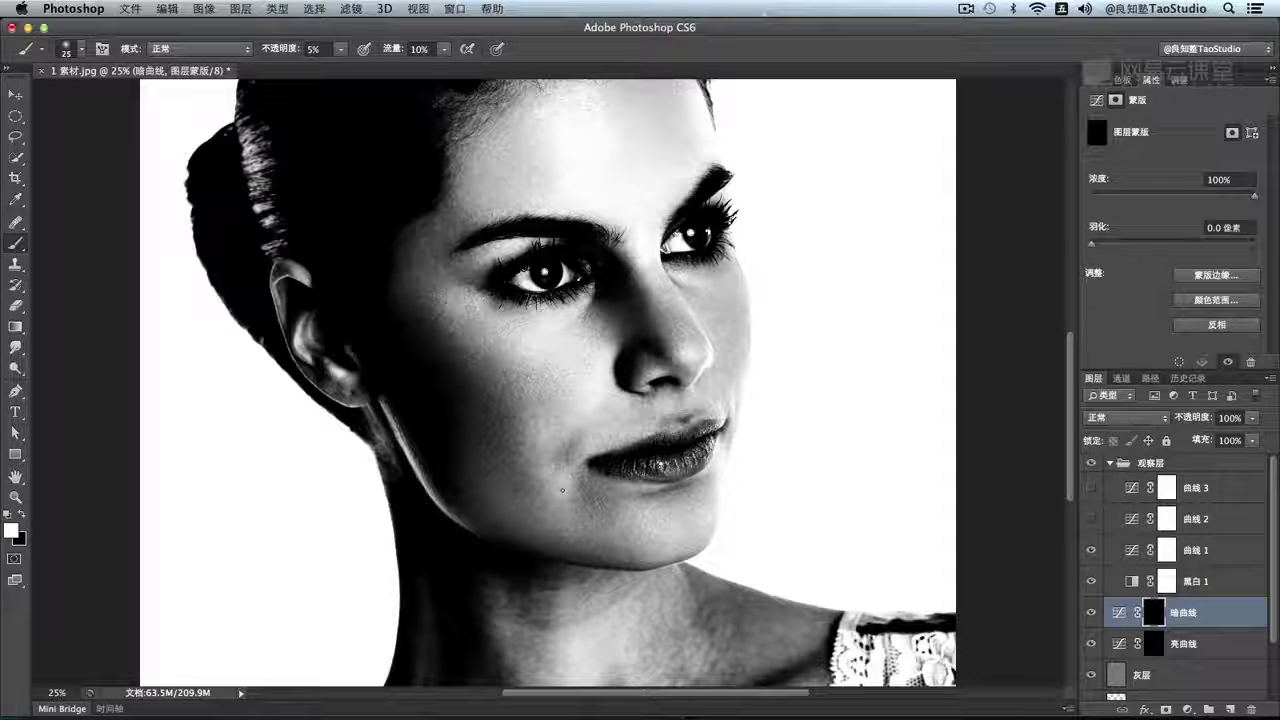
key("bracketleft")
key("bracketright")
Target the 亮曲线 mask and lighten the chin and upper lip area with brushes of 50 and 40 px
key("alt+bracketleft")
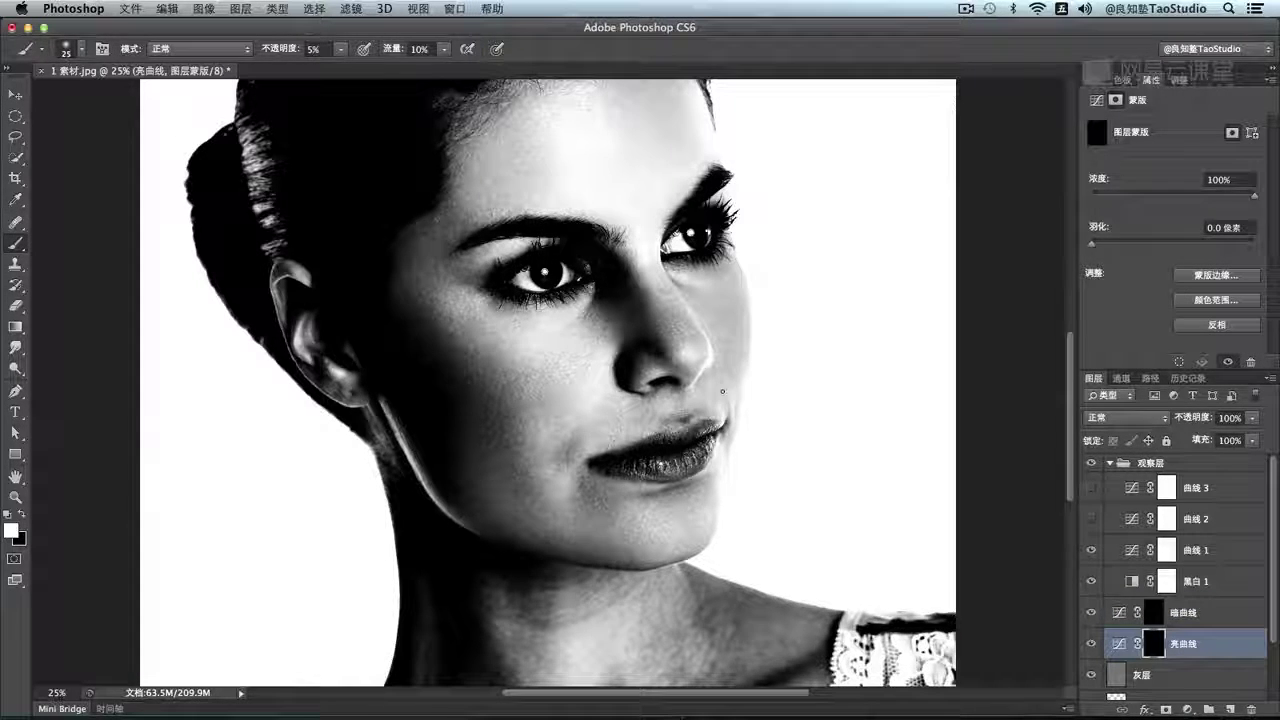
key("super+minus")
key("bracketright")
key("bracketright")
key("bracketright")
key("bracketright")
key("bracketright")
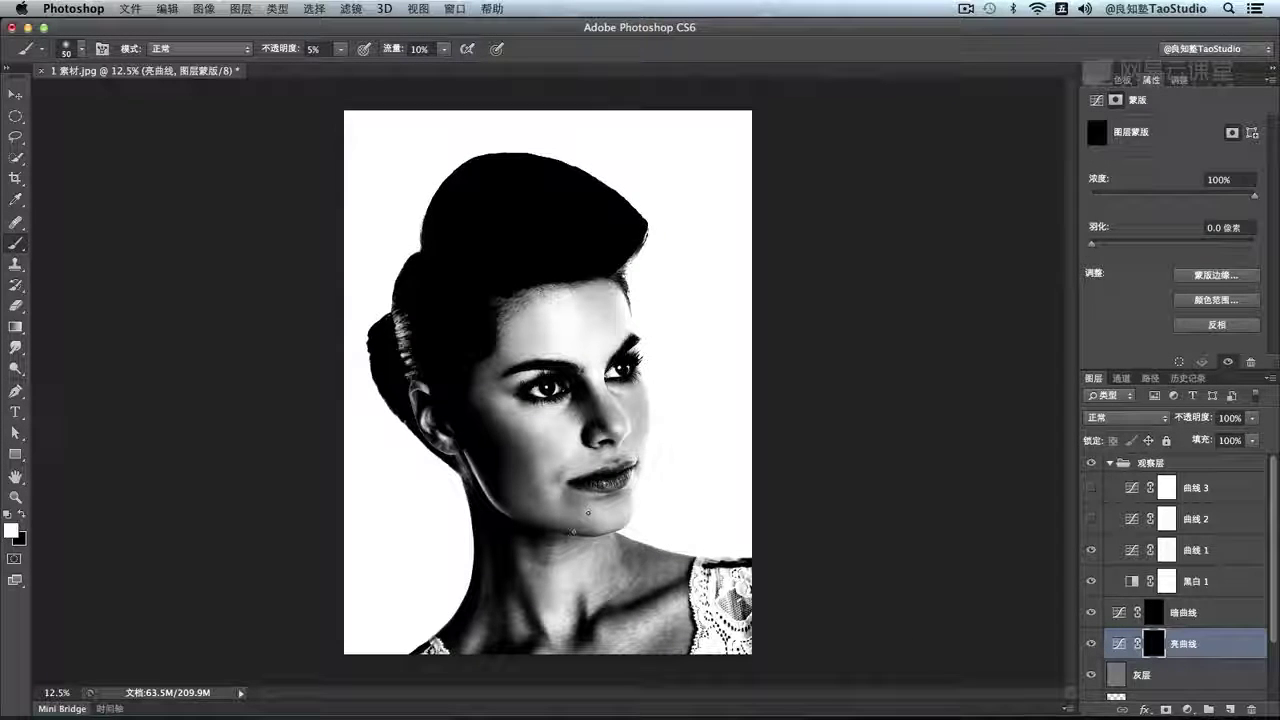
key("bracketleft")
key("bracketleft")
key("bracketleft")
key("bracketleft")
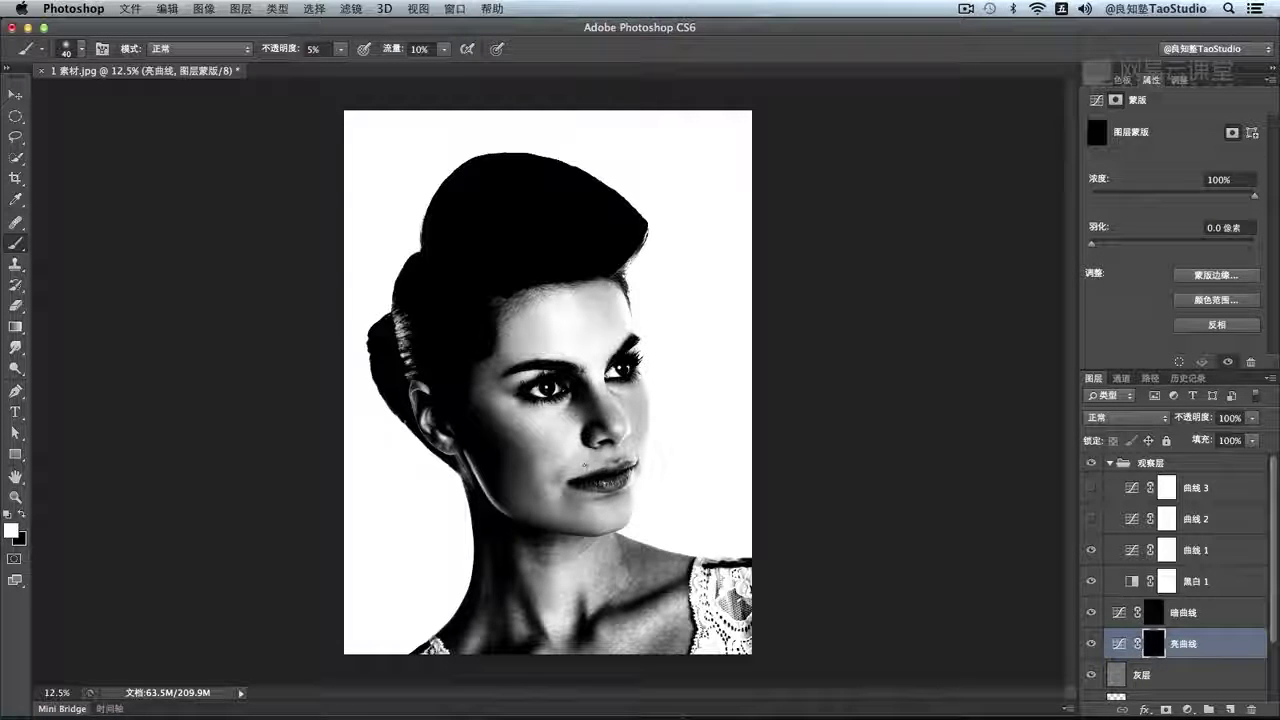
Hide the 观察层 group and fit the whole colour portrait on screen
left_click(1091, 465)
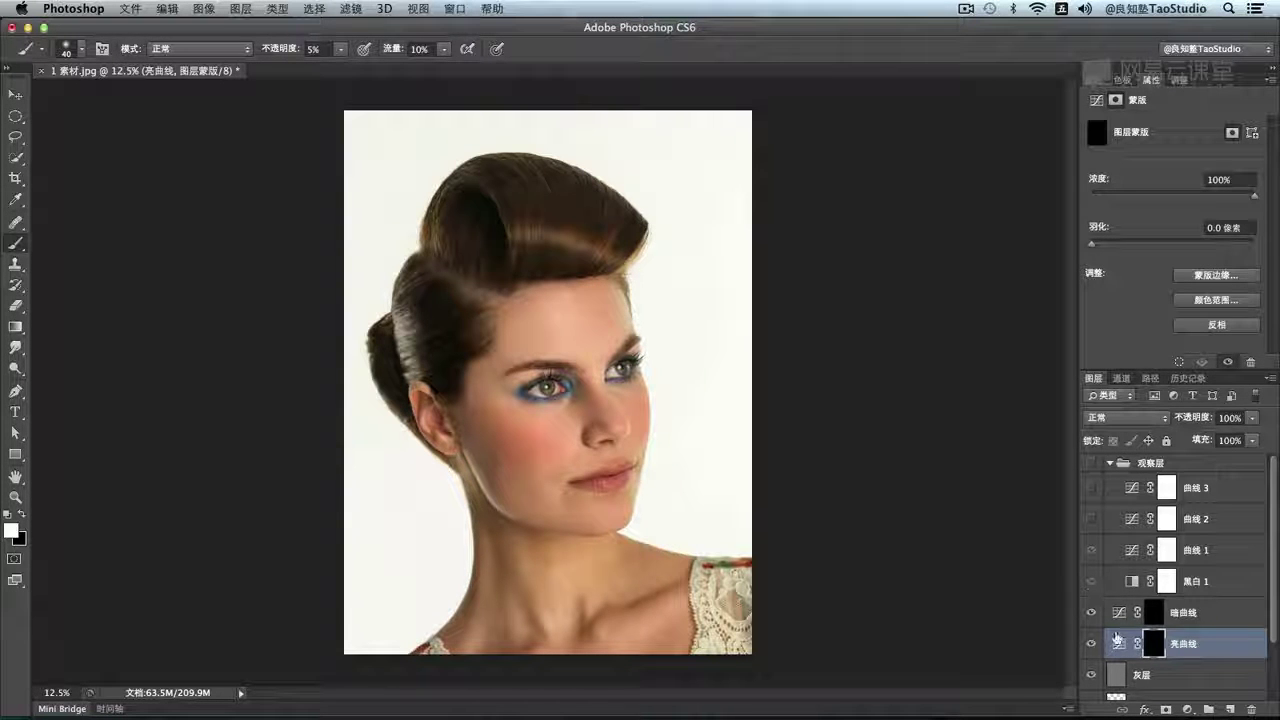
key("super+minus")
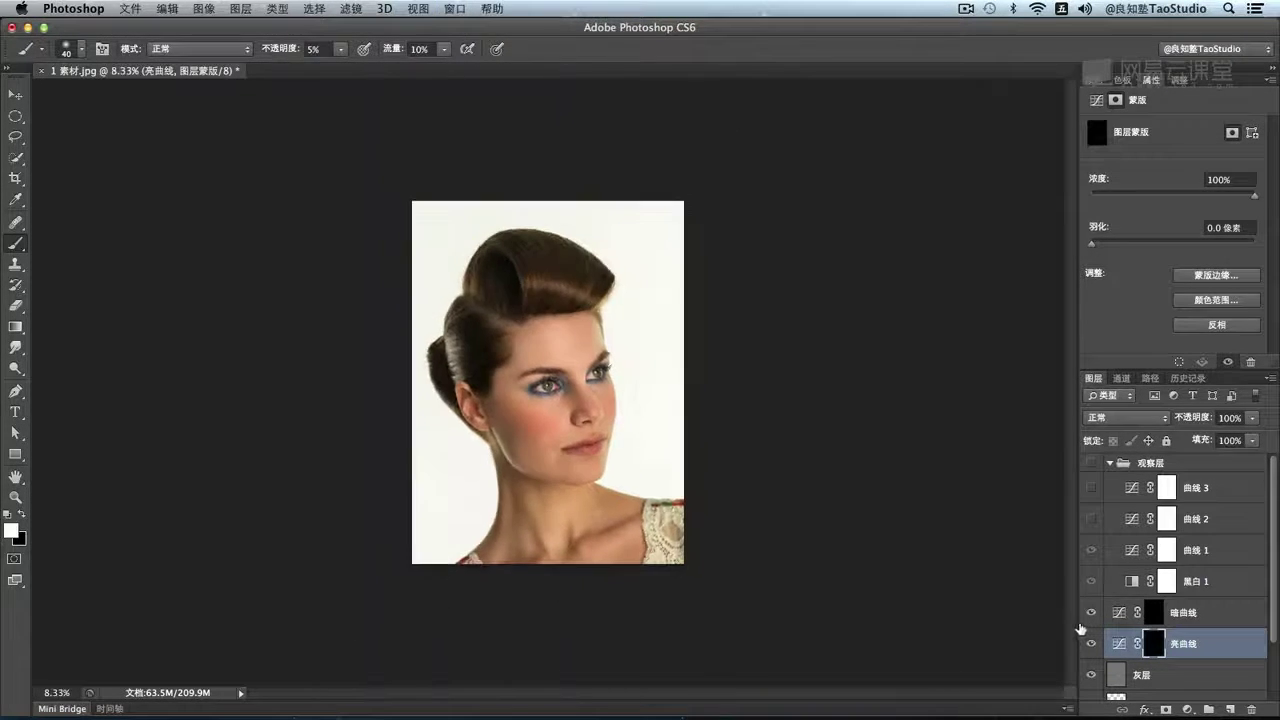
key("super+plus")
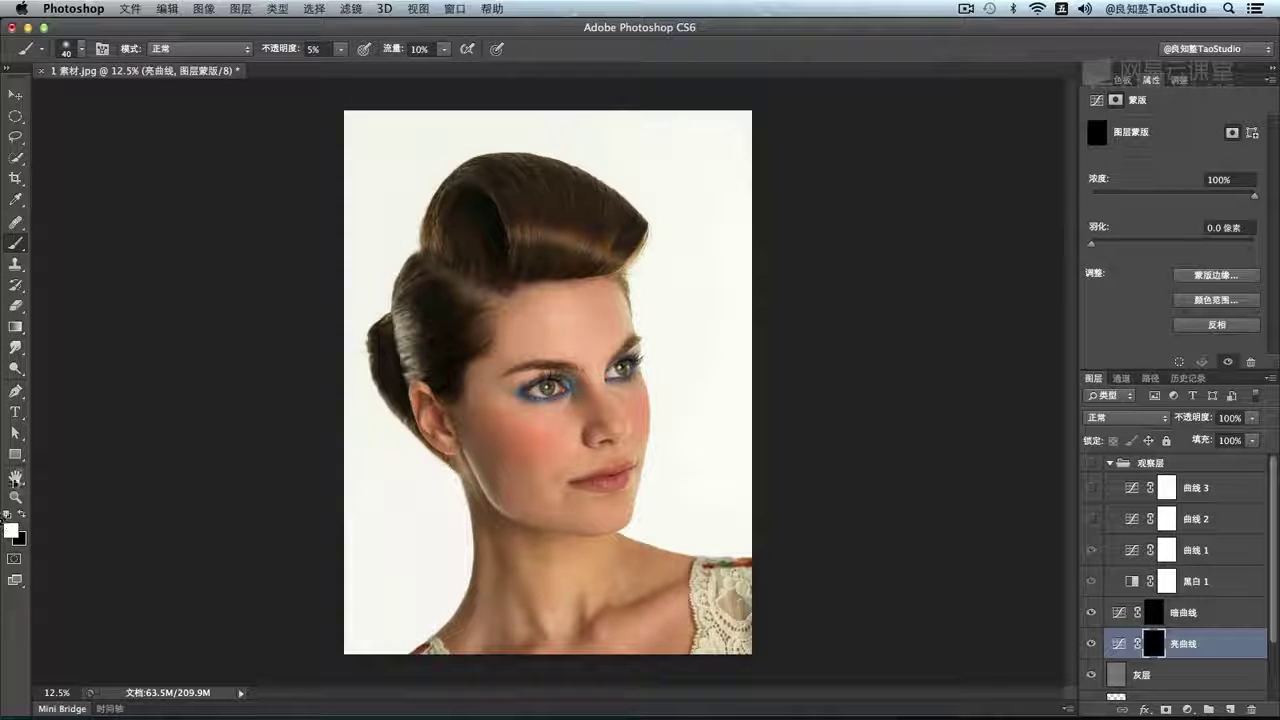
double_click(15, 477)
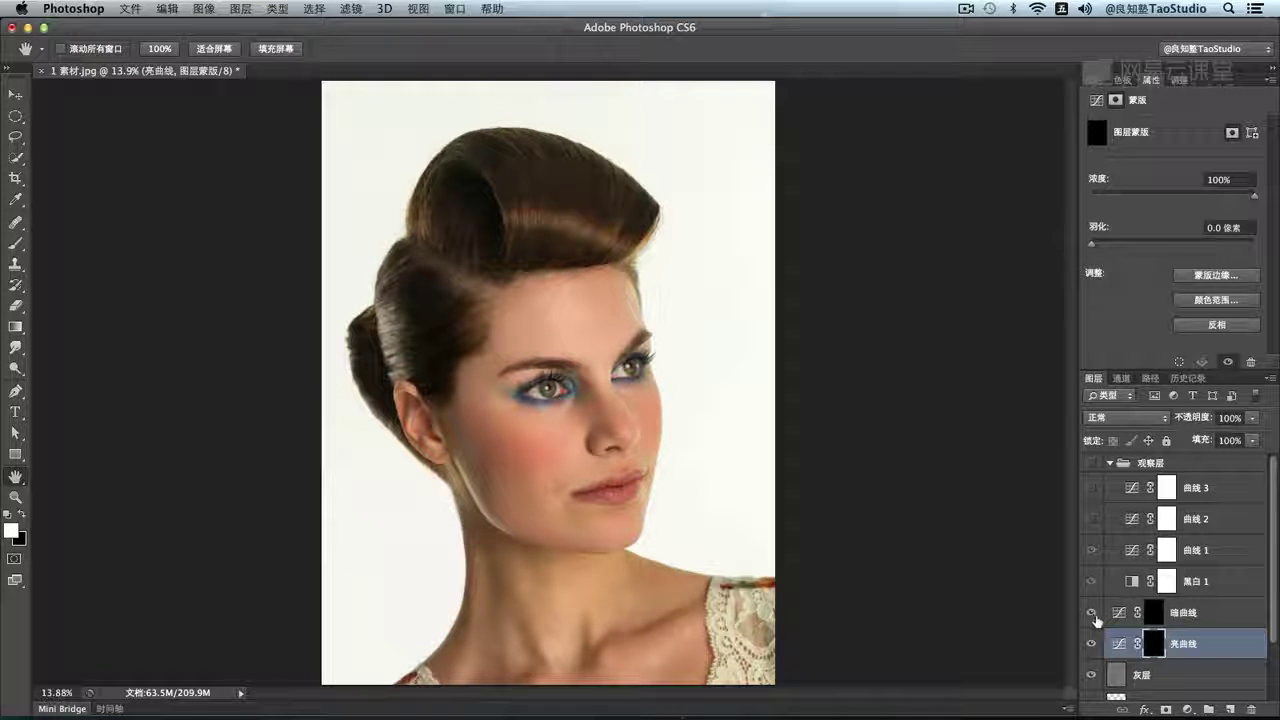
Compare the portrait before and after retouching by toggling the visibility of the 暗曲线 and 亮曲线 layers
left_click(1092, 645)
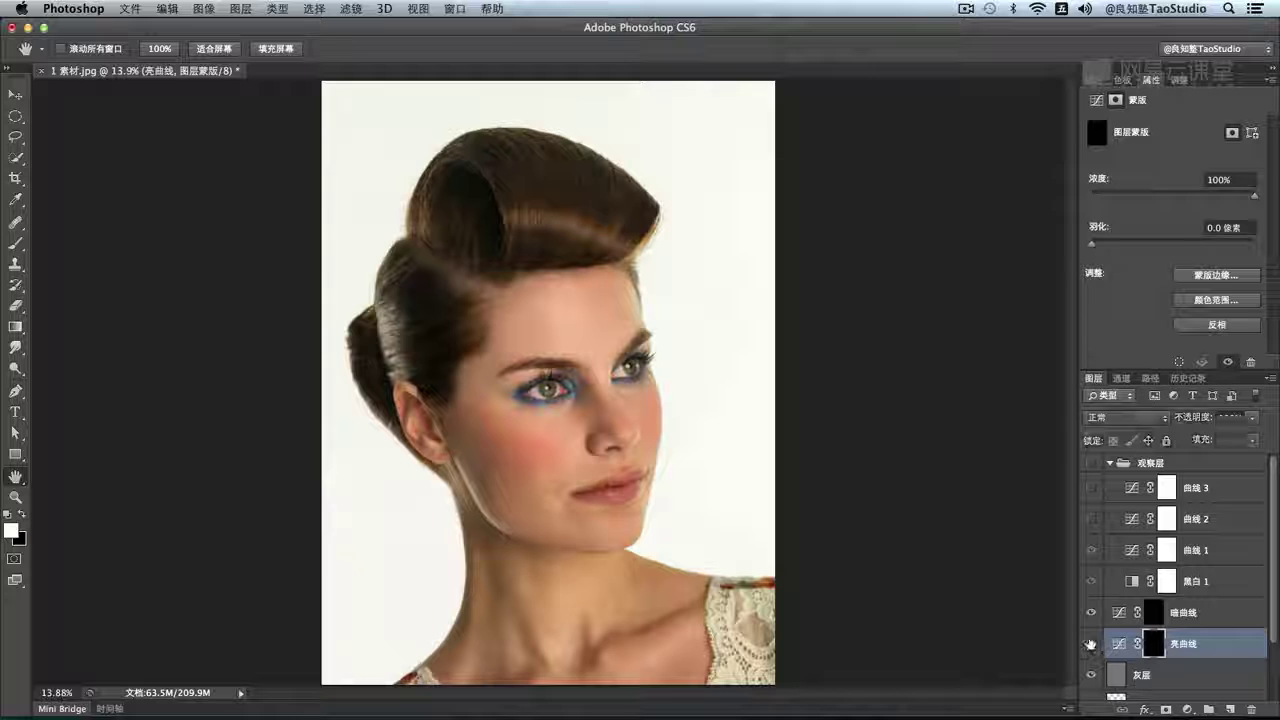
left_click(1092, 616)
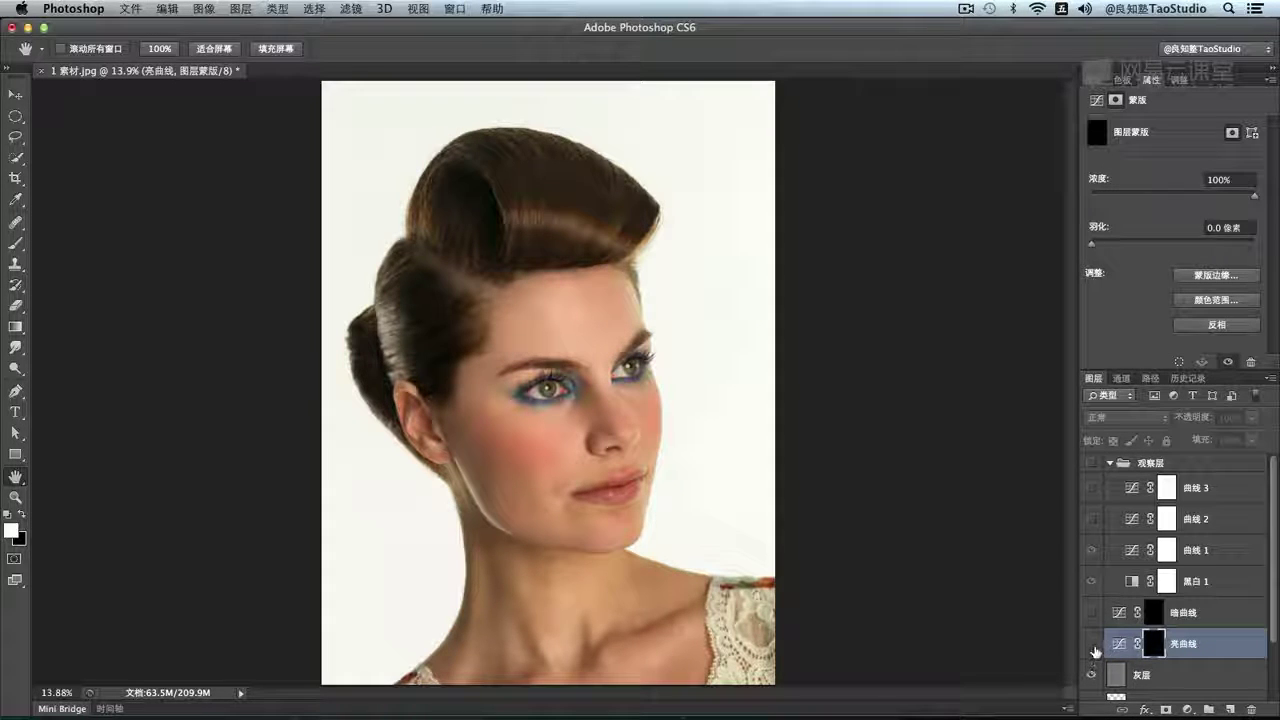
left_click(1092, 644)
left_click(1092, 612)
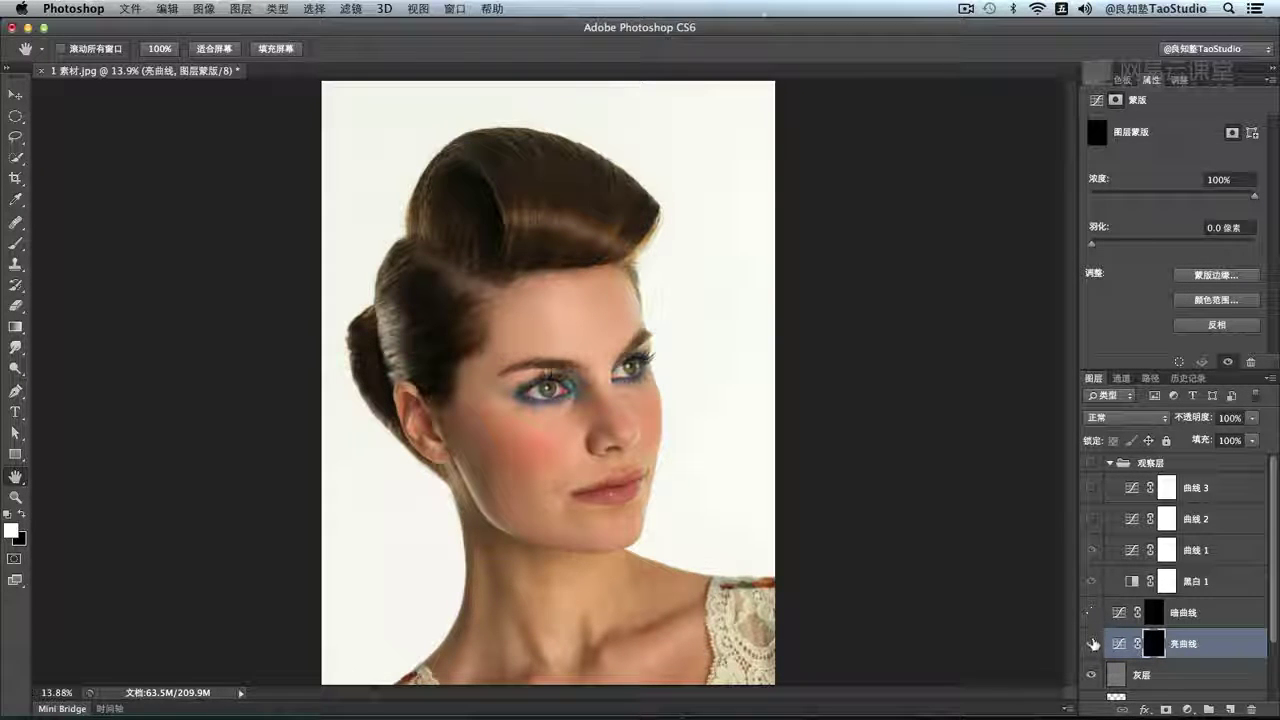
left_click(1092, 644)
left_click(1092, 644)
left_click(1092, 615)
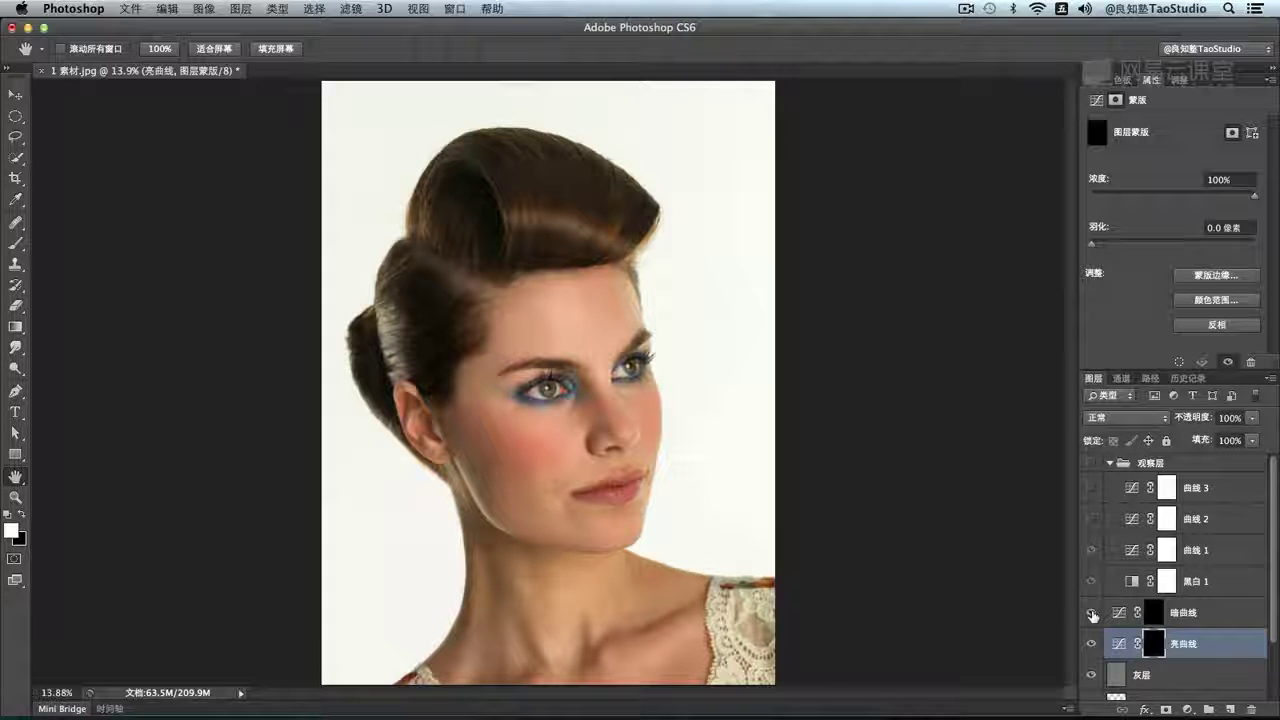
Target the 暗曲线 mask and darken the skin beside the mouth corner with the Brush, reducing its size from 80 to 40 px
key("super+minus")
key("super+minus")
key("super+minus")
key("alt+]")
key("b")
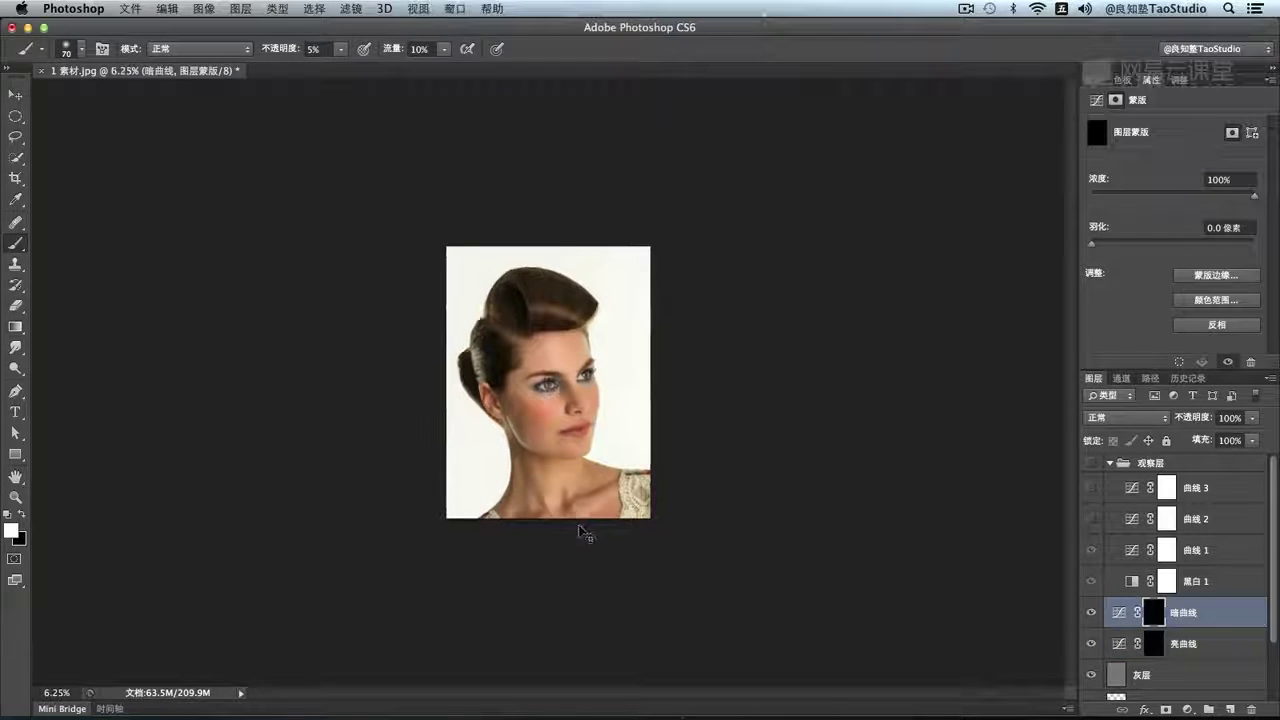
key("super+plus")
key("super+plus")
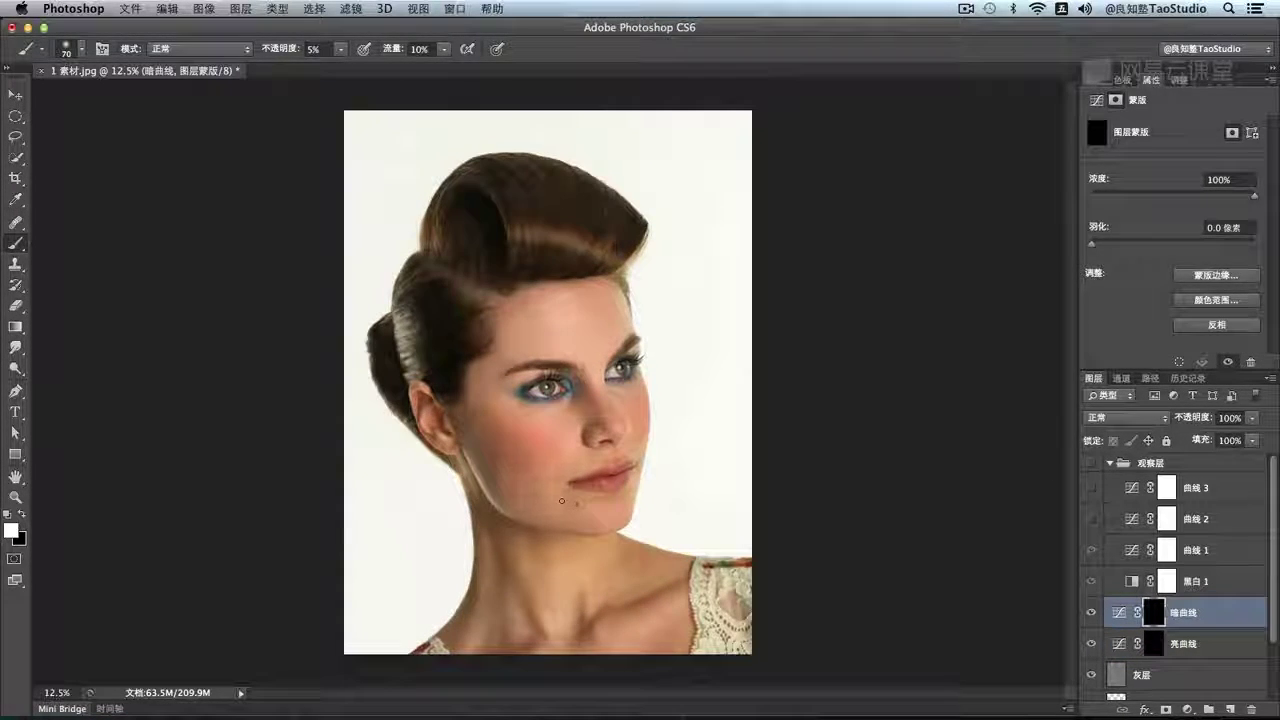
key("bracketright")
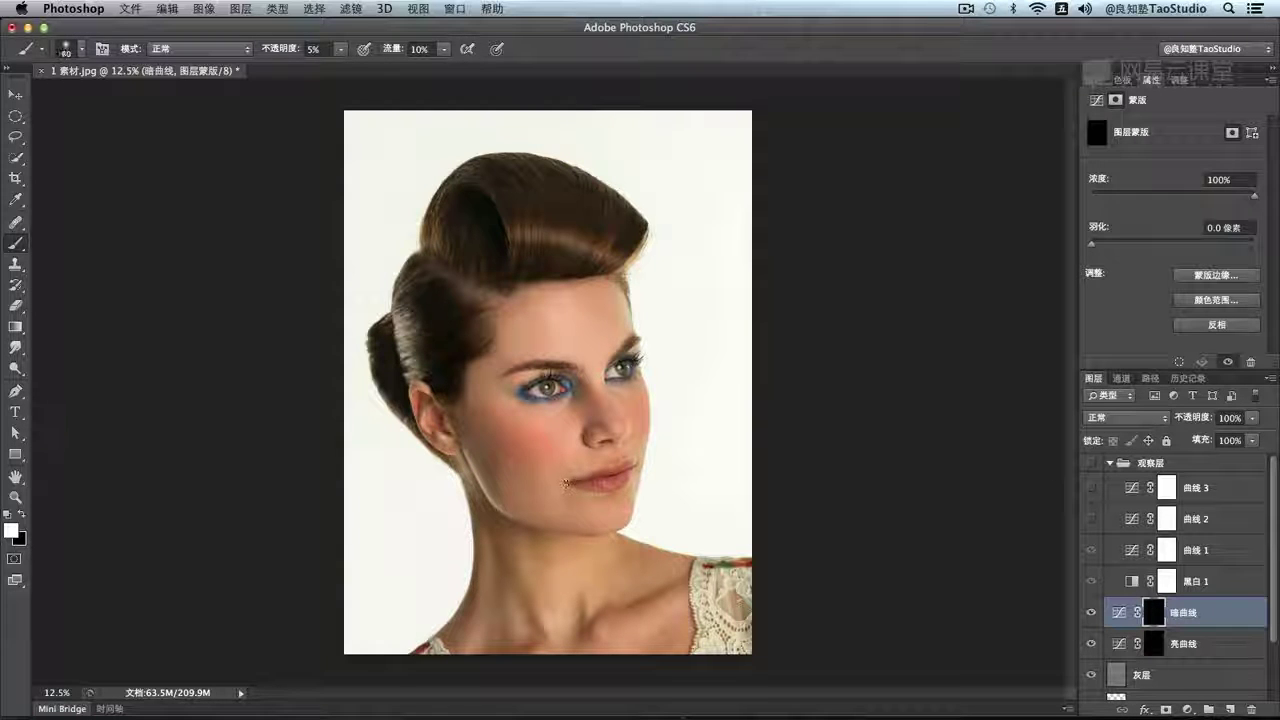
key("bracketleft")
key("bracketleft")
key("bracketleft")
key("bracketleft")
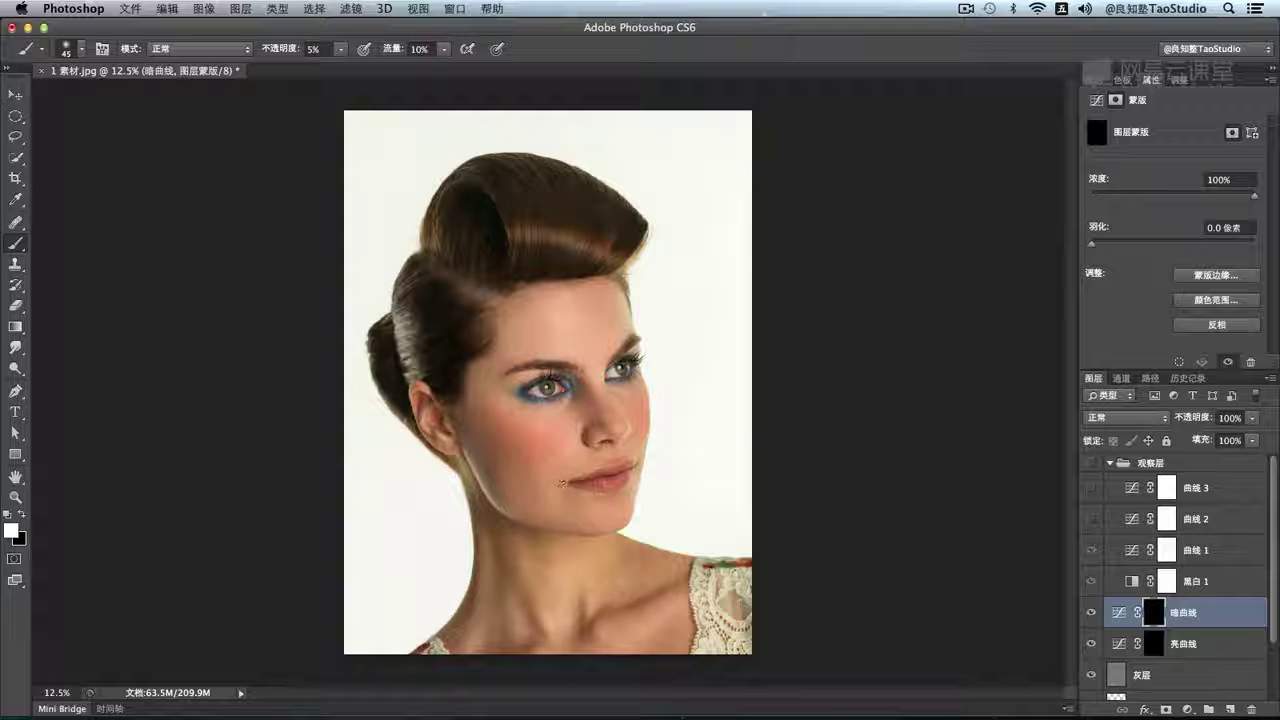
key("bracketleft")
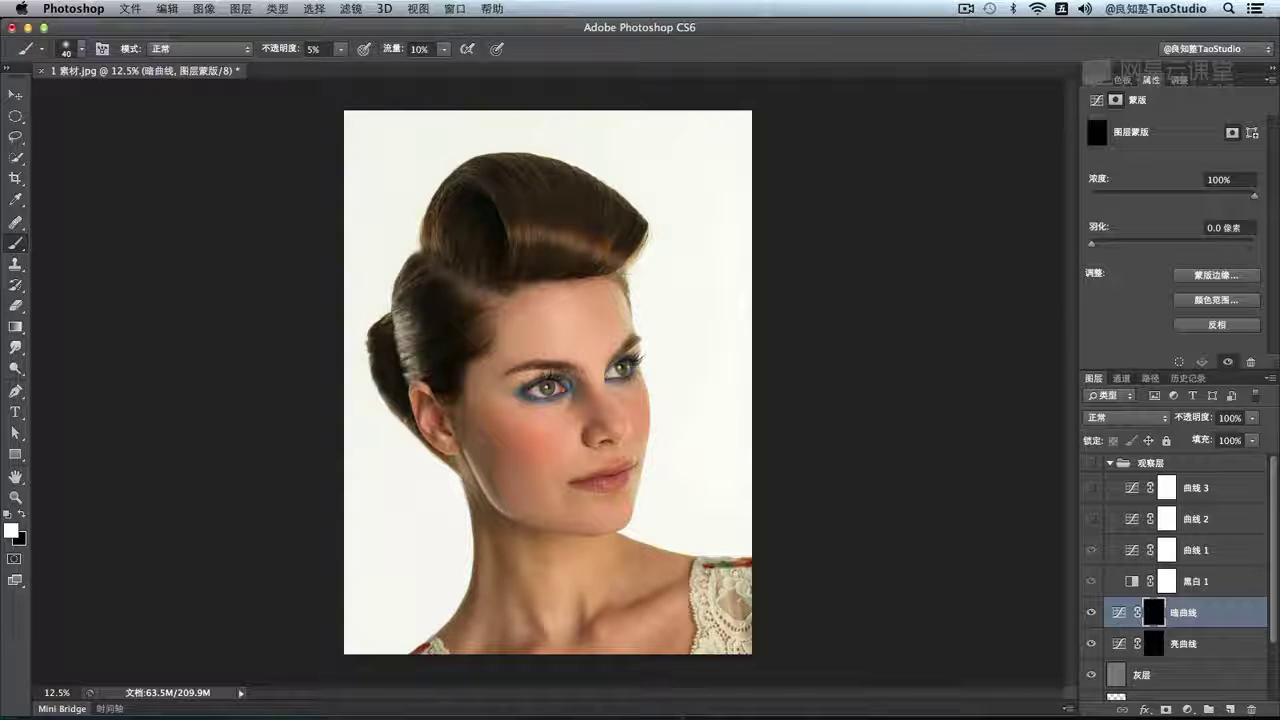
Target the 亮曲线 mask and lighten the skin around the mouth with the Brush, reducing its size from 45 to 20 px
key("alt+bracketleft")
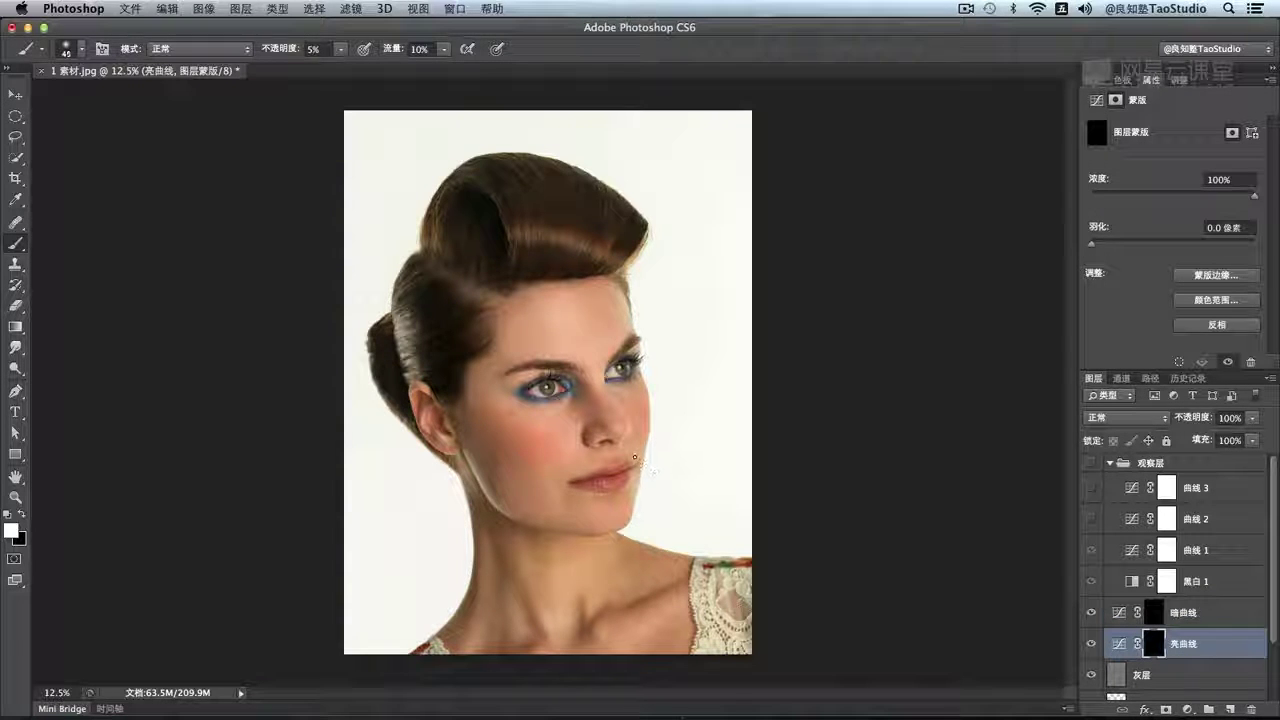
key("bracketleft")
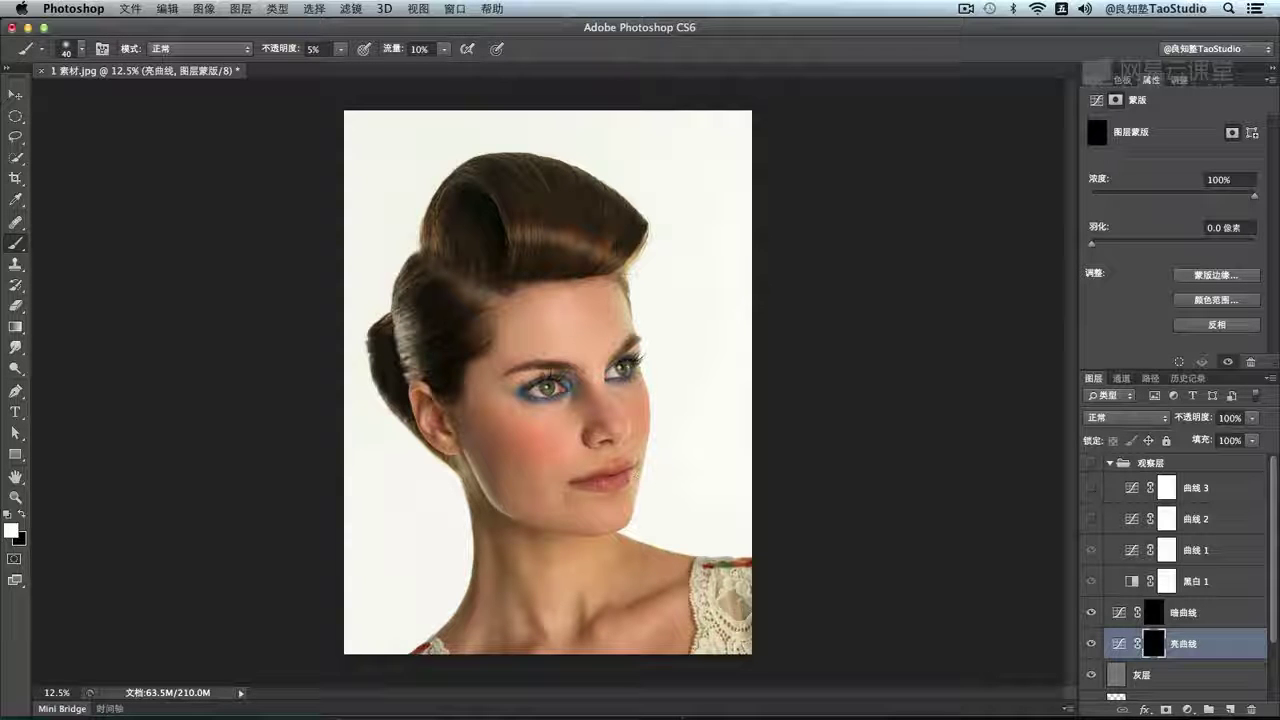
key("super+plus")
key("super+plus")
key("super+plus")
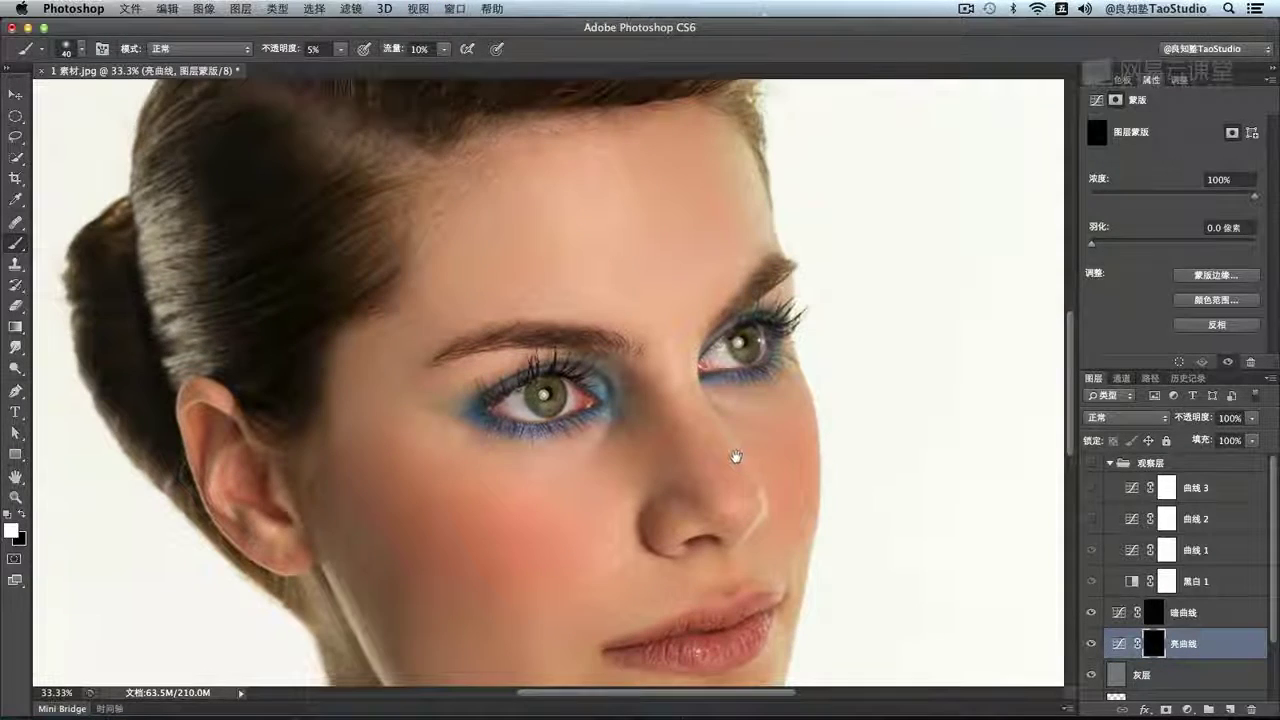
left_click_drag(734, 455, 699, 353)
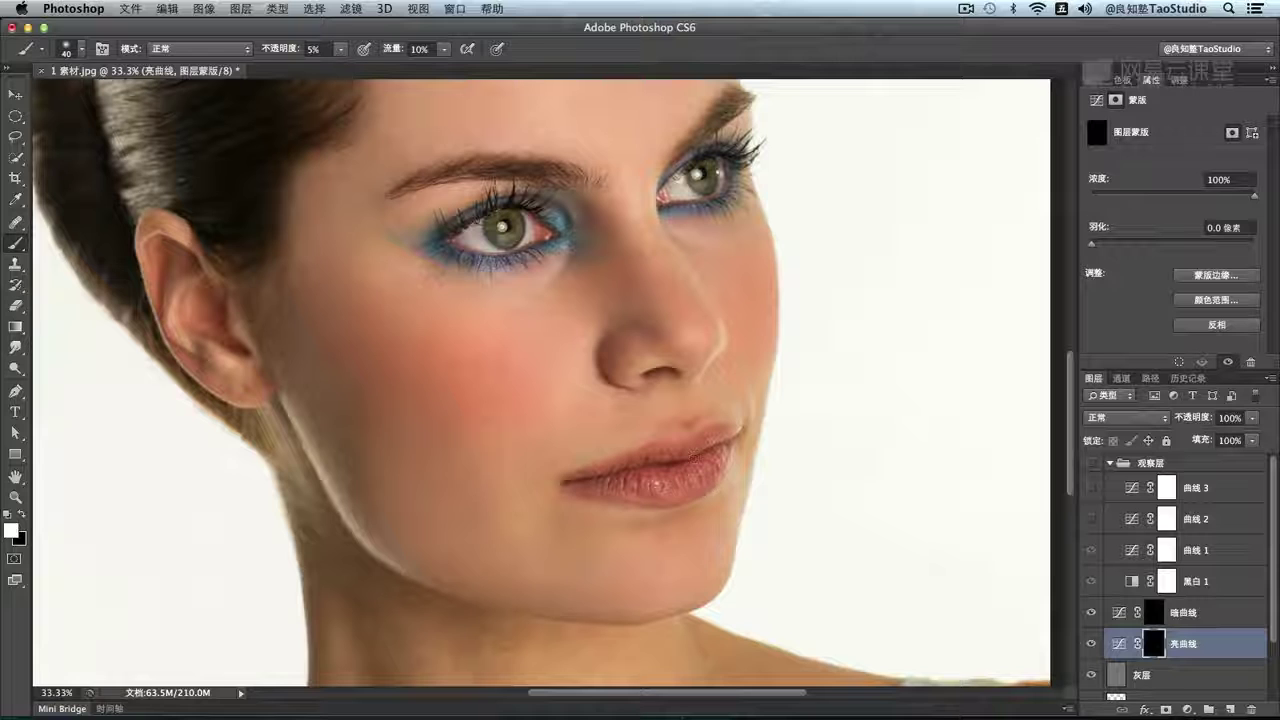
key("bracketleft")
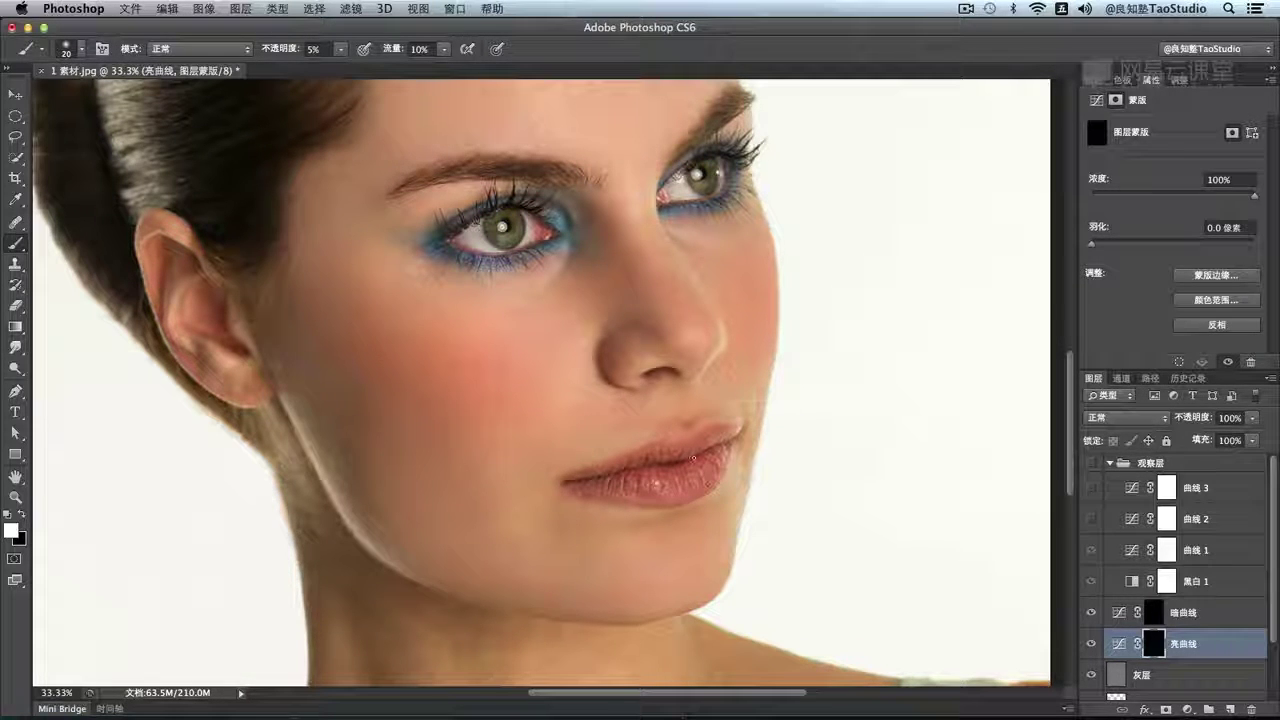
Raise the brush opacity to 20% and lighten the lips on the 亮曲线 mask, varying the brush size between 10 and 25 px
left_click_drag(288, 54, 306, 54)
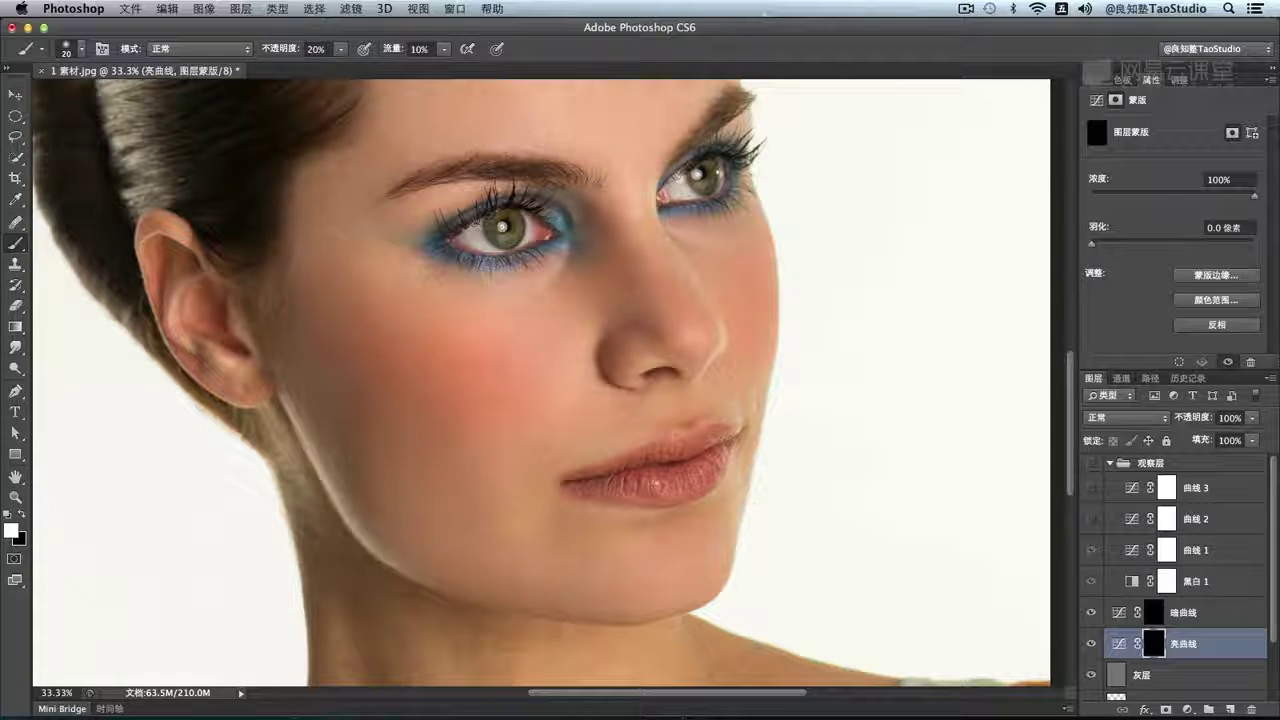
key("bracketleft")
key("bracketright")
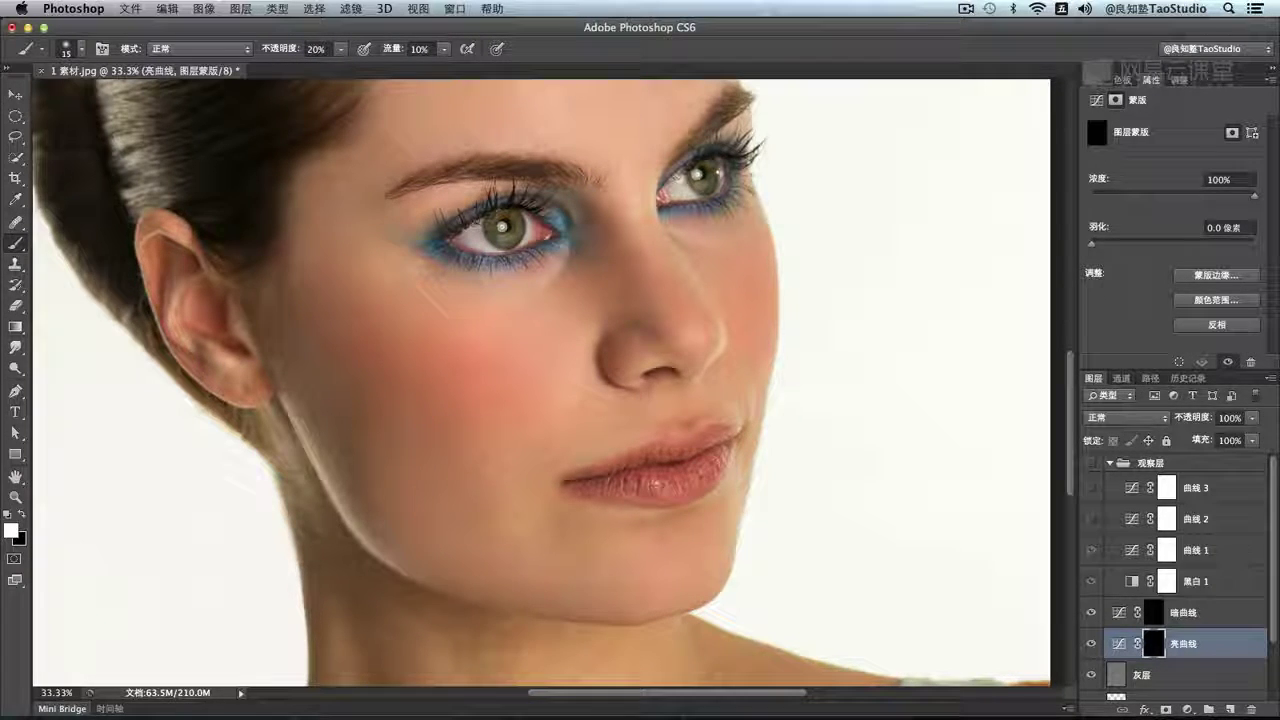
key("bracketleft")
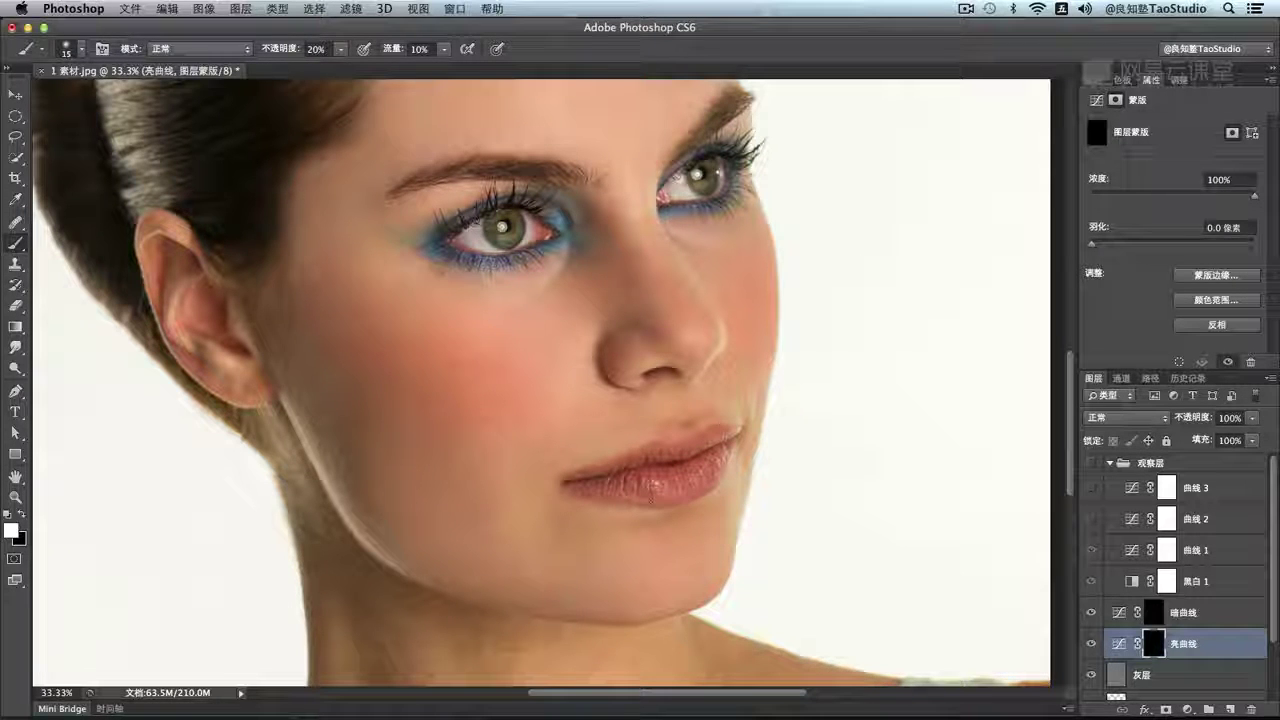
key("bracketright")
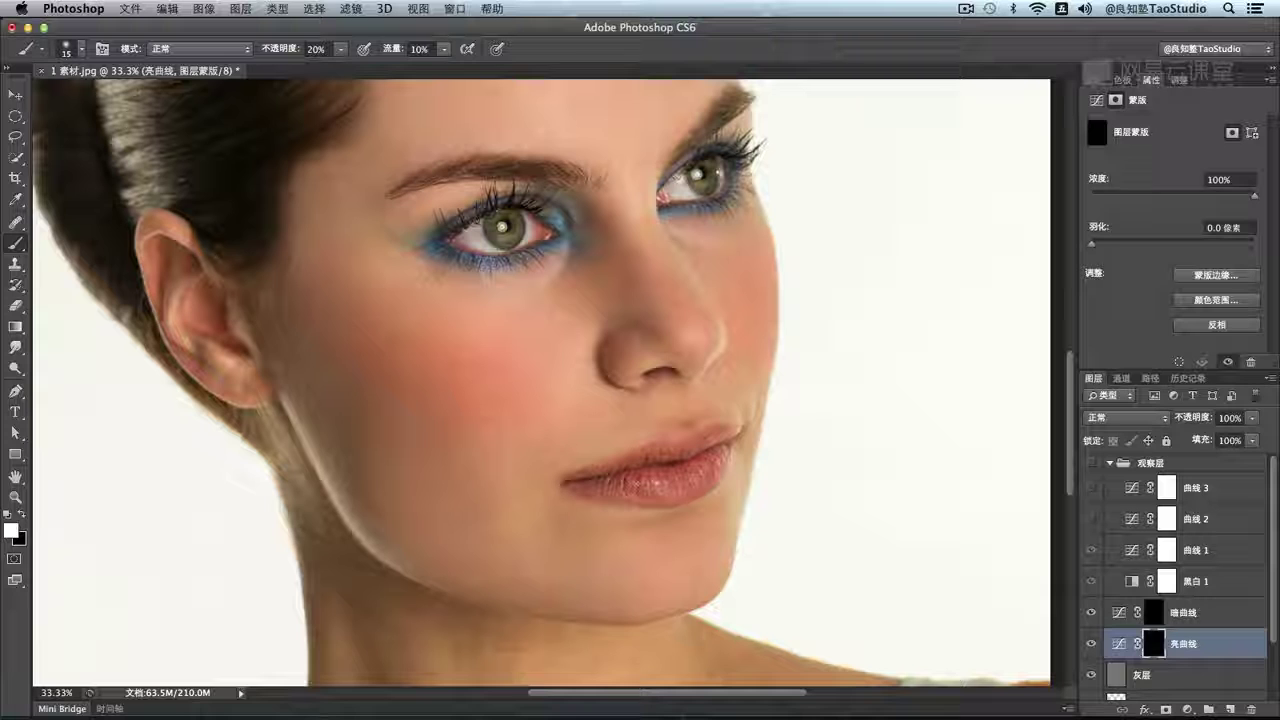
key("[")
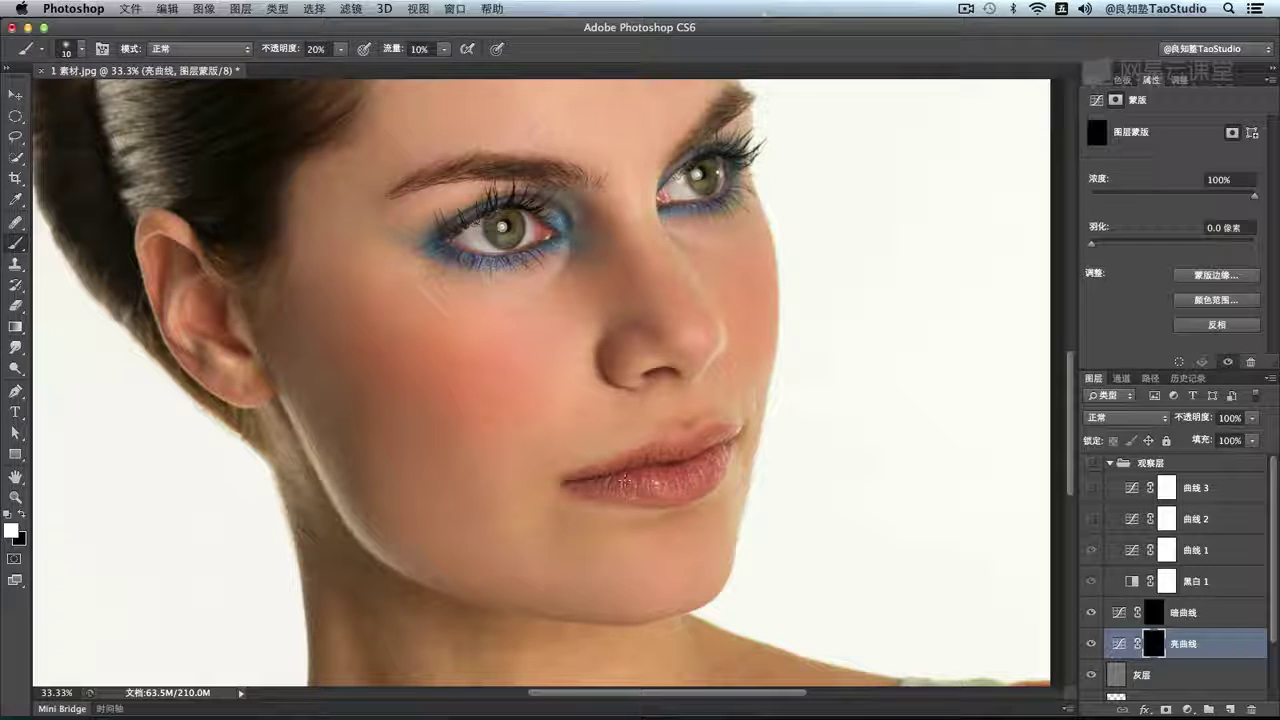
key("bracketright")
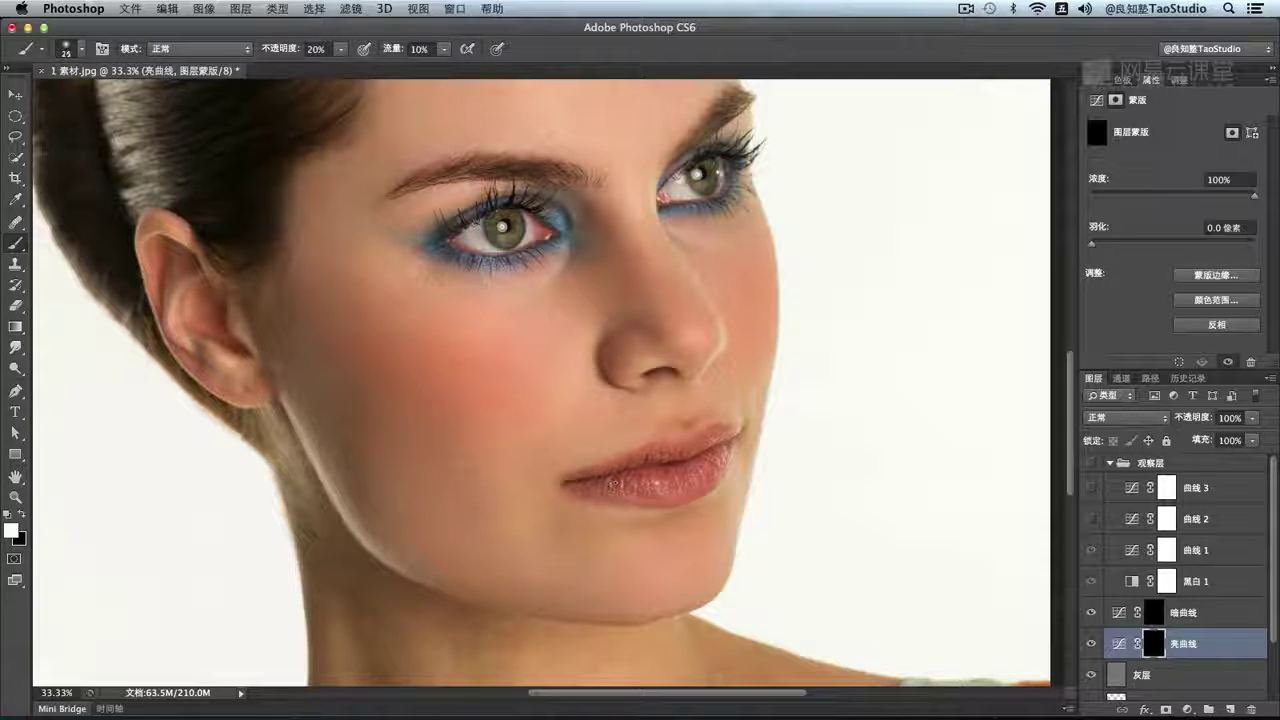
key("bracketleft")
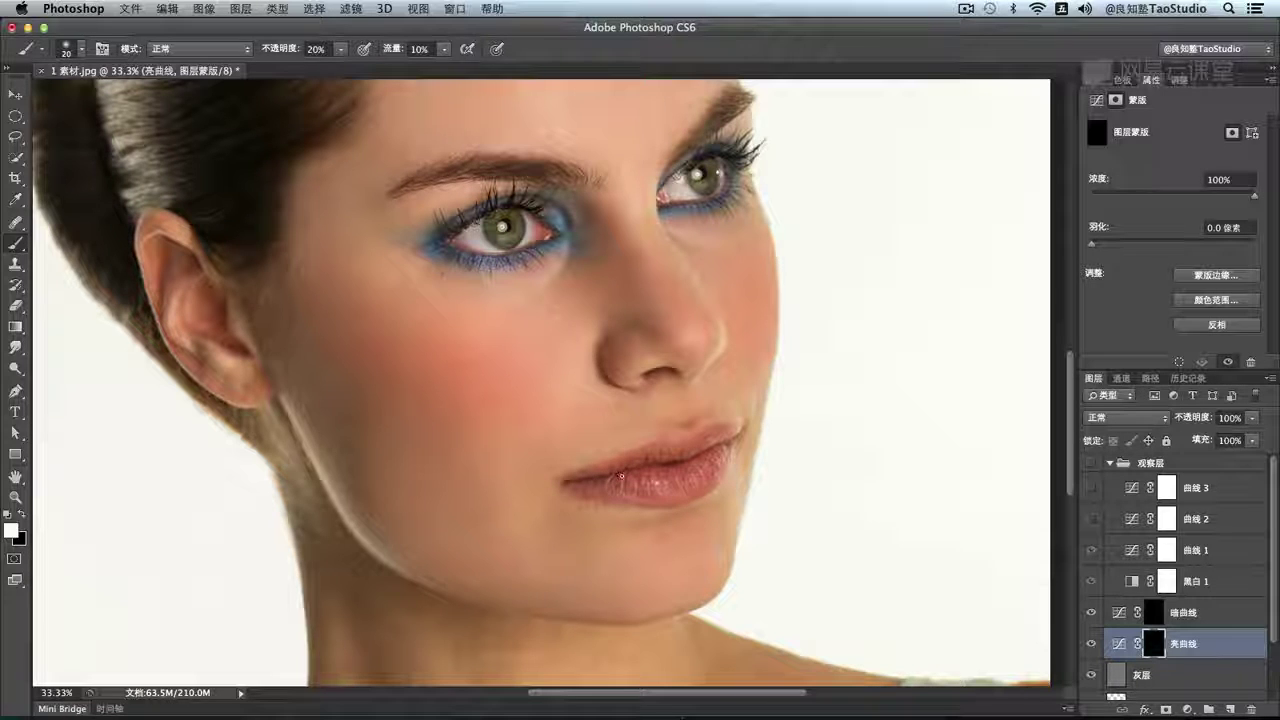
key("bracketright")
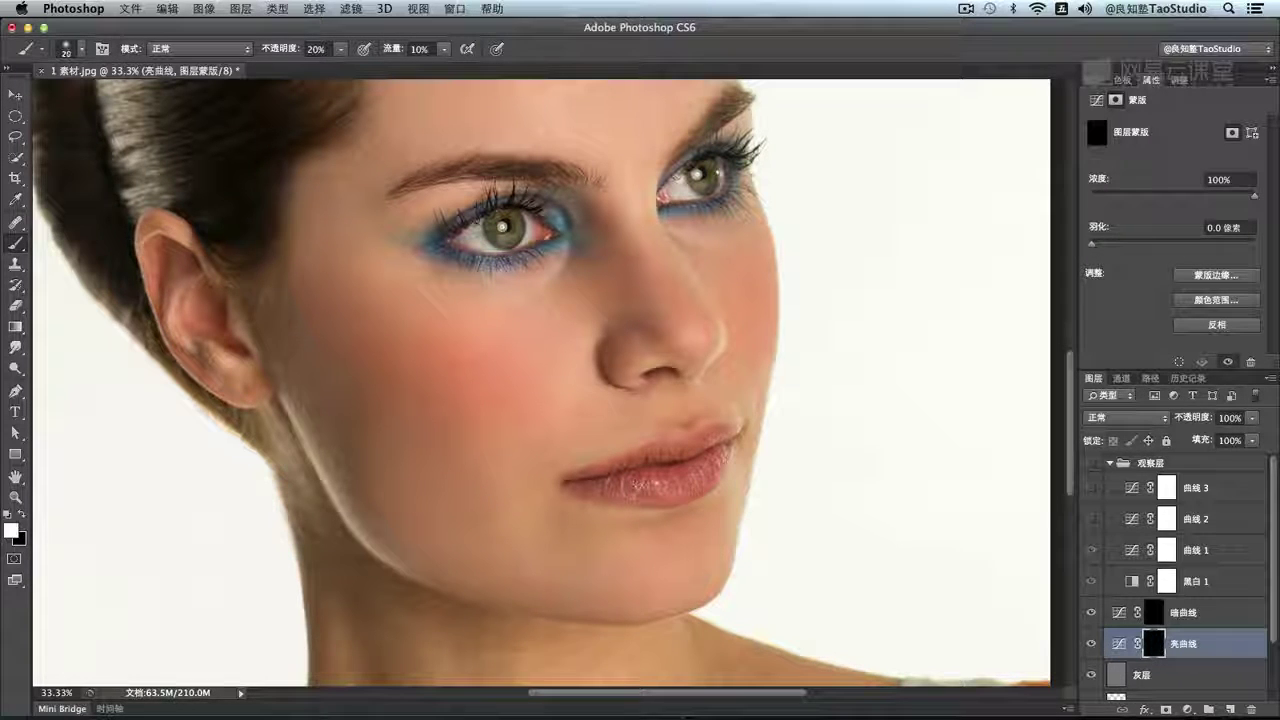
key("bracketleft")
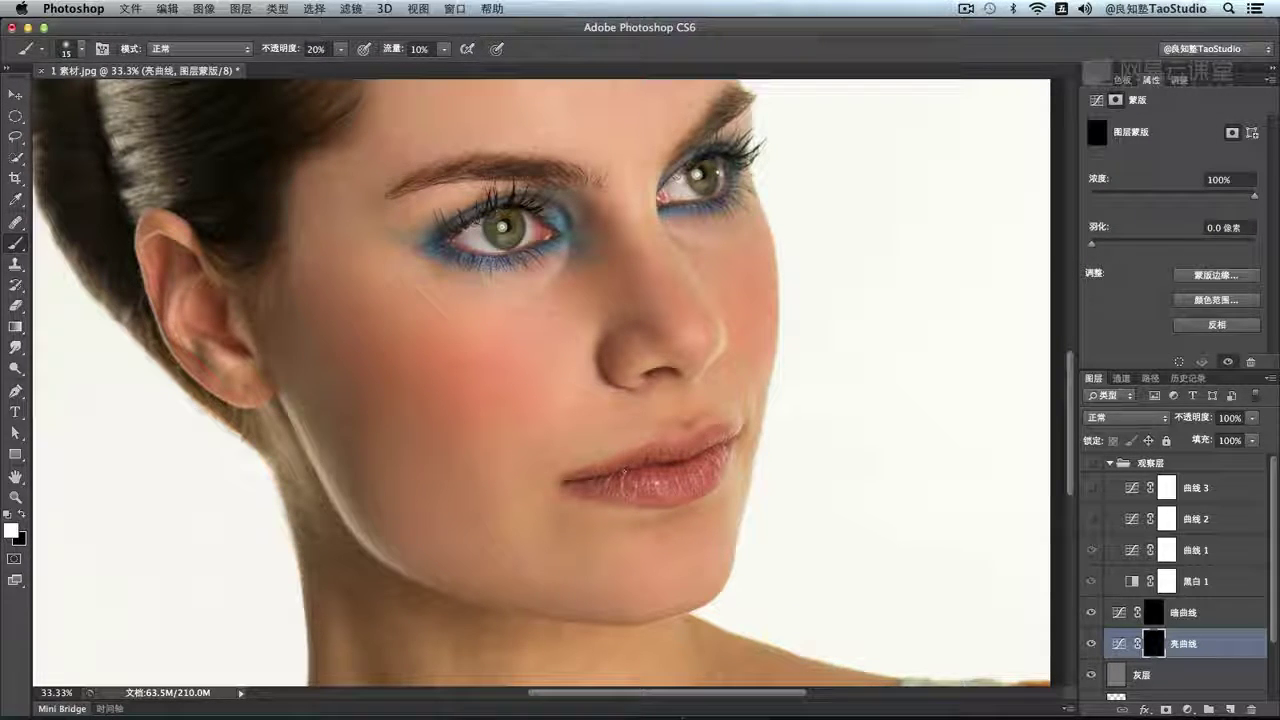
key("bracketleft")
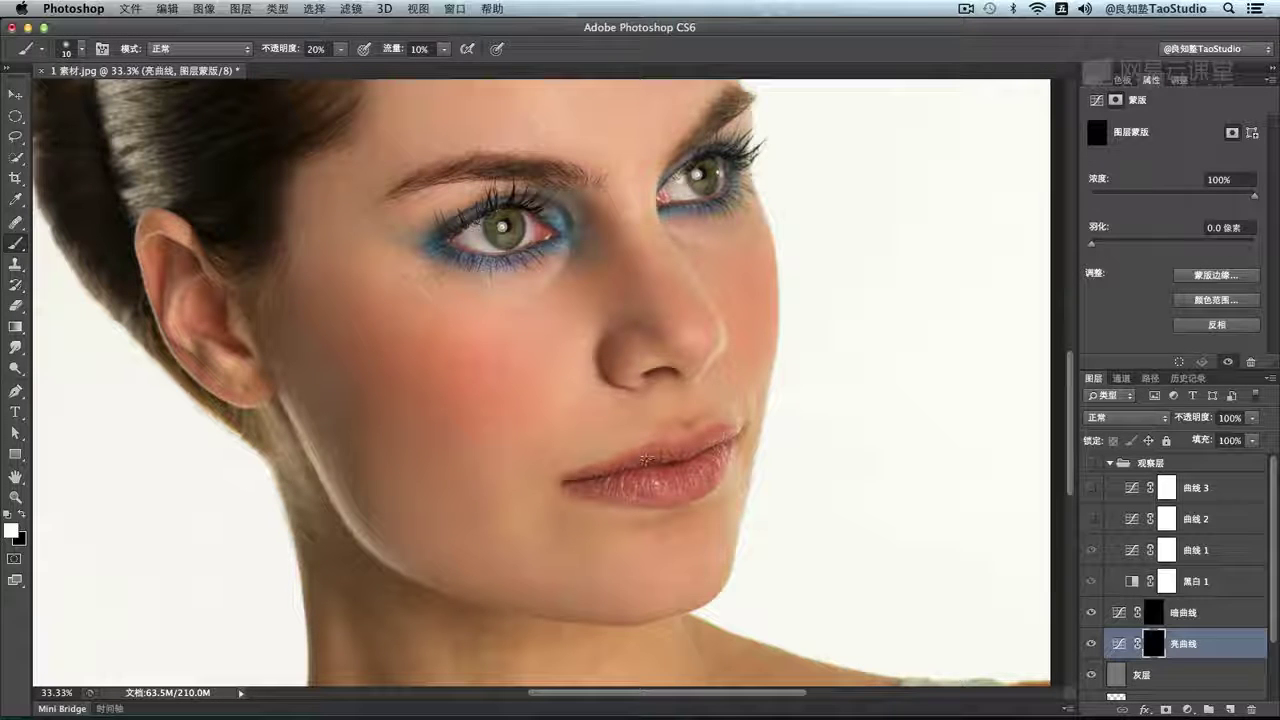
key("bracketright")
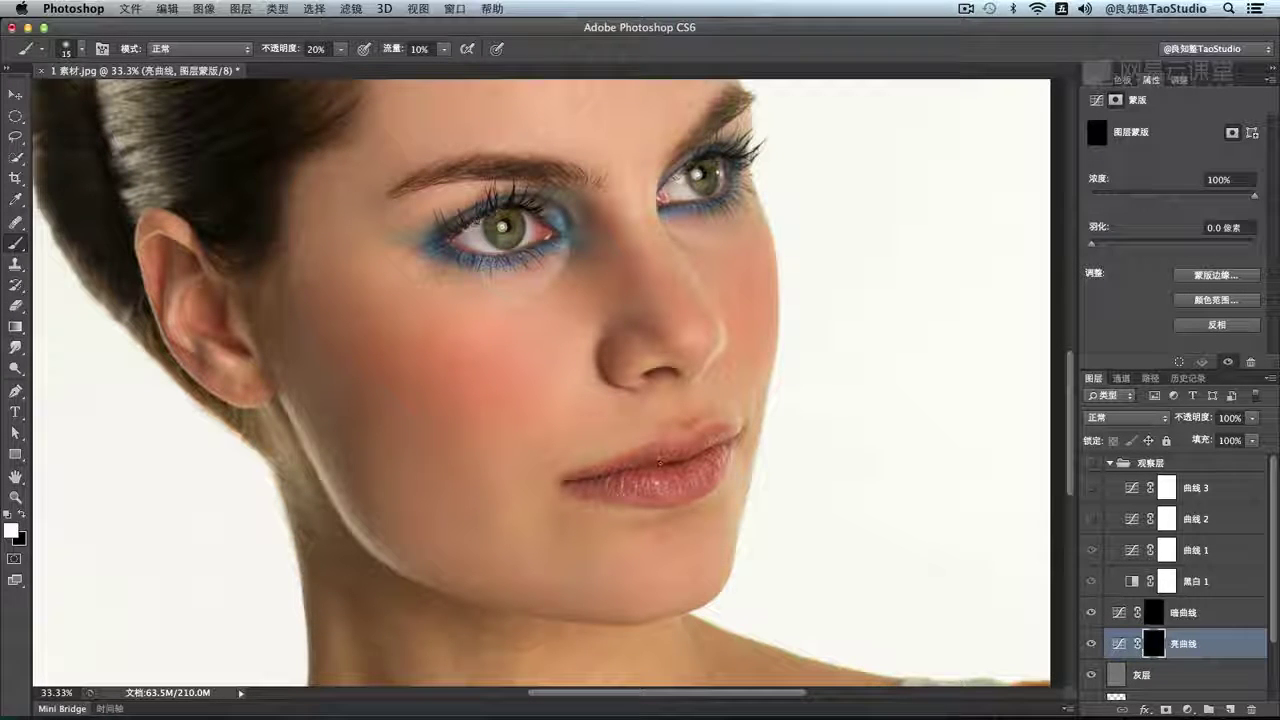
key("bracketright")
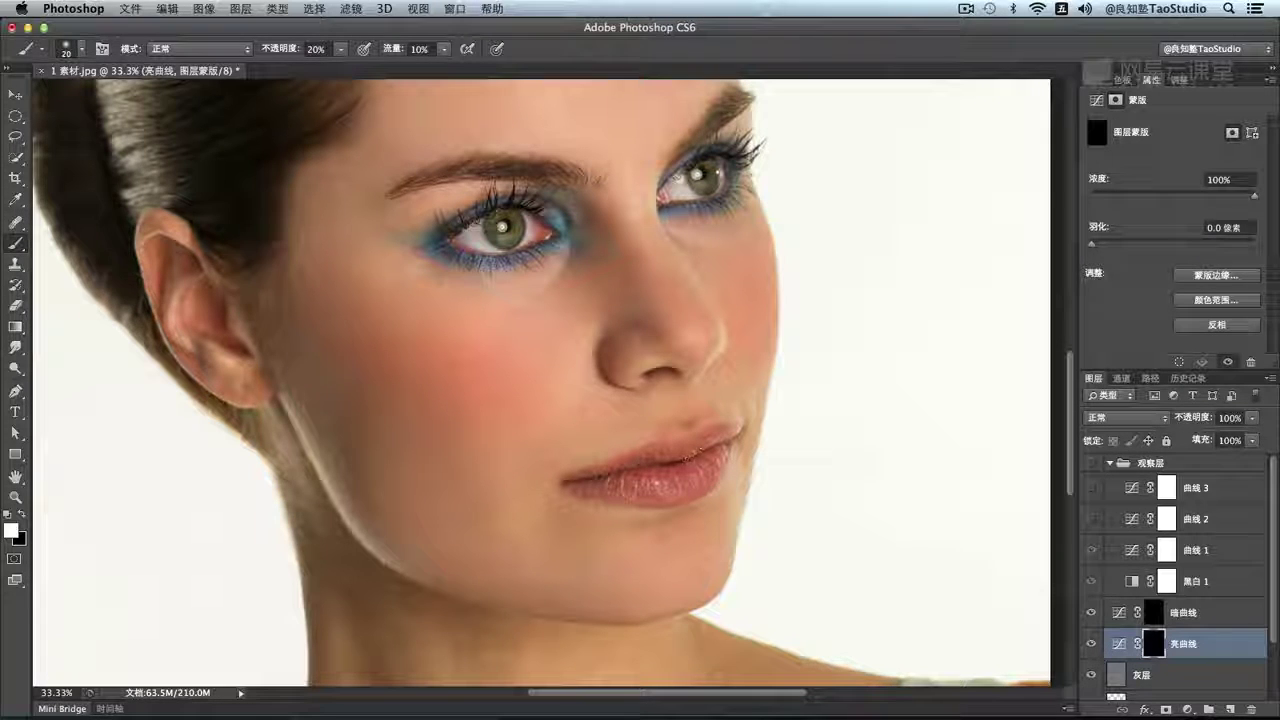
key("bracketright")
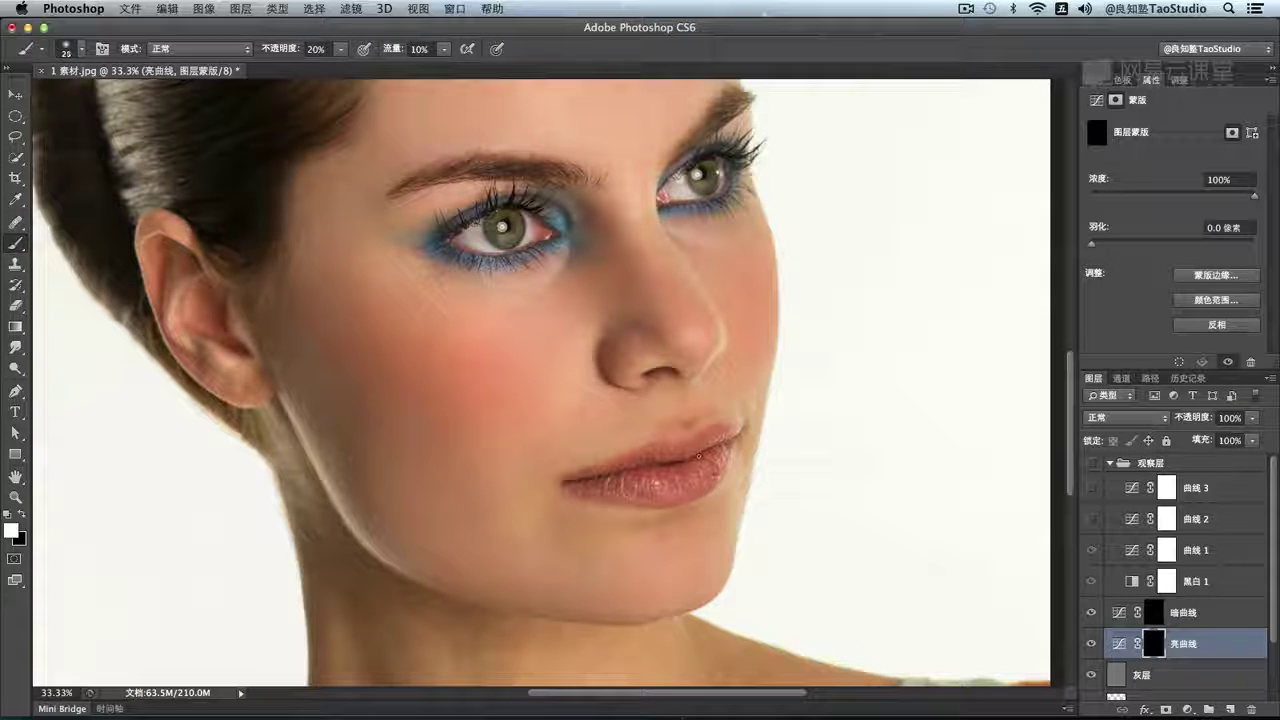
Target the 暗曲线 mask and darken the lower lip with the Brush, enlarging it from 35 to 45 px
left_click(1152, 614)
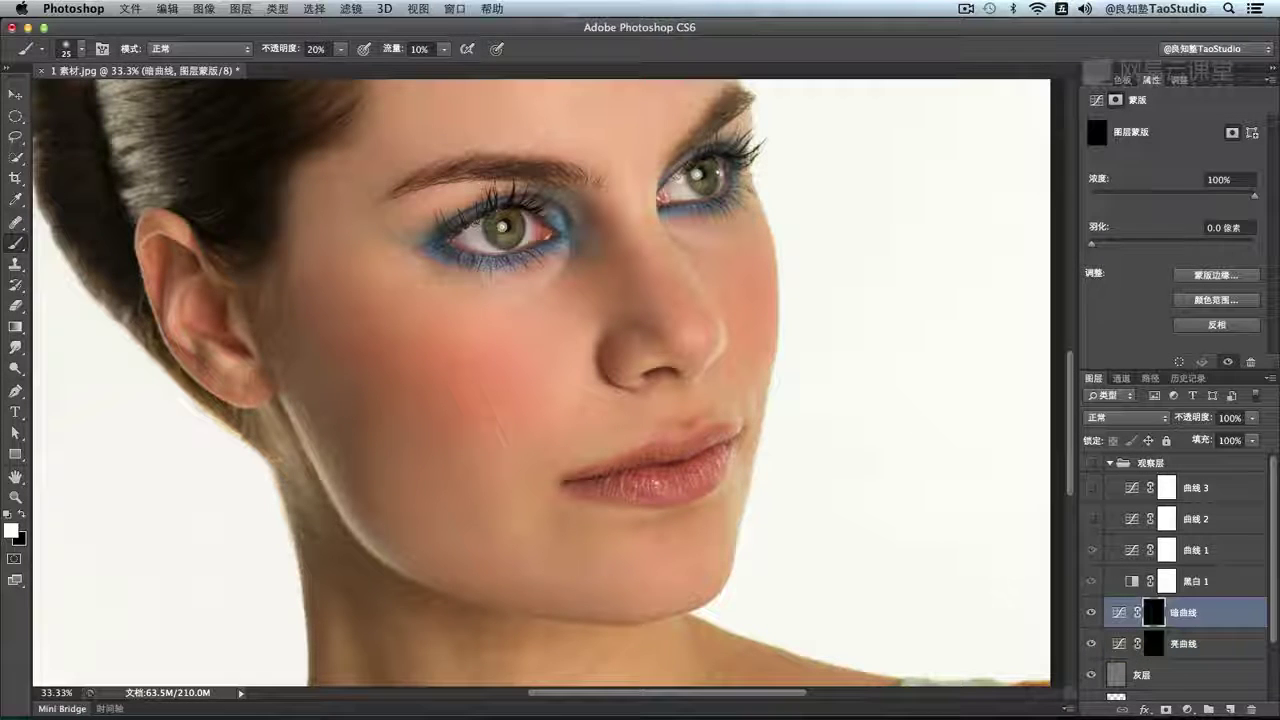
key("bracketright")
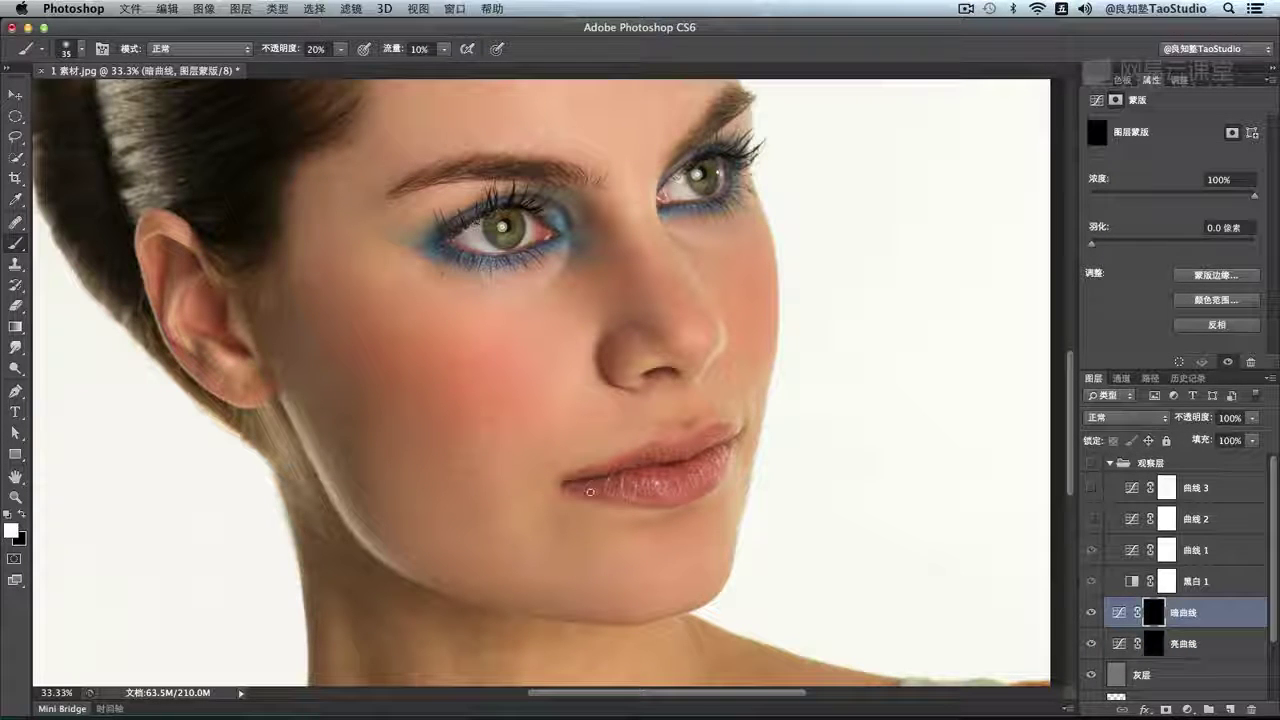
key("bracketright")
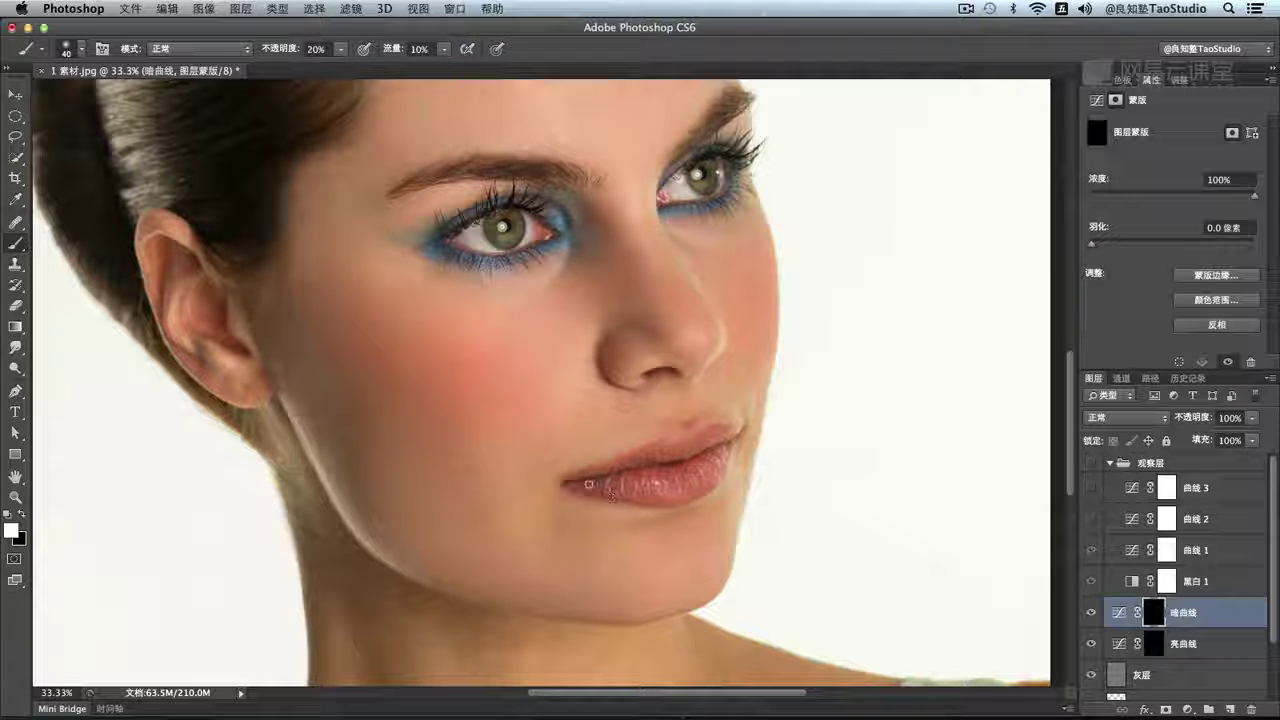
key("bracketright")
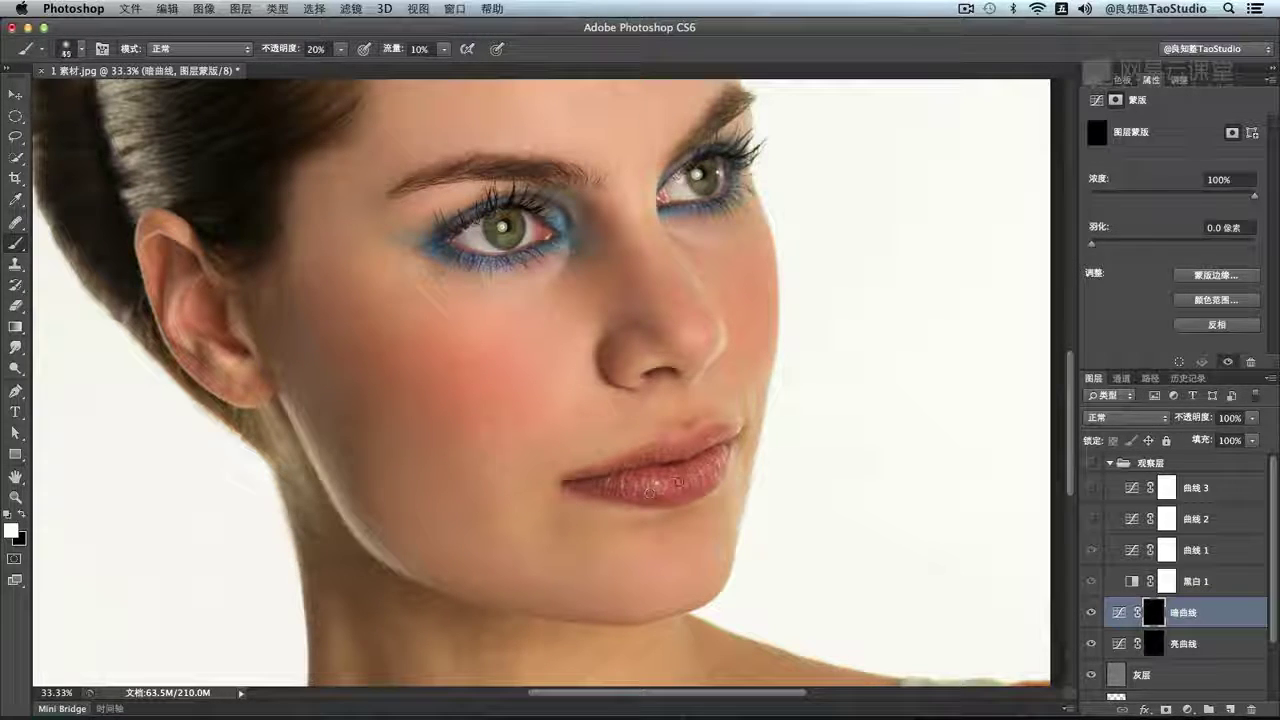
Darken the near mouth corner and the adjoining edge of the lower lip with the Brush at 15 to 30 px
key("bracketleft")
key("bracketleft")
key("bracketleft")
key("bracketleft")
key("bracketleft")
key("bracketleft")
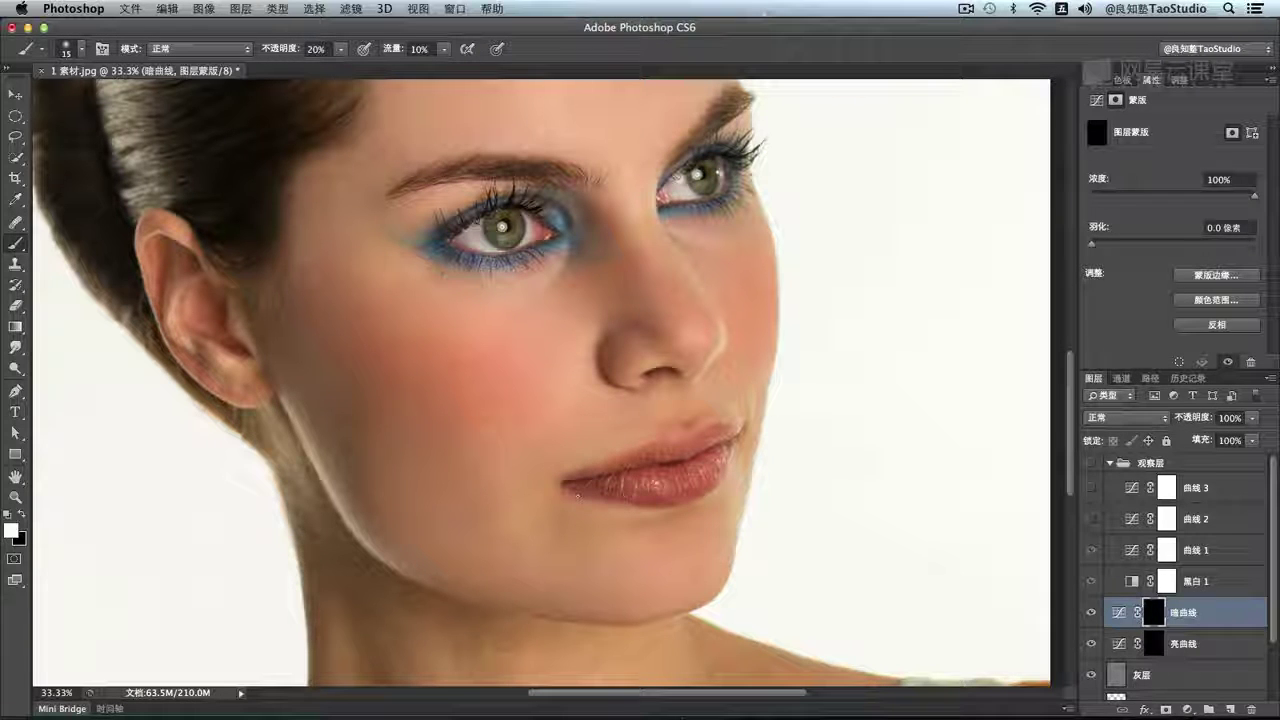
key("bracketright")
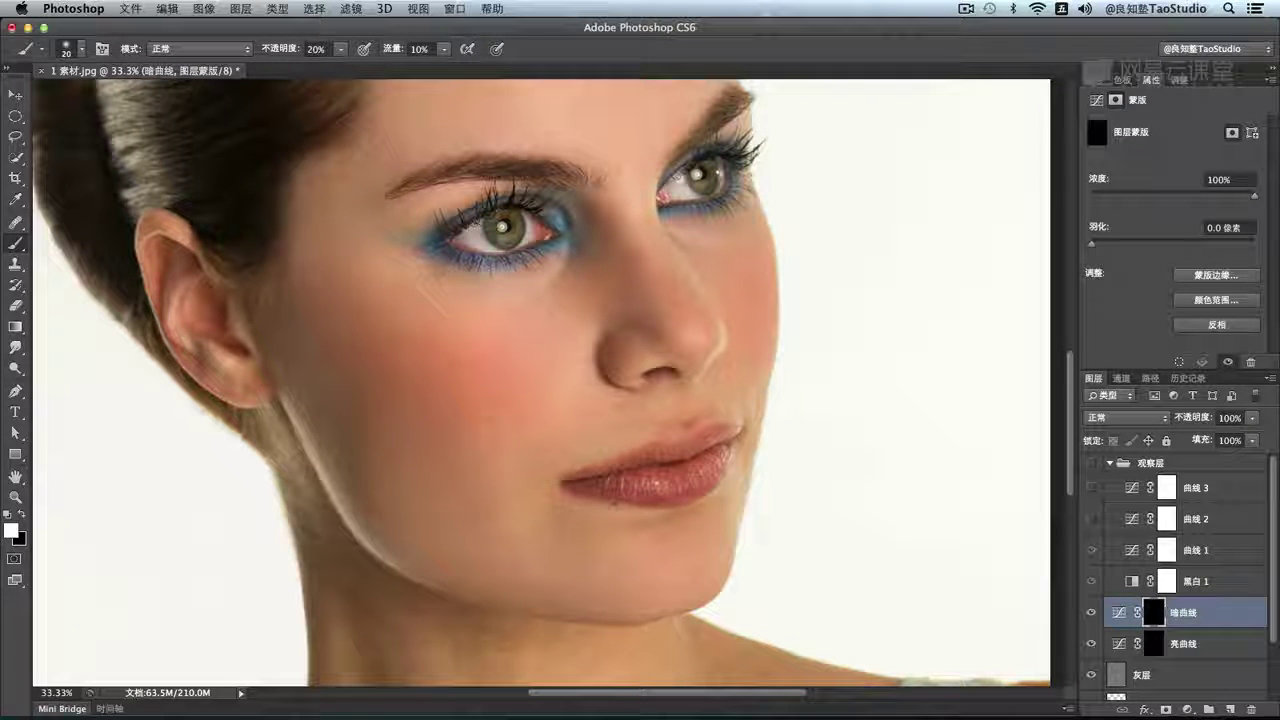
key("bracketright")
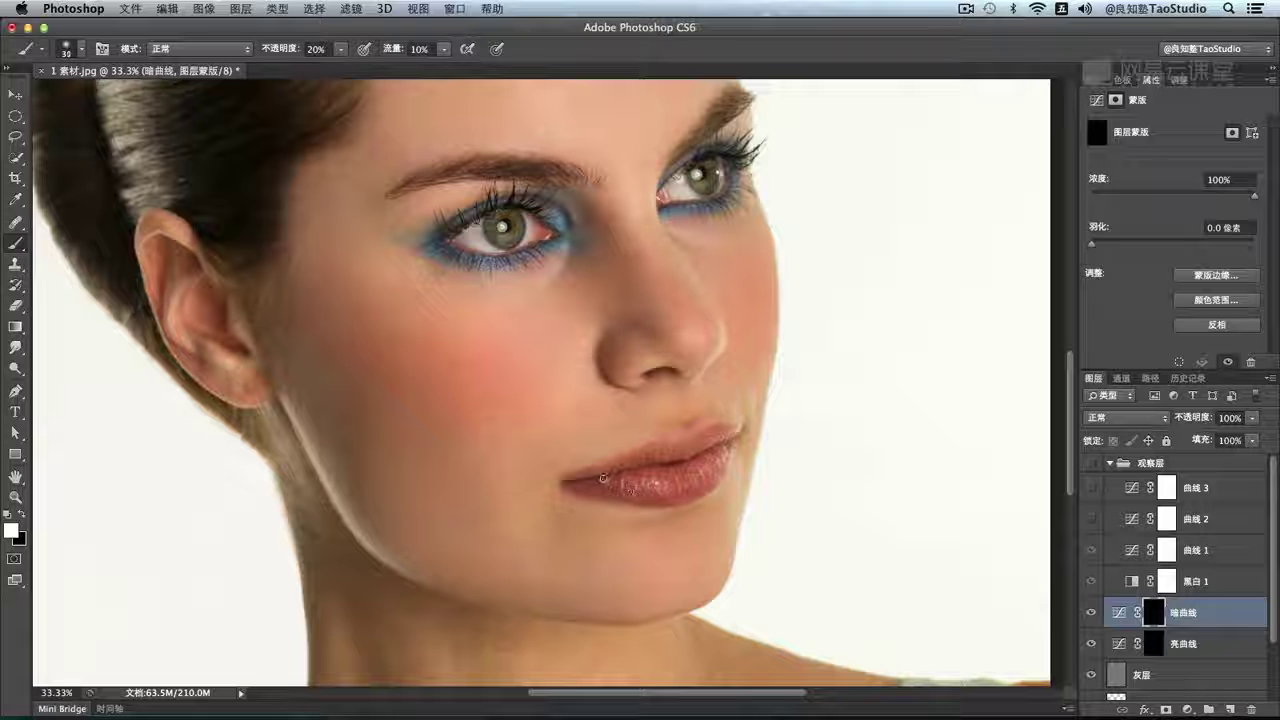
Deepen the full lower lip across to the far mouth corner with the Brush at 35 to 50 px
key("bracketright")
key("bracketright")
key("bracketright")
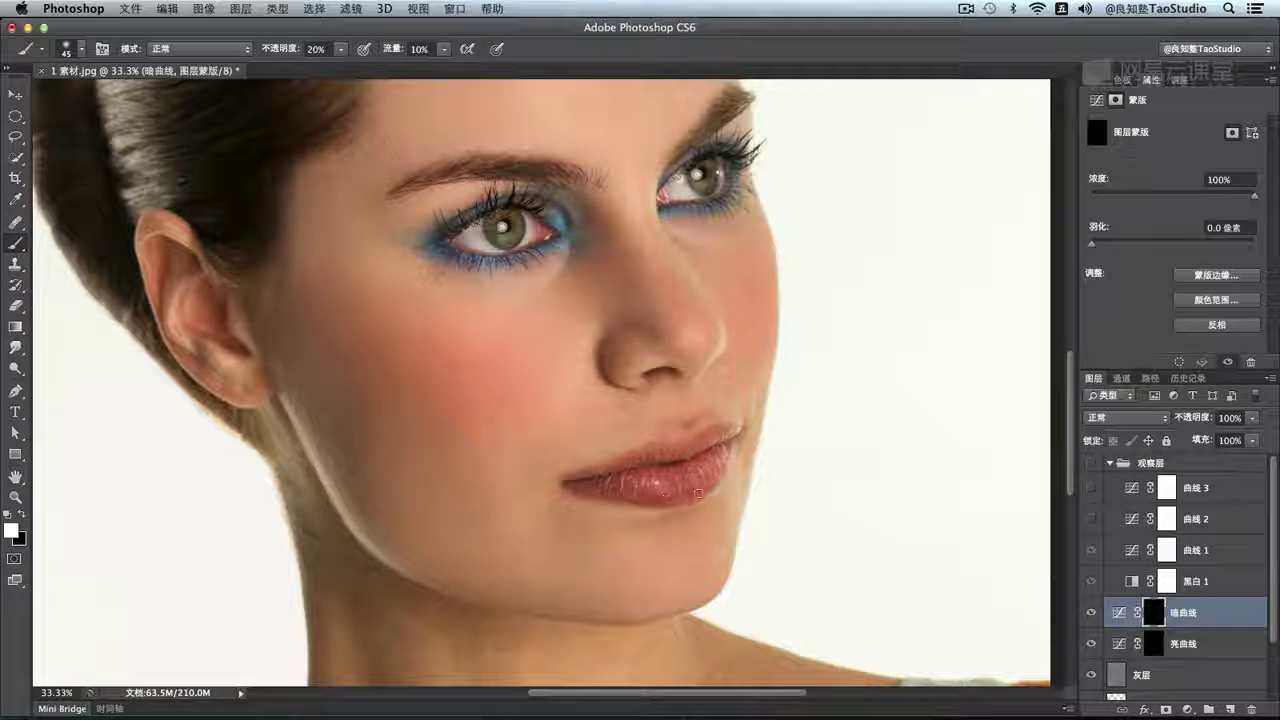
key("bracketright")
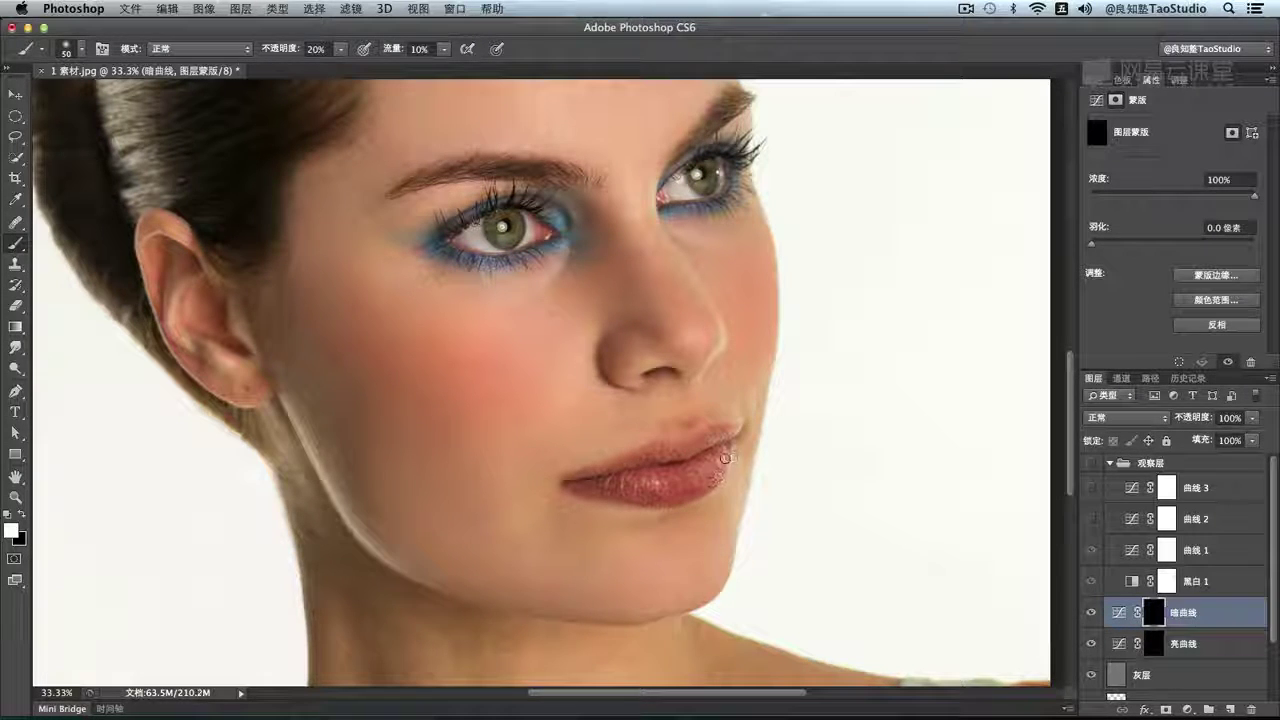
key("bracketleft")
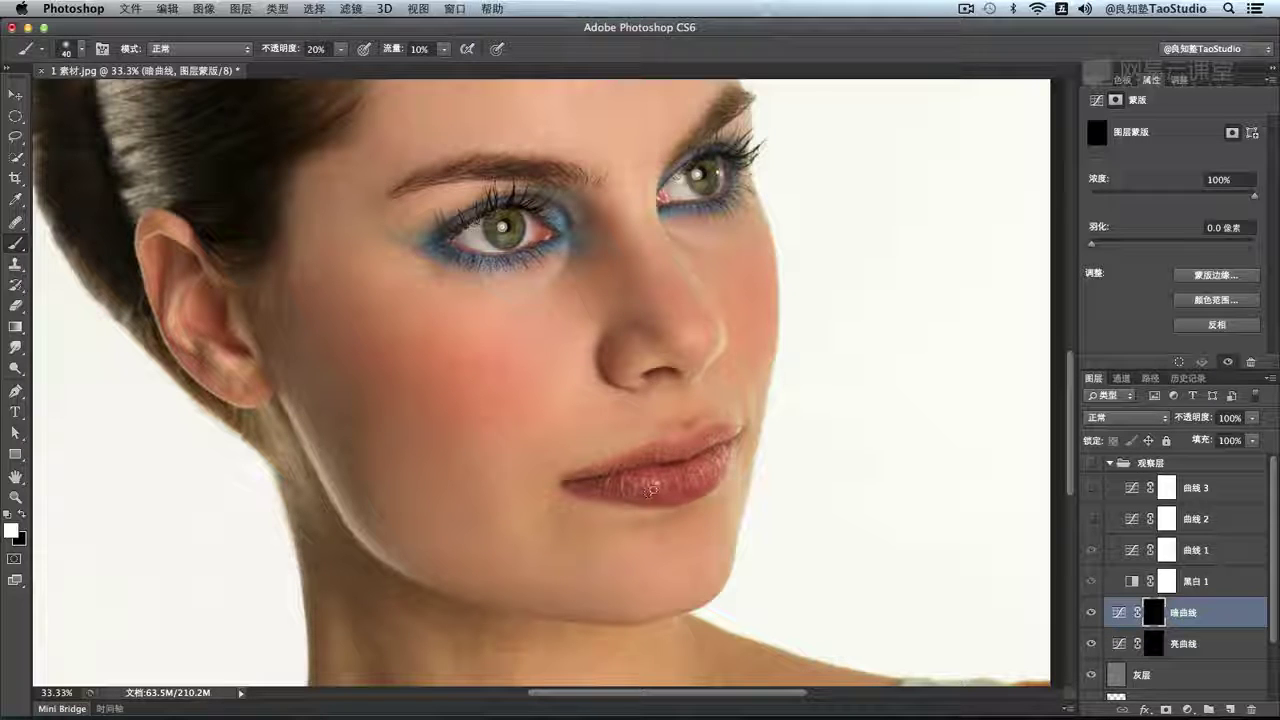
key("bracketleft")
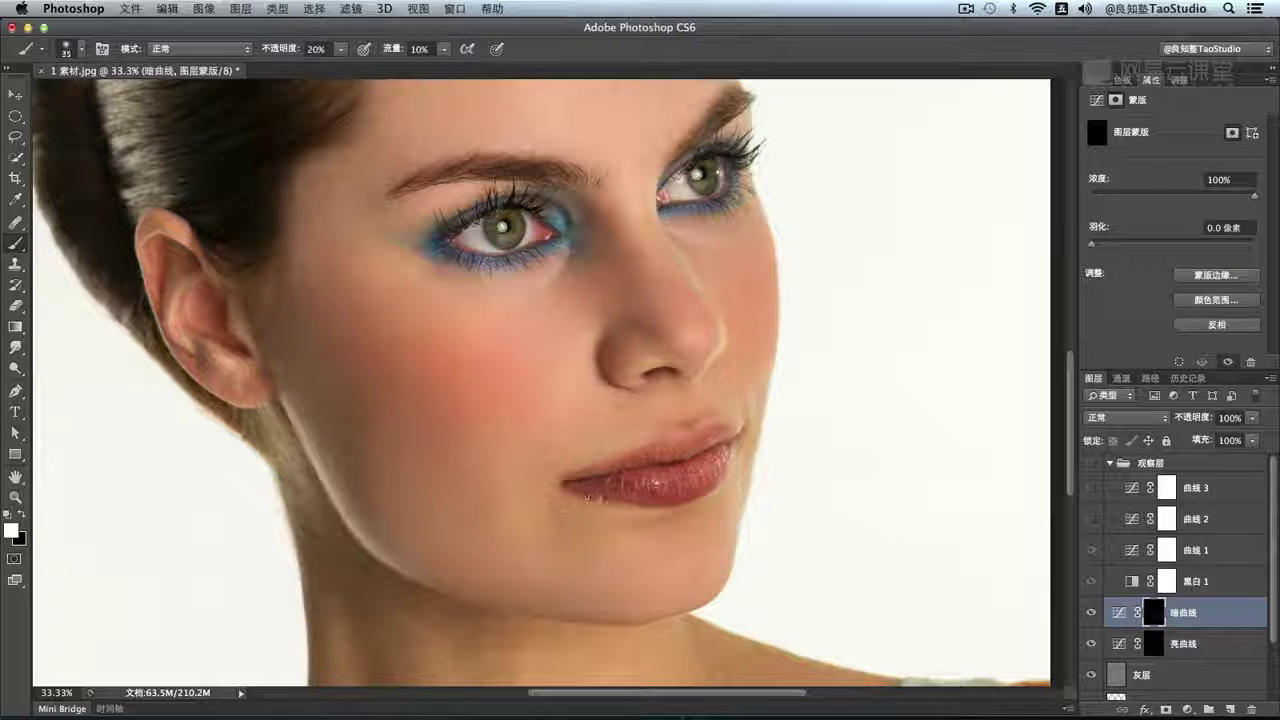
Darken the bottom contour of the lower lip with the Brush at 20 to 25 px
key("bracketleft")
key("bracketleft")
key("bracketleft")
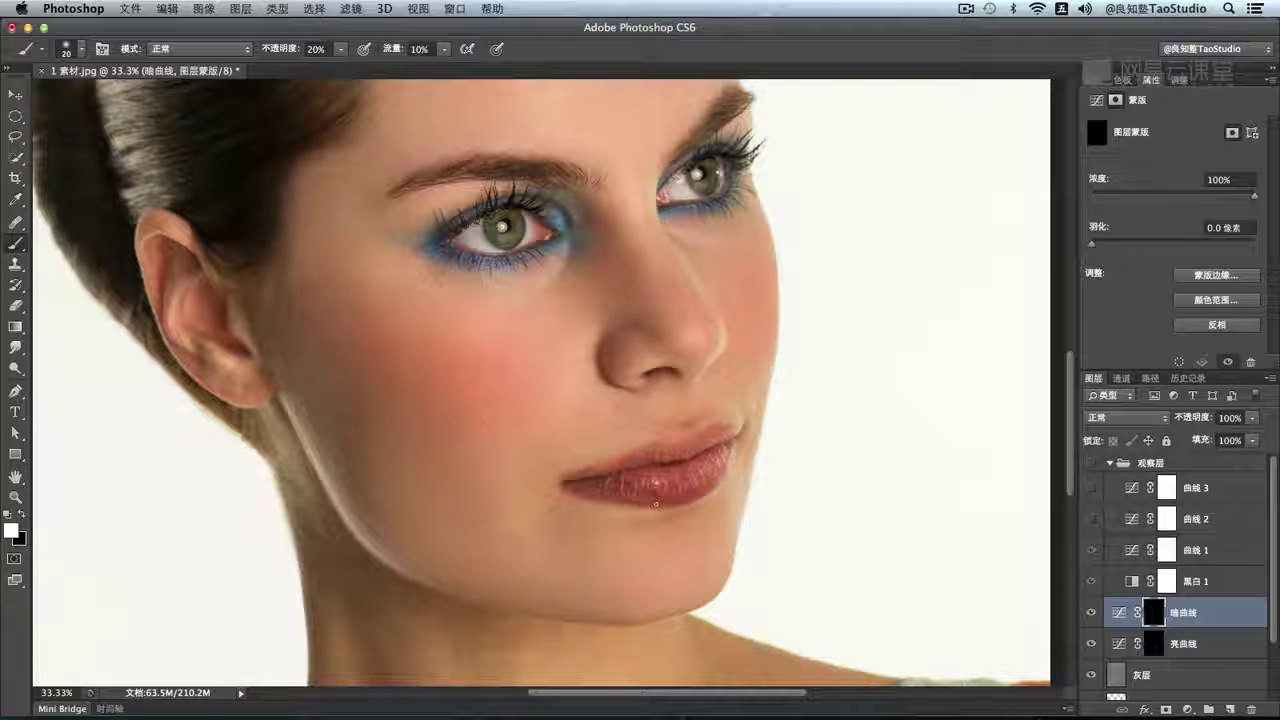
key("bracketright")
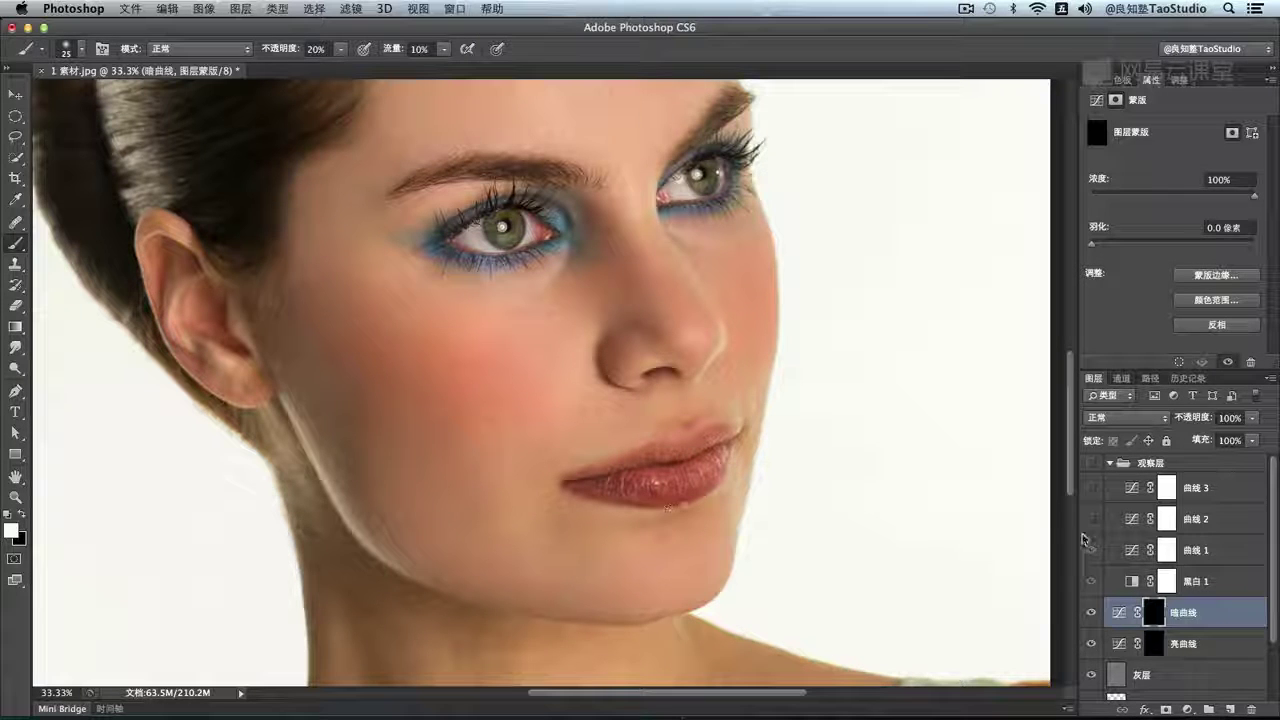
Target the 亮曲线 mask and lighten the lower lip's highlights and lower edge with the Brush, using sizes from 15 to 45 px
left_click(1152, 640)
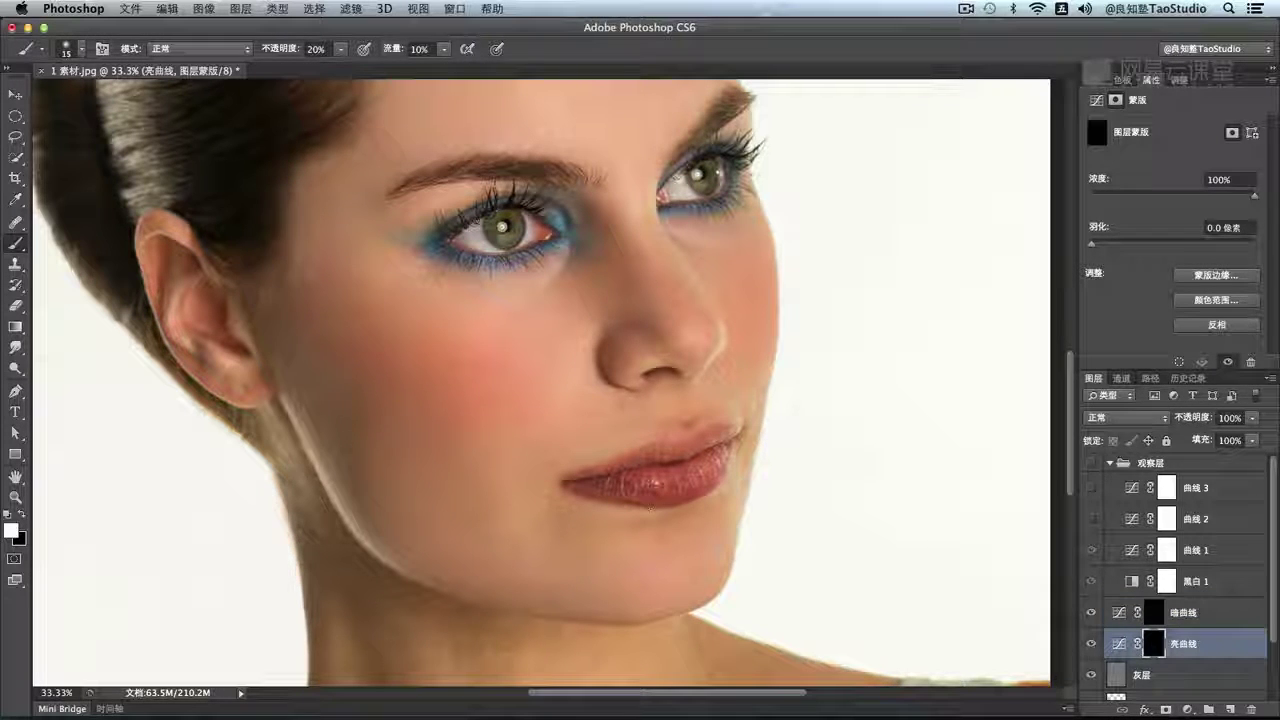
key("bracketright")
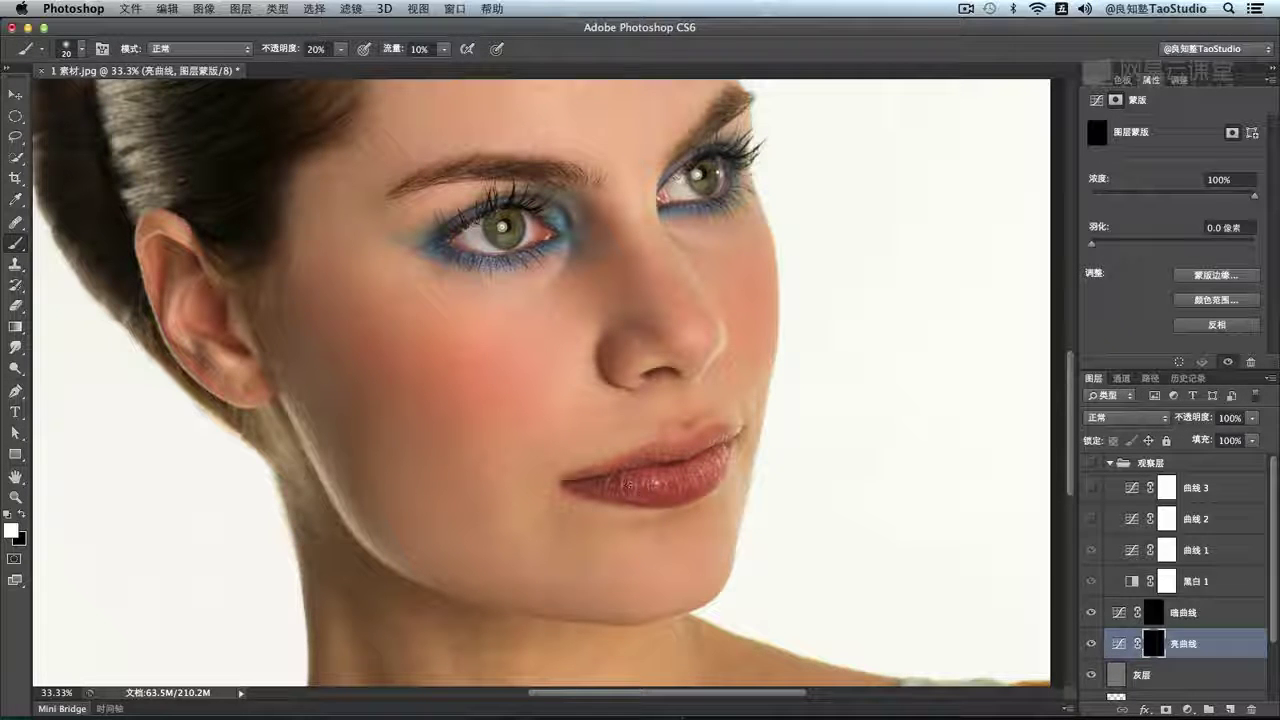
key("super+minus")
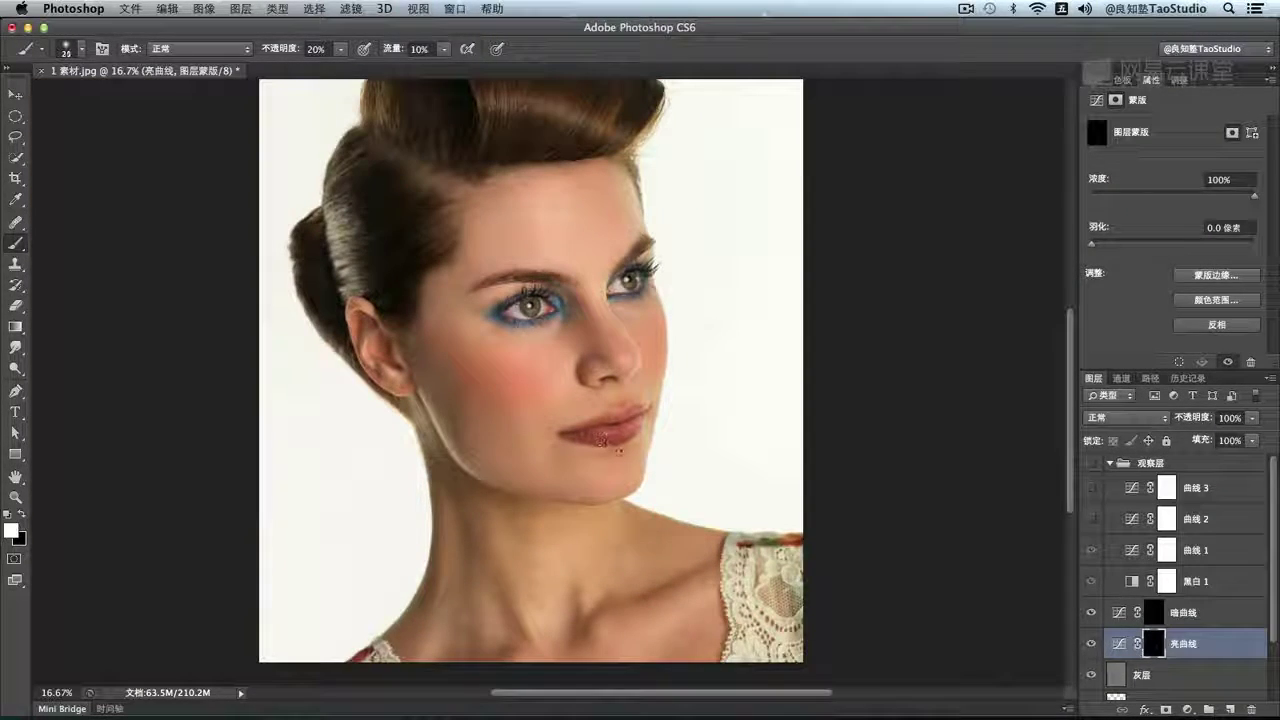
key("bracketright")
key("bracketright")
key("bracketright")
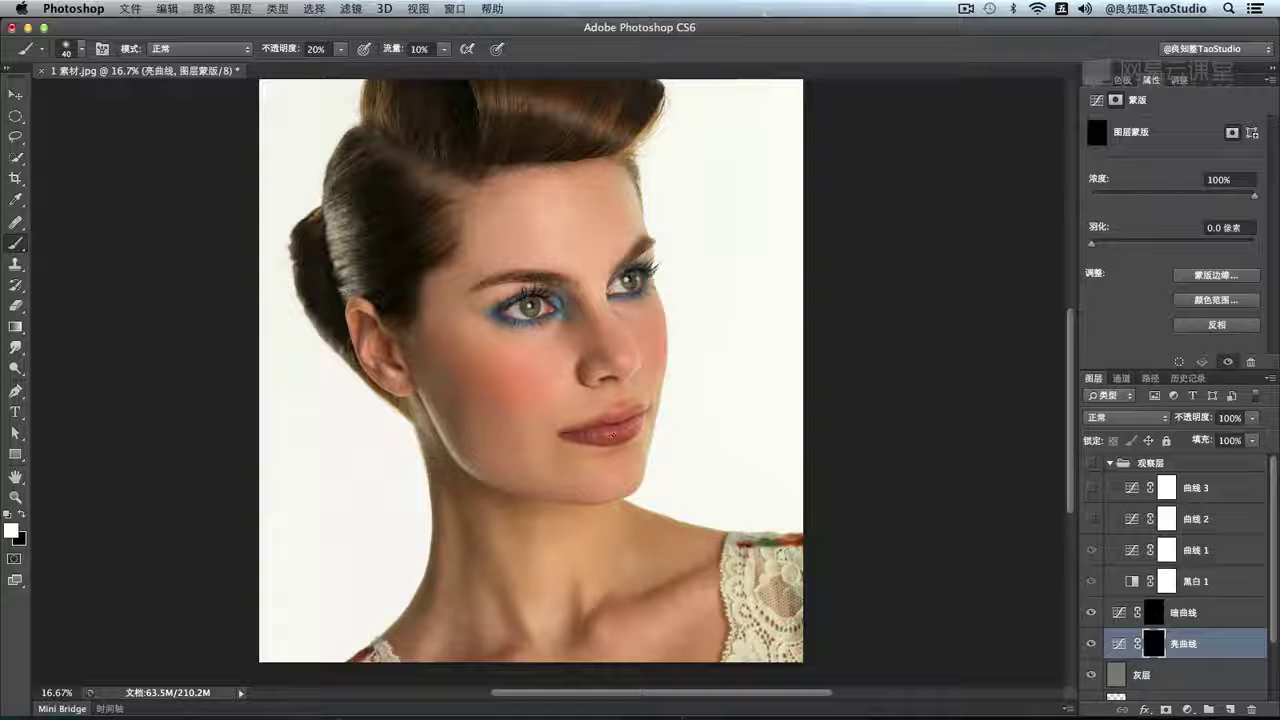
key("bracketleft")
key("bracketleft")
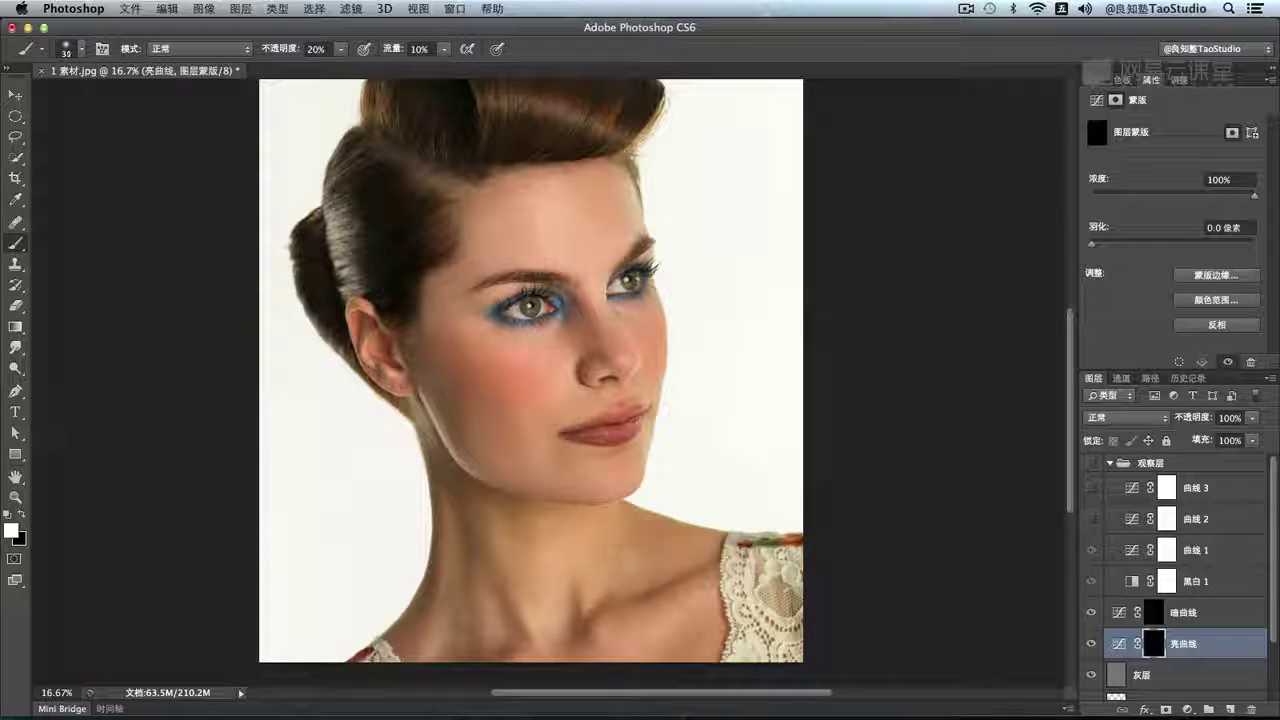
key("]")
key("]")
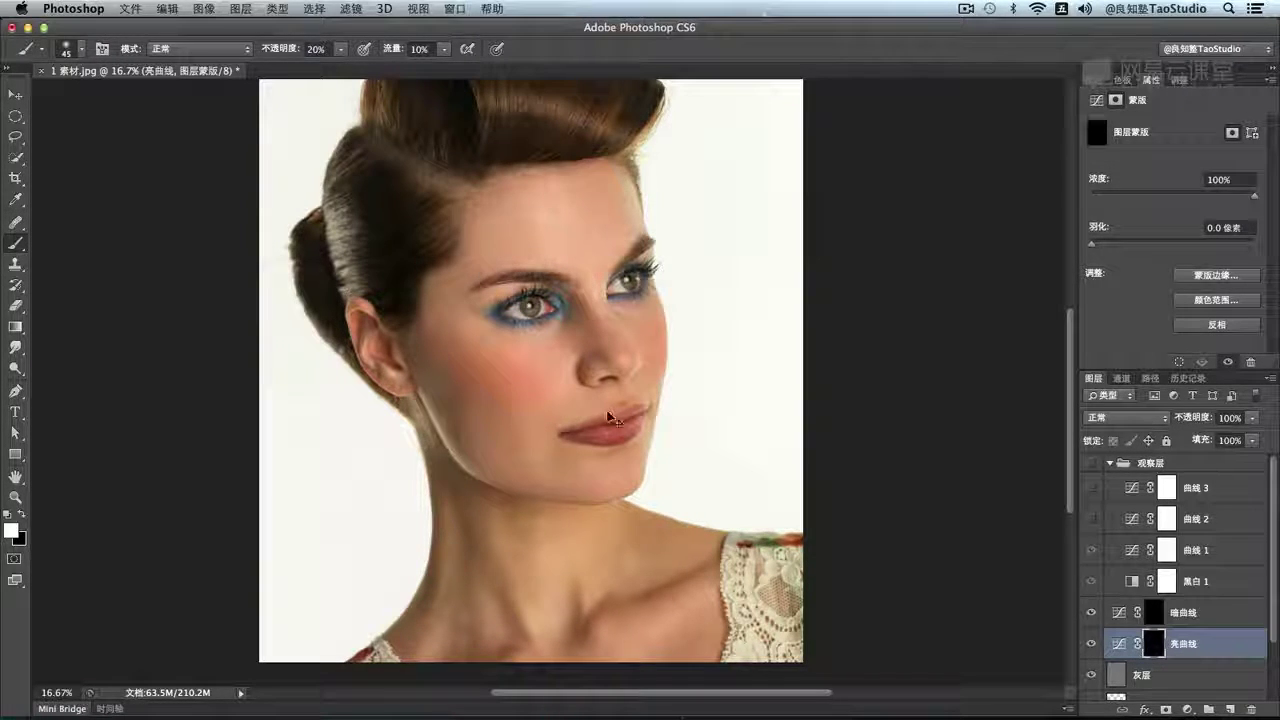
Lighten the upper lip and its upper contour on the 亮曲线 mask with the Brush at 25 to 35 px
key("super+equal")
key("bracketleft")
key("bracketleft")
key("bracketleft")
key("bracketleft")
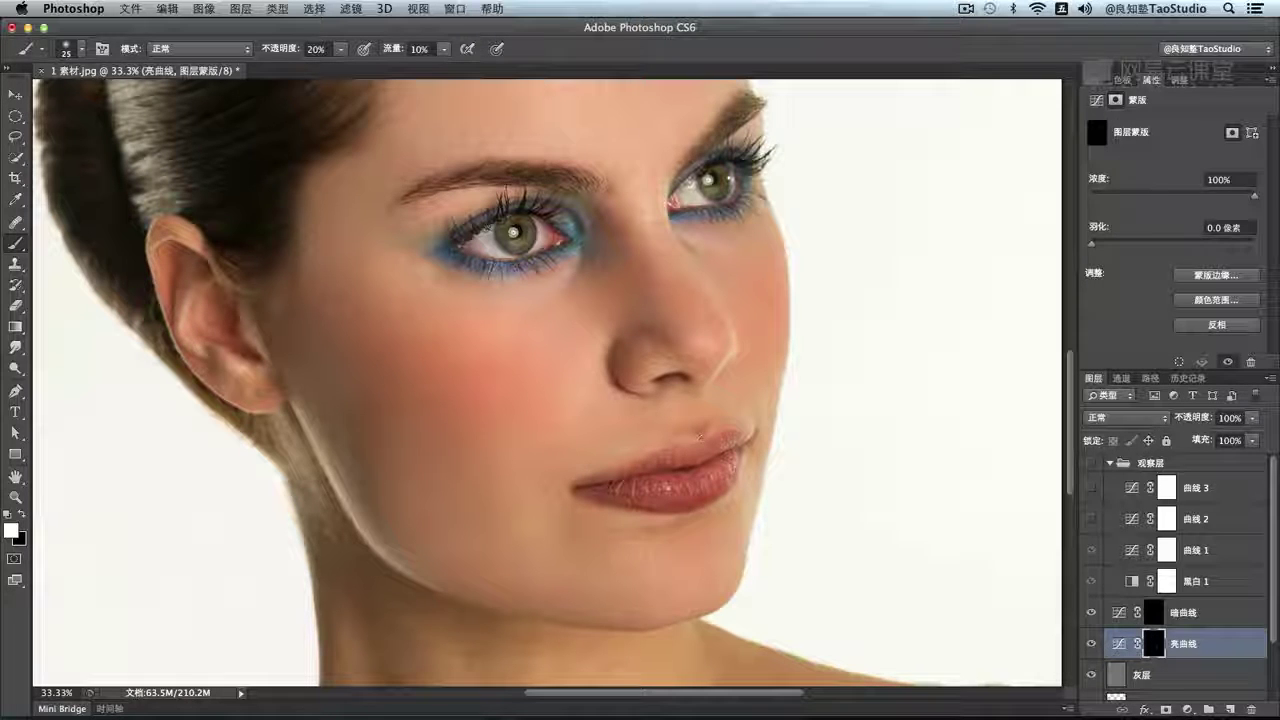
key("bracketright")
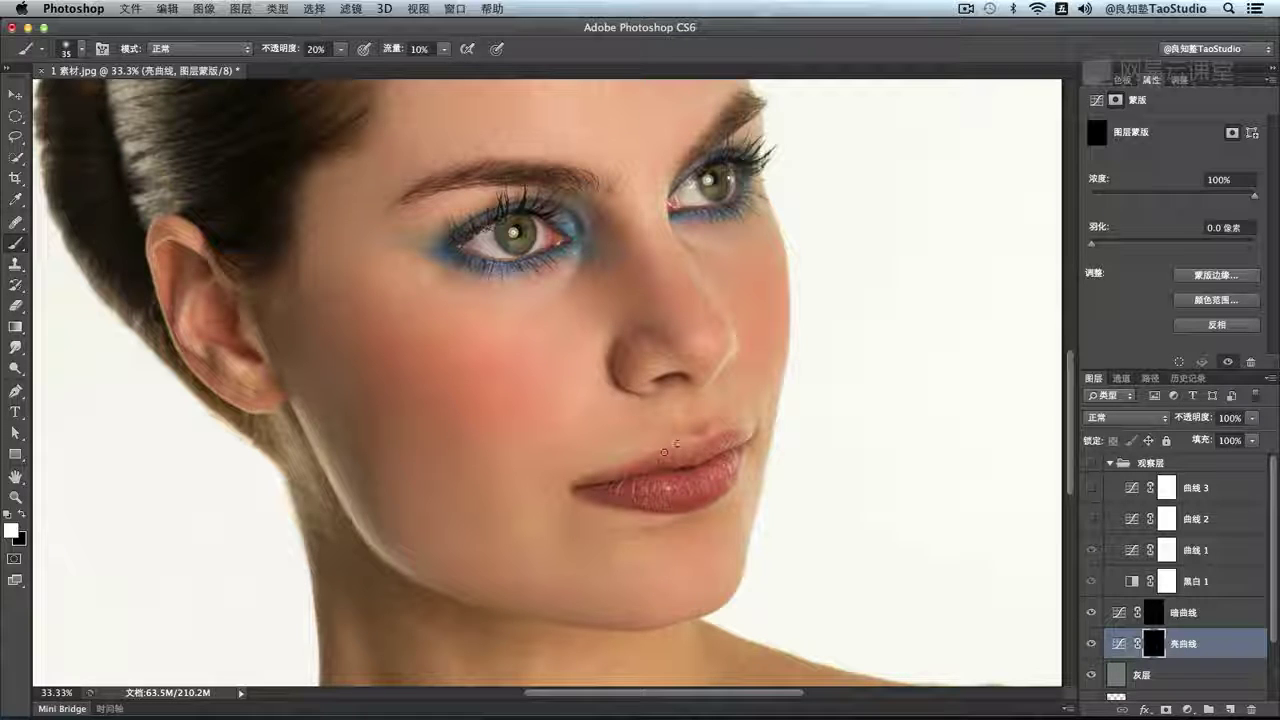
key("bracketleft")
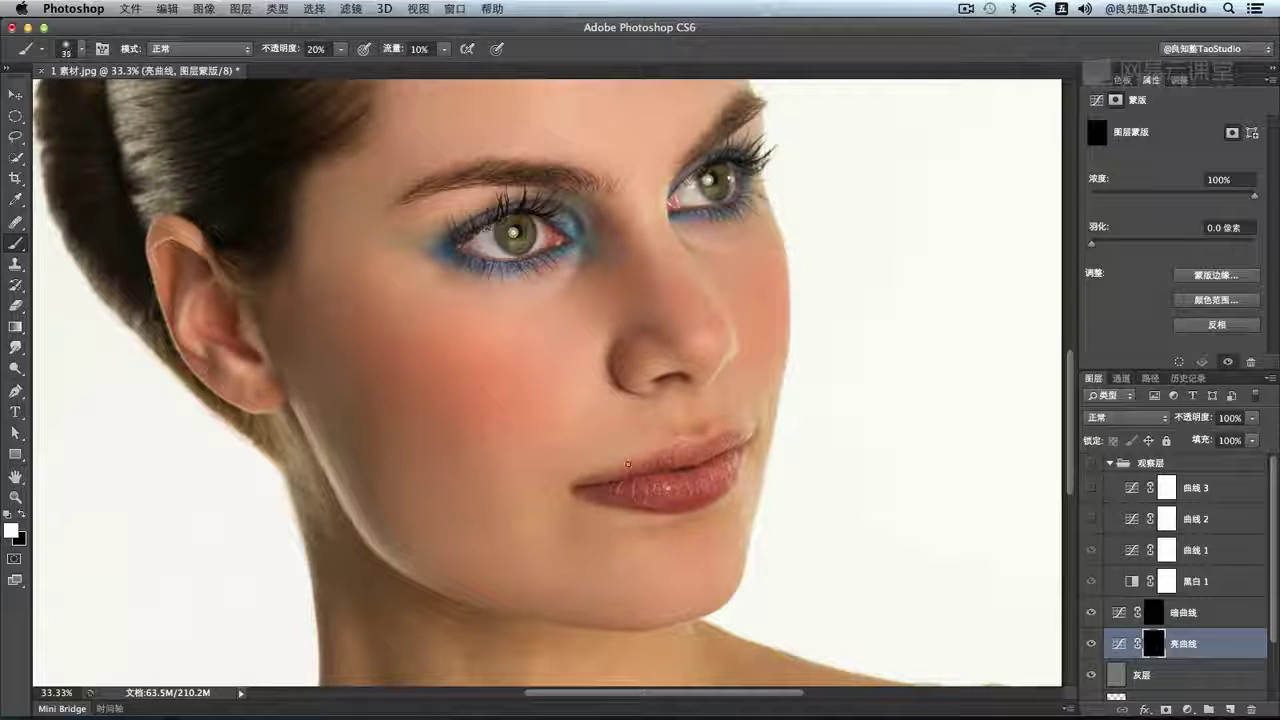
Refine the highlight along the upper lip's upper contour on the 亮曲线 mask with the Brush at 15 to 30 px
key("bracketleft")
key("bracketleft")
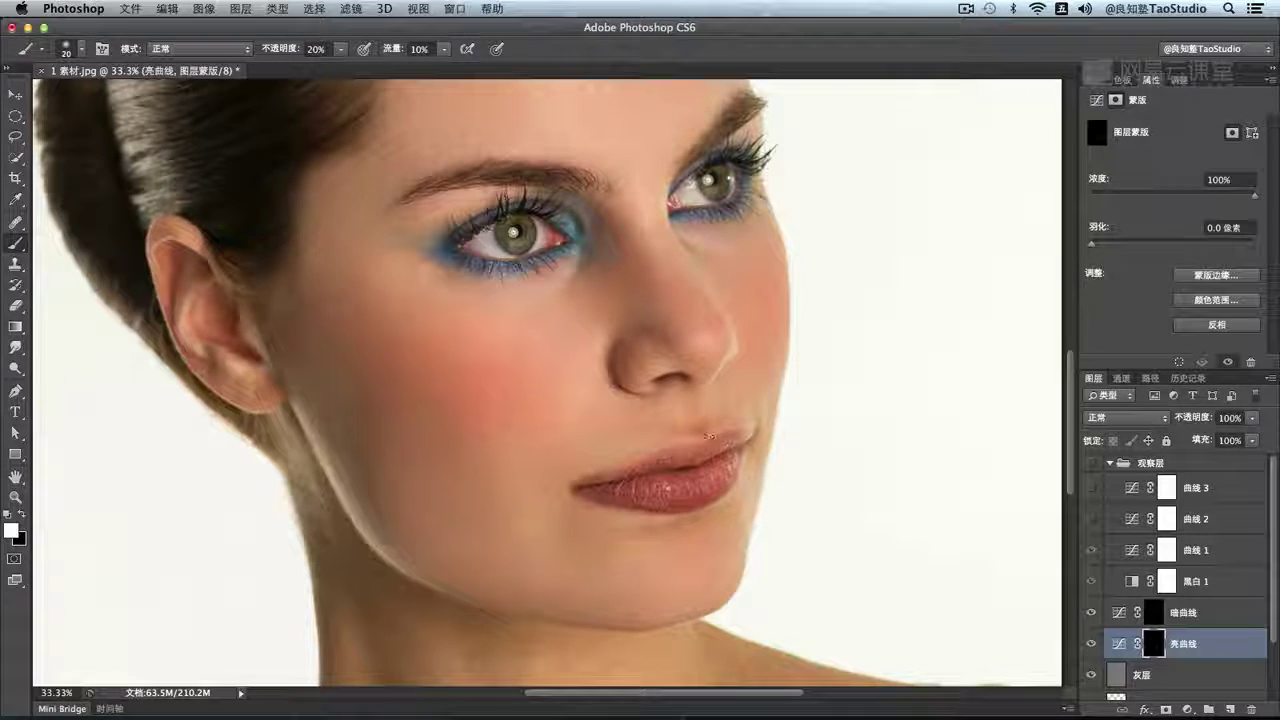
key("bracketleft")
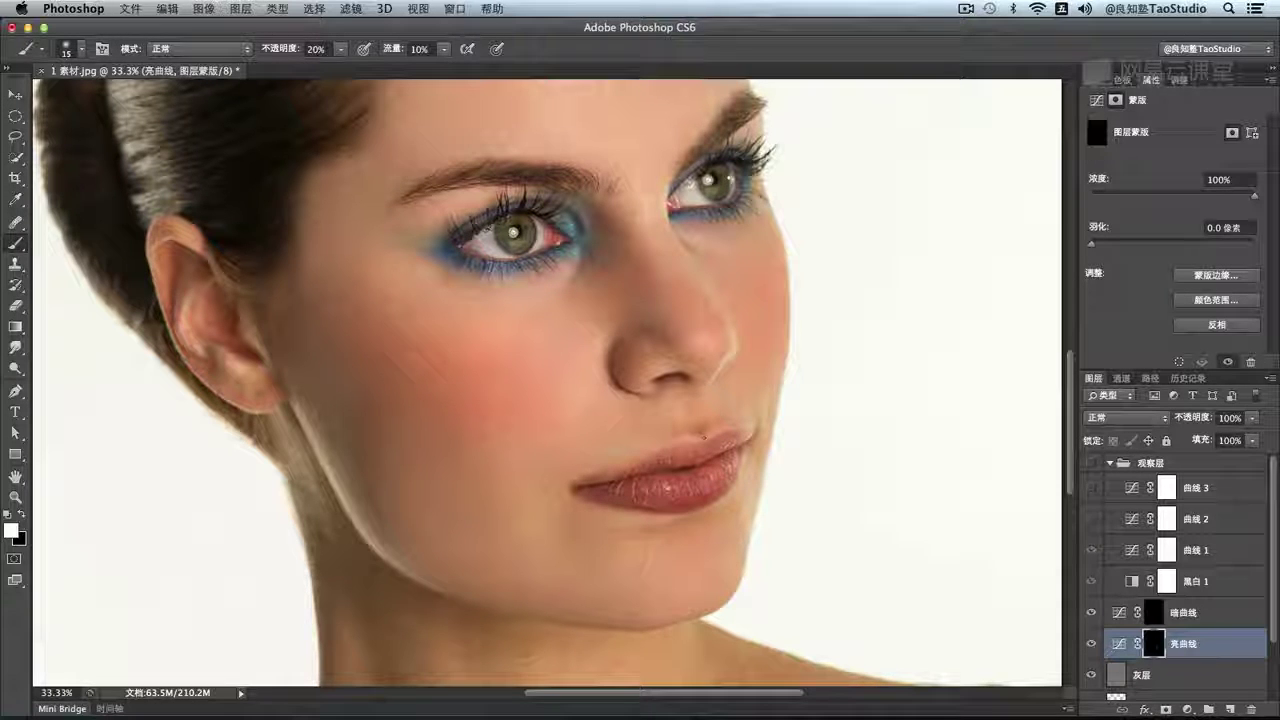
key("bracketright")
key("bracketright")
key("bracketright")
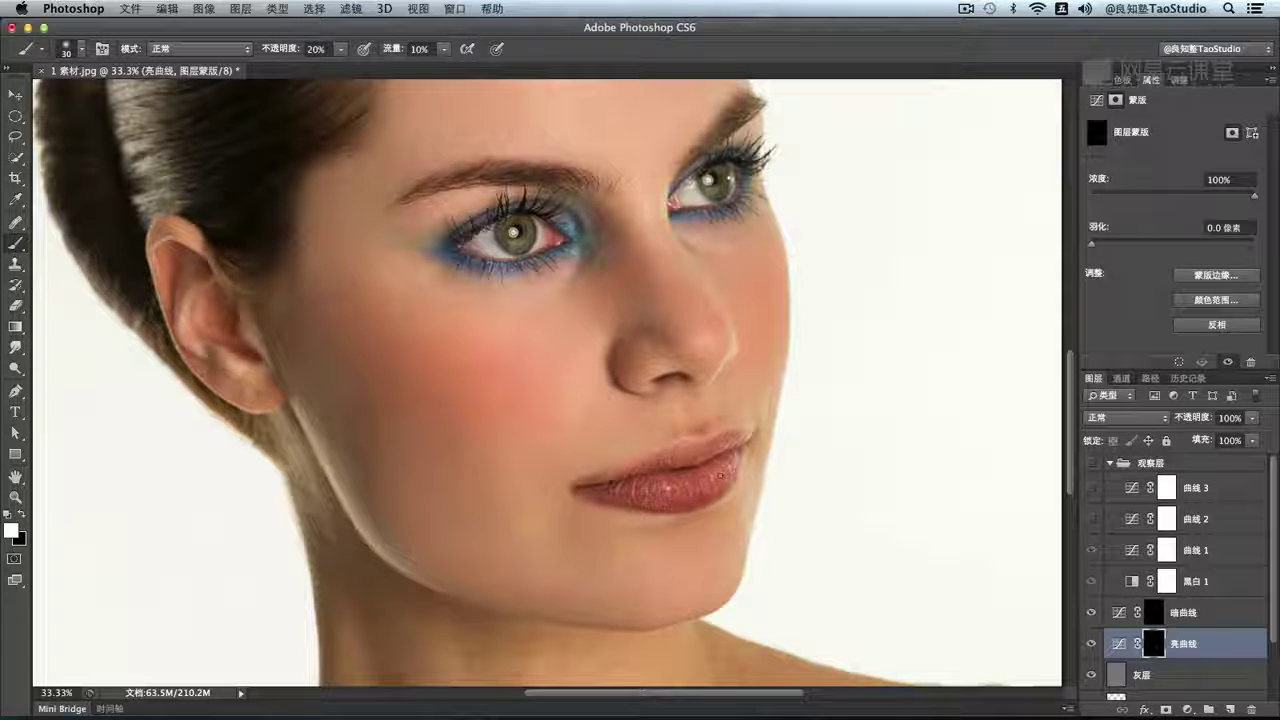
key("bracketleft")
key("bracketleft")
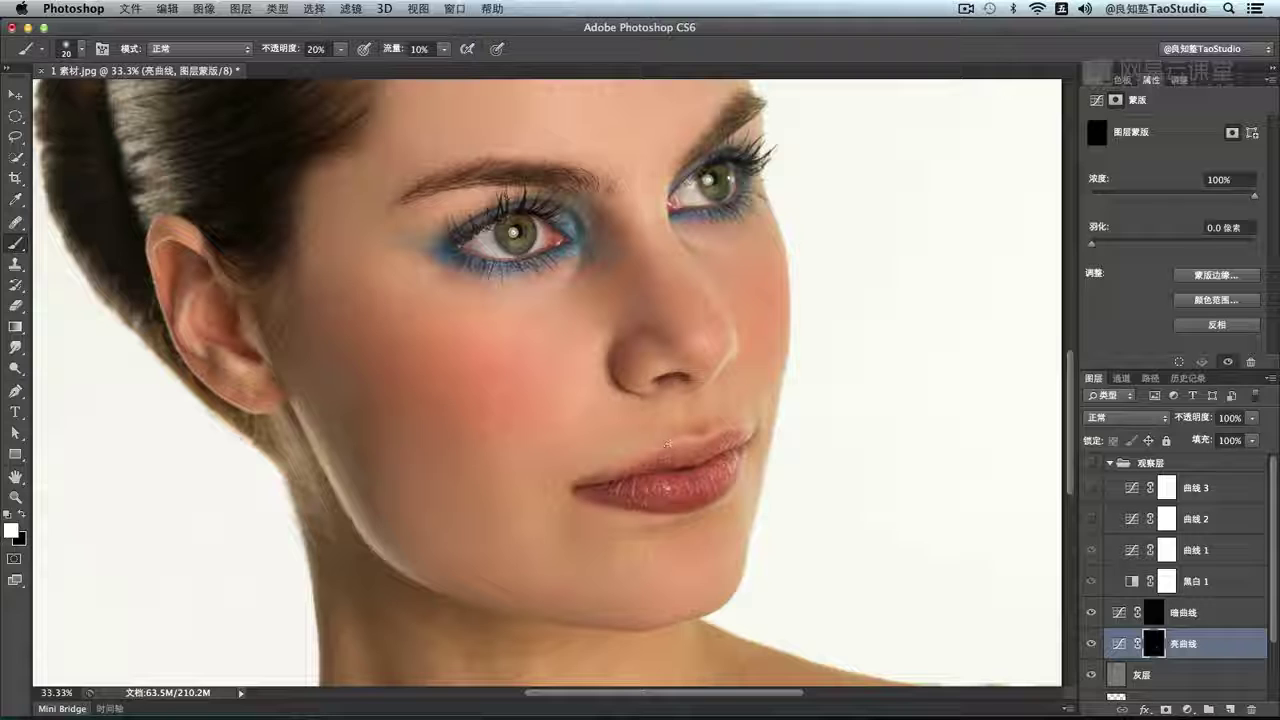
Lighten the body of the upper lip toward the far mouth corner with the Brush at 25 to 45 px
key("bracketright")
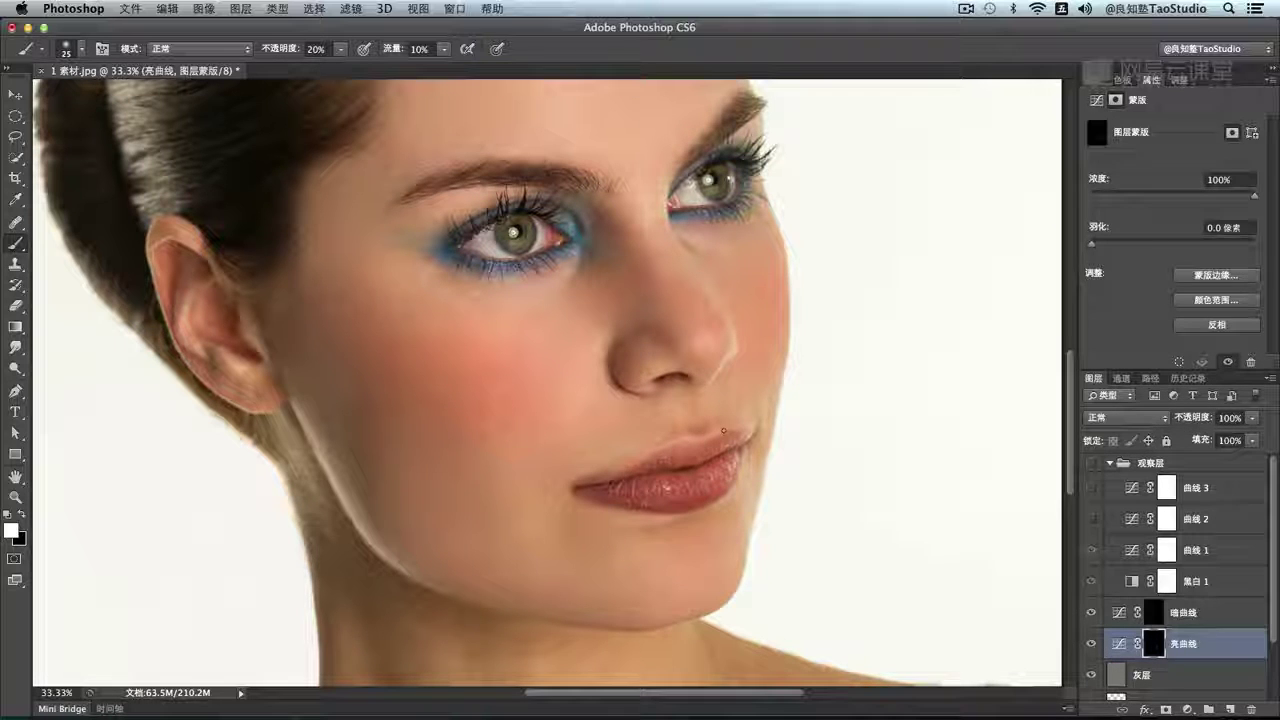
key("bracketright")
key("bracketright")
key("bracketright")
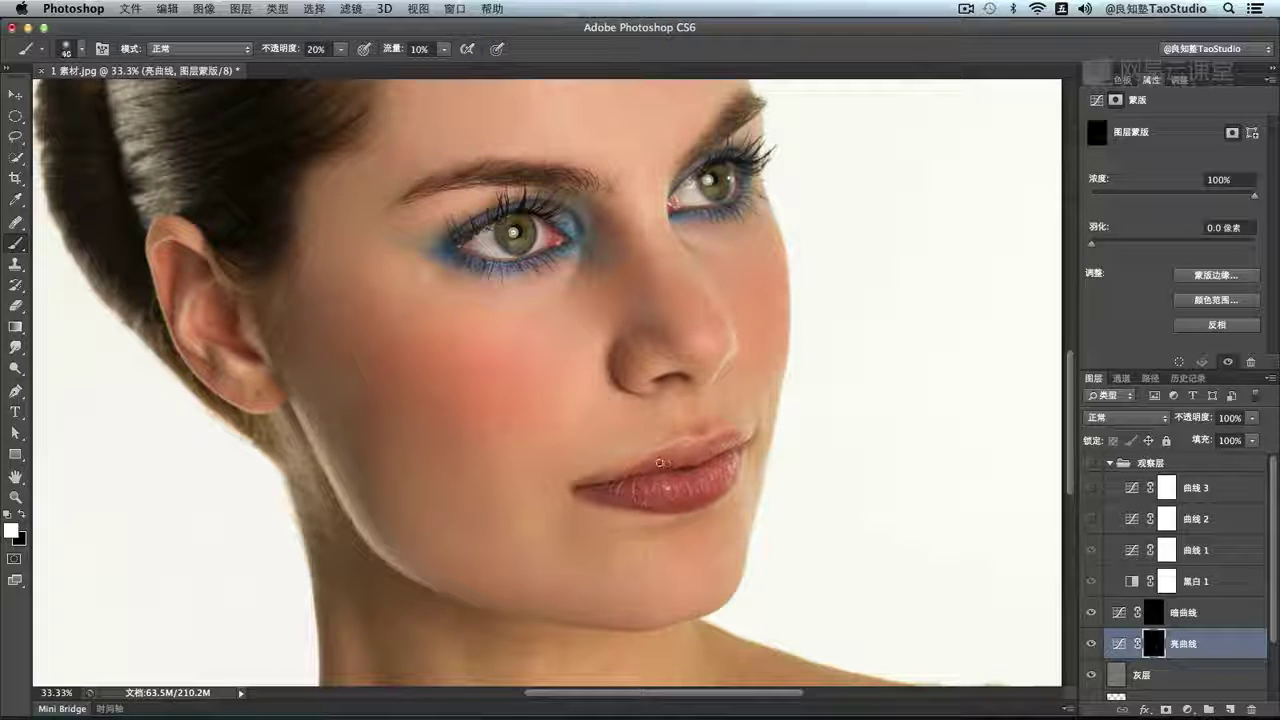
key("bracketleft")
key("bracketleft")
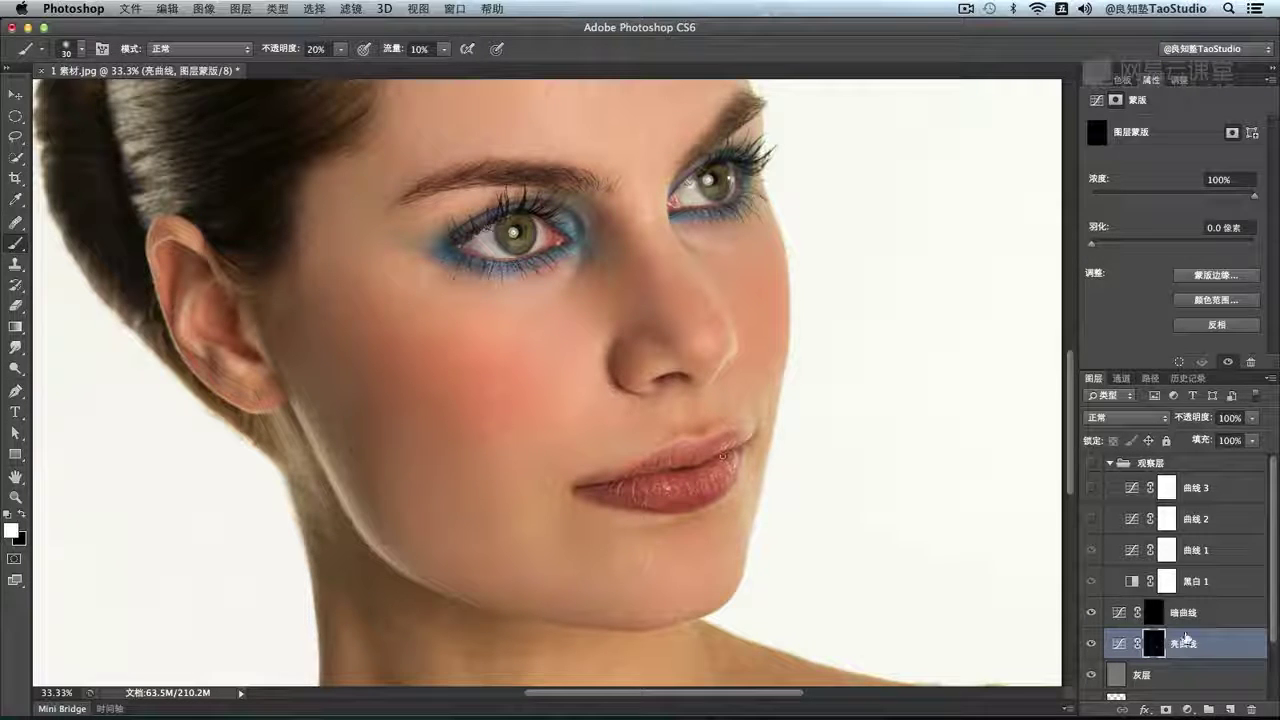
Target the 暗曲线 mask and darken the line between the lips and the lower lip with the Brush, using sizes from 35 to 50 px
left_click(1155, 619)
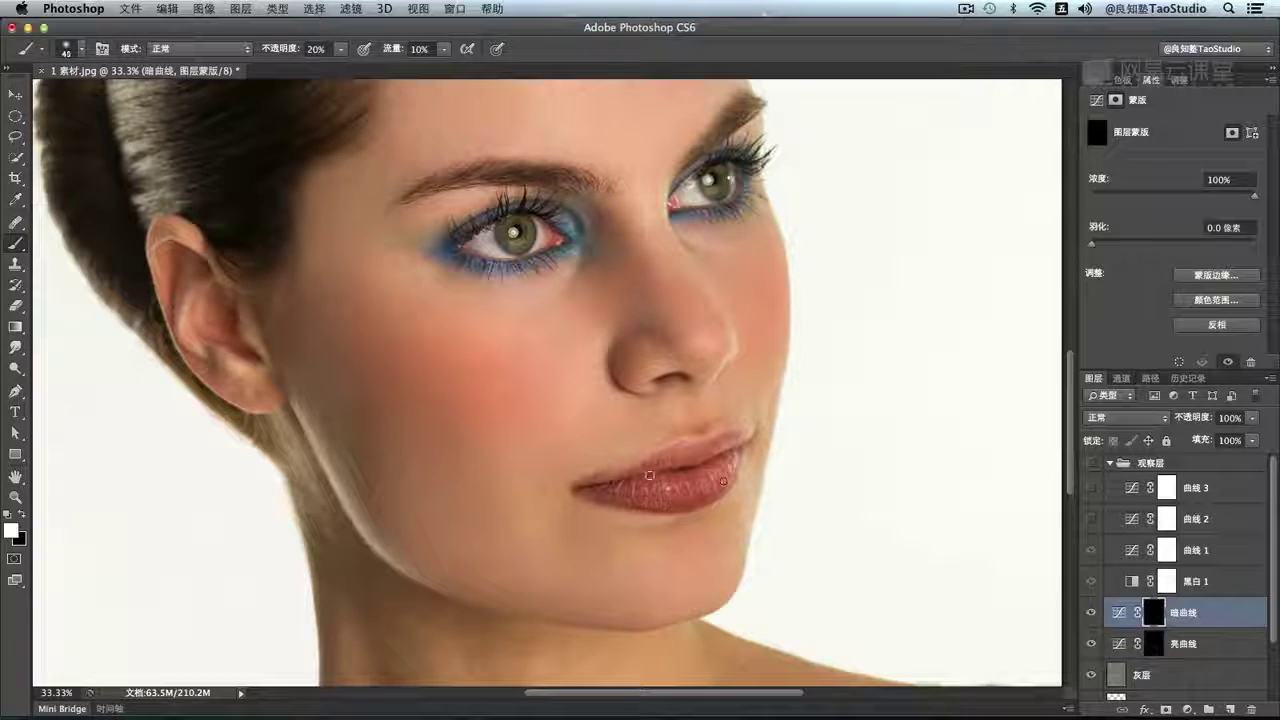
key("bracketright")
key("bracketright")
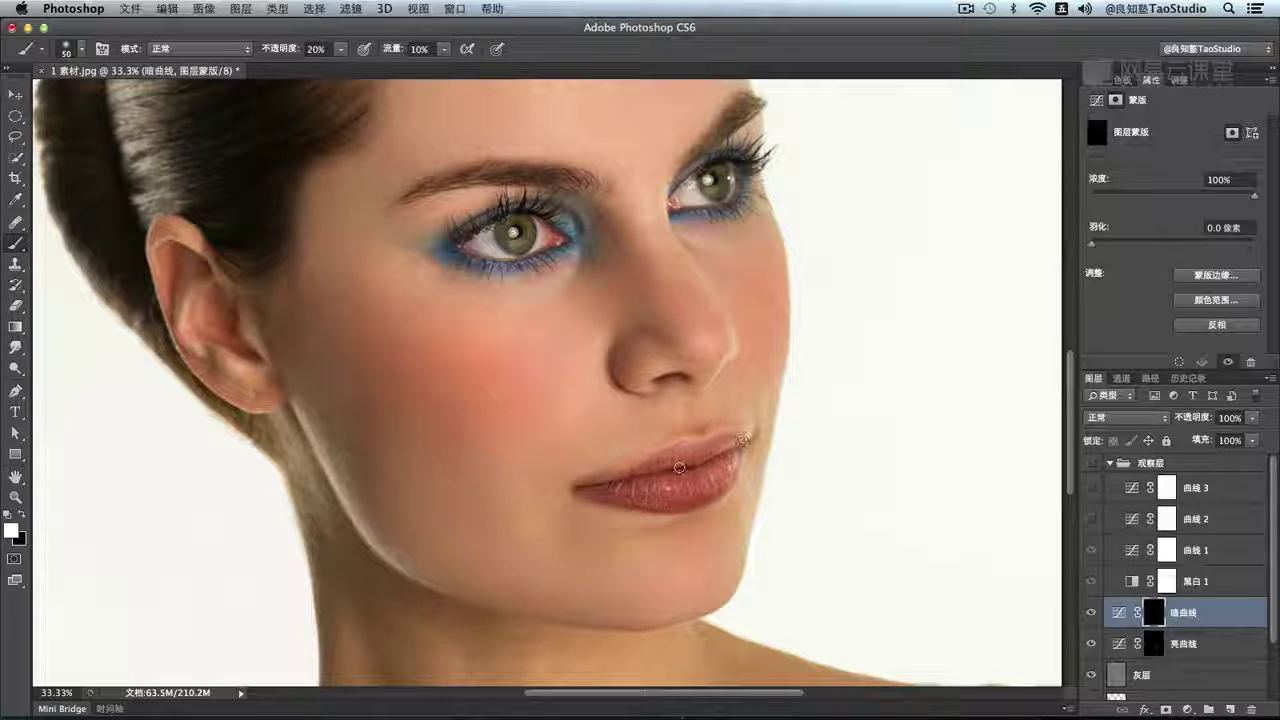
key("bracketright")
left_click_drag(583, 490, 690, 458)
key("bracketleft")
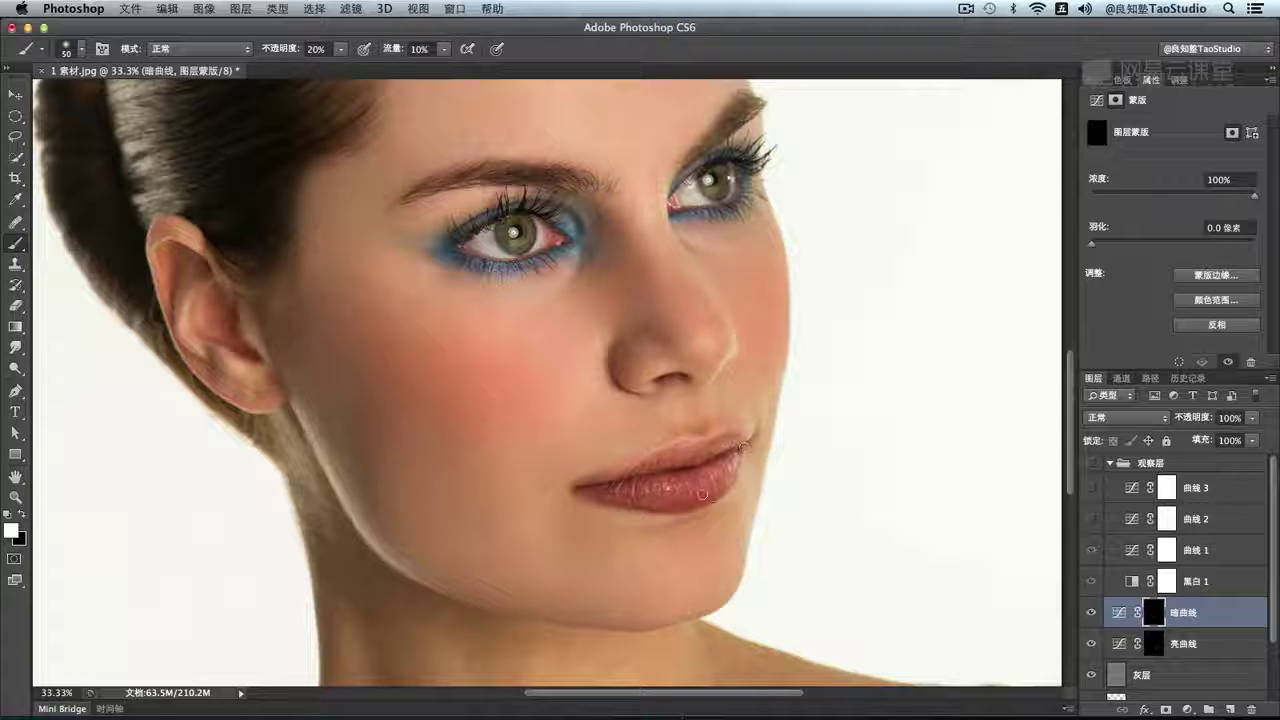
key("bracketleft")
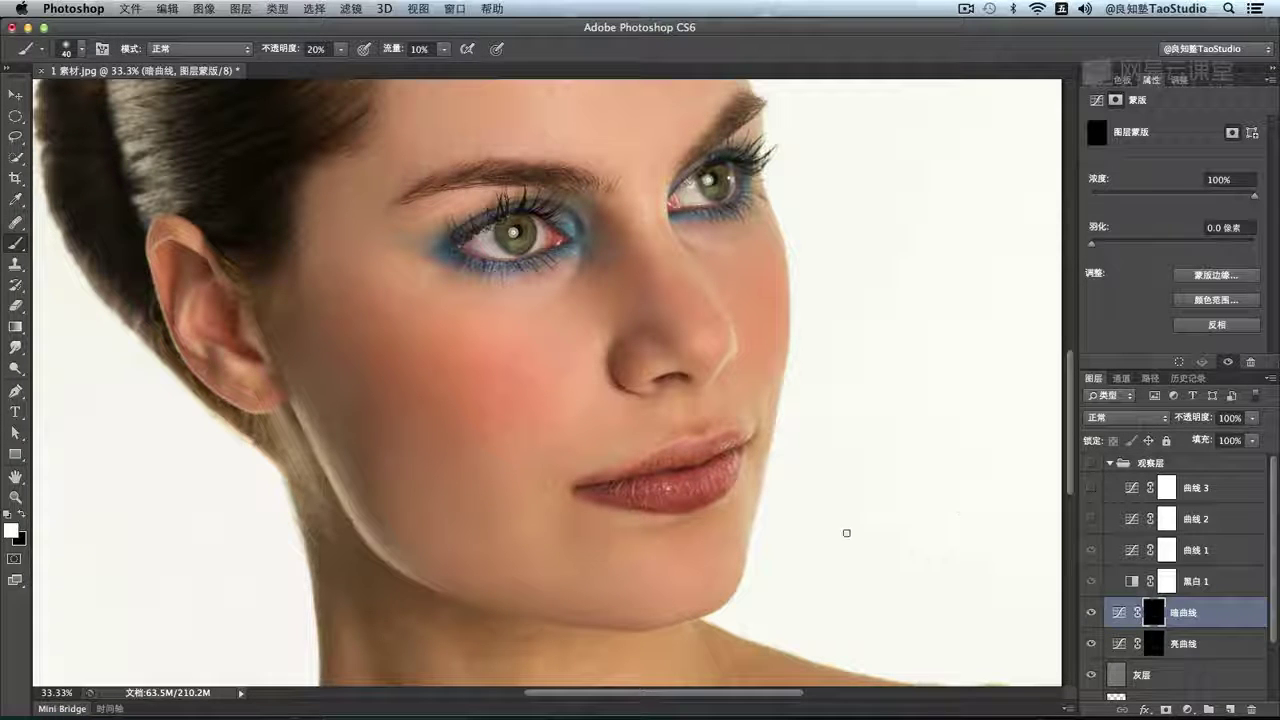
key("bracketleft")
key("bracketleft")
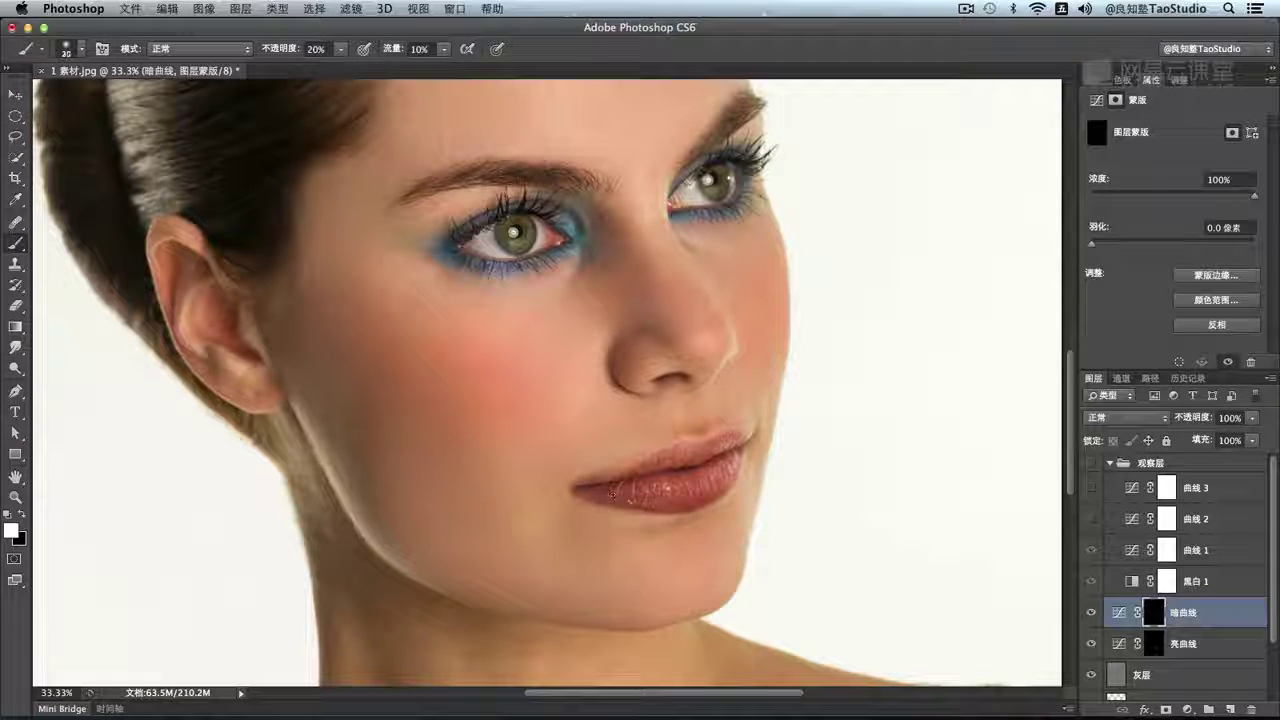
Target the 亮曲线 mask and lighten the lower lip's edge near the closer mouth corner with the Brush at 20 to 25 px
key("alt+bracketleft")
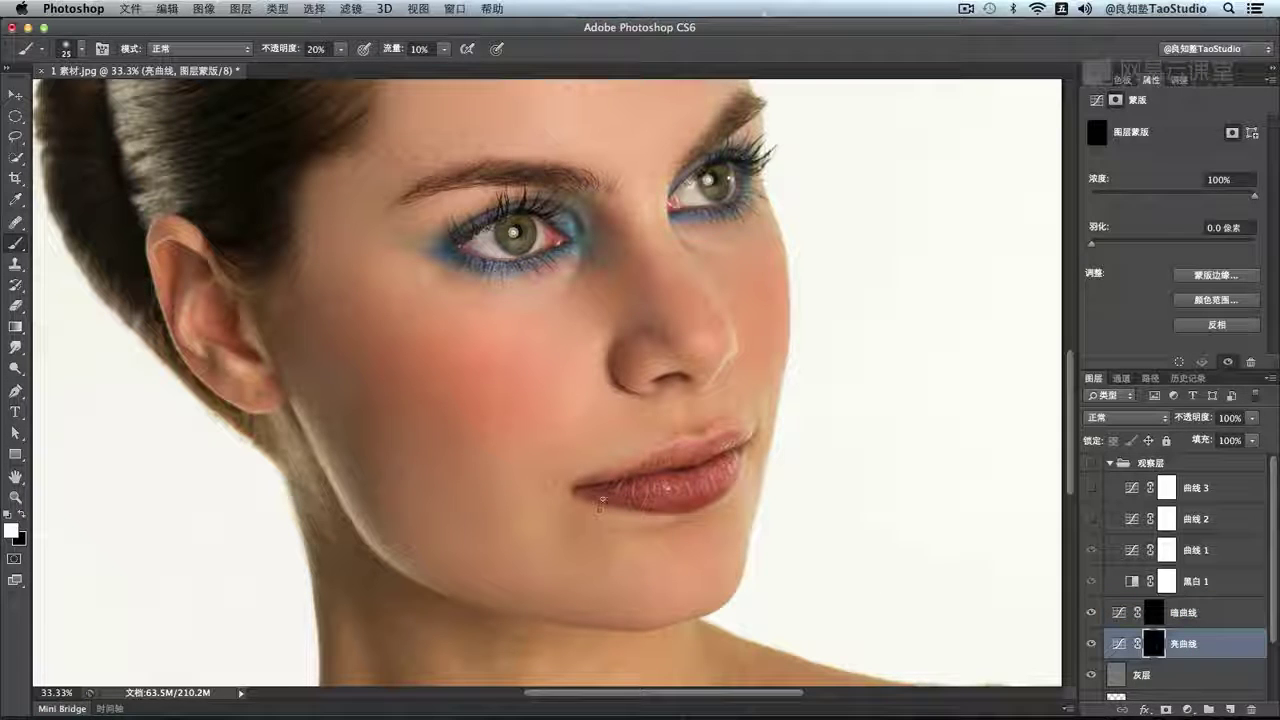
key("bracketleft")
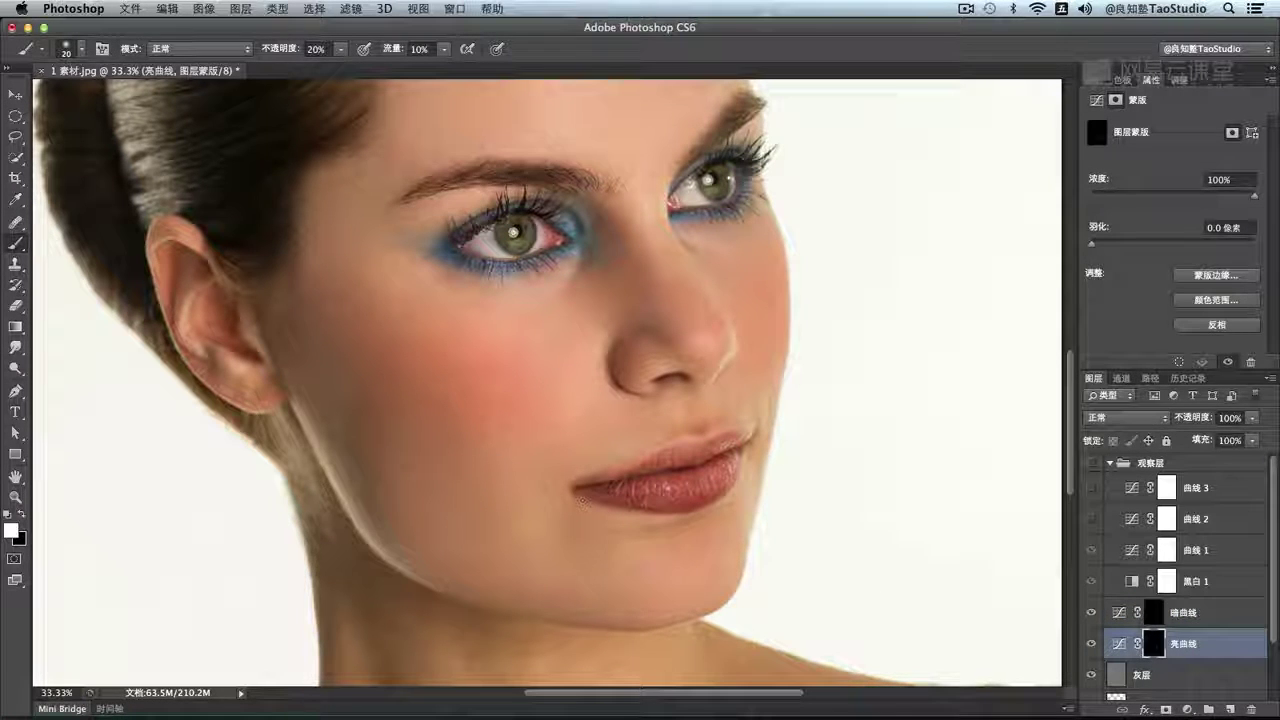
key("bracketleft")
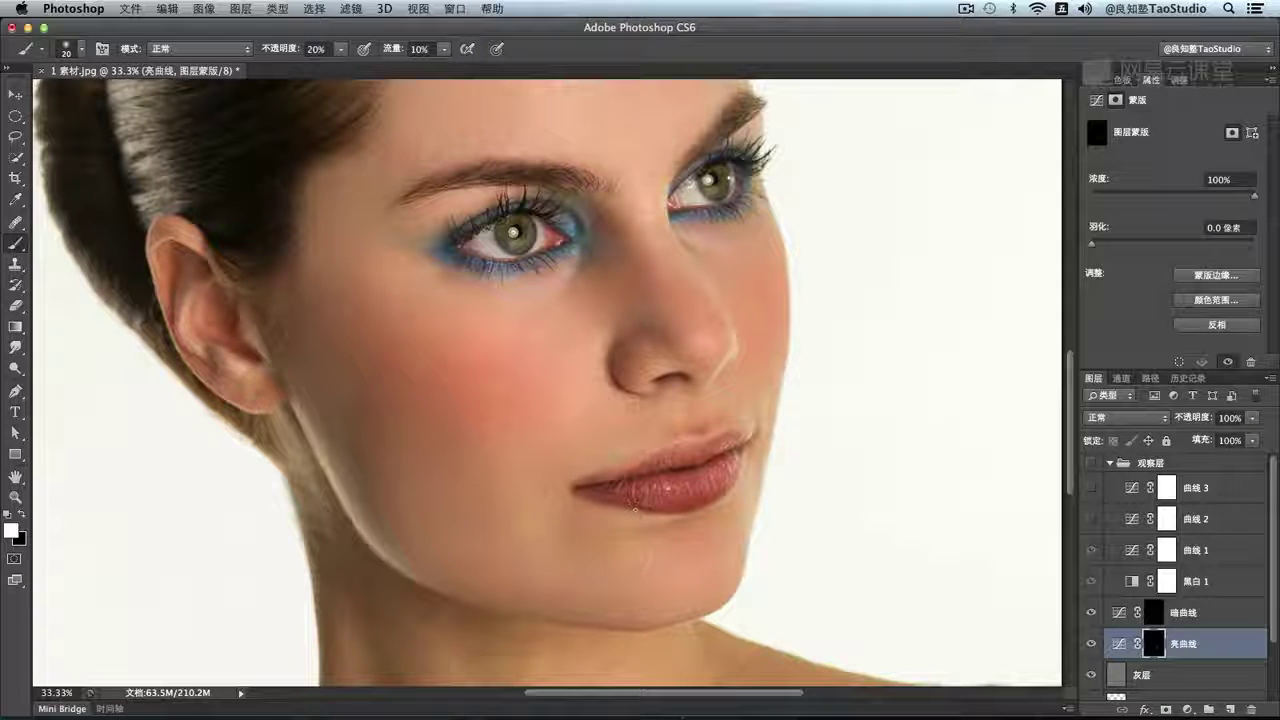
Check the whole portrait, then touch up the lower lip on the 亮曲线 mask with a 20 px Brush at 10% opacity
key("super+minus")
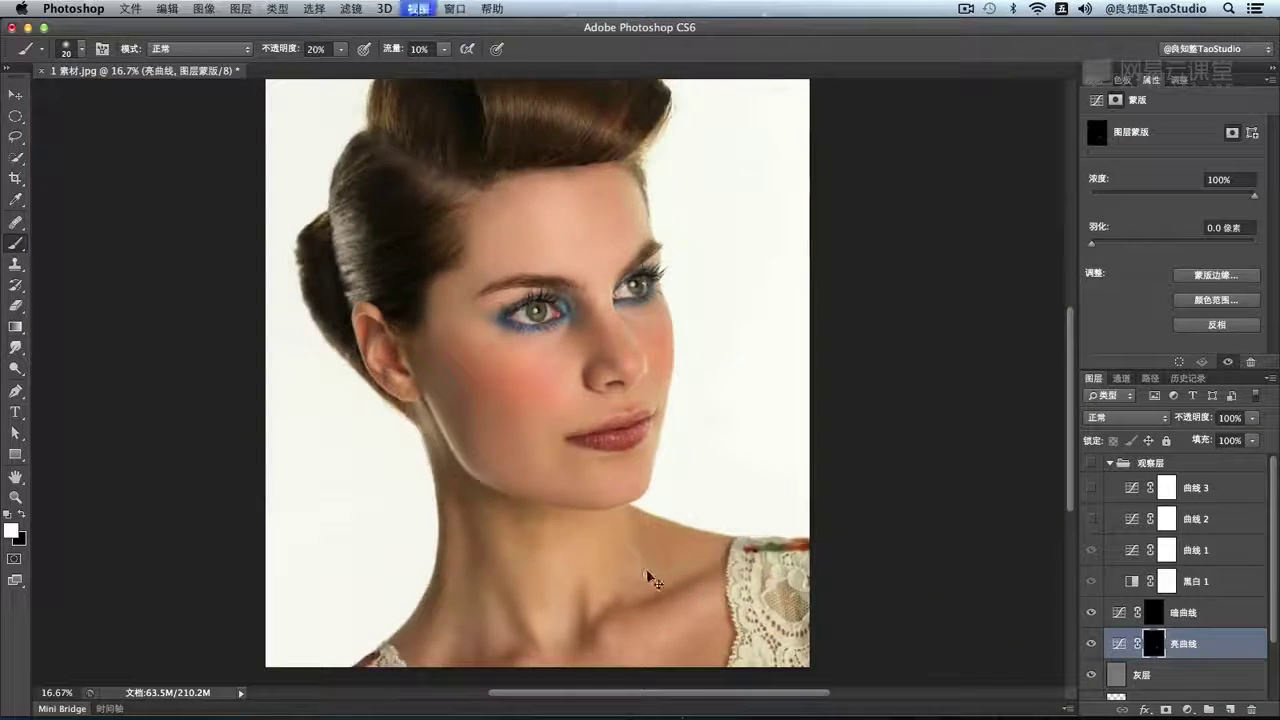
key("super+minus")
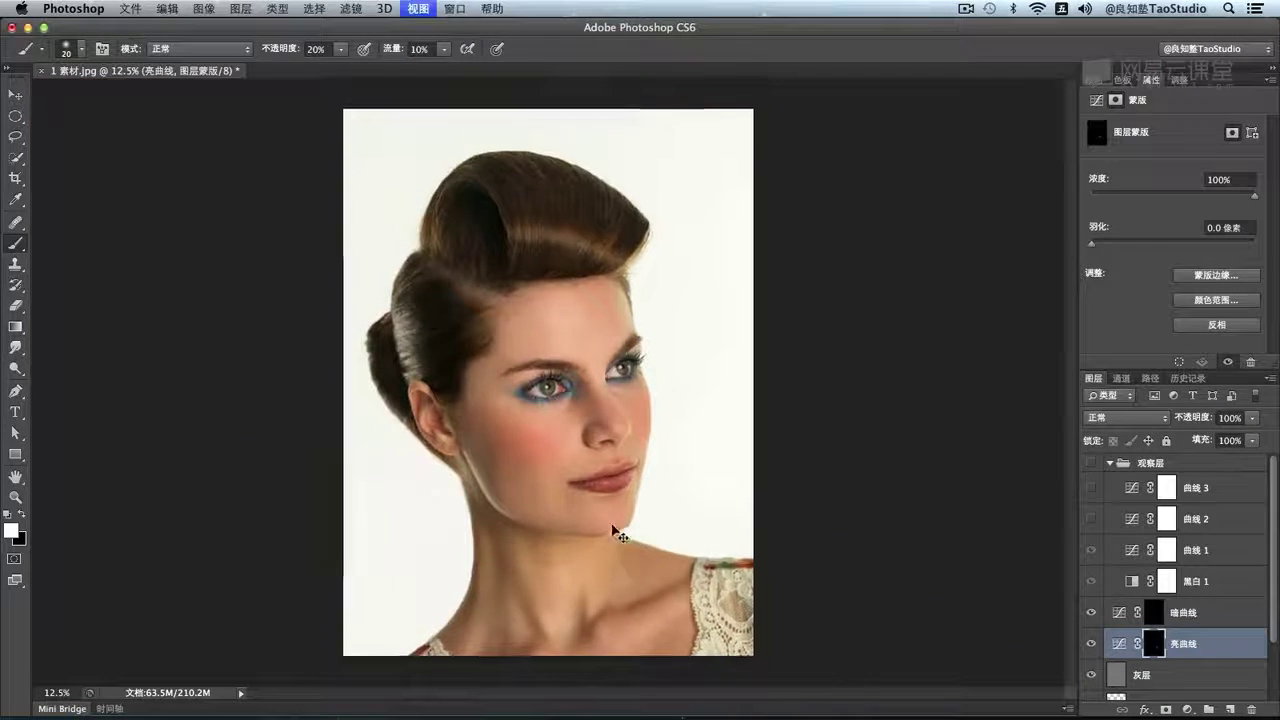
key("super+plus")
key("super+plus")
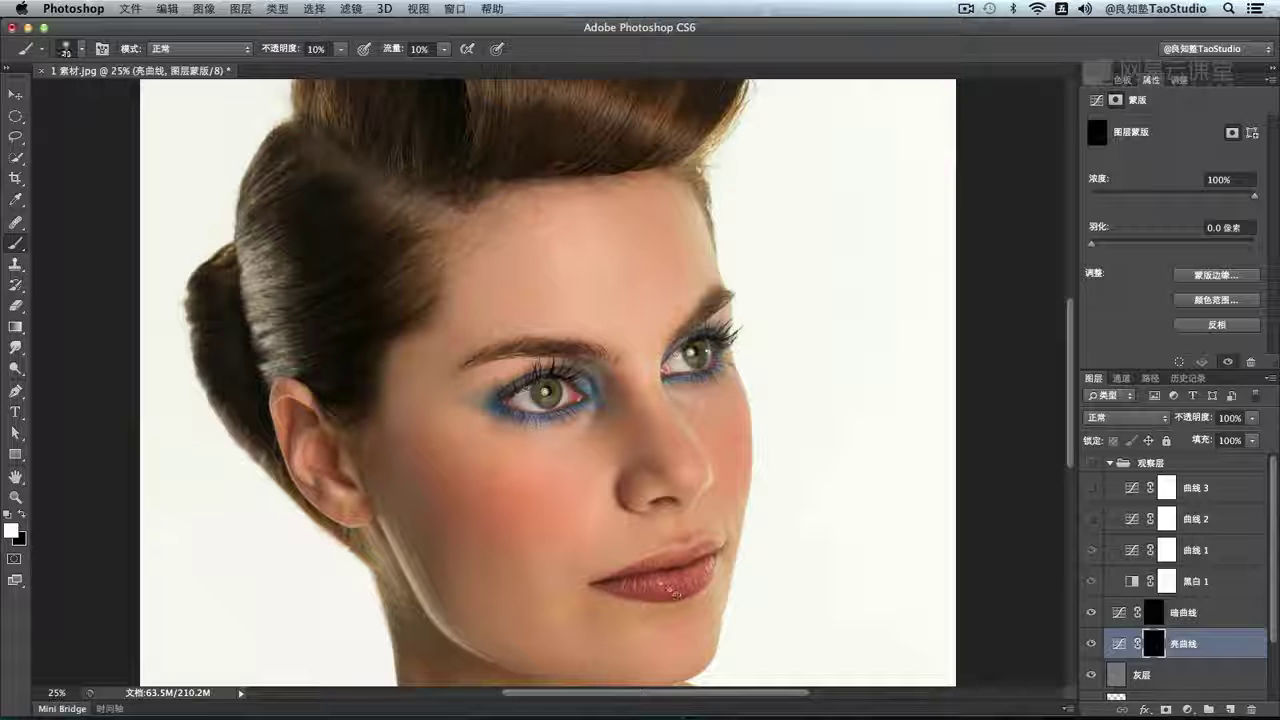
key("bracketleft")
key("bracketleft")
key("bracketleft")
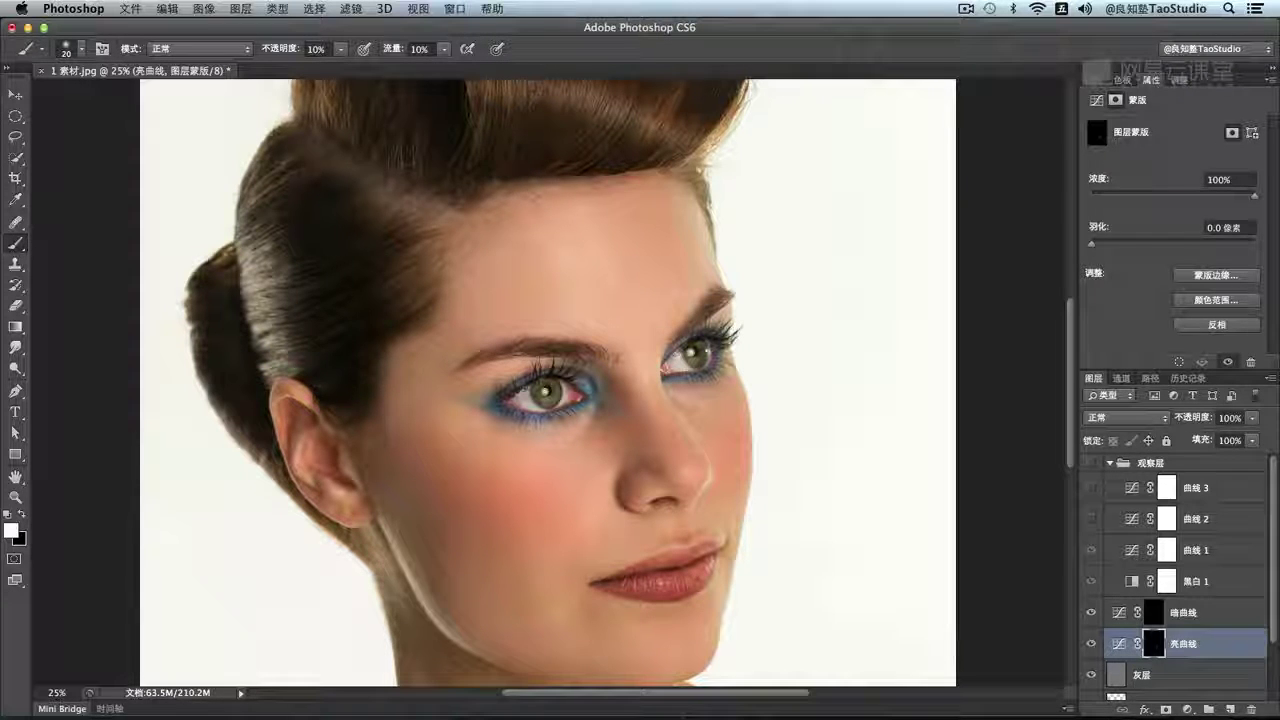
Fit the portrait on screen and toggle the 亮曲线 and 暗曲线 layers to compare the retouch before and after
double_click(15, 476)
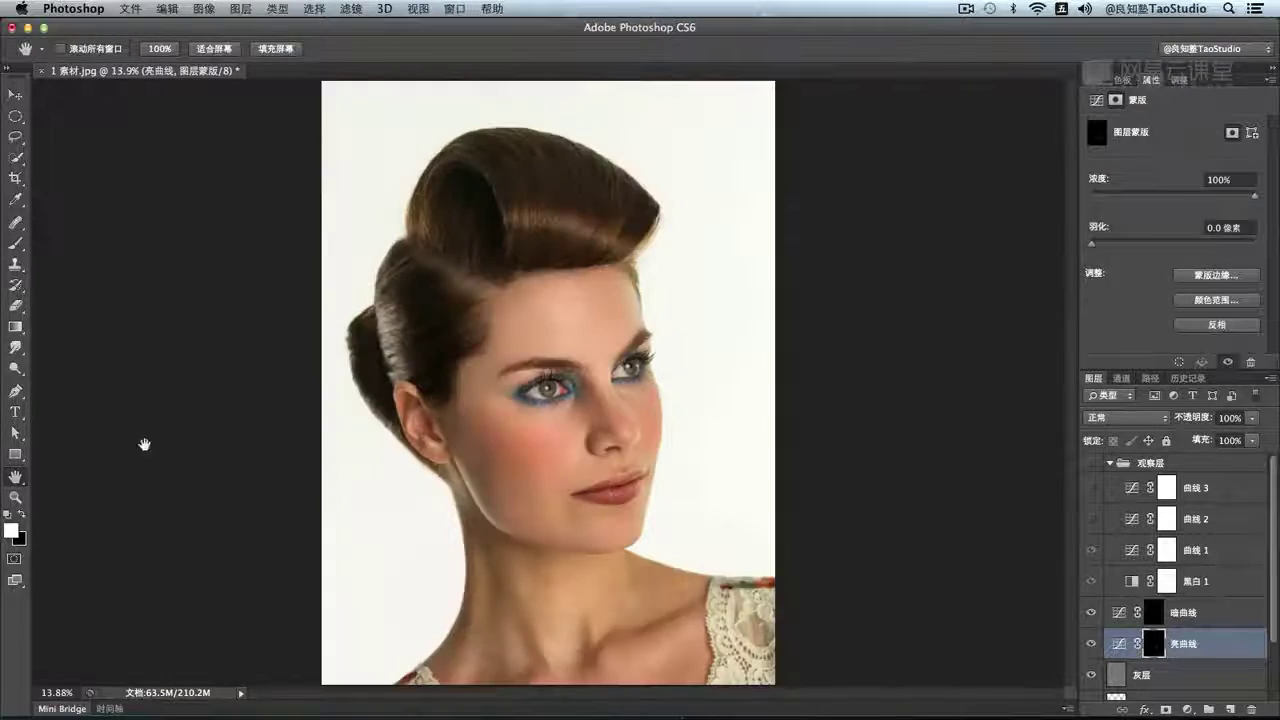
left_click(1091, 641)
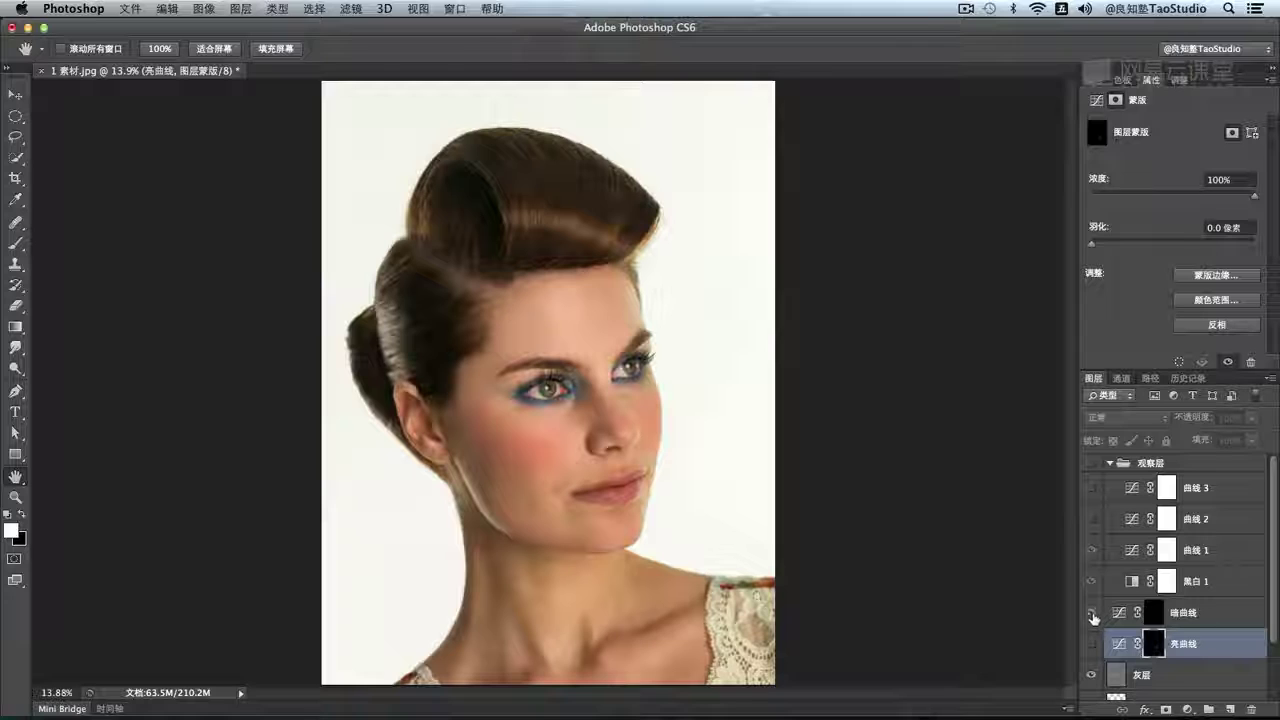
left_click(1091, 643)
left_click(1091, 643)
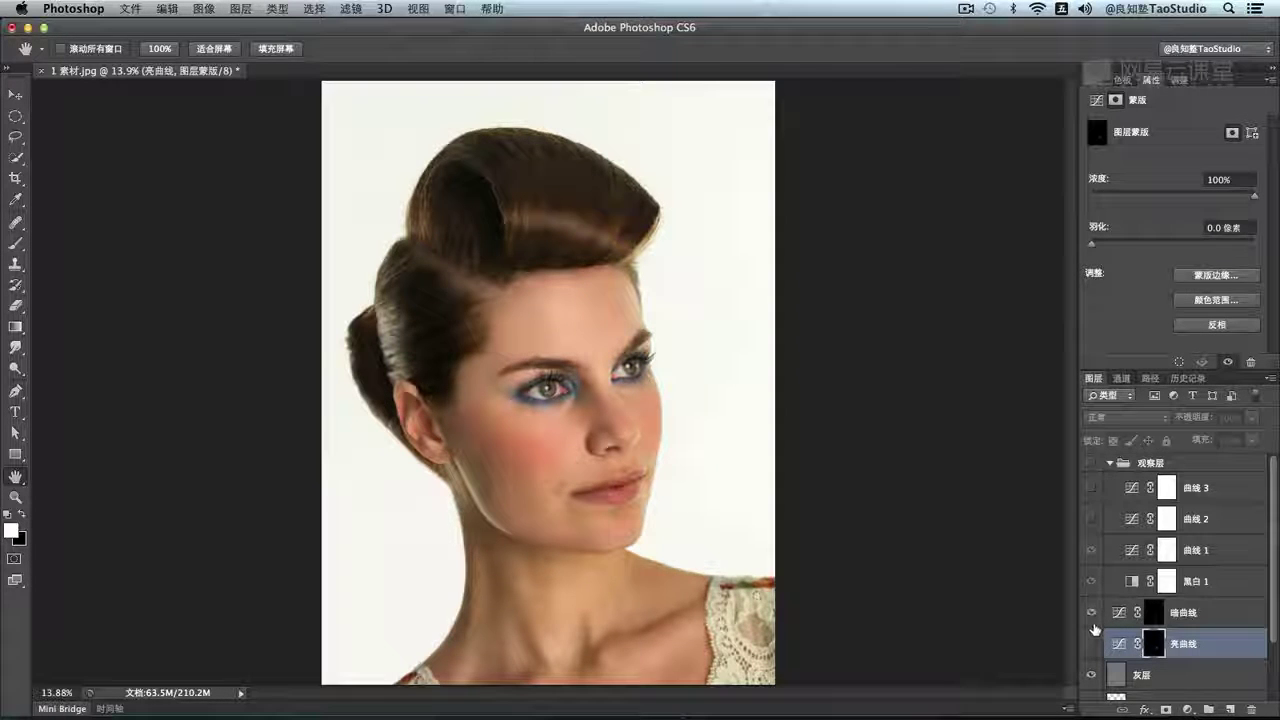
left_click(1091, 643)
left_click(1091, 643)
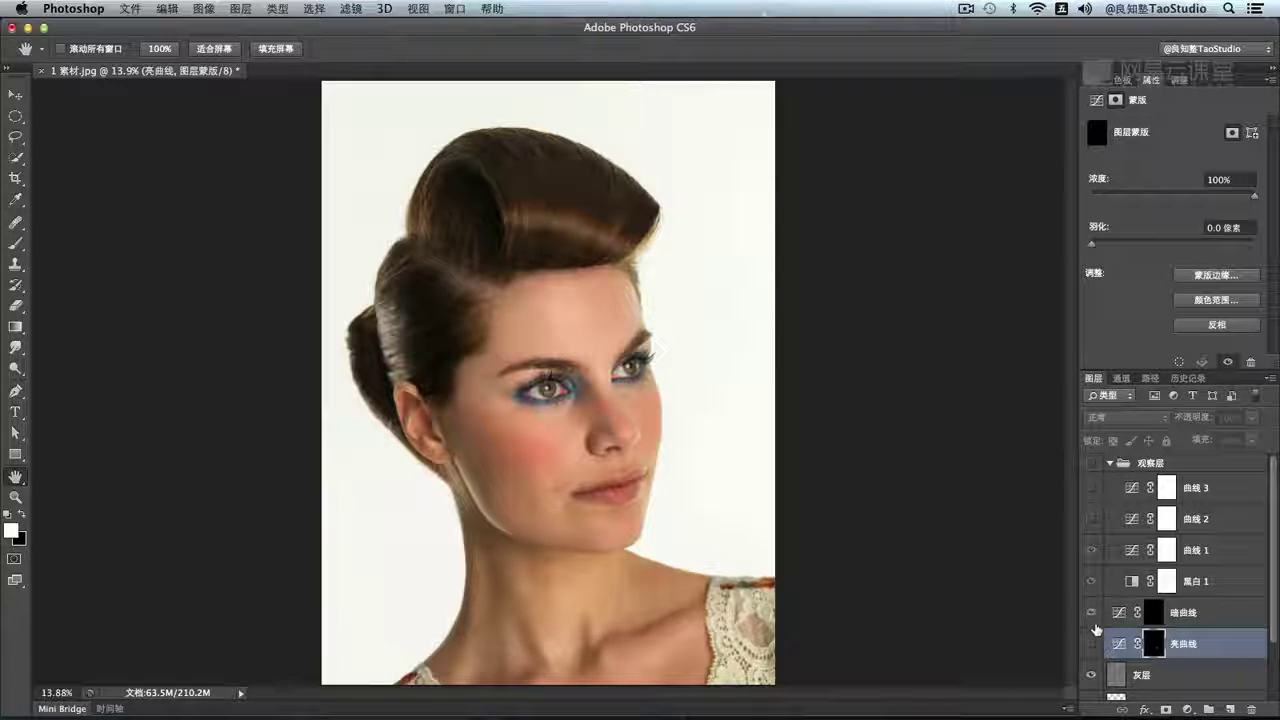
left_click(1092, 641)
left_click(1097, 630)
left_click(1098, 632)
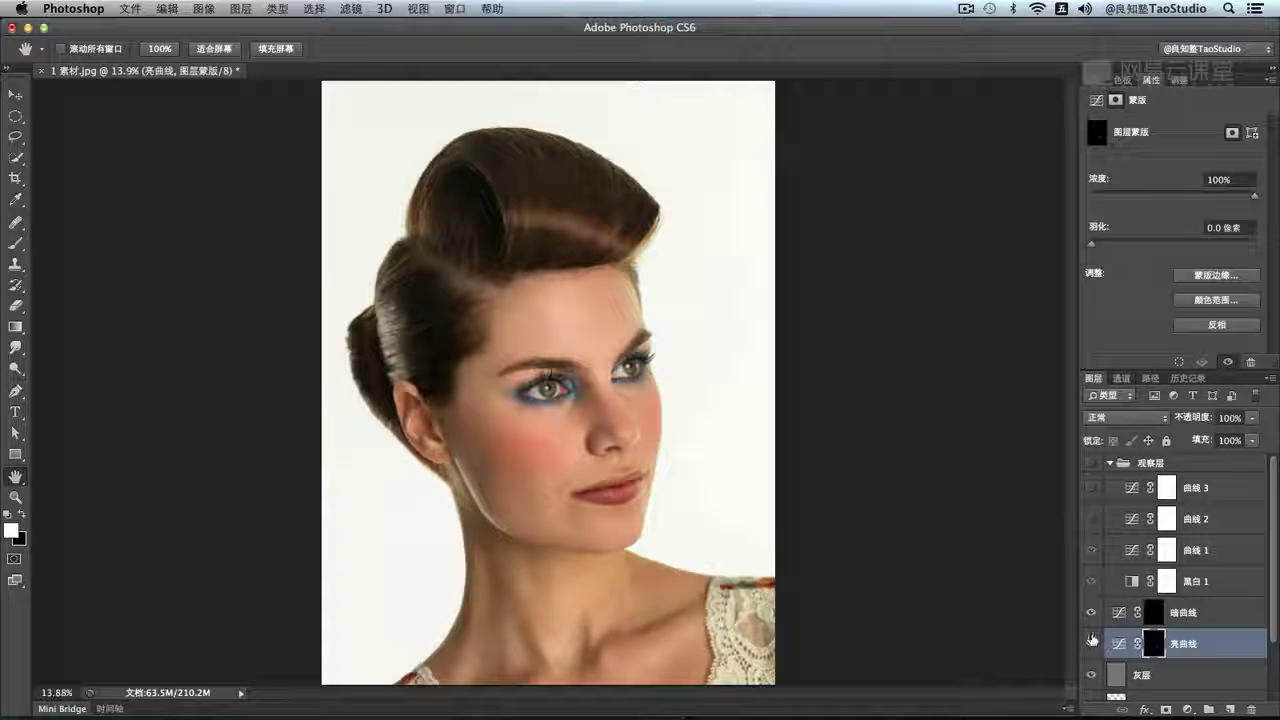
left_click(1091, 643)
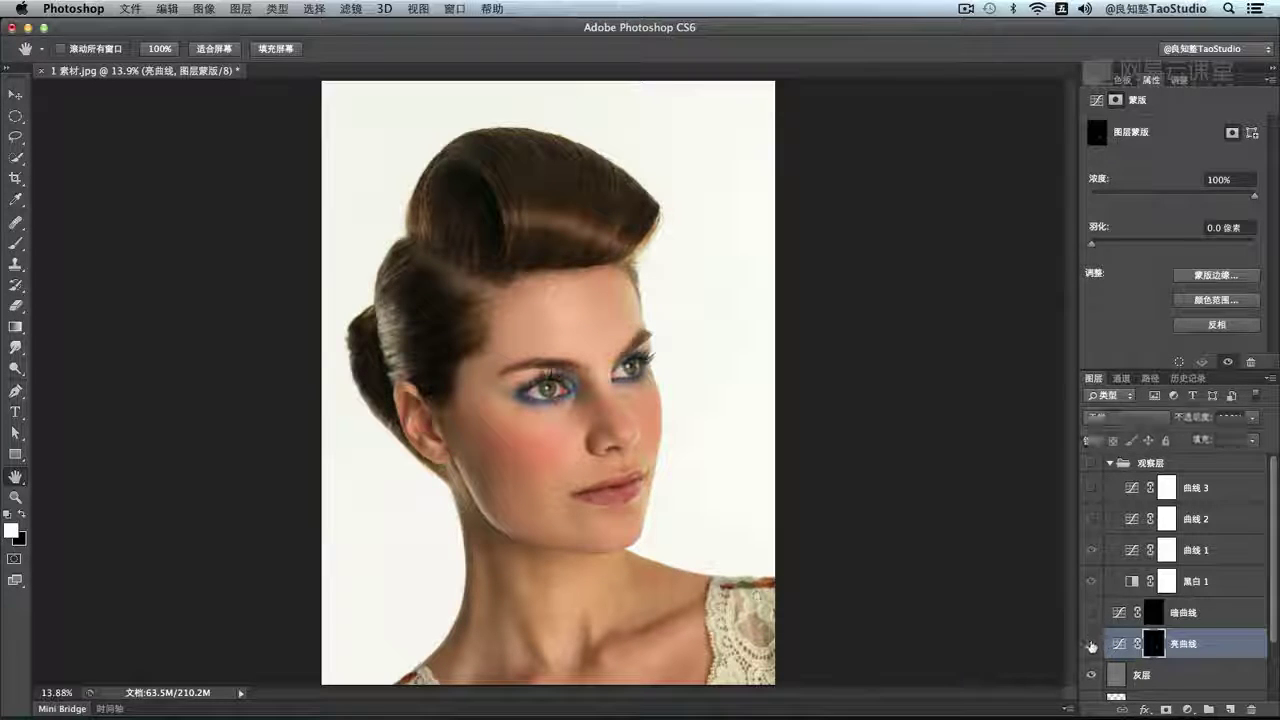
left_click(1091, 643)
Examine the painted areas of the 暗曲线 and 亮曲线 layer masks on their own, then return to the image
left_click(1155, 615)
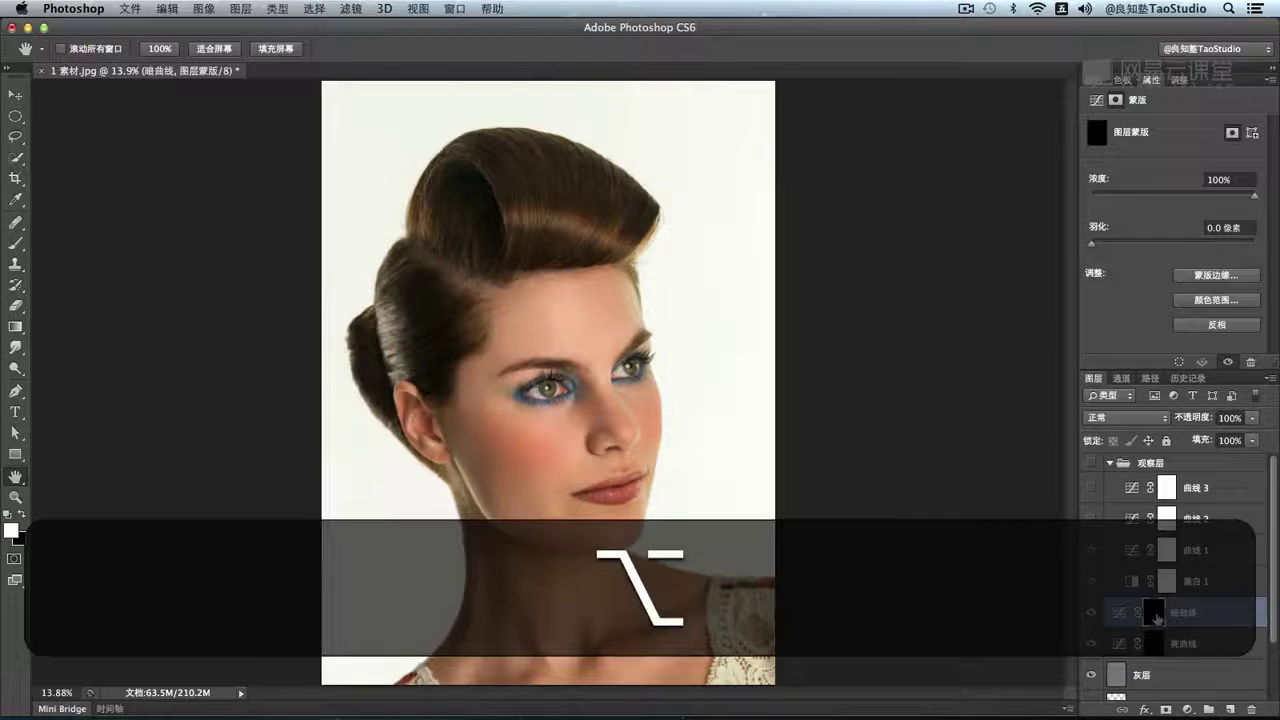
left_click(1155, 615, "alt")
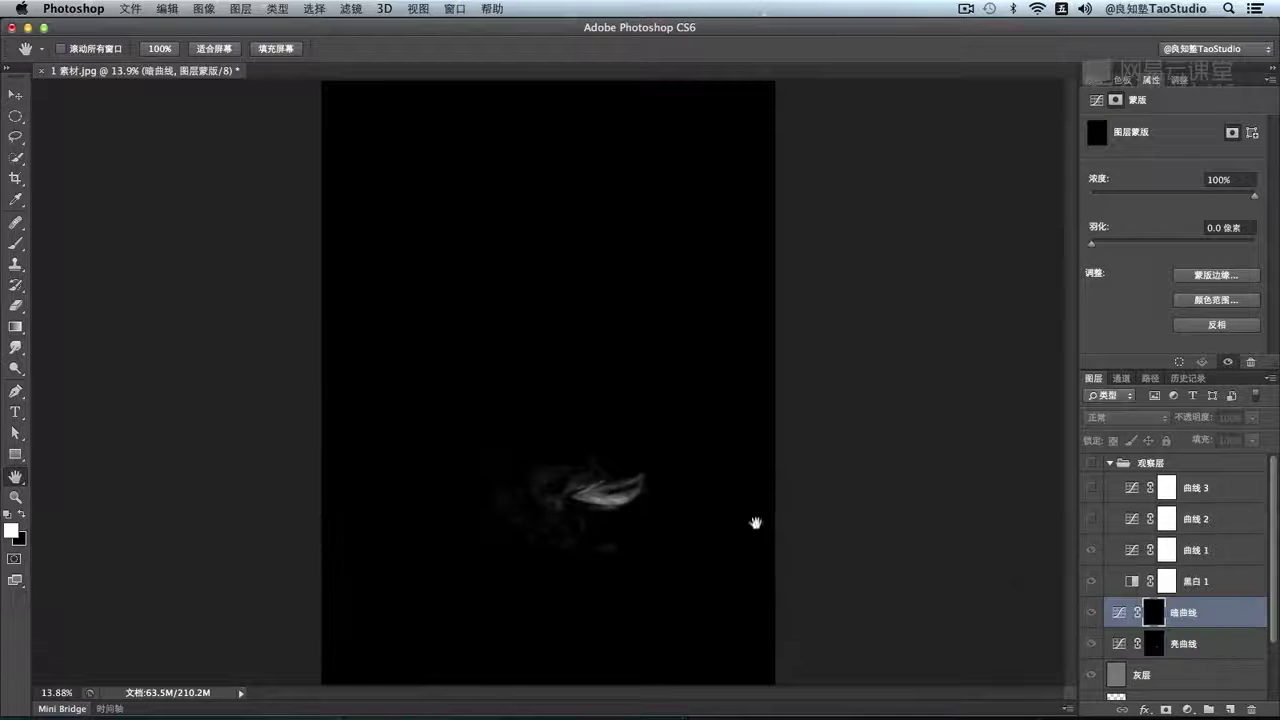
key("alt")
left_click(1155, 648)
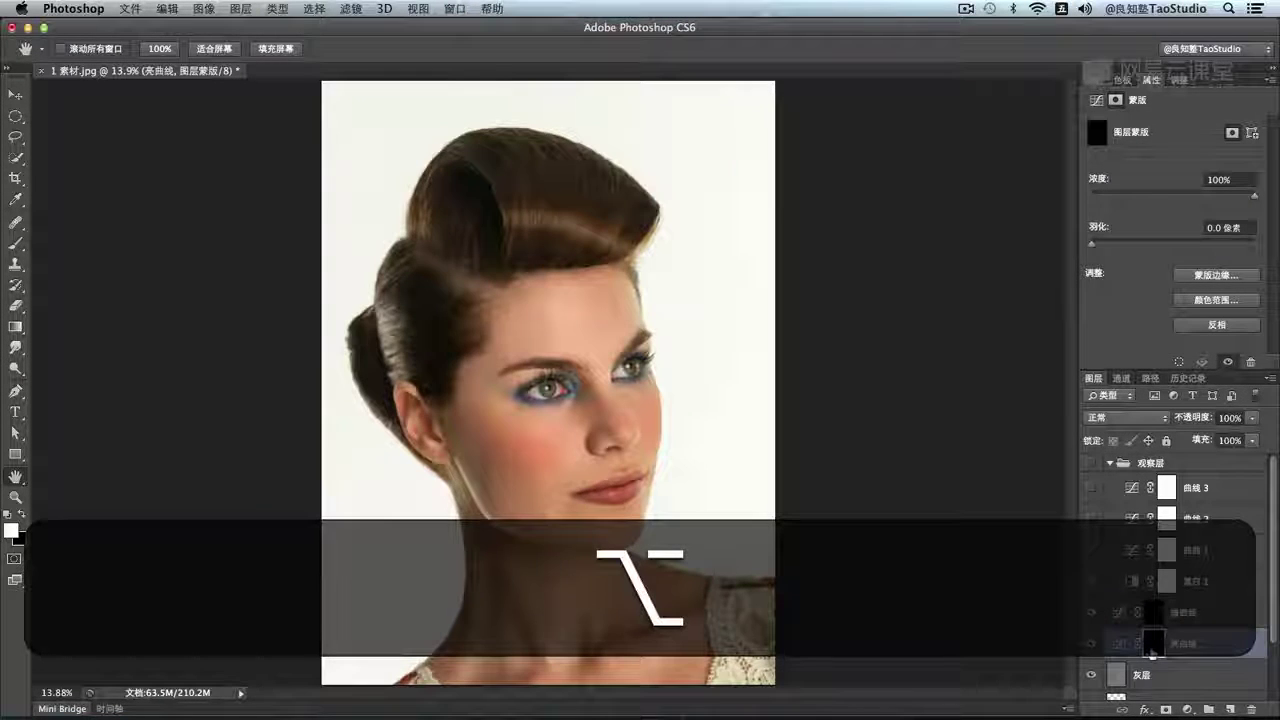
left_click(1153, 650, "alt")
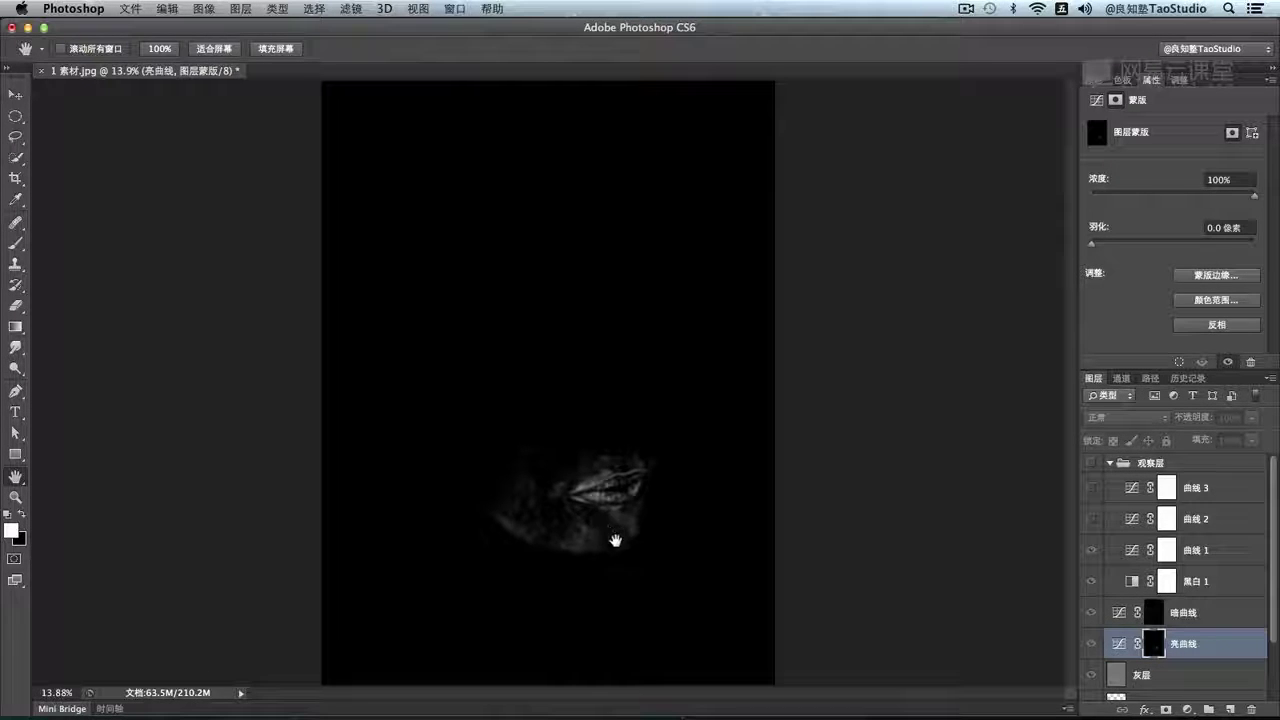
left_click(1120, 644)
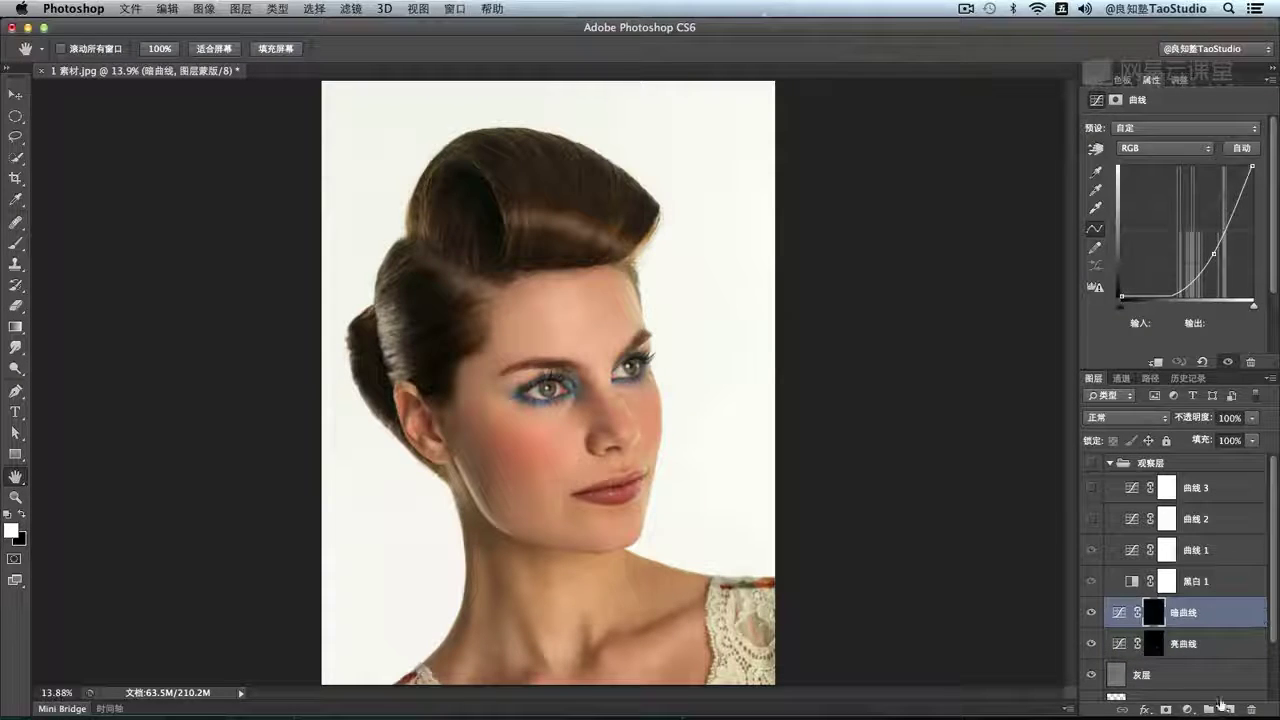
Add a new layer above 暗曲线, set its blend mode to 明度, and name it 明度
left_click(1229, 709)
left_click(1126, 418)
left_click(1108, 690)
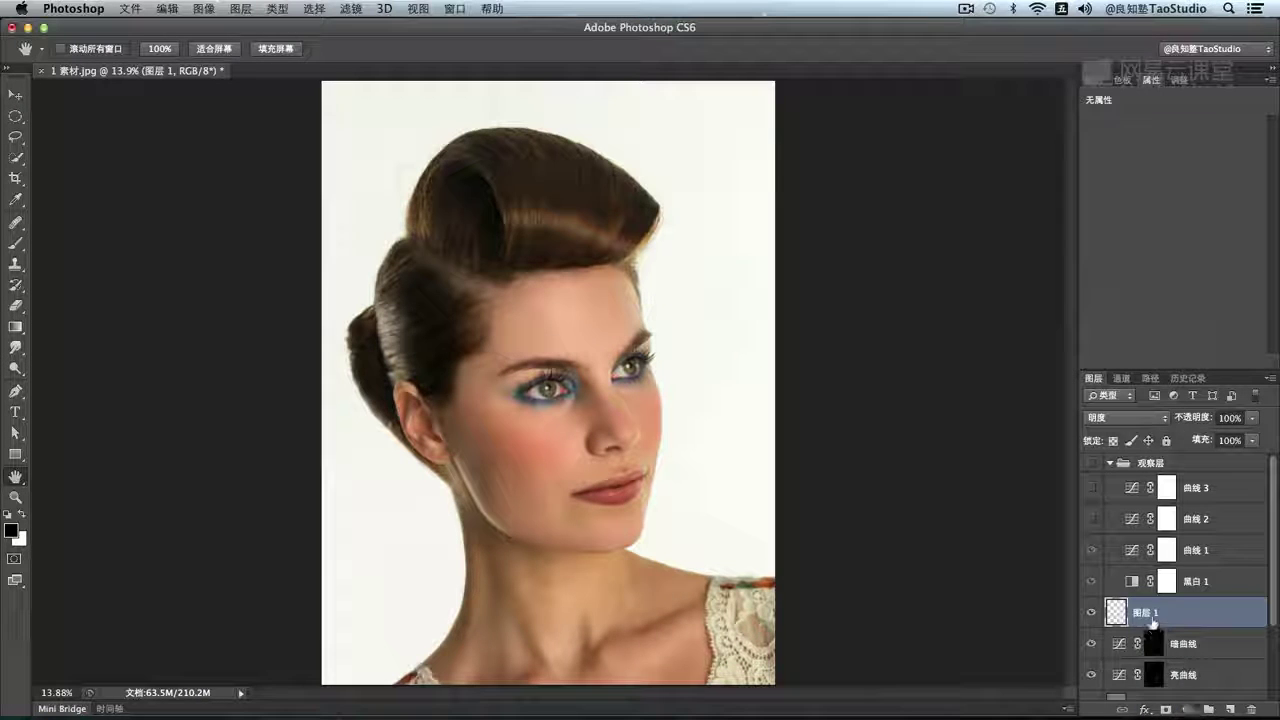
double_click(1146, 612)
type("度")
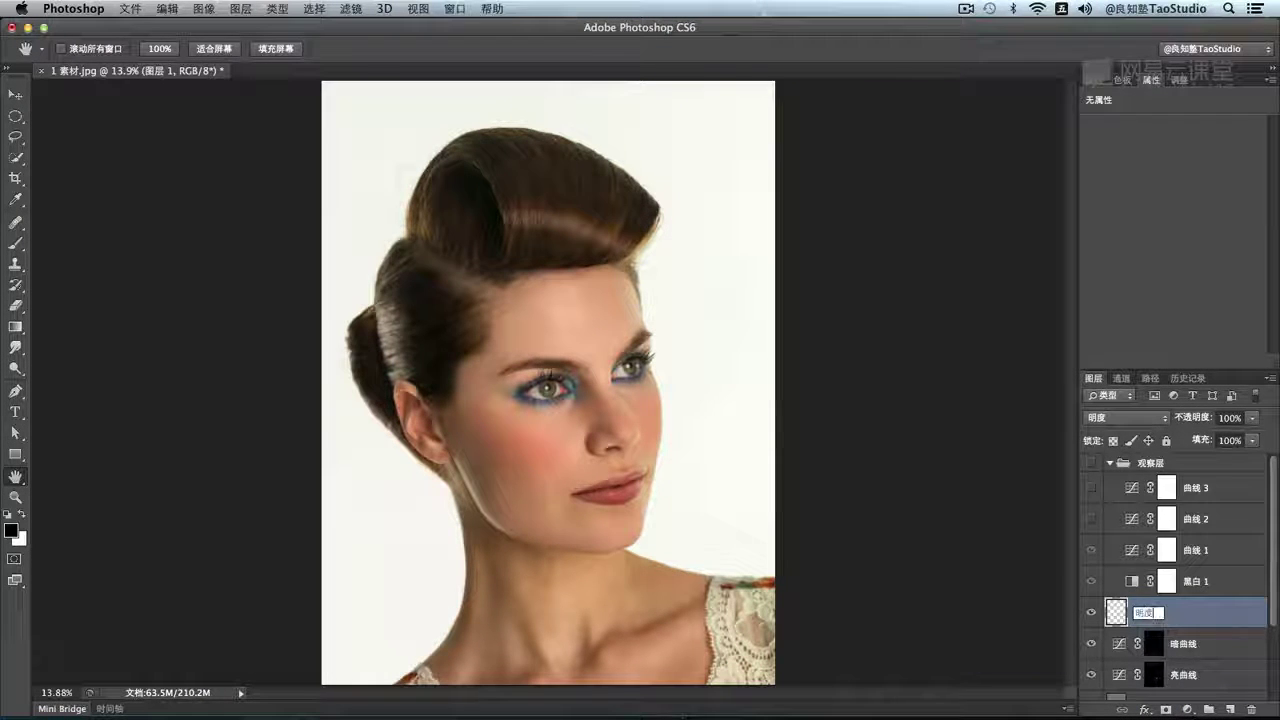
key("Return")
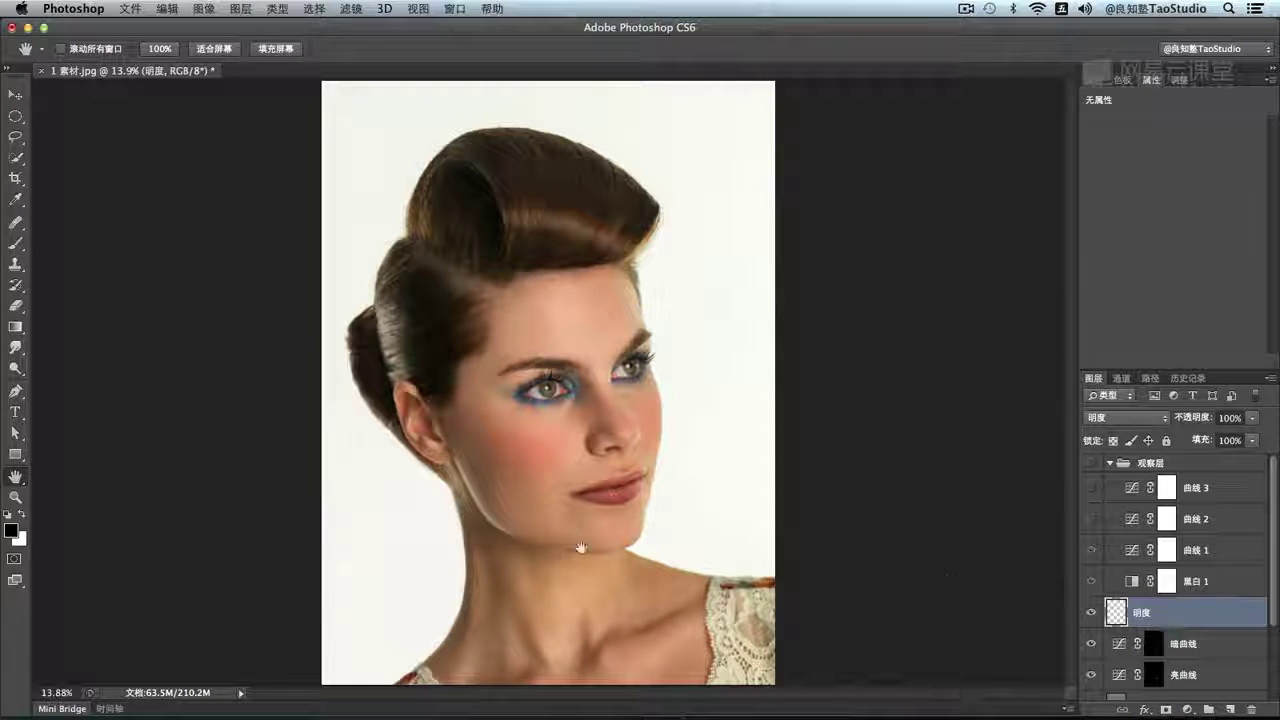
Show the 观察层 group in black and white and set the 曲线 1 shadow point to input 82, output 54
left_click(1091, 462)
left_click(1091, 549)
left_click(1091, 549)
left_click(1131, 550)
left_click_drag(1189, 270, 1164, 267)
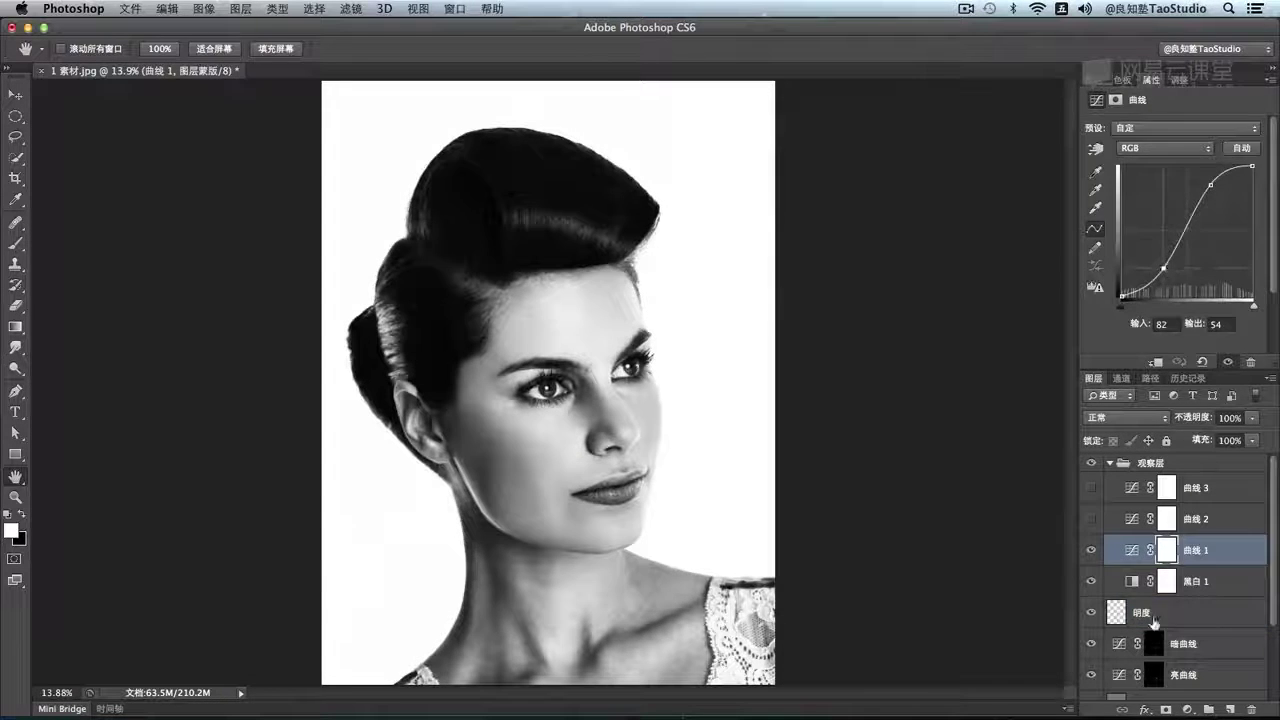
Brighten uneven shadows on the neck and chest of the 明度 layer with a white brush at 10% opacity, varying its size between 20 and 60
left_click(1154, 621)
key("b")
key("x")
key("bracketleft")
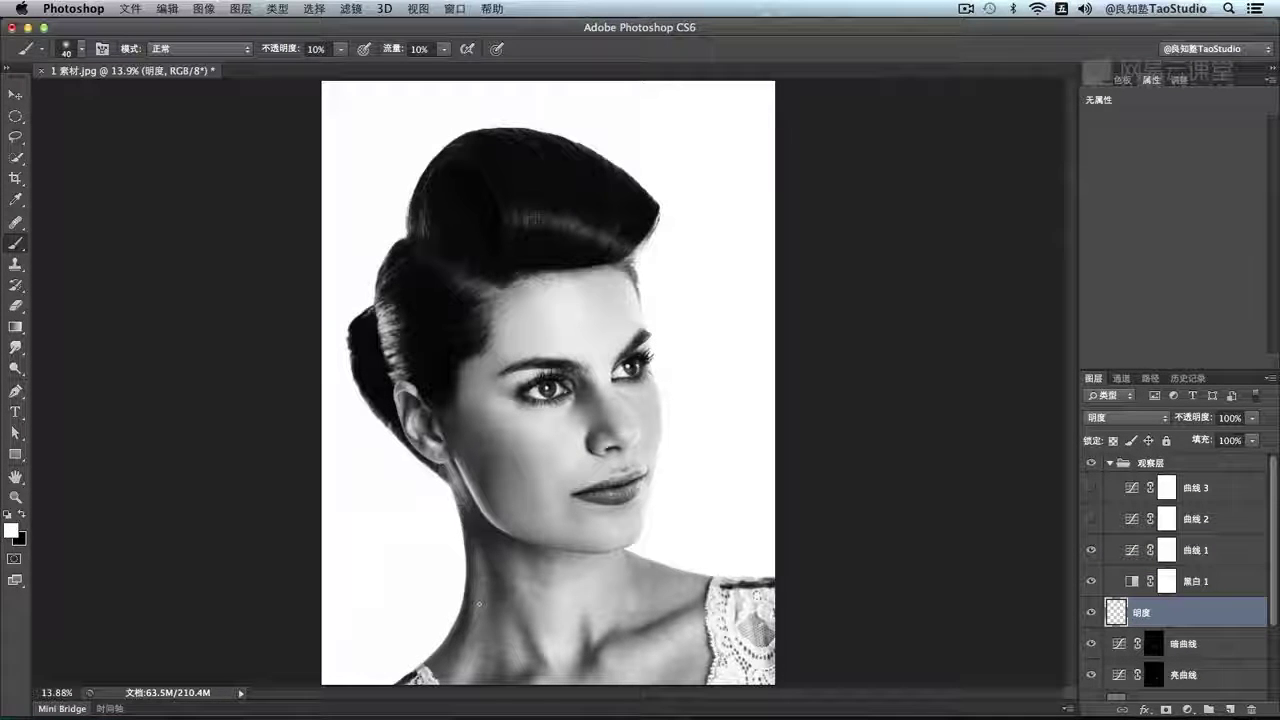
key("bracketright")
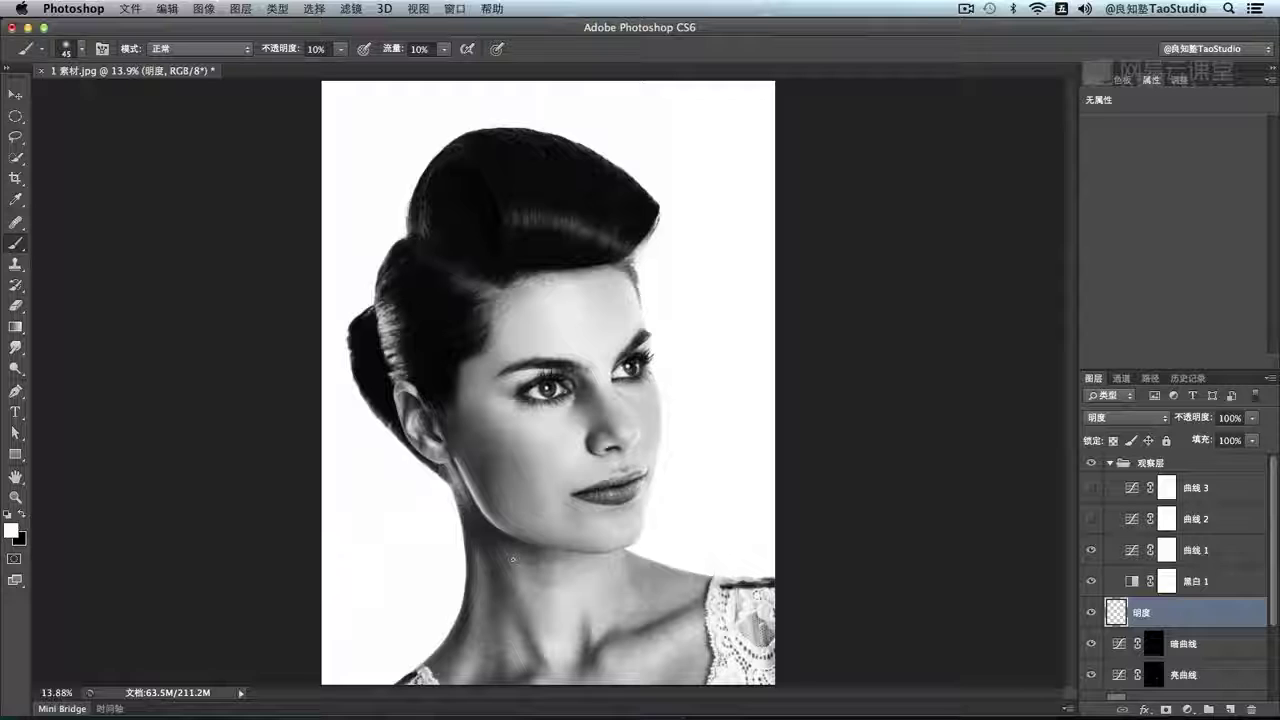
key("bracketleft")
key("bracketleft")
key("bracketleft")
key("bracketleft")
key("bracketleft")
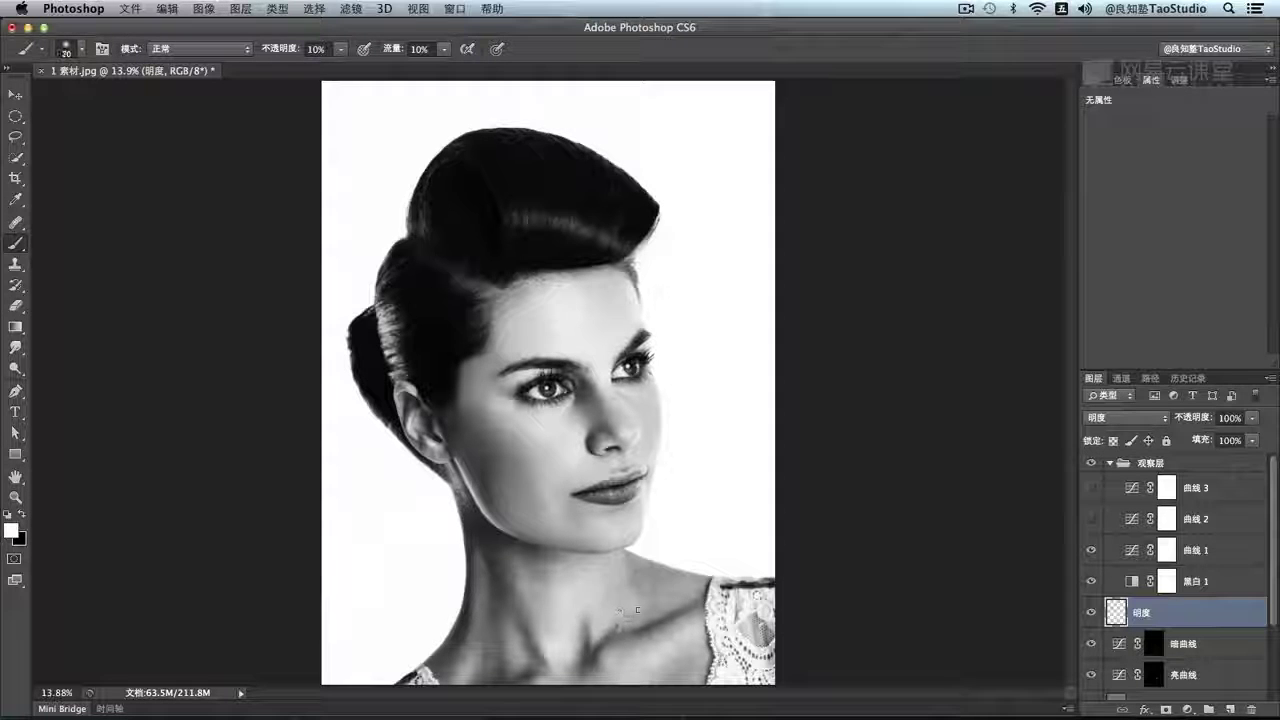
key("bracketright")
key("bracketright")
key("bracketright")
key("bracketright")
key("bracketright")
key("bracketright")
key("bracketright")
Strengthen the contrast of 曲线 1 by setting its shadow point to input 99, output 35
key("super+plus")
key("super+plus")
left_click_drag(662, 452, 661, 204)
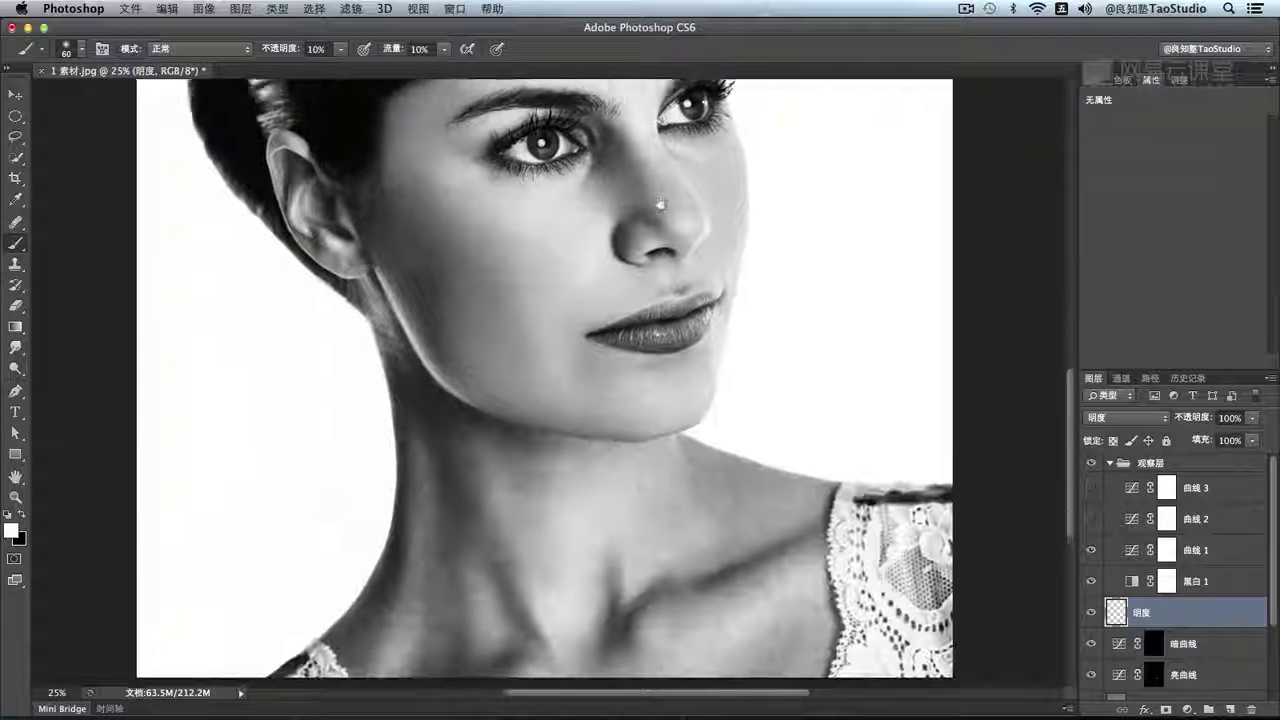
left_click(1166, 550)
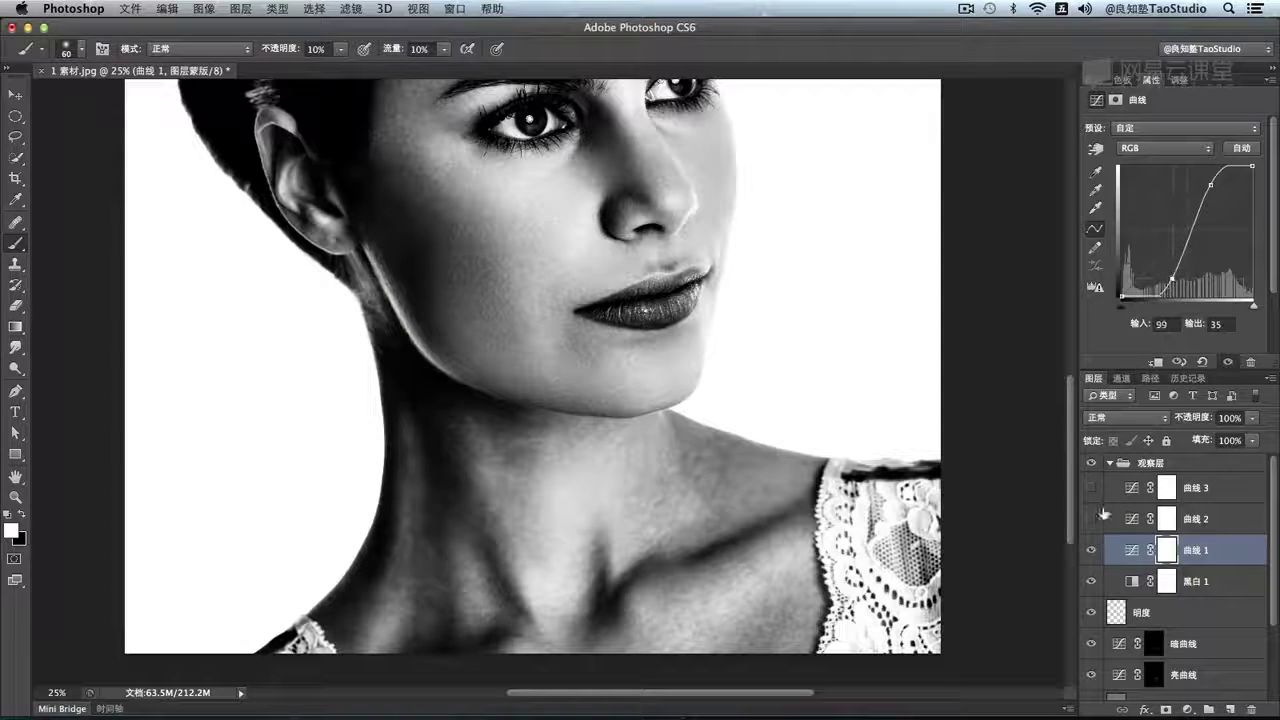
Lighten the chest below the collarbone on the 明度 layer with a white brush sized 35 to 40
left_click(1140, 612)
key("bracketleft")
key("bracketleft")
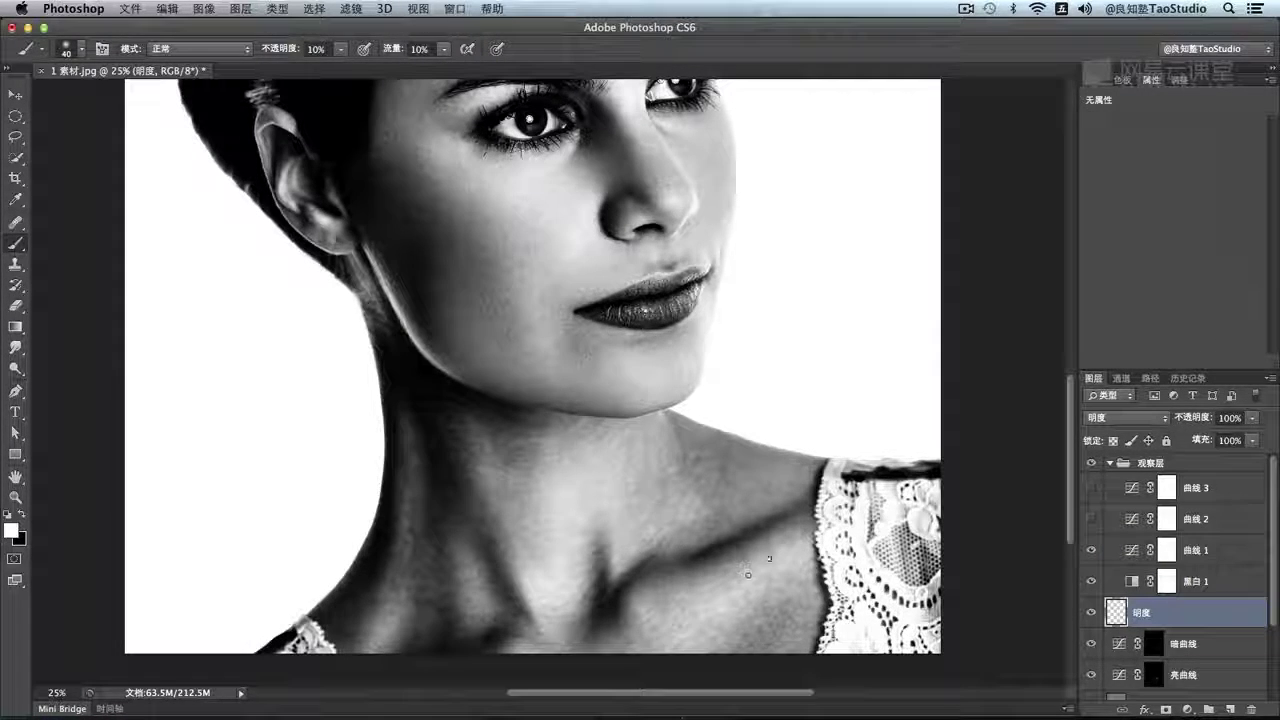
key("bracketleft")
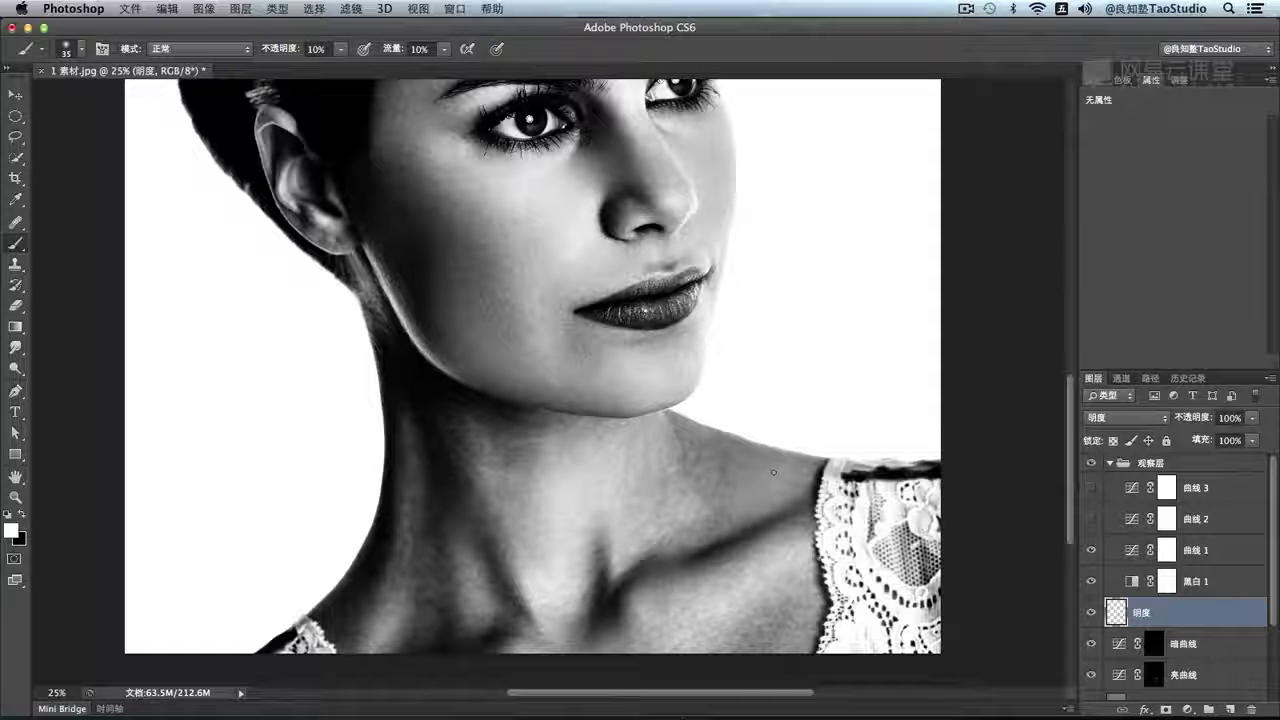
Lower the brush opacity to 5% and lighten the shoulder beside the neck with a size 40 white brush
key("bracketright")
key("0")
key("5")
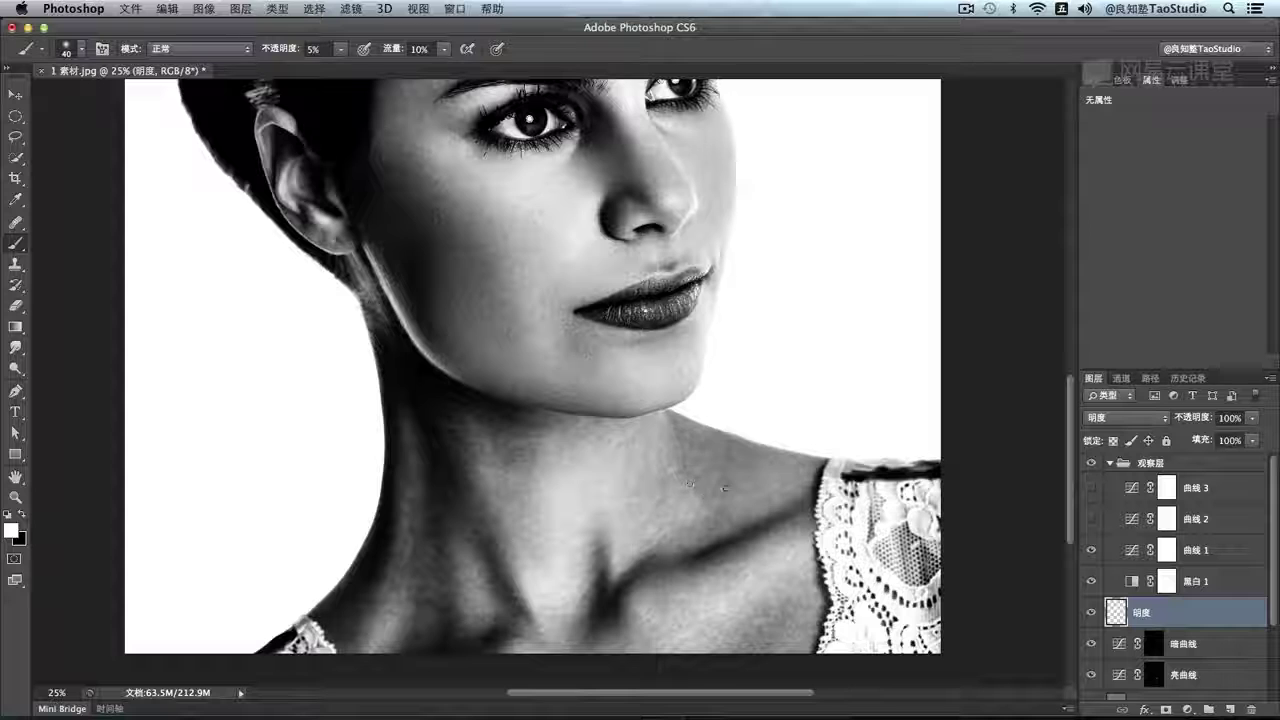
left_click_drag(684, 452, 696, 448)
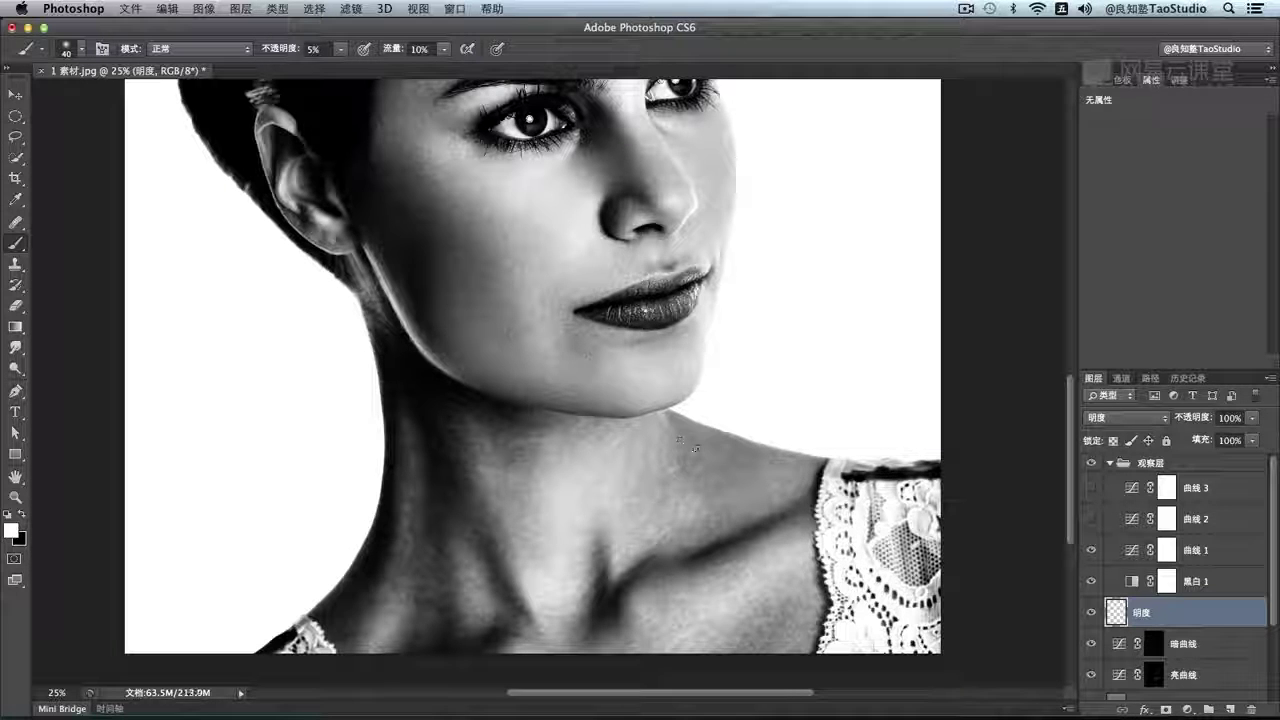
Darken overly bright patches around the collarbone with a black brush at 5% opacity
key("super+minus")
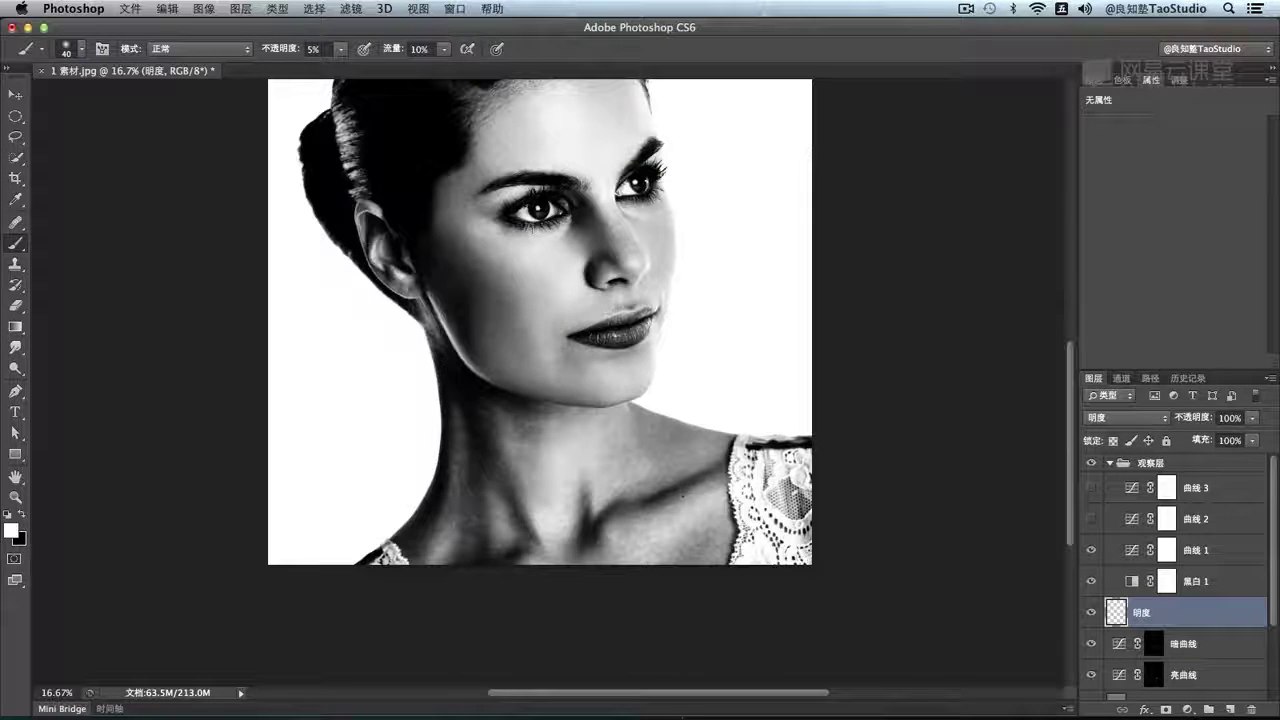
key("x")
mouse_move(682, 495)
left_mouse_down()
mouse_move(644, 445)
mouse_move(652, 464)
left_mouse_up()
key("bracketright")
key("bracketright")
Lighten dark patches on the neck, shoulder and chest with a white brush sized 40 to 50
key("x")
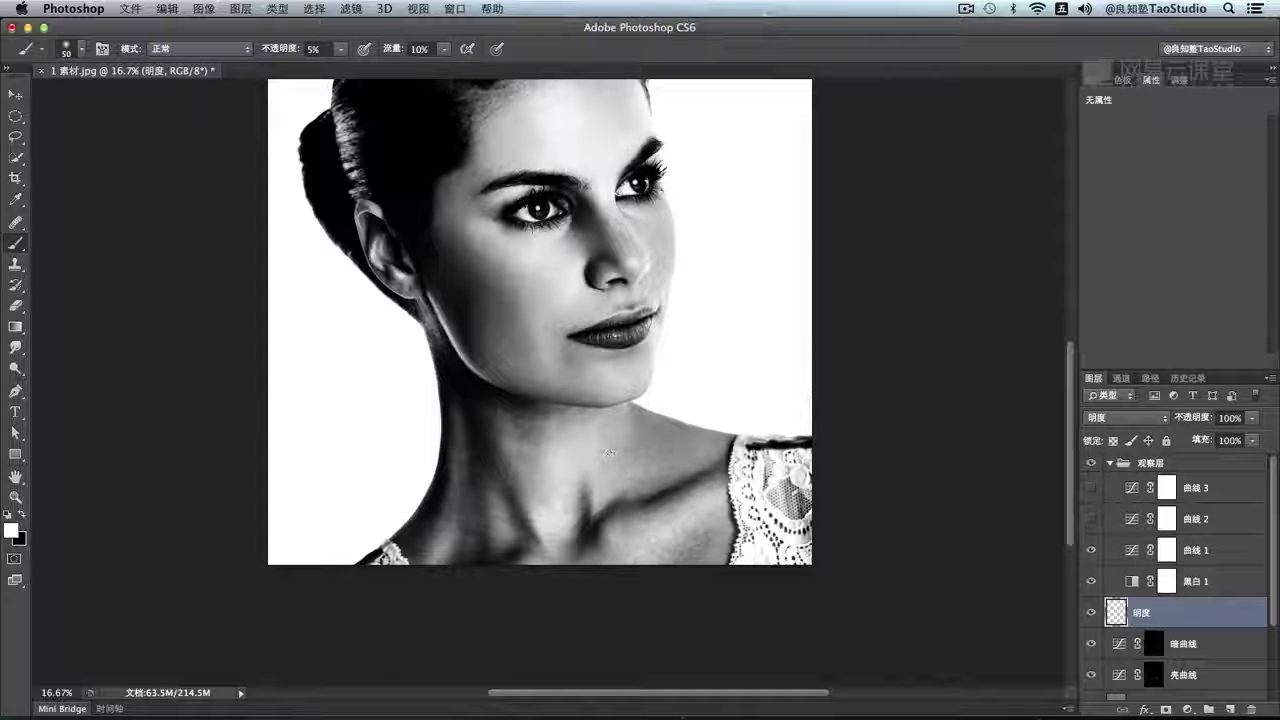
key("bracketleft")
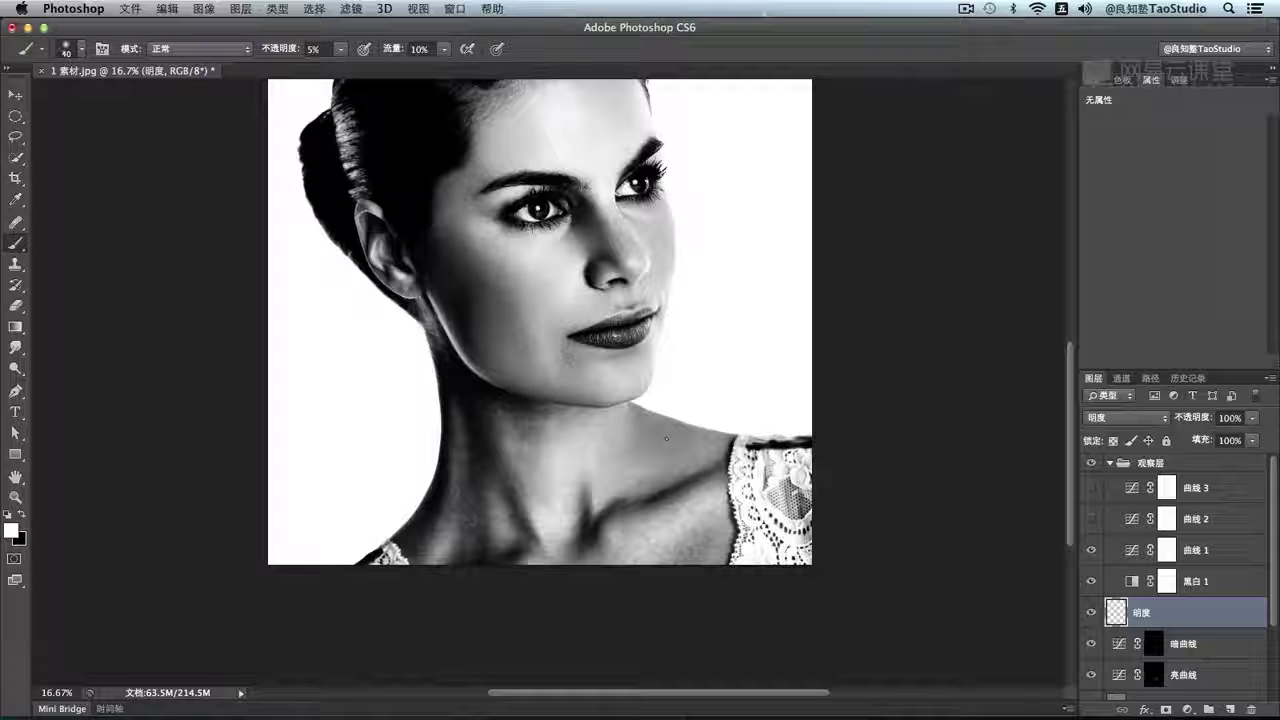
key("bracketright")
key("bracketright")
key("bracketright")
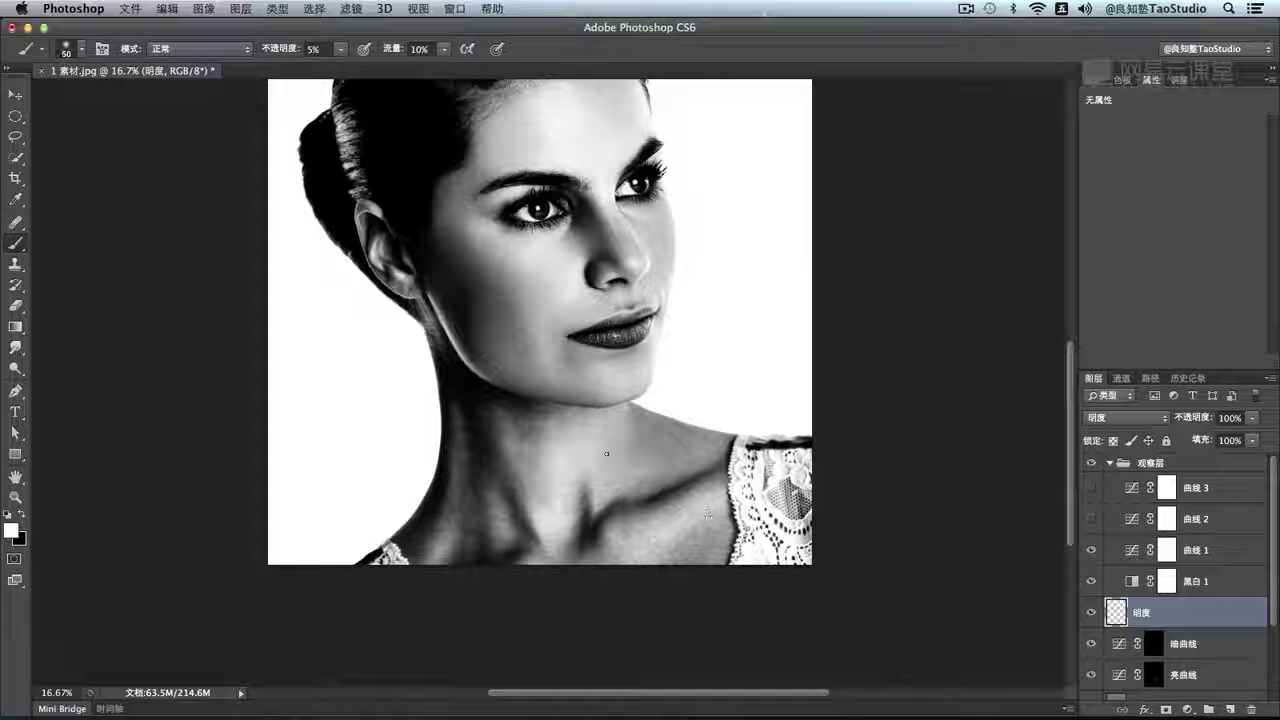
key("bracketleft")
Darken bright patches in the middle of the neck with a size 50 black brush at 5% opacity
key("x")
left_click_drag(499, 451, 516, 464)
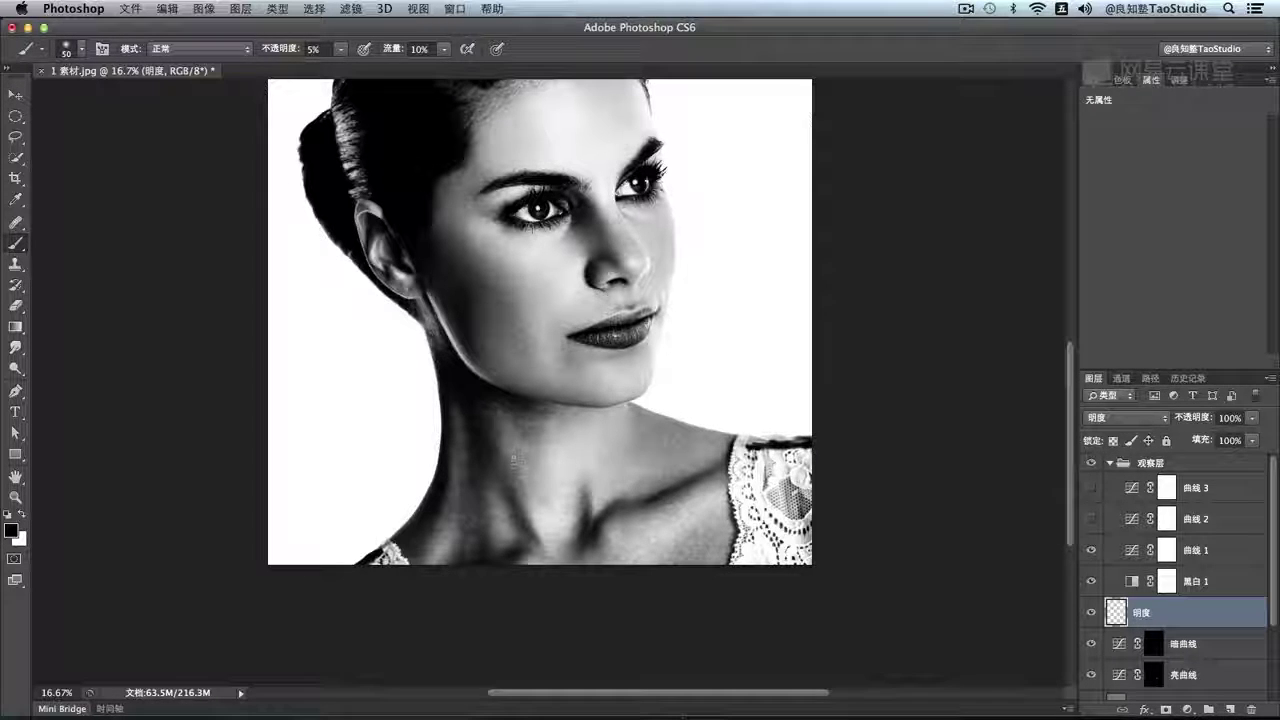
key("bracketright")
key("bracketleft")
key("bracketleft")
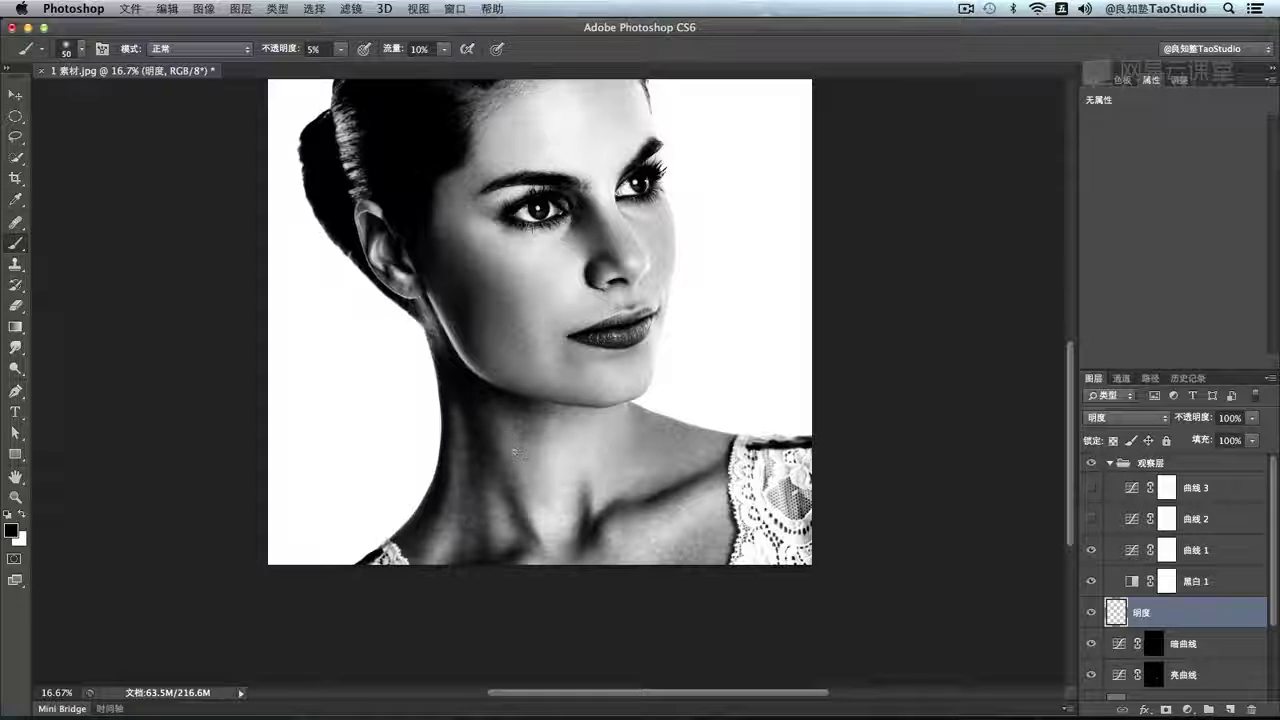
left_click_drag(608, 416, 510, 455)
Lighten the neck under the chin with a size 40 white brush and darken its shadowed side with a size 30 black brush
key("x")
key("bracketleft")
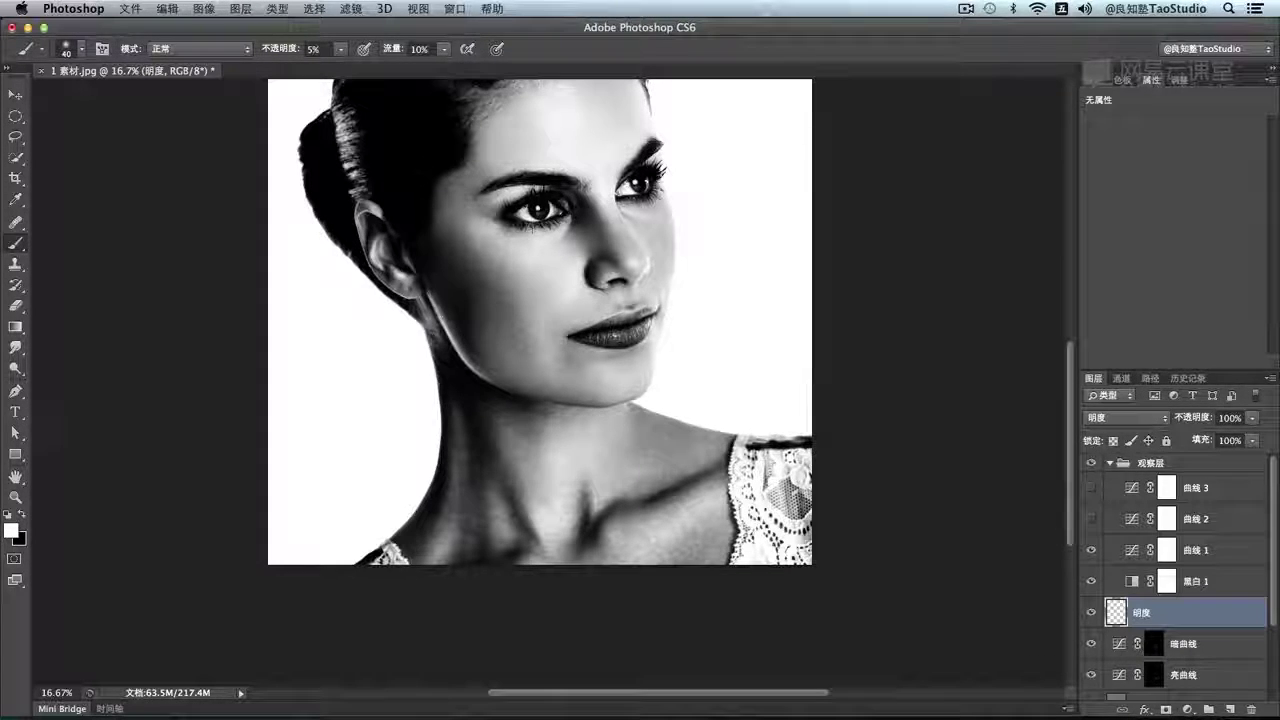
left_click_drag(523, 409, 540, 421)
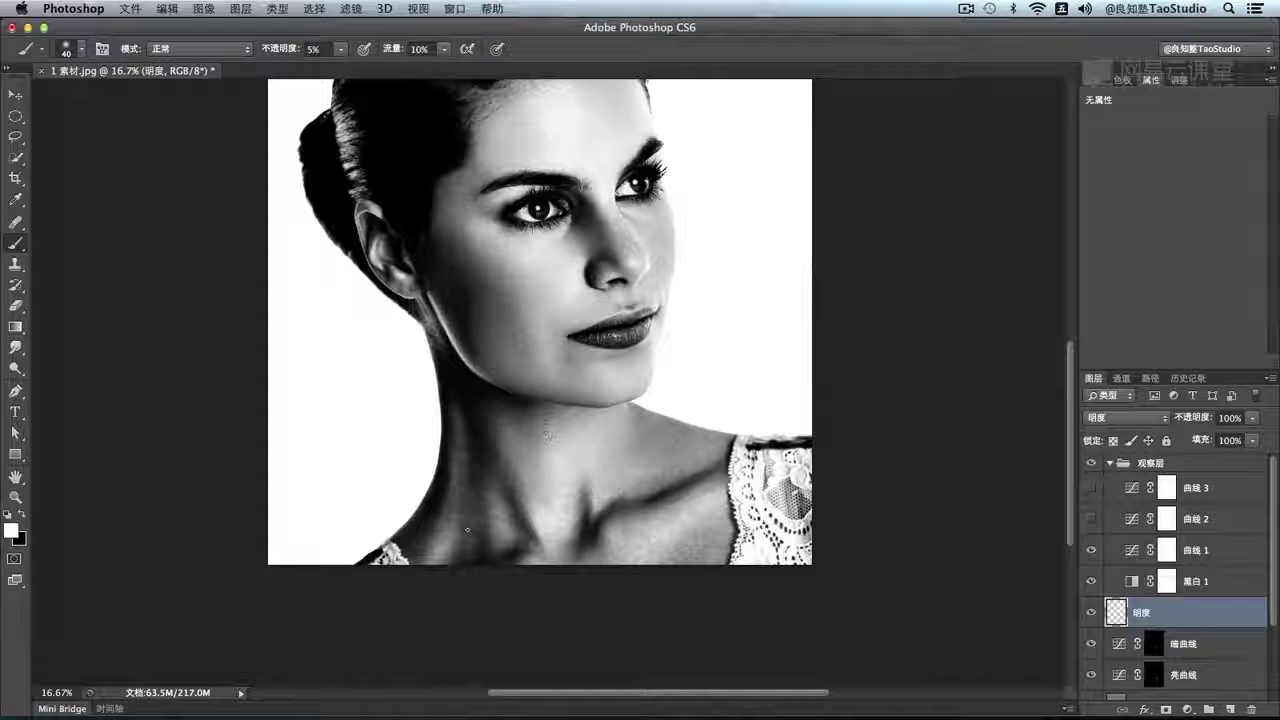
key("x")
key("bracketleft")
mouse_move(477, 466)
left_mouse_down()
mouse_move(469, 526)
mouse_move(457, 491)
left_mouse_up()
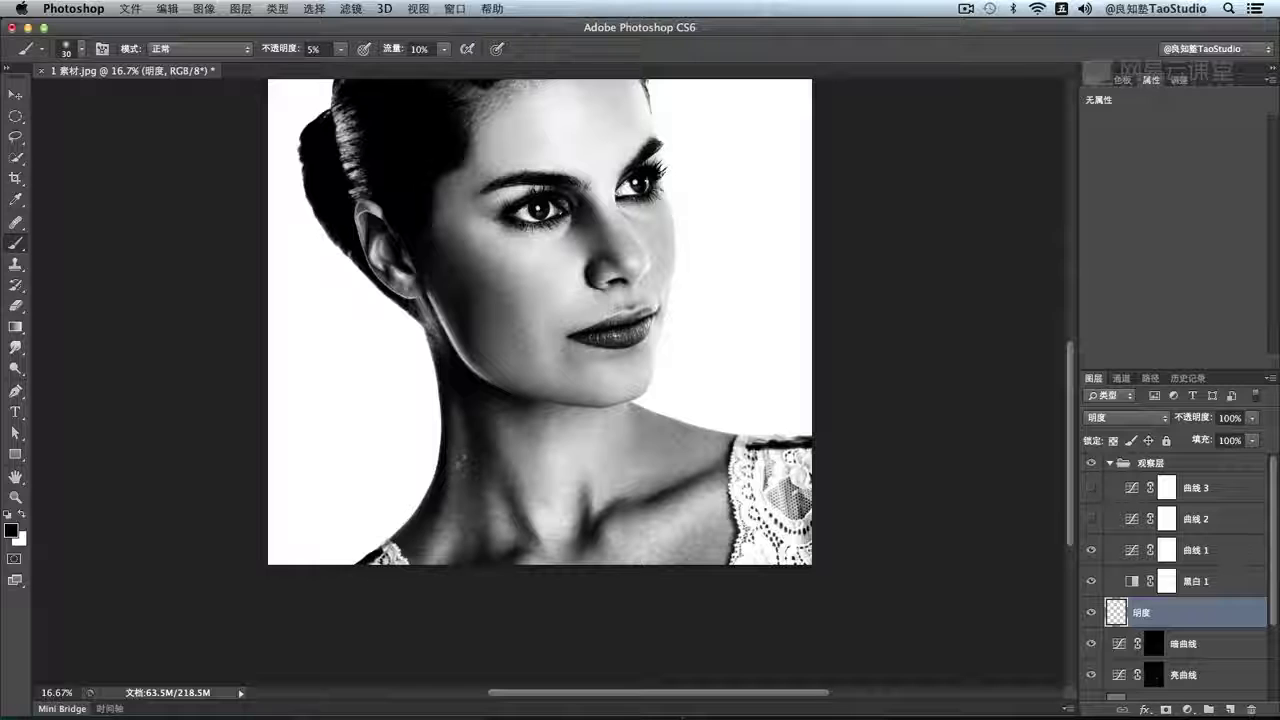
Soften the contrast of 曲线 1 and lighten the shadow under the jaw on the 明度 layer with a size 35 white brush
key("x")
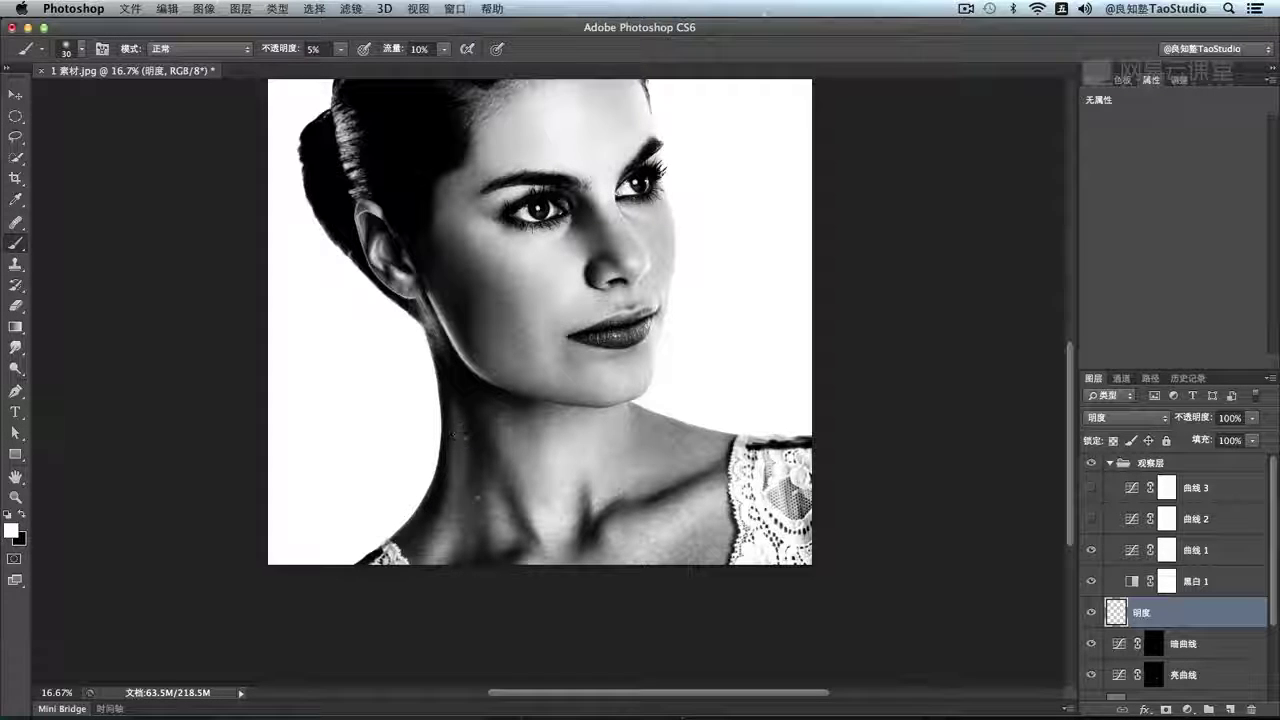
left_click(1130, 550)
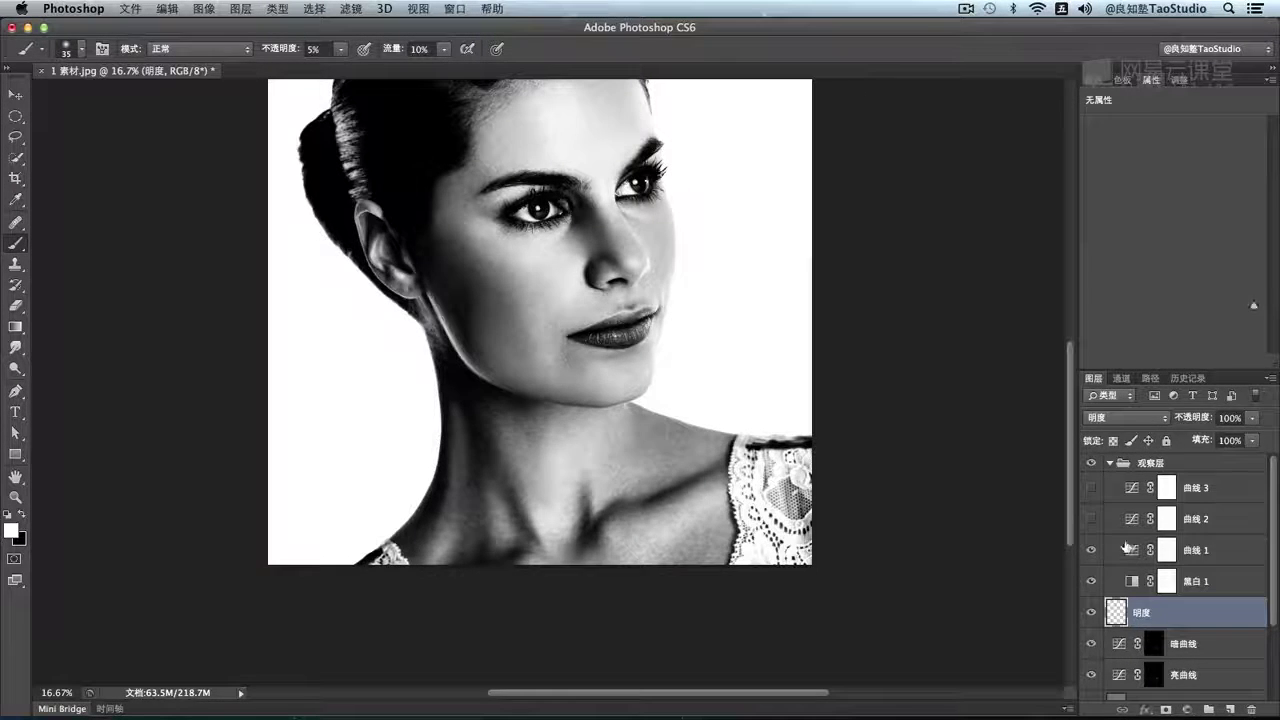
left_click(1140, 612)
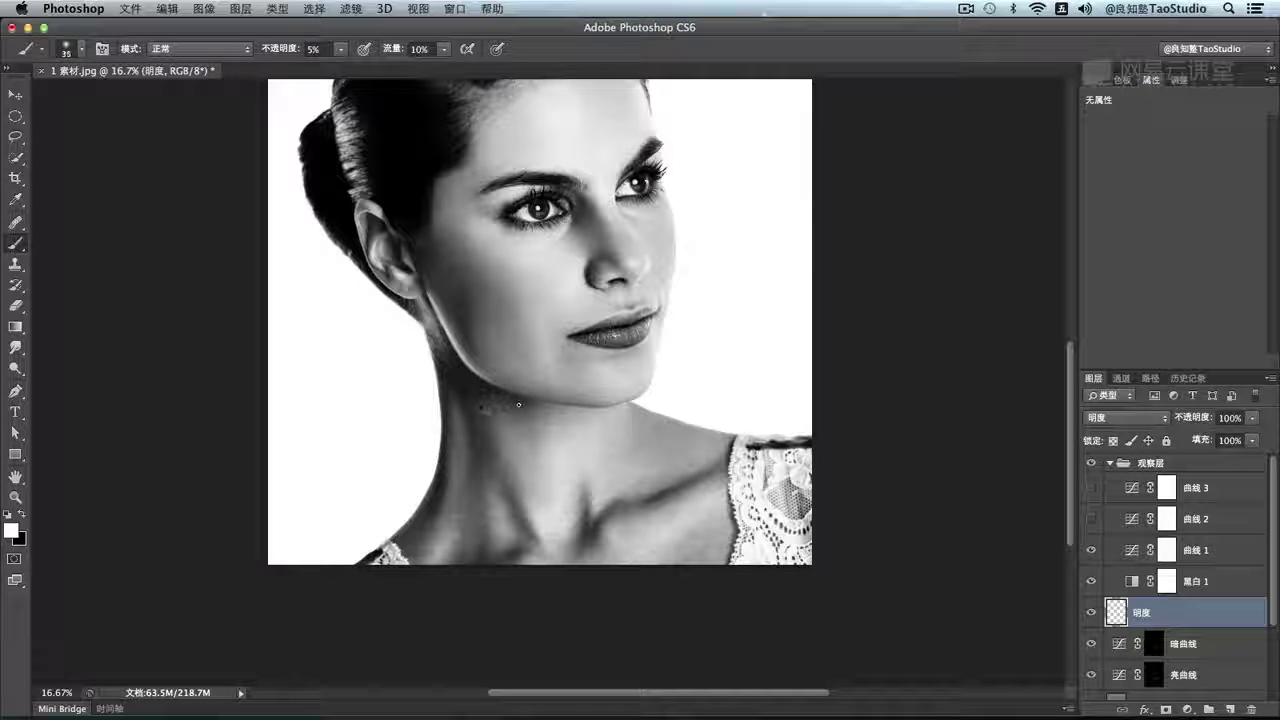
Darken bright spots below the ear, under the jaw and down the neck with a size 30 black brush
key("x")
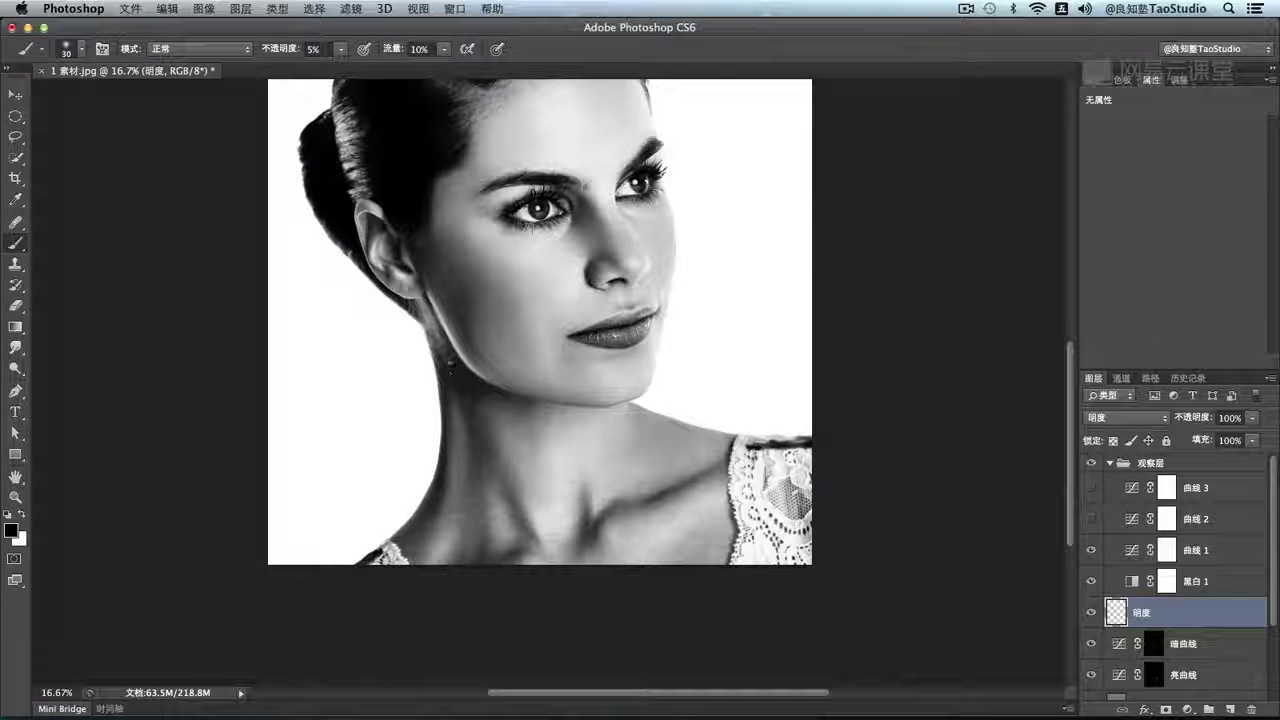
left_click_drag(449, 356, 443, 349)
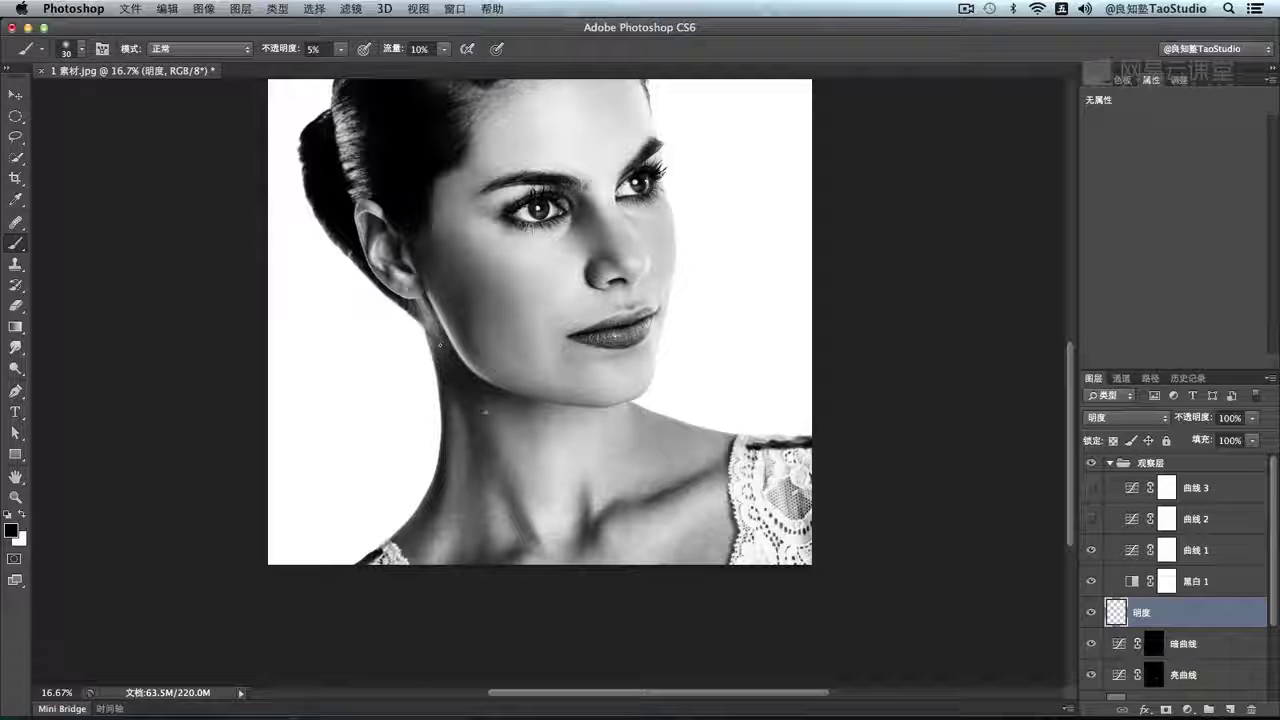
left_click_drag(516, 404, 604, 452)
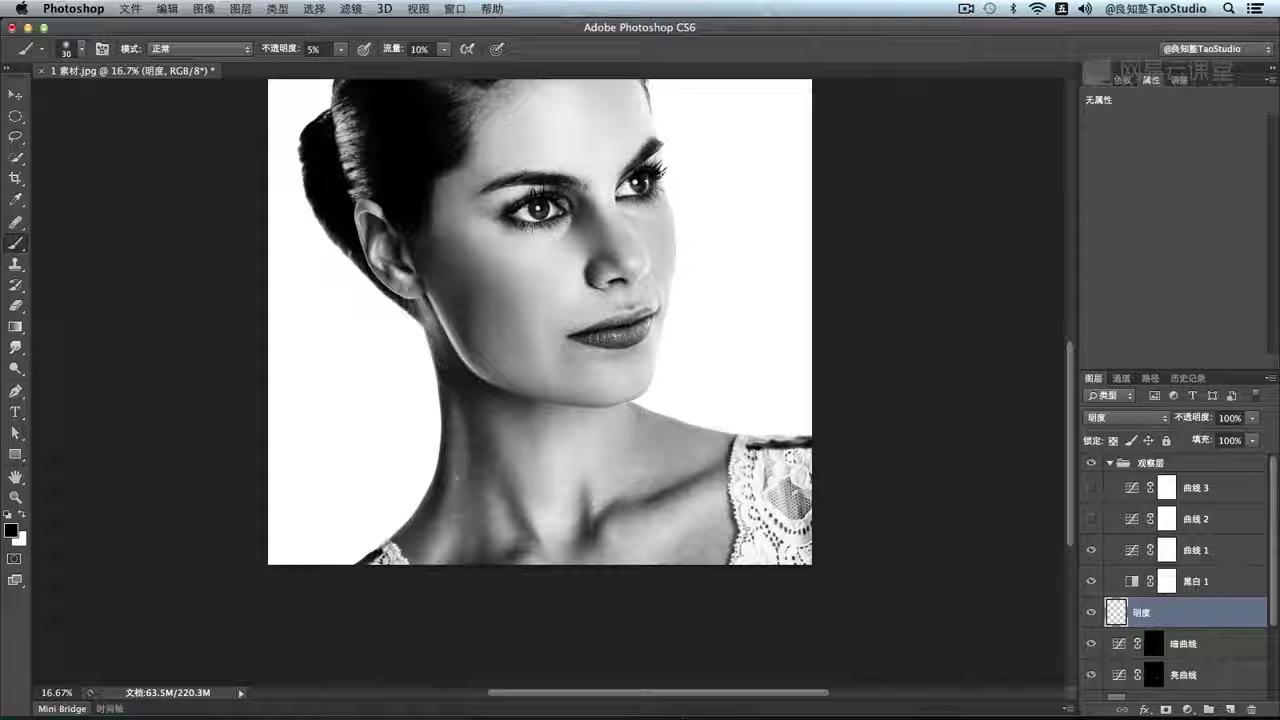
Lighten the small dark patches around the neck folds and collarbone with a white brush sized 15 to 35
key("x")
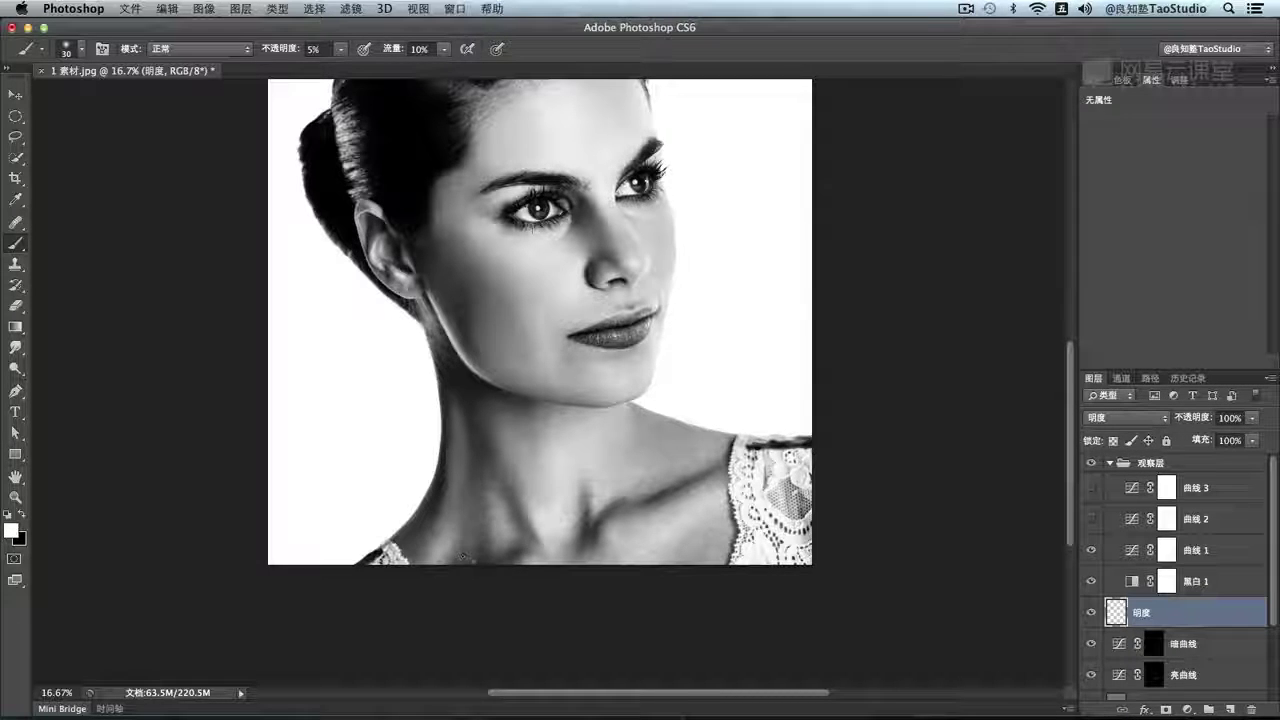
key("super+equal")
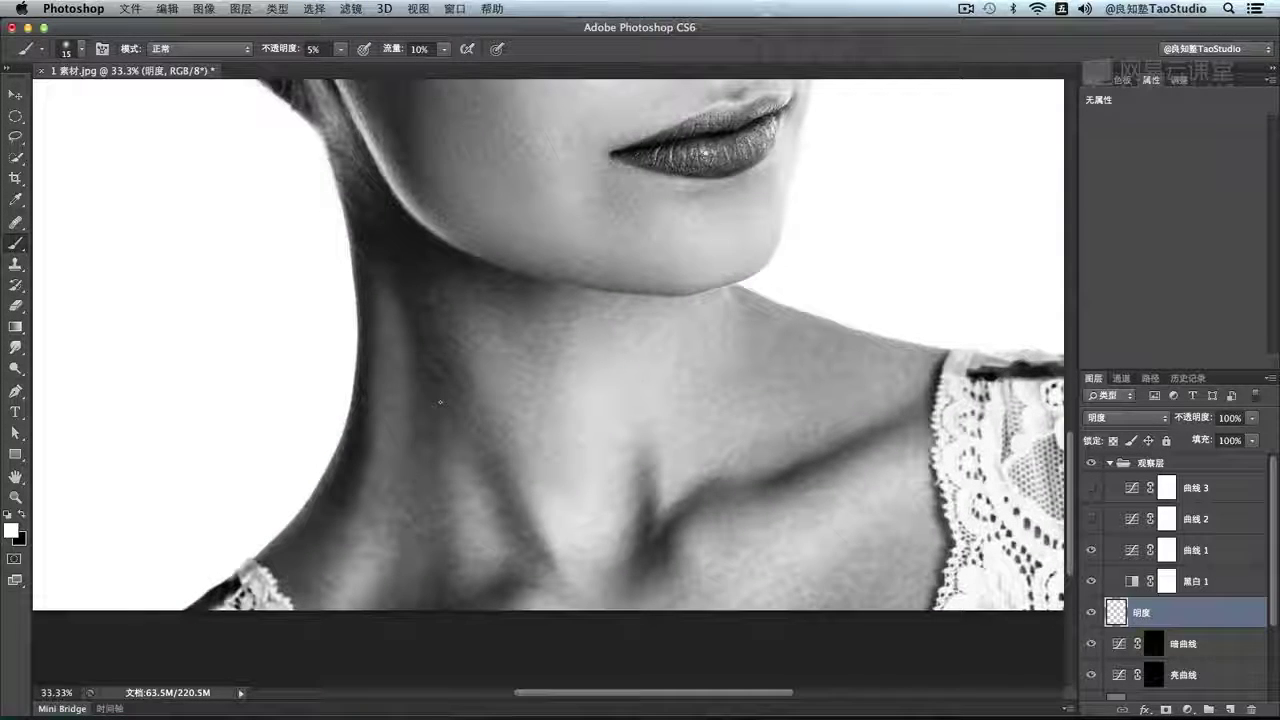
key("bracketleft")
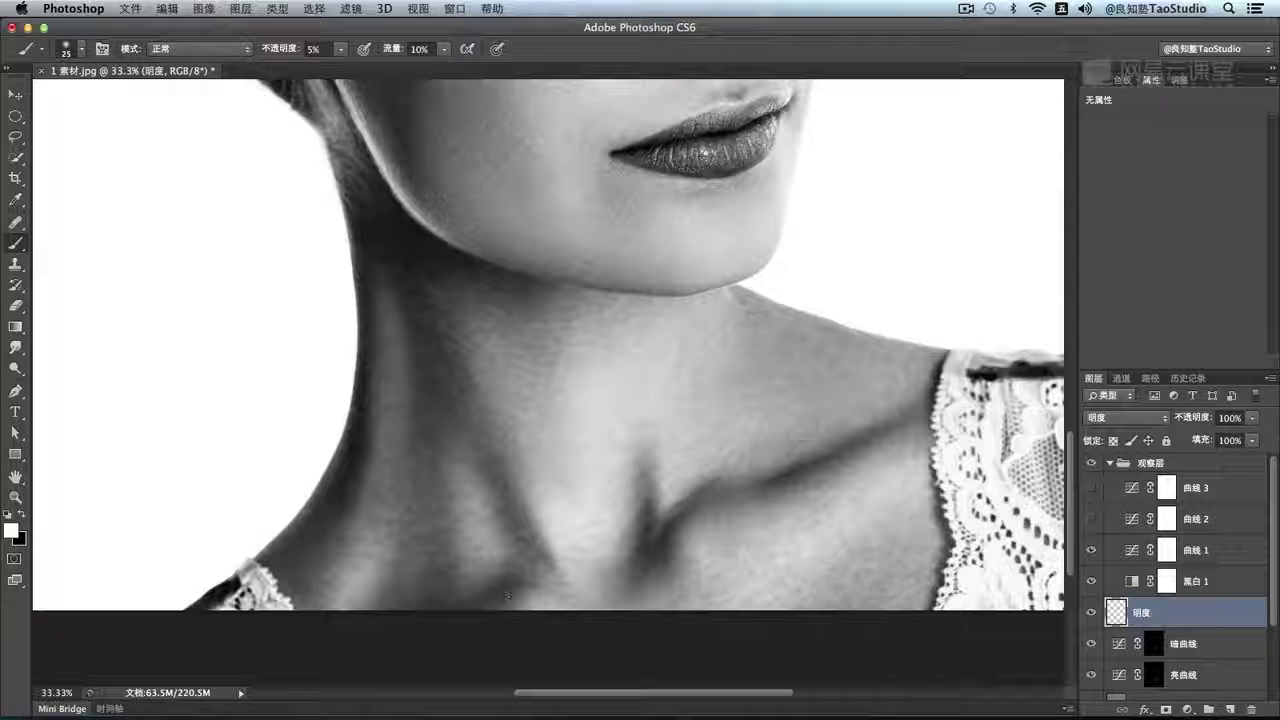
key("bracketleft")
left_click_drag(643, 526, 646, 467)
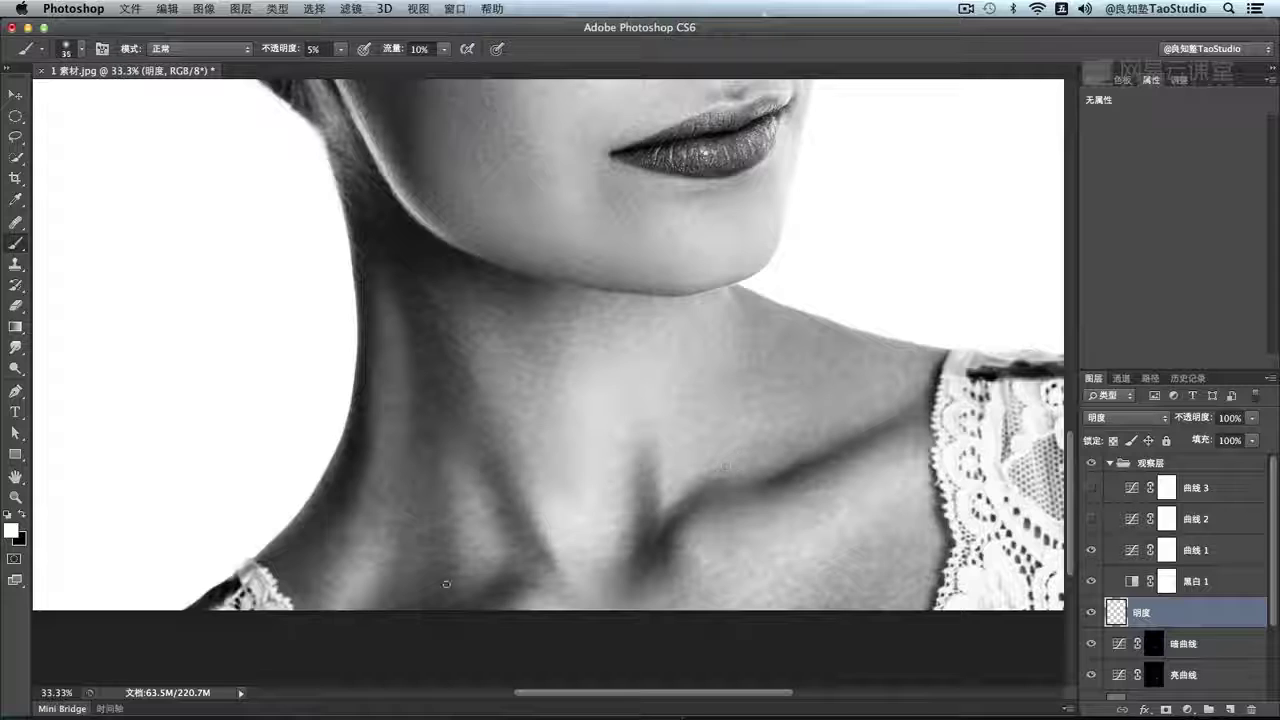
key("bracketleft")
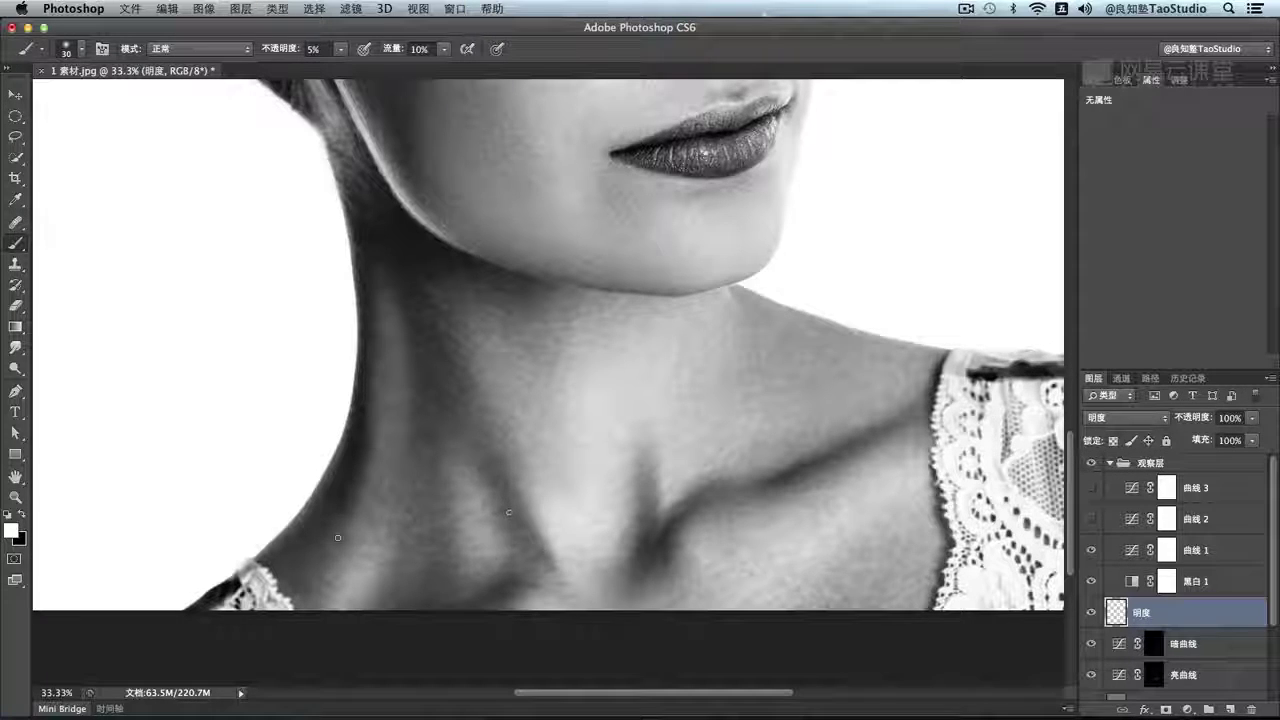
key("bracketleft")
Even out the base of the neck with a black brush enlarged to 60, and touch it up in white at size 50
key("x")
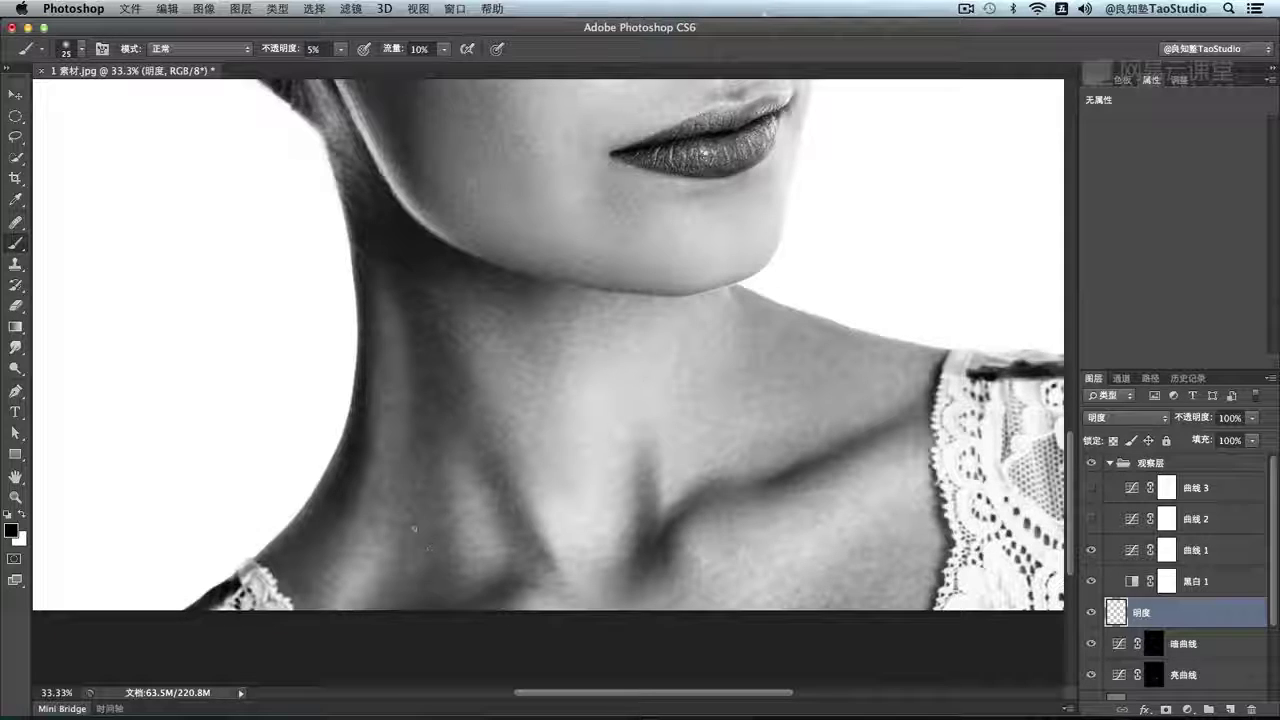
key("bracketright")
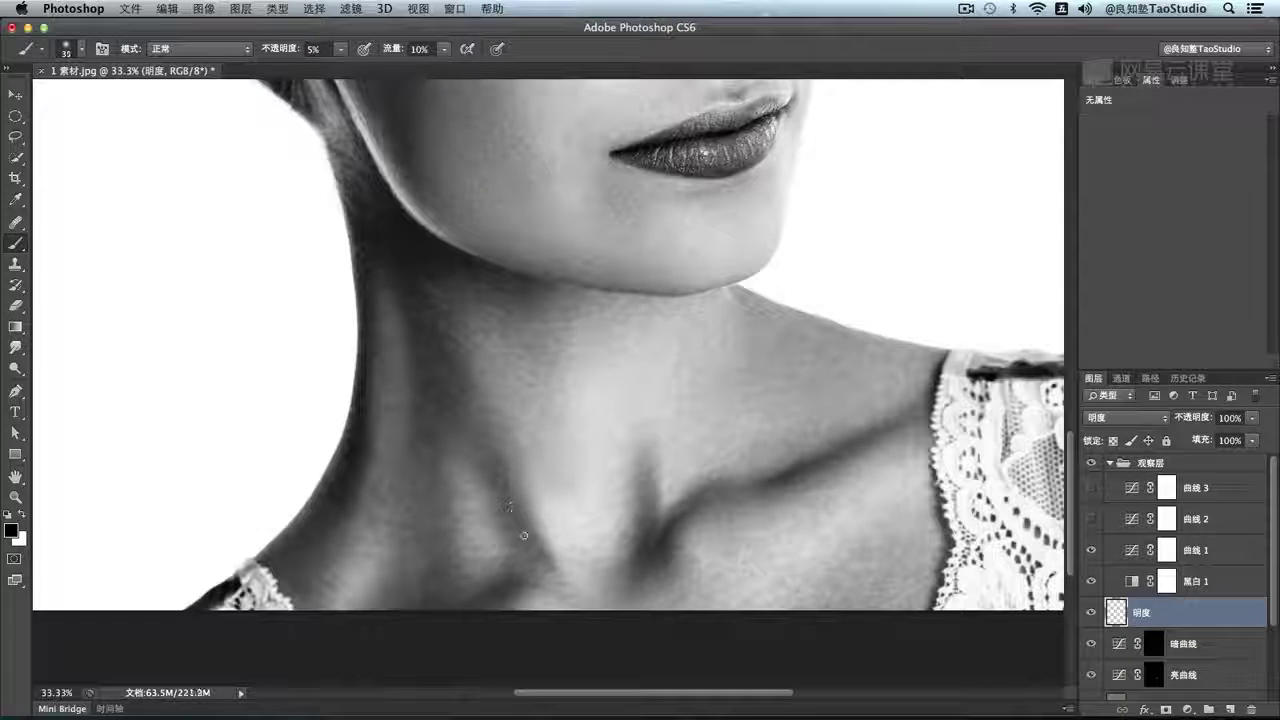
key("bracketright")
key("bracketright")
key("bracketright")
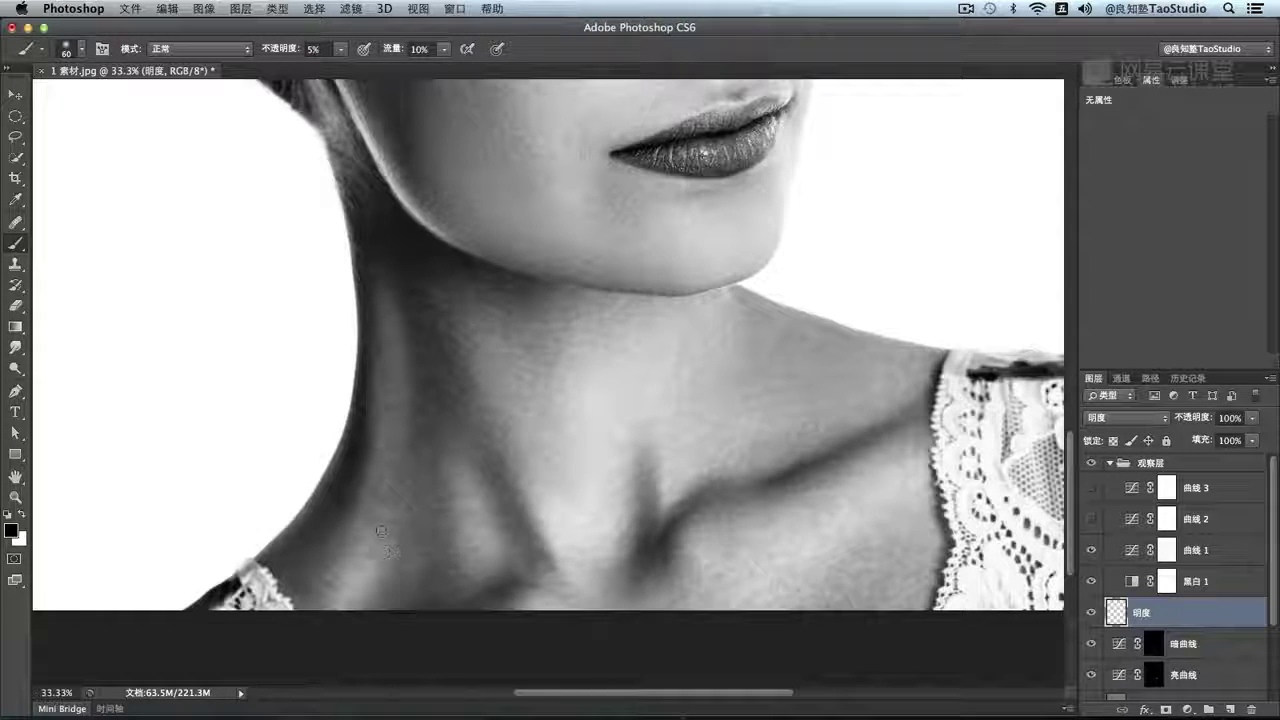
key("x")
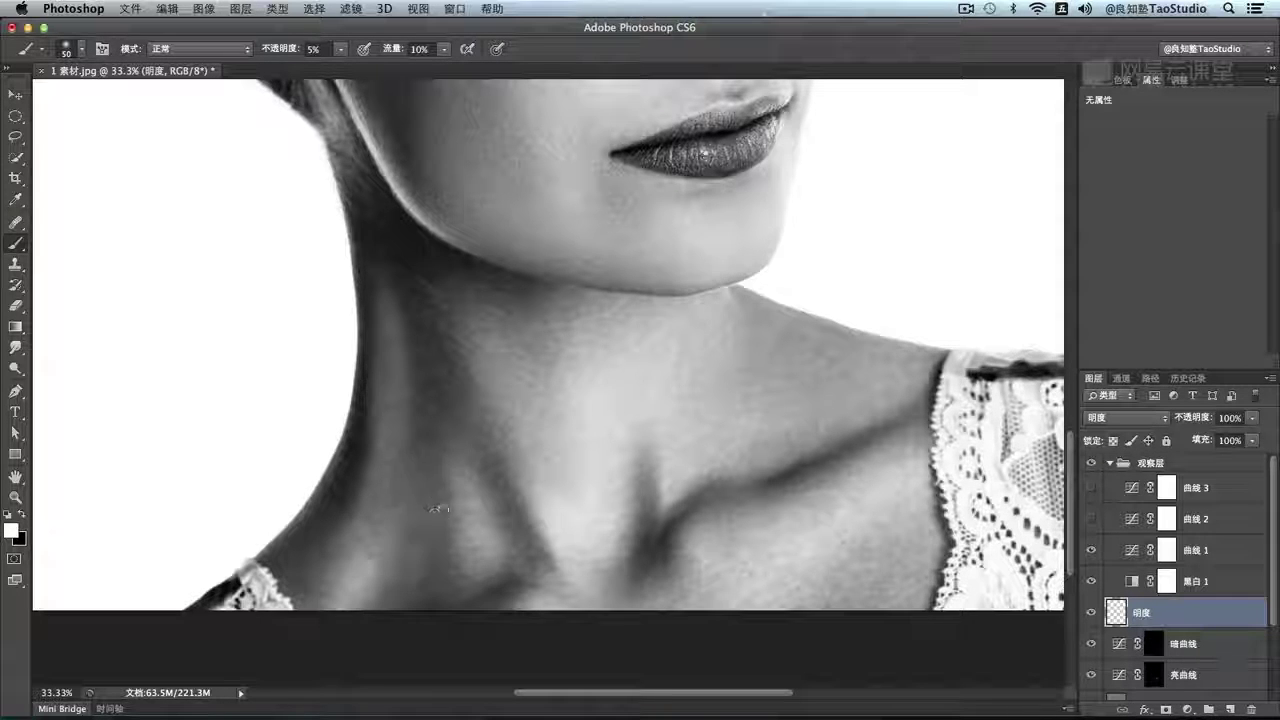
Show 曲线 2 in the 观察层 group, adjust its curve to deepen the shadows, and reselect the 明度 layer
key("super+minus")
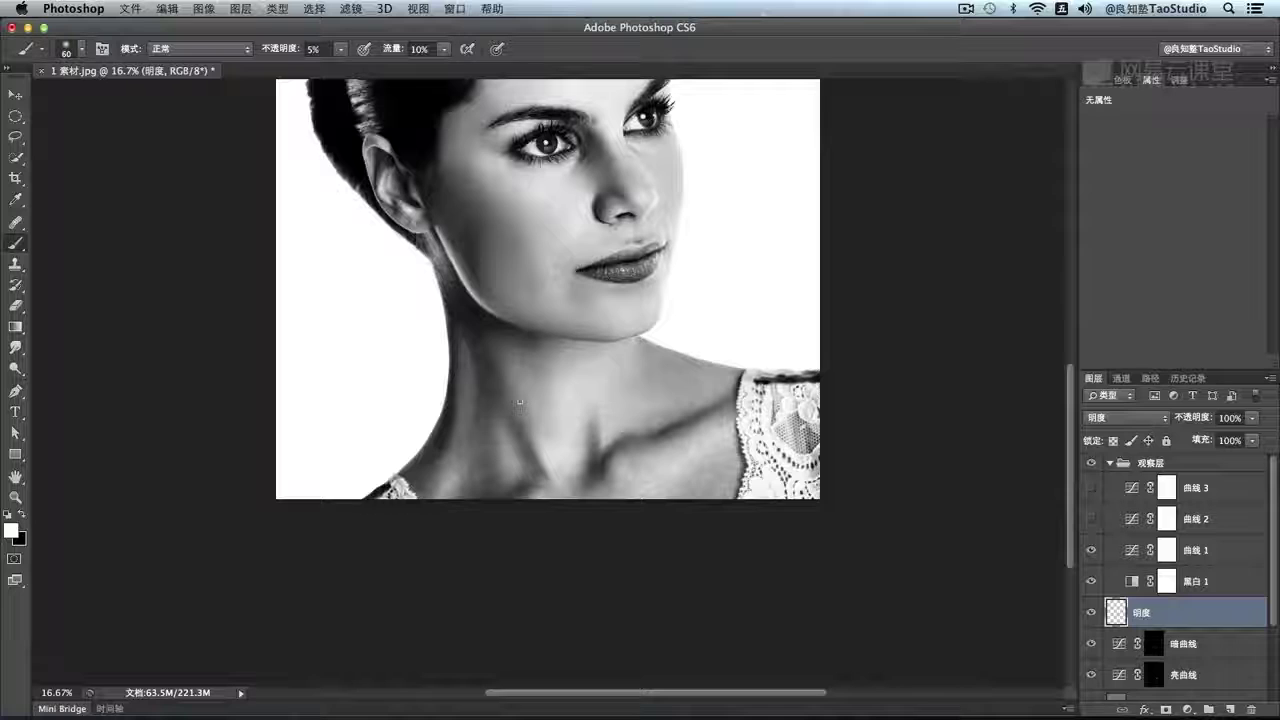
left_click(1091, 519)
left_click(1200, 519)
mouse_move(1205, 210)
left_mouse_down()
mouse_move(1208, 193)
mouse_move(1208, 228)
left_mouse_up()
left_click(1160, 612)
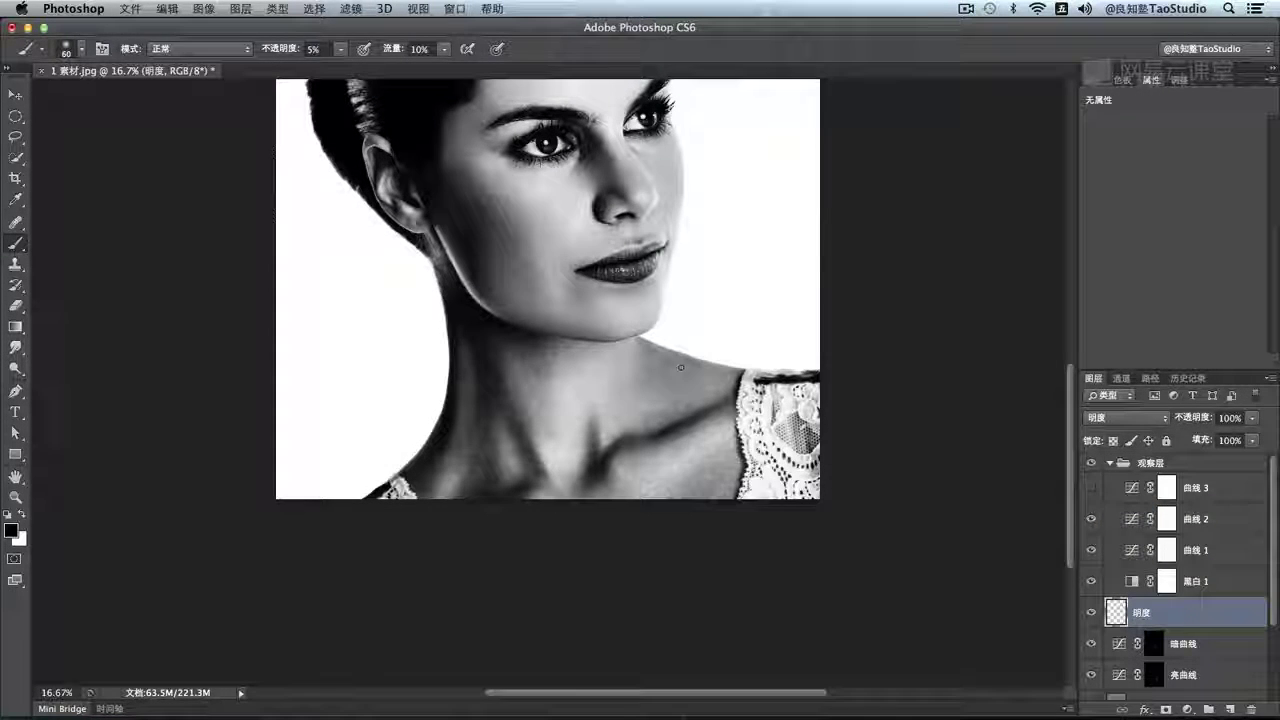
Even out the tones from the neck to the shoulder slope, using black at brush size 40, then white and black at 50
key("bracketleft")
key("bracketleft")
mouse_move(617, 404)
left_mouse_down()
mouse_move(650, 385)
mouse_move(702, 402)
left_mouse_up()
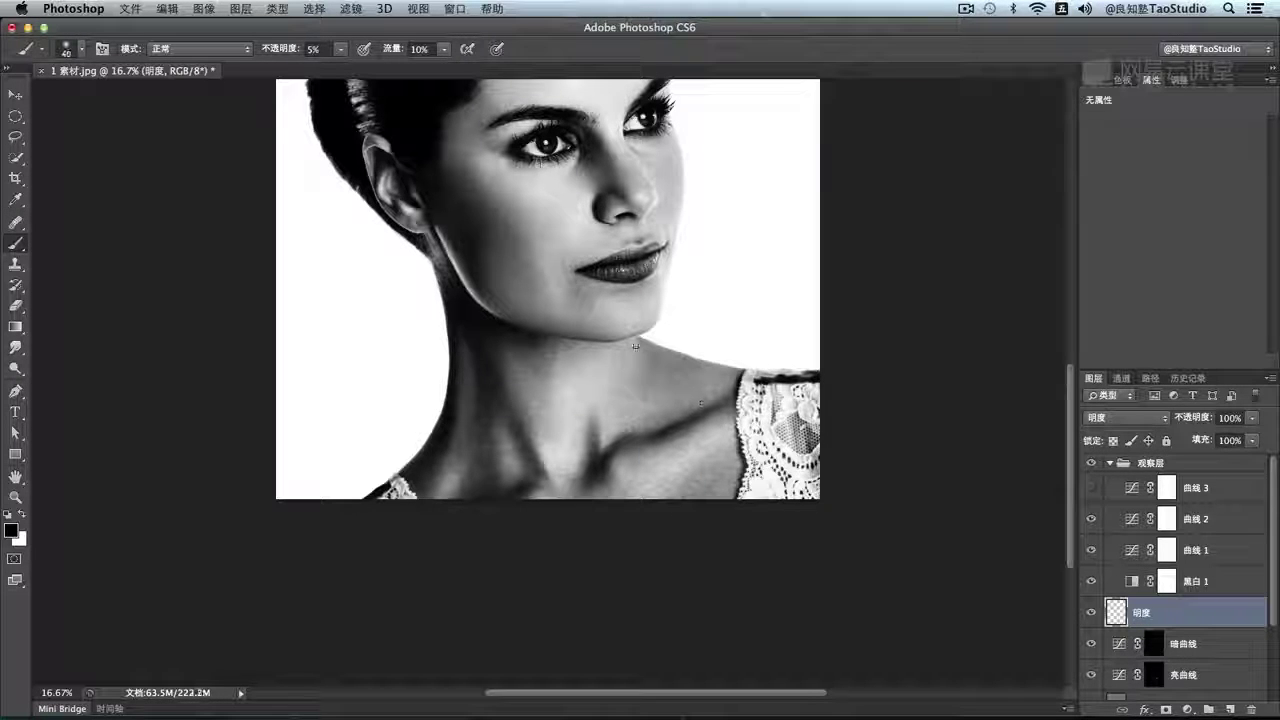
key("bracketright")
key("x")
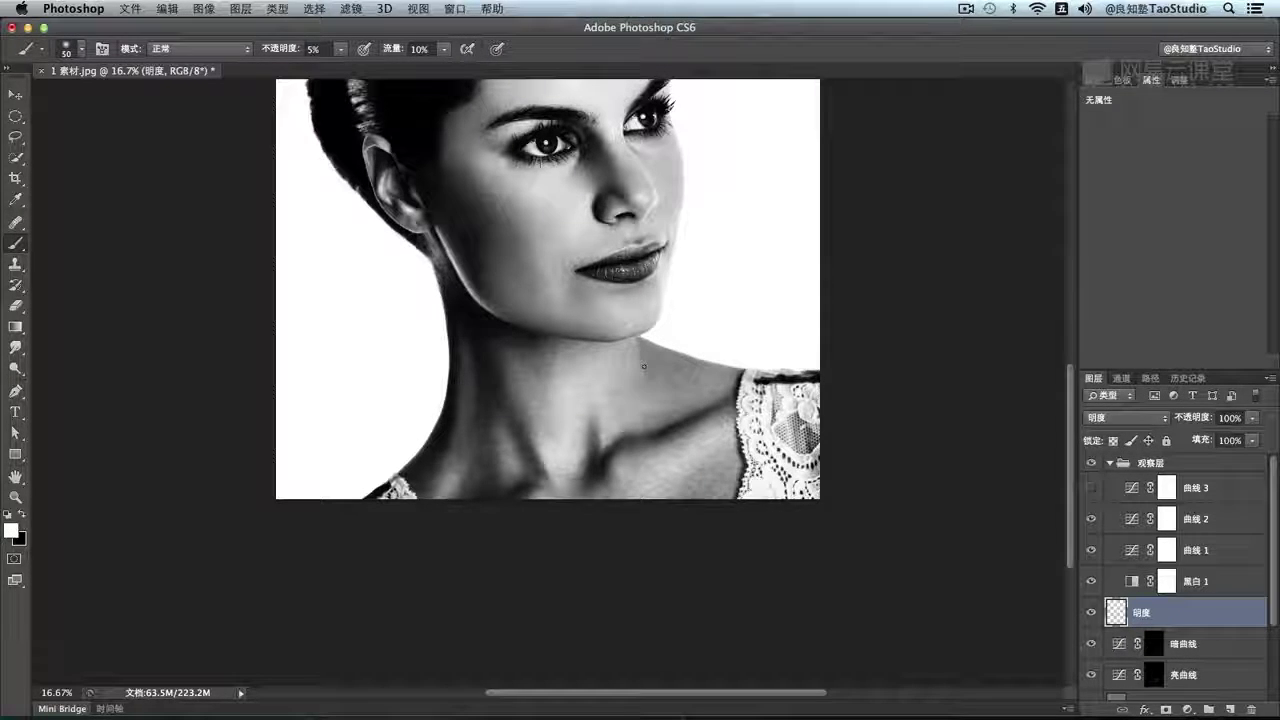
key("x")
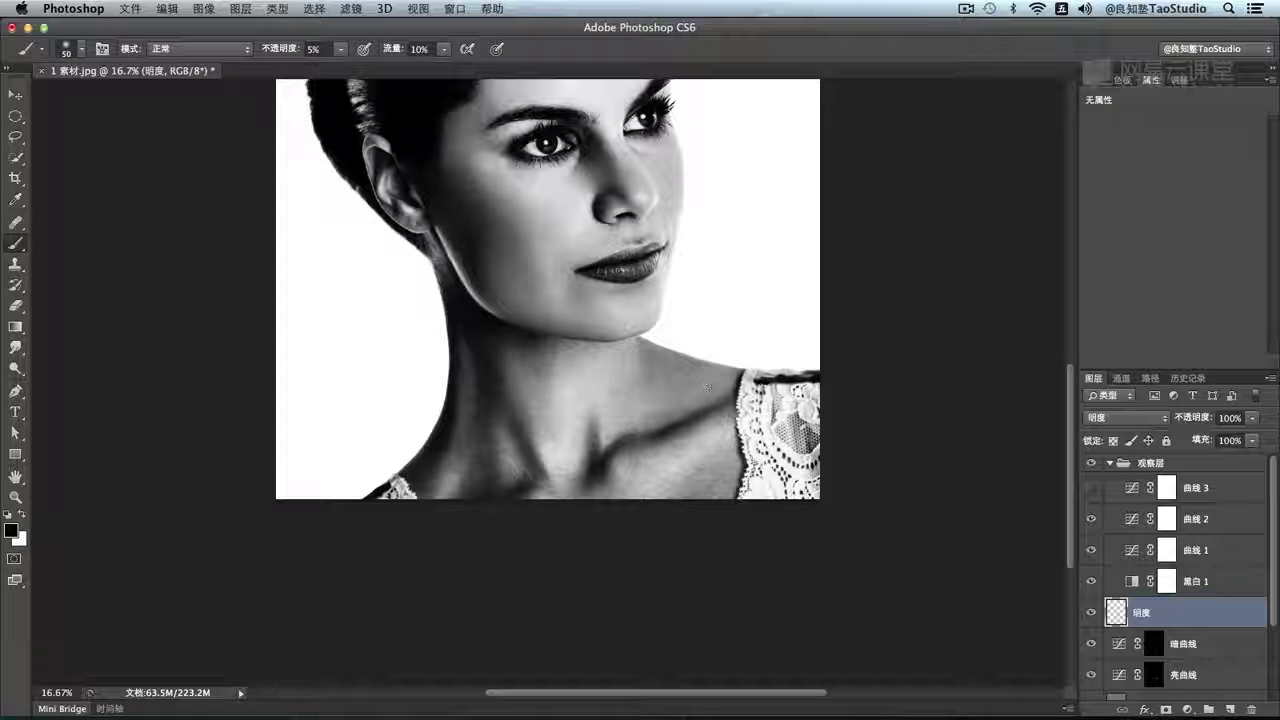
Lighten the dark patches below the chin and on the lower neck with a white brush at size 50
key("x")
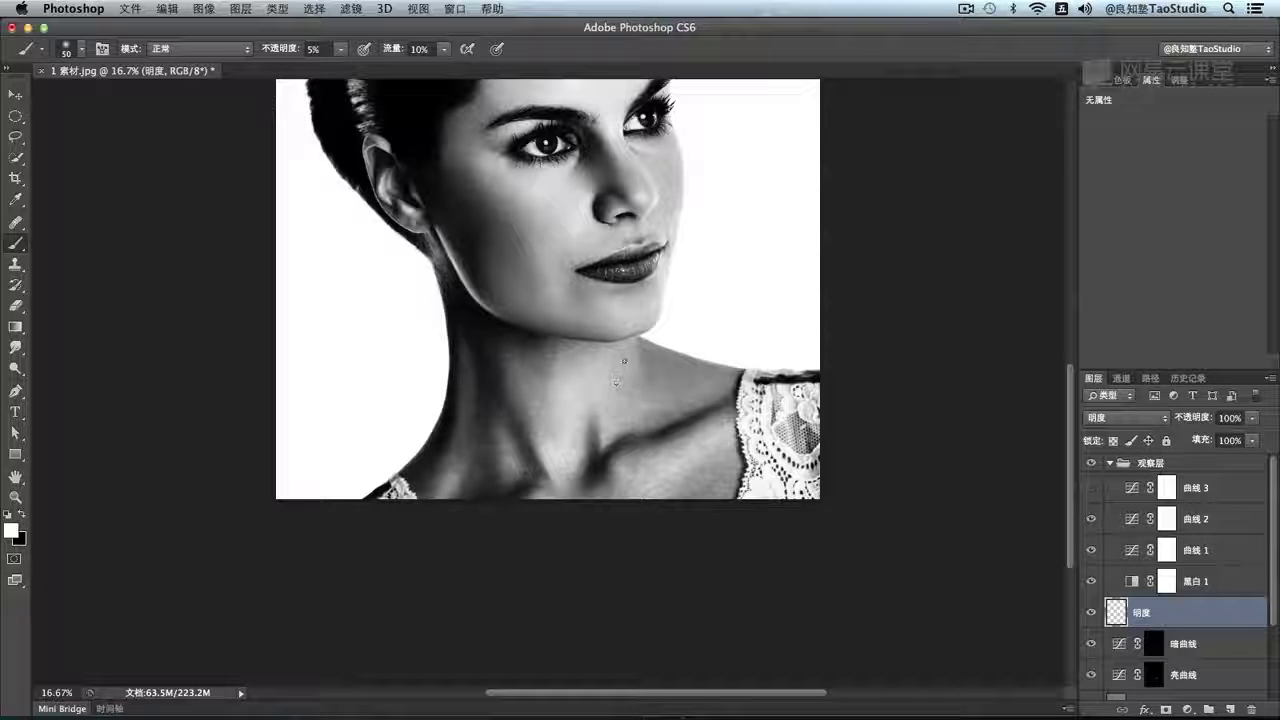
left_click_drag(627, 342, 645, 362)
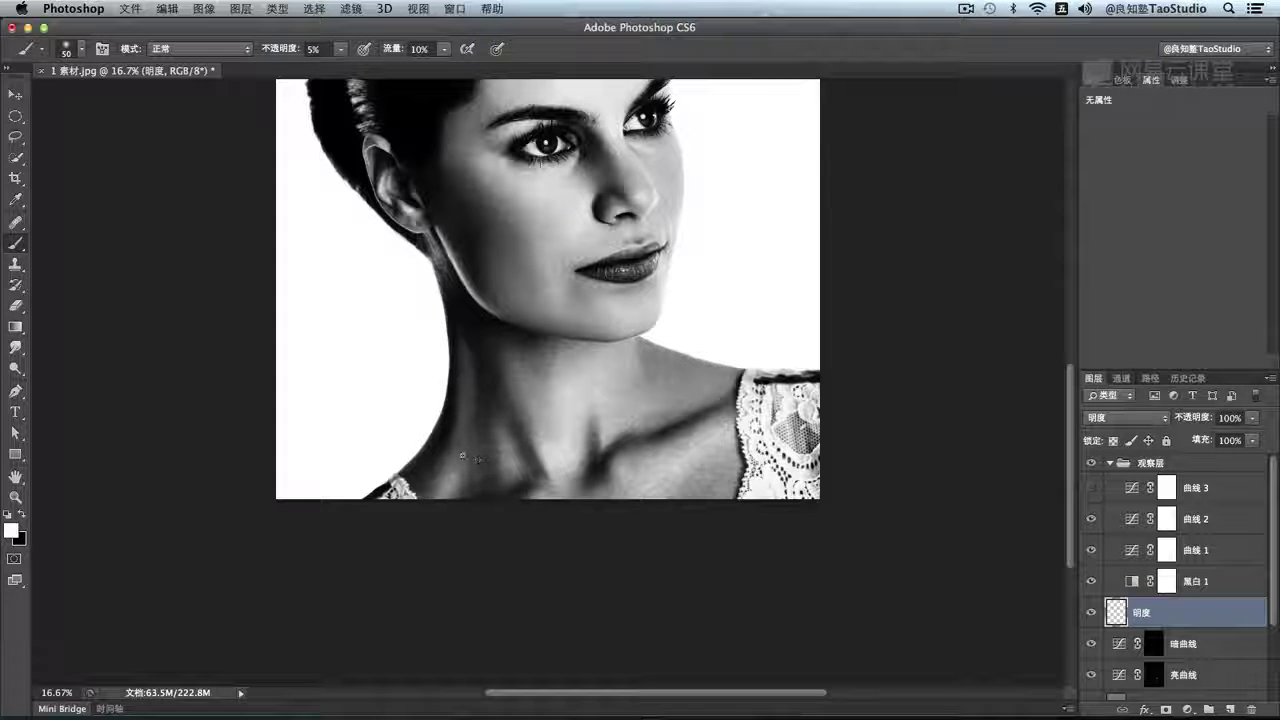
key("x")
key("x")
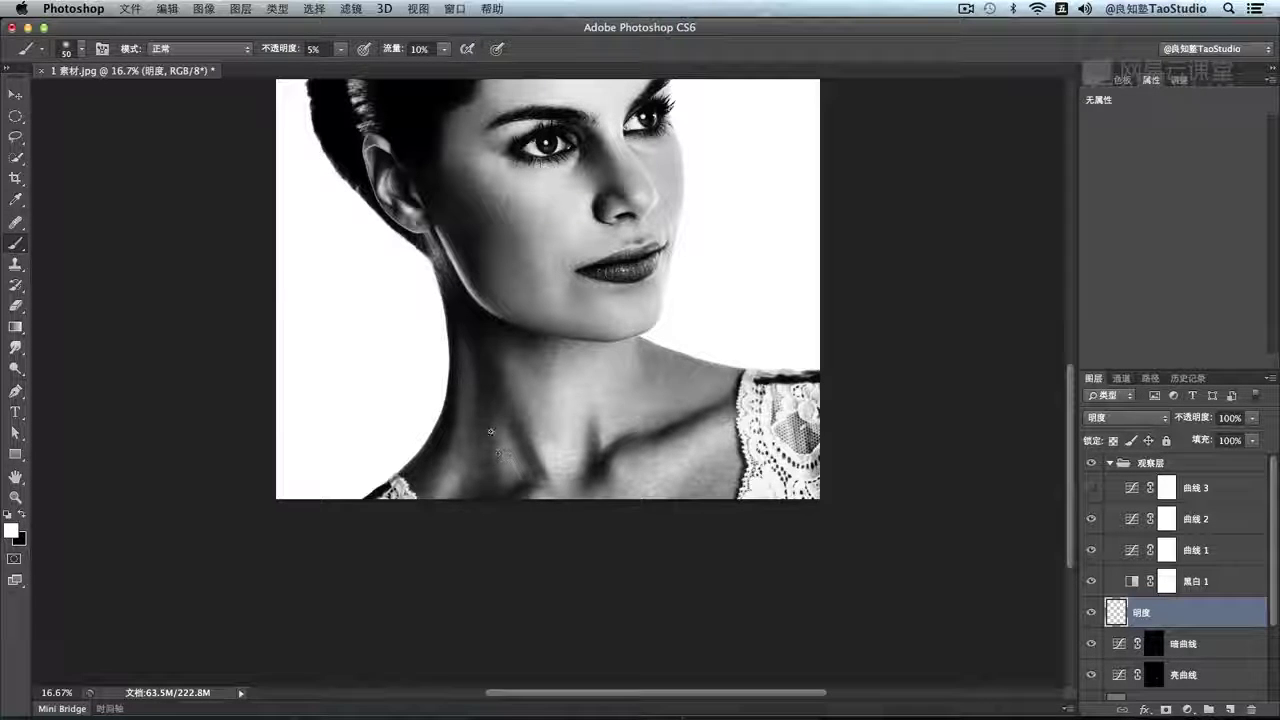
Hide 曲线 2, keep 黑白 1 and 曲线 1 visible, adjust the shadow point of 曲线 1, and reselect the 明度 layer
left_click_drag(1091, 550, 1091, 519)
left_click(1092, 581)
left_click(1092, 581)
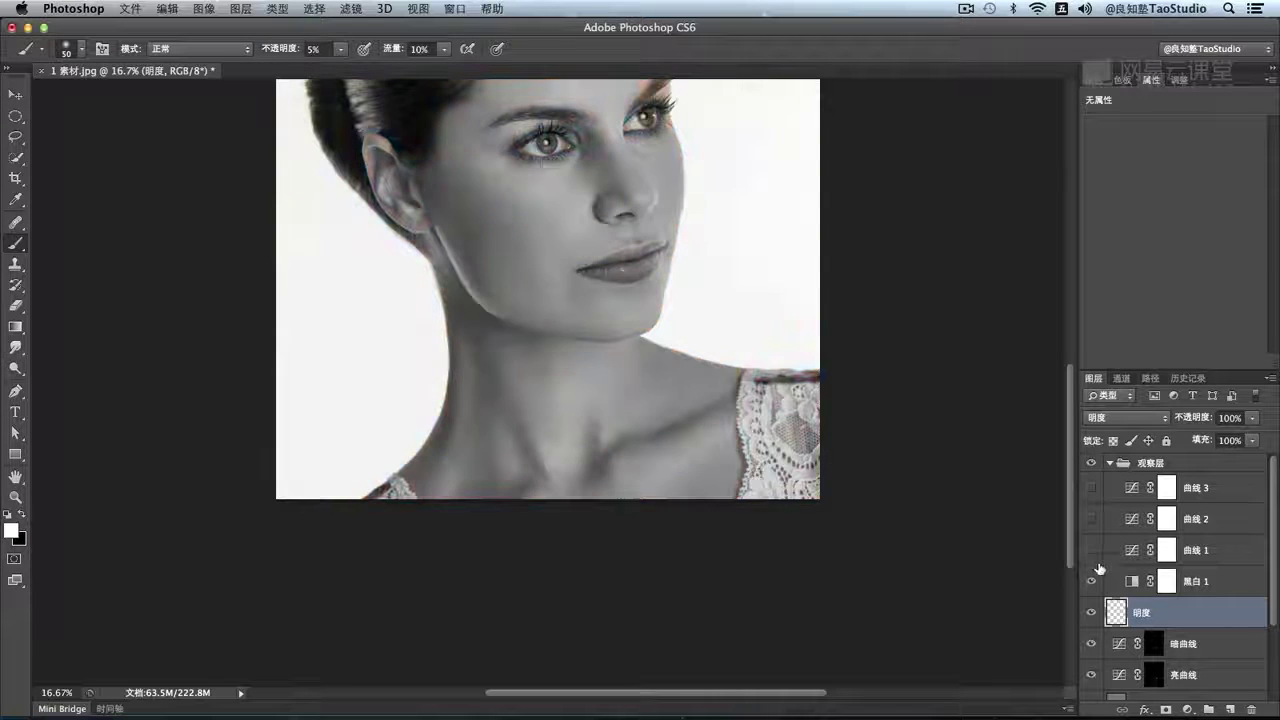
left_click(1091, 550)
left_click(1166, 550)
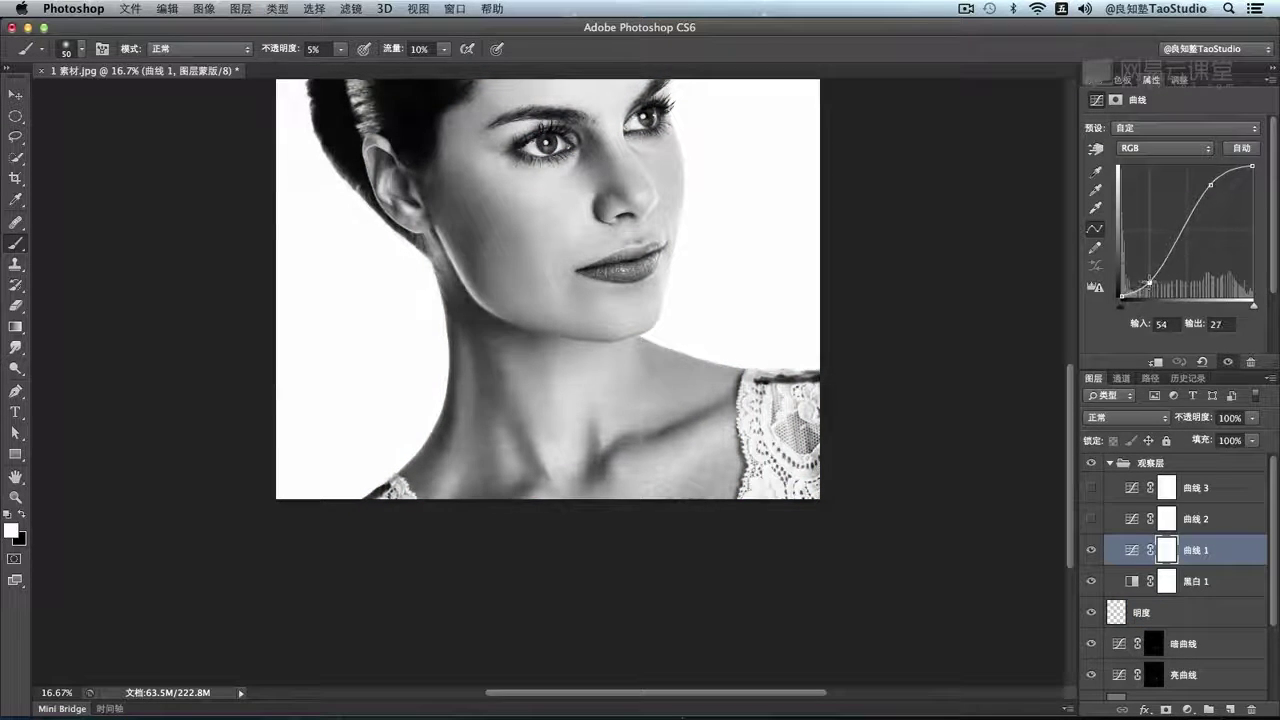
left_click(1160, 612)
Darken the small bright patches on the shadowed neck under the jaw with a black brush reduced to 15
key("x")
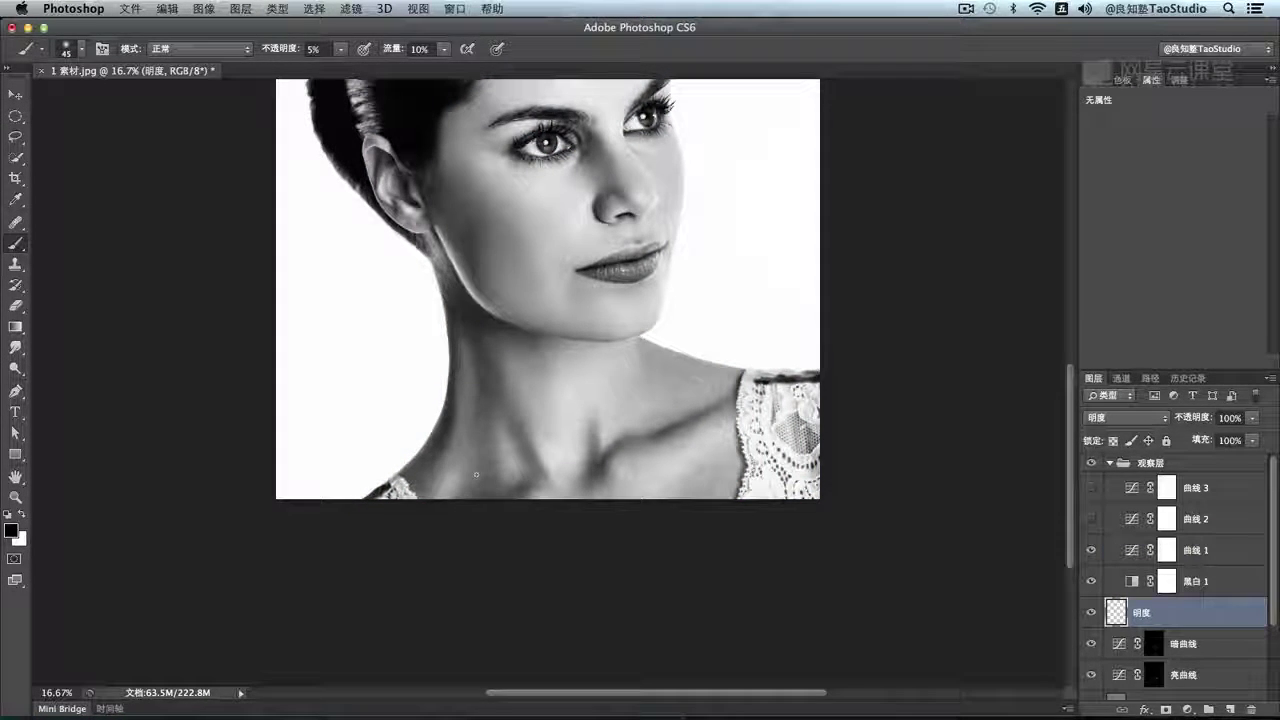
key("super+plus")
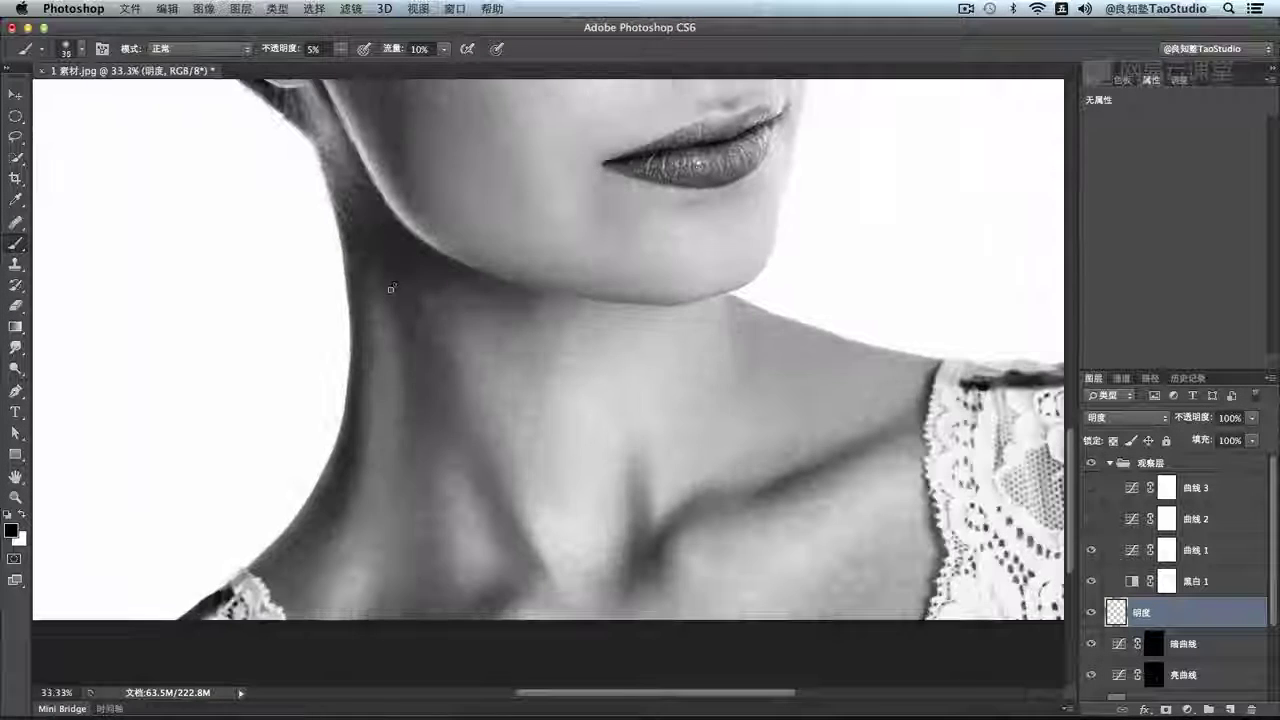
key("[")
key("[")
key("[")
key("[")
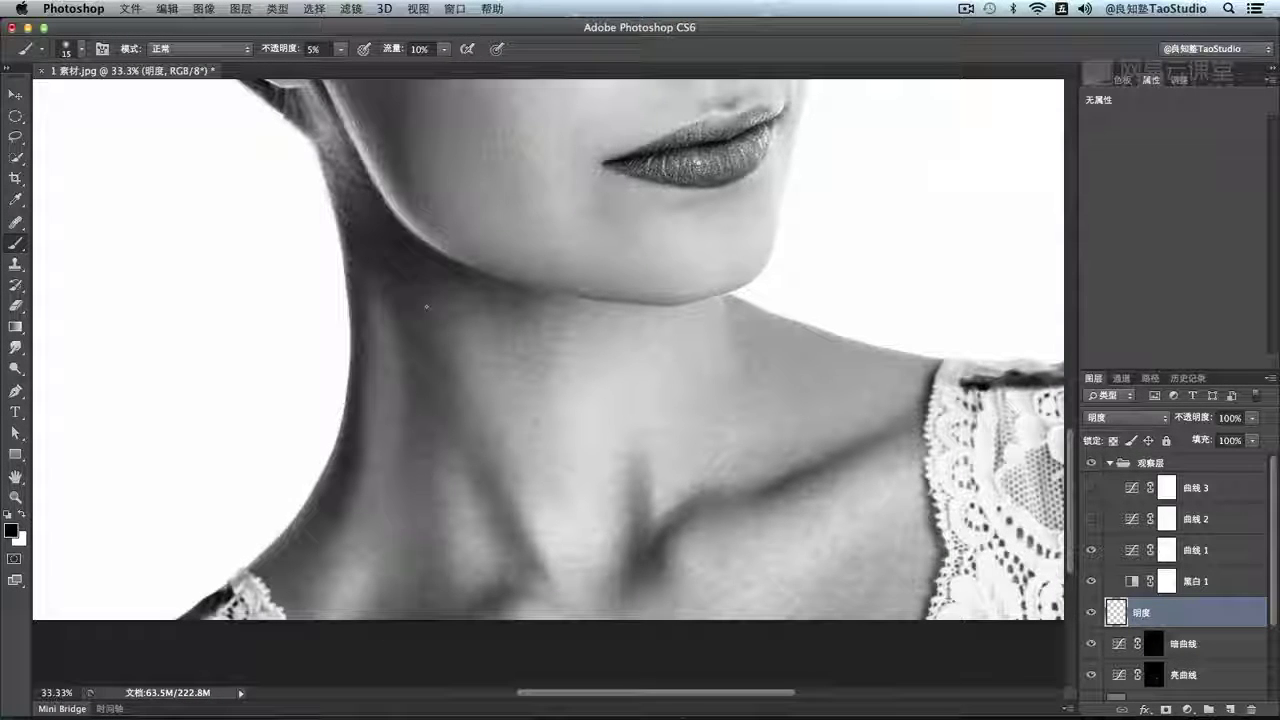
Lighten the dark patches under the chin and beside the neck fold with a white brush at size 25
key("bracketright")
key("x")
key("bracketright")
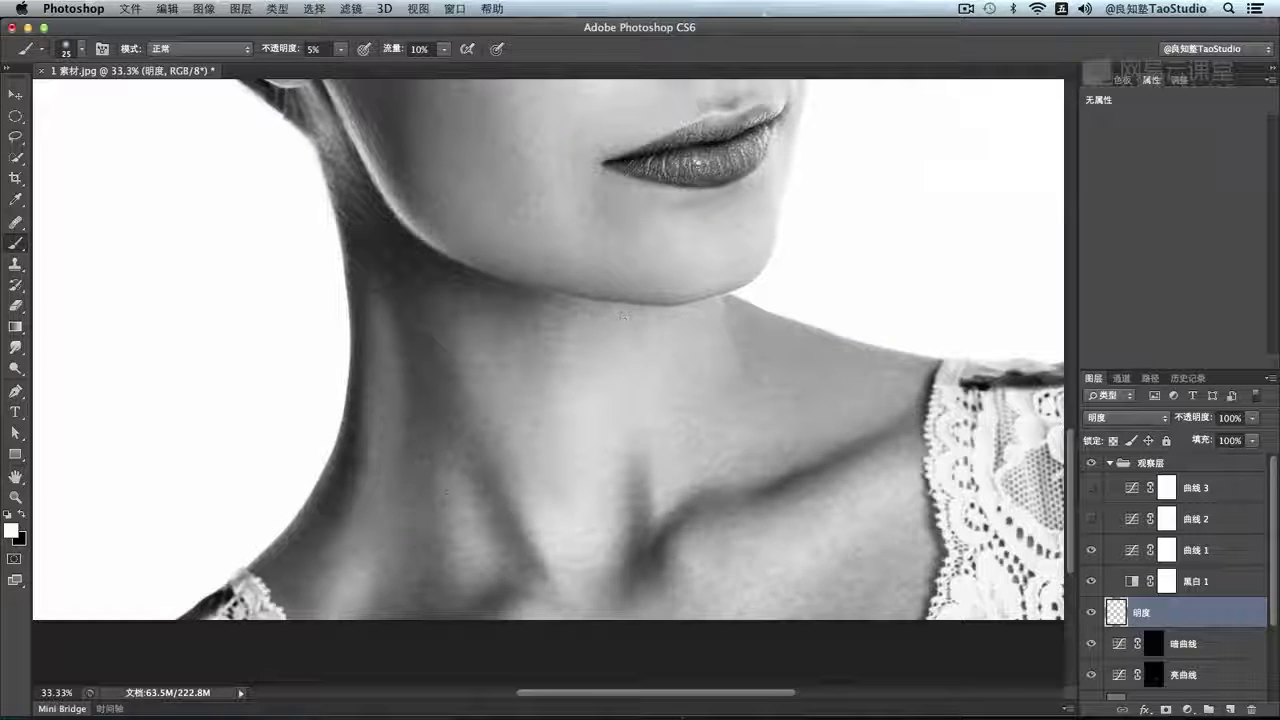
key("super+minus")
key("super+plus")
Smooth the remaining uneven spots on the neck, alternating black at brush size 15 and white at 20
key("x")
key("bracketleft")
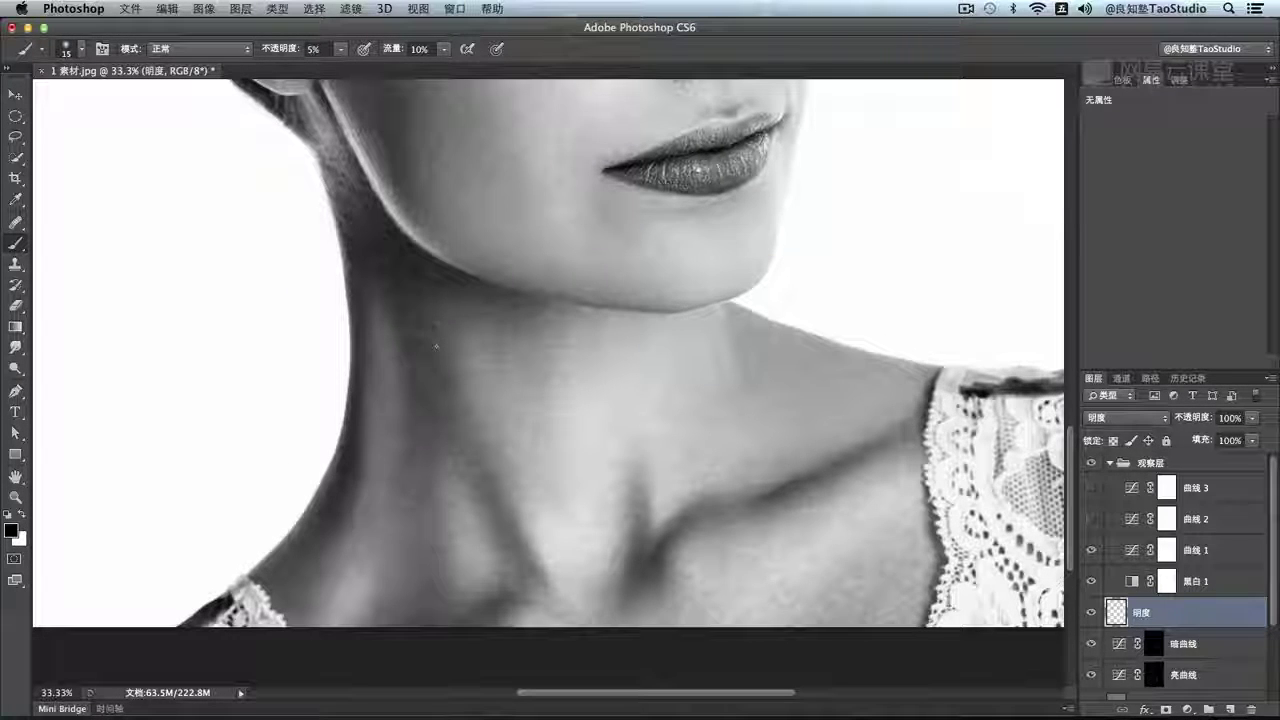
key("x")
key("x")
key("x")
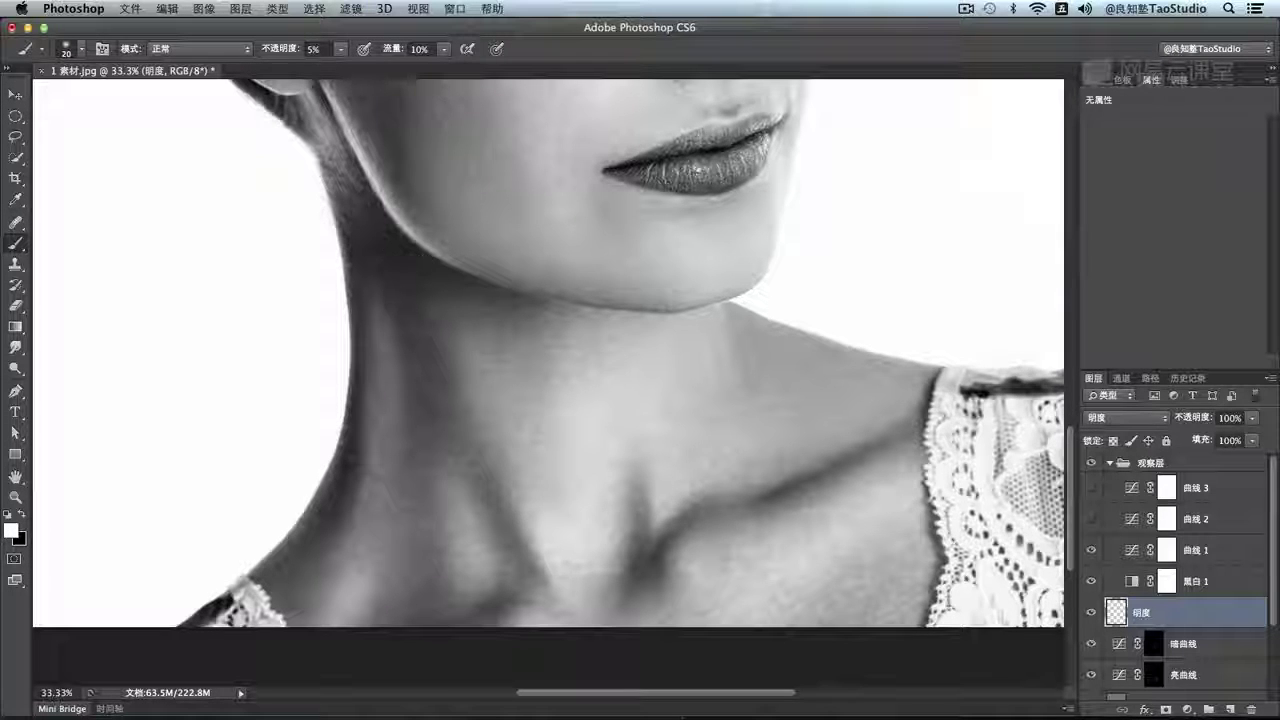
key("x")
Darken the bright spots below the earlobe and down the back edge of the neck with a size 20 black brush
key("super+minus")
key("super+minus")
key("super+minus")
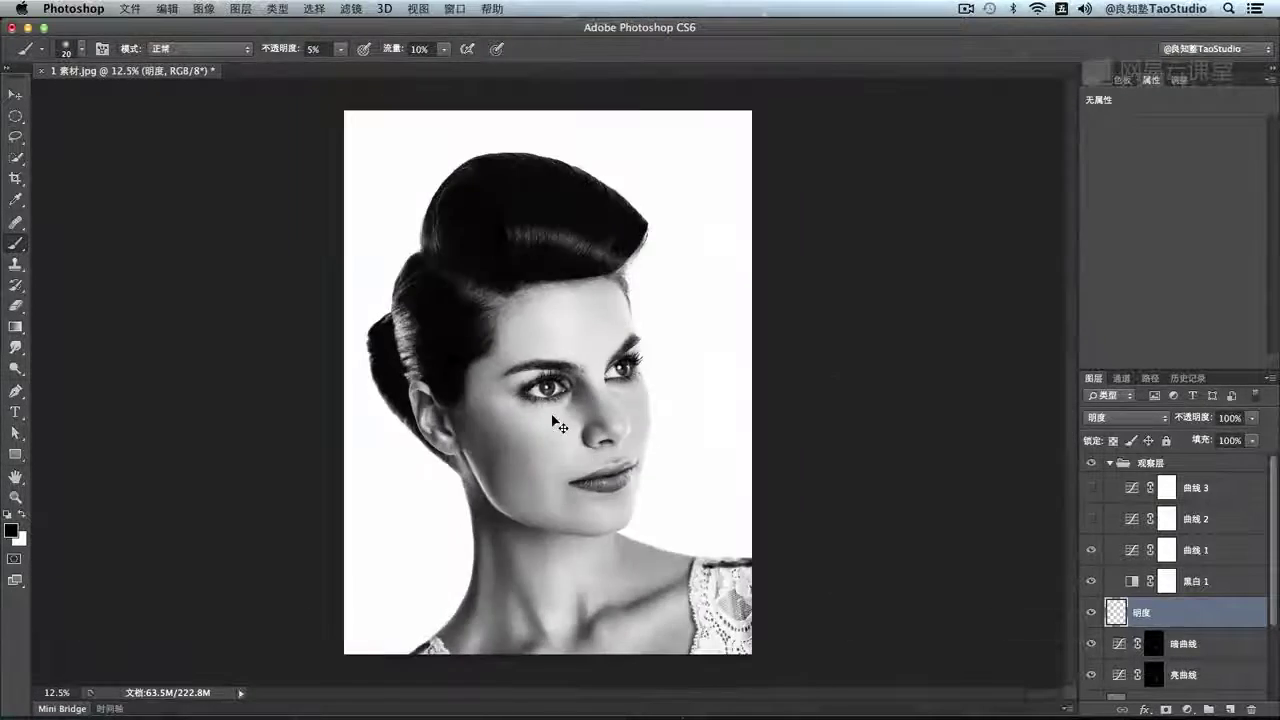
key("super+plus")
key("super+plus")
left_click_drag(509, 540, 523, 457)
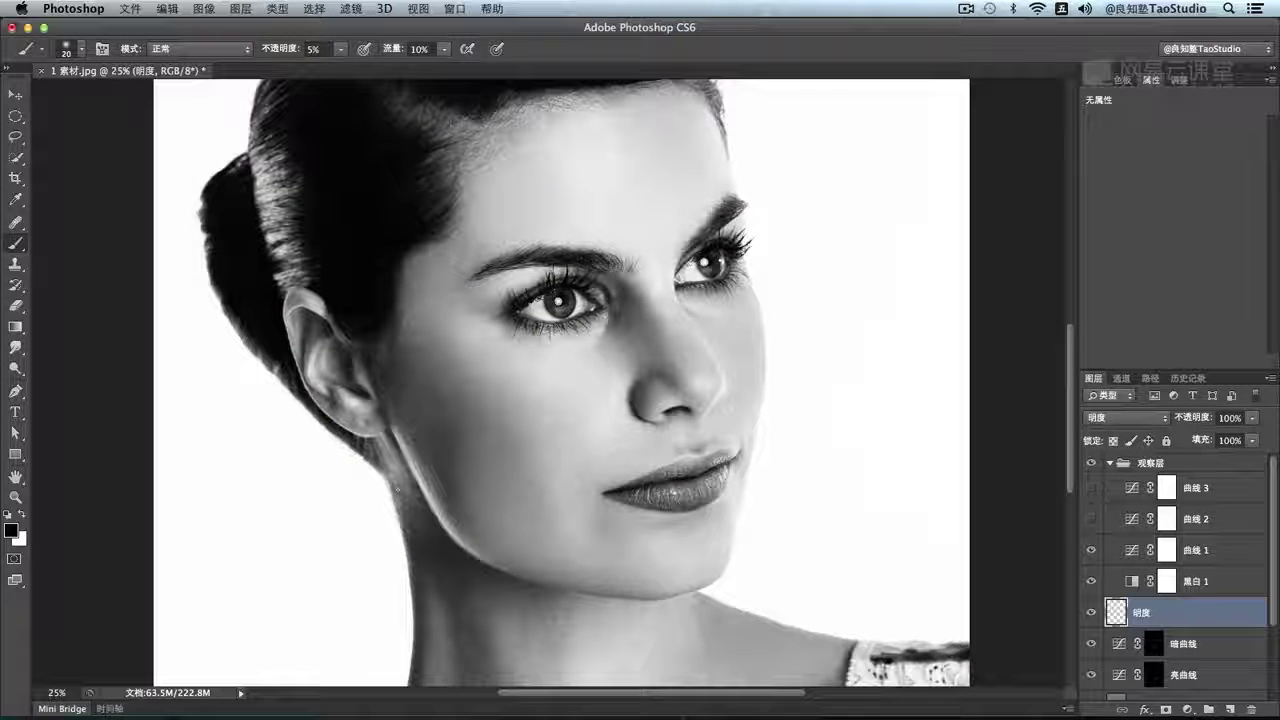
key("bracketright")
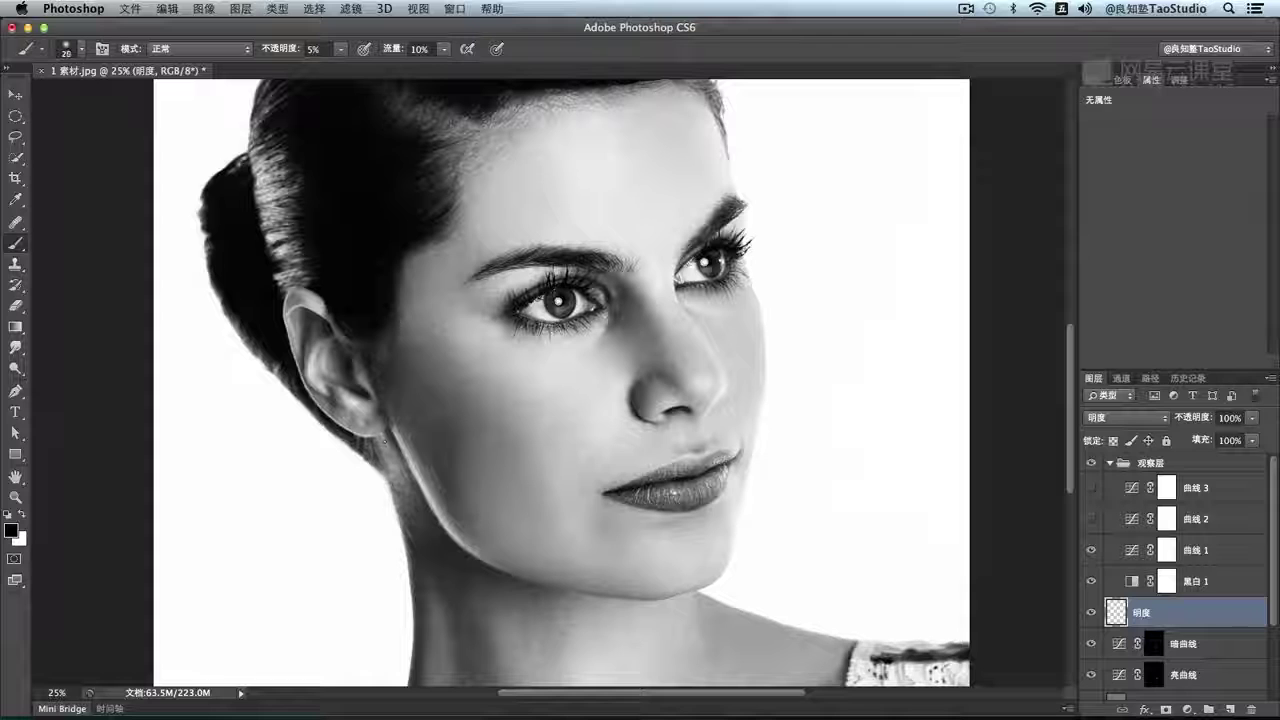
left_click_drag(384, 441, 395, 505)
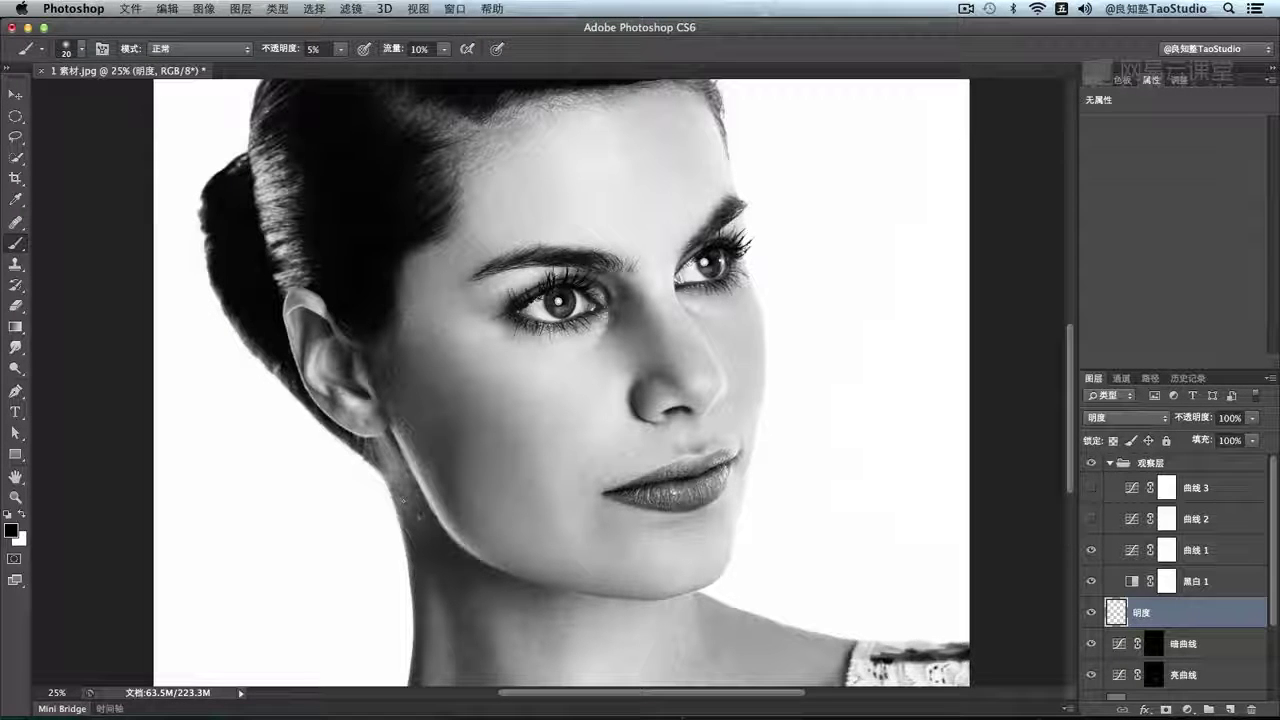
Lighten the dark spots behind the jawline with a size 20 white brush and the neck below at size 35
key("x")
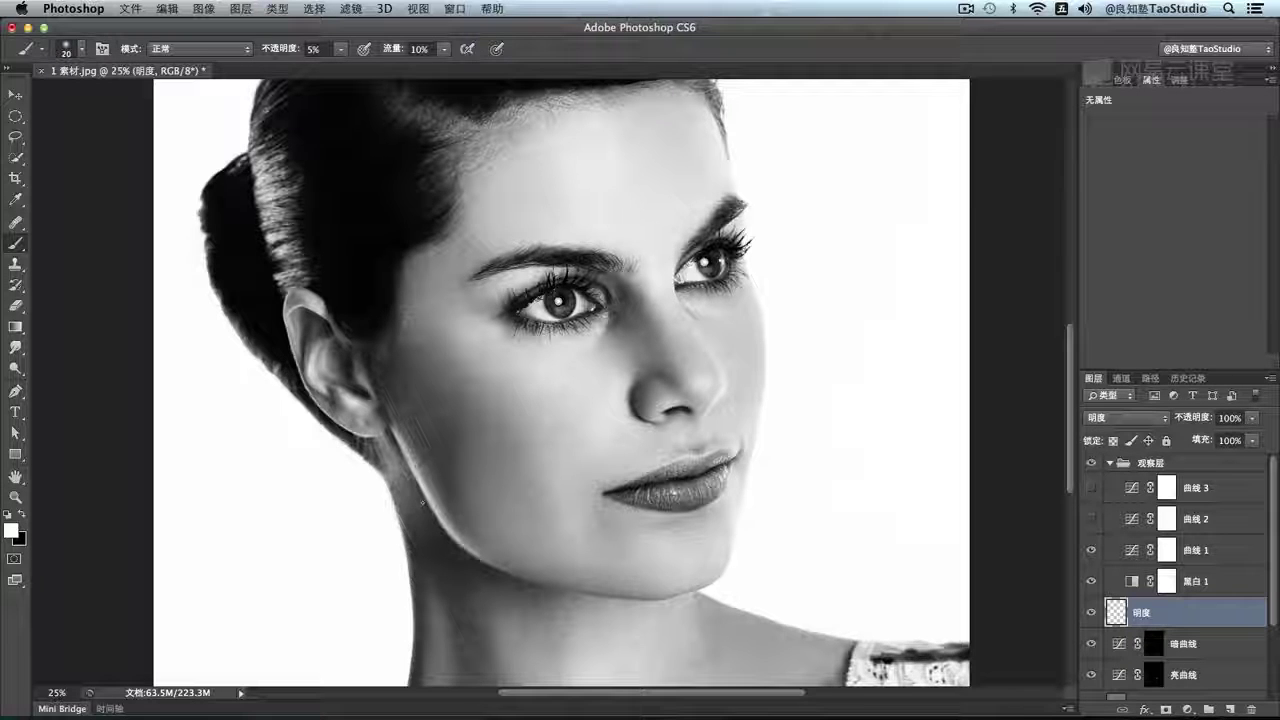
scroll(410, 536, "down", 5)
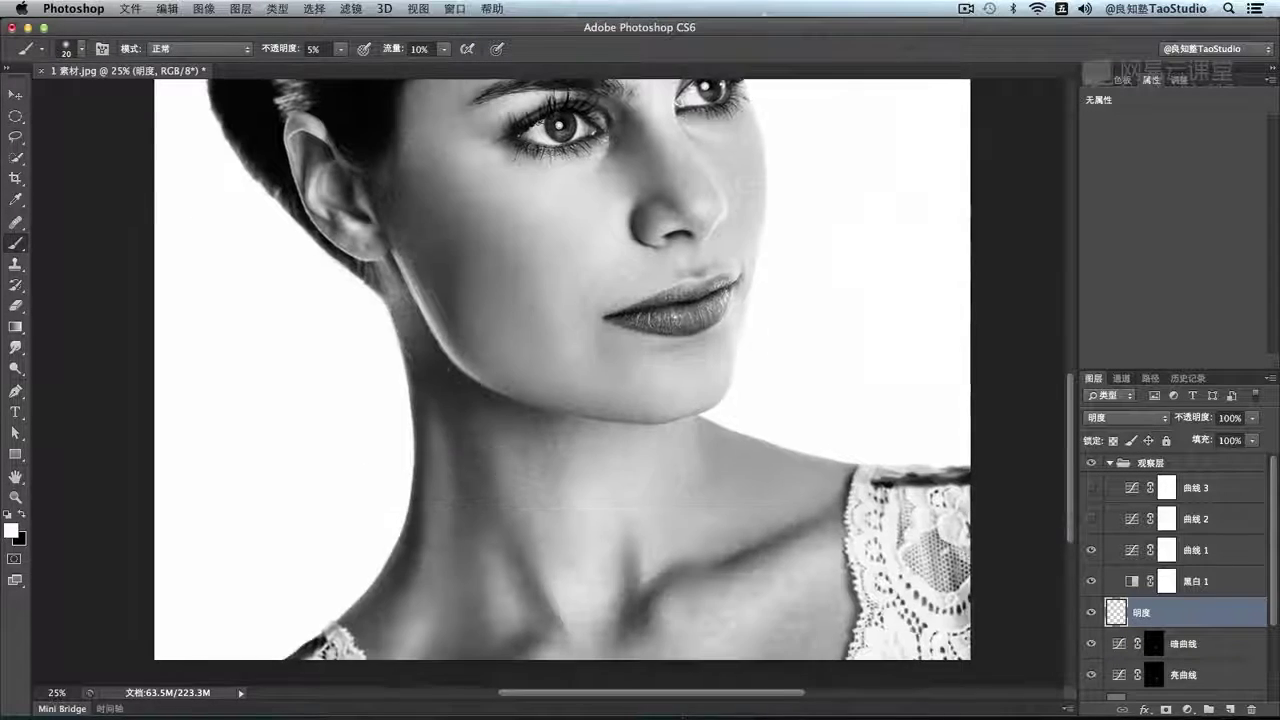
key("super+minus")
key("bracketright")
key("bracketright")
key("bracketright")
key("bracketleft")
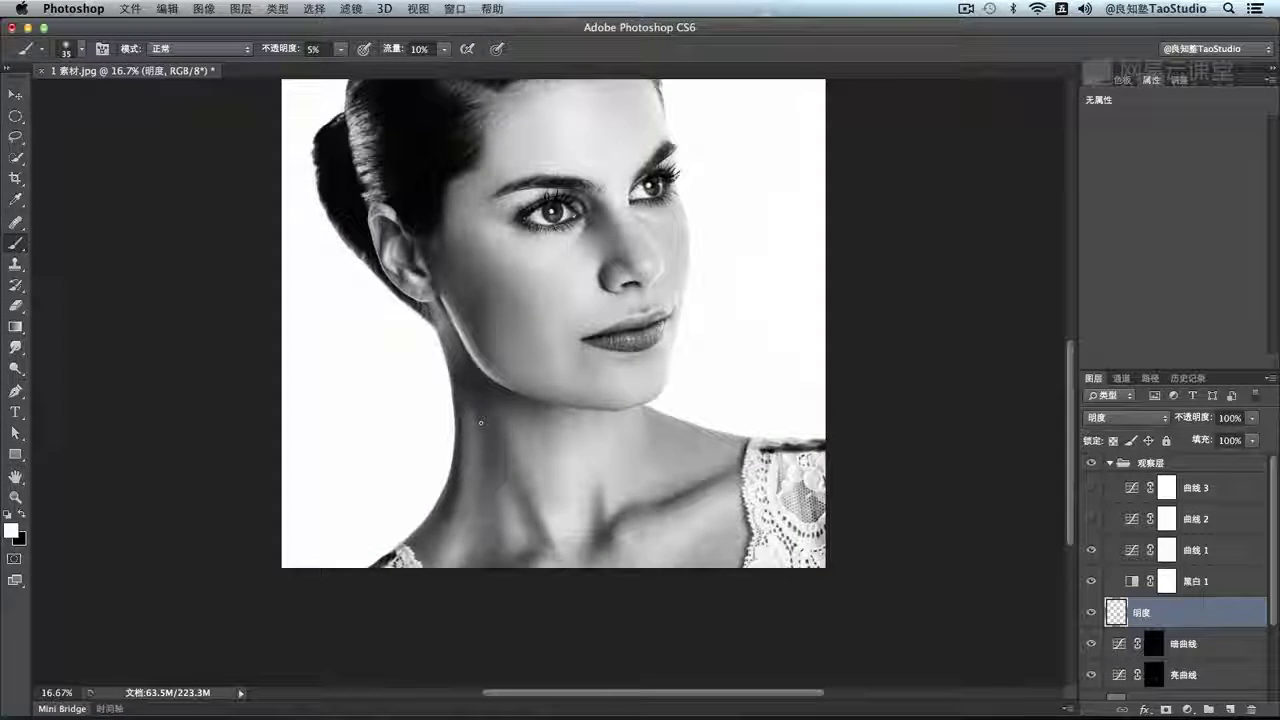
Deepen the shadowed side of the neck under the jaw in black, with the brush at 30 and enlarged to 80
key("x")
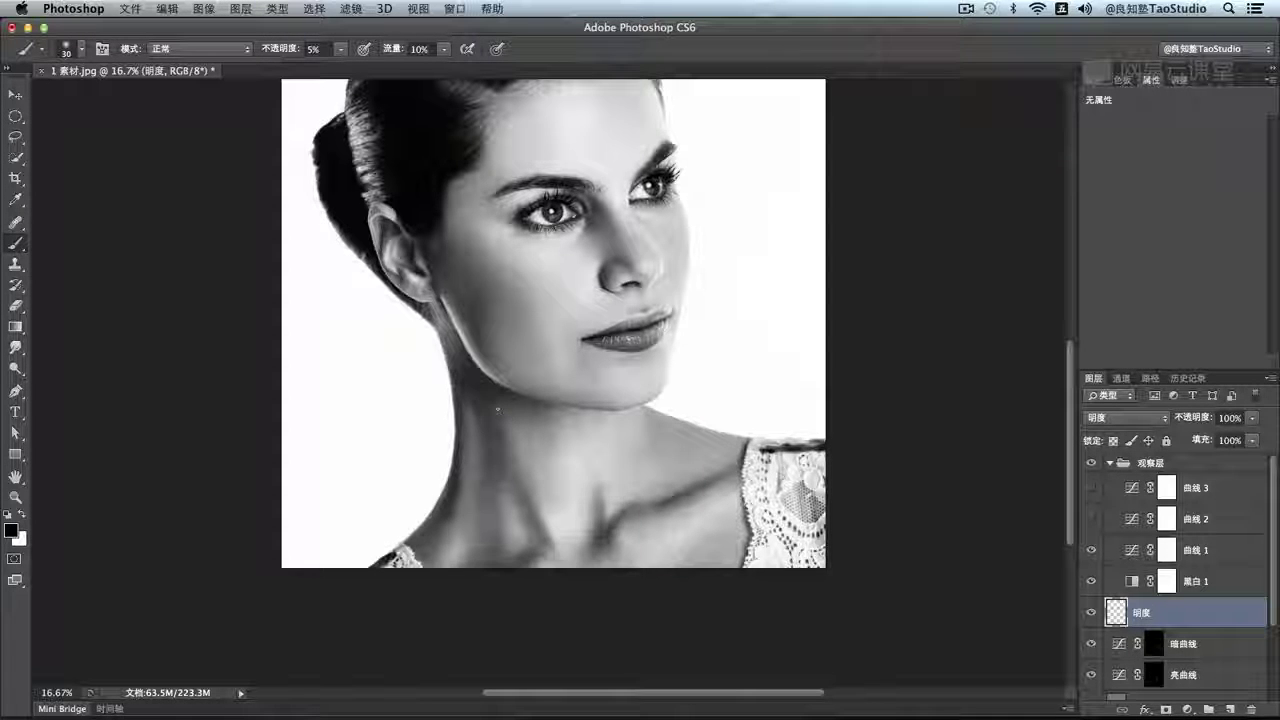
key("ctrl+minus")
key("bracketright")
key("bracketright")
key("bracketright")
key("bracketright")
key("bracketright")
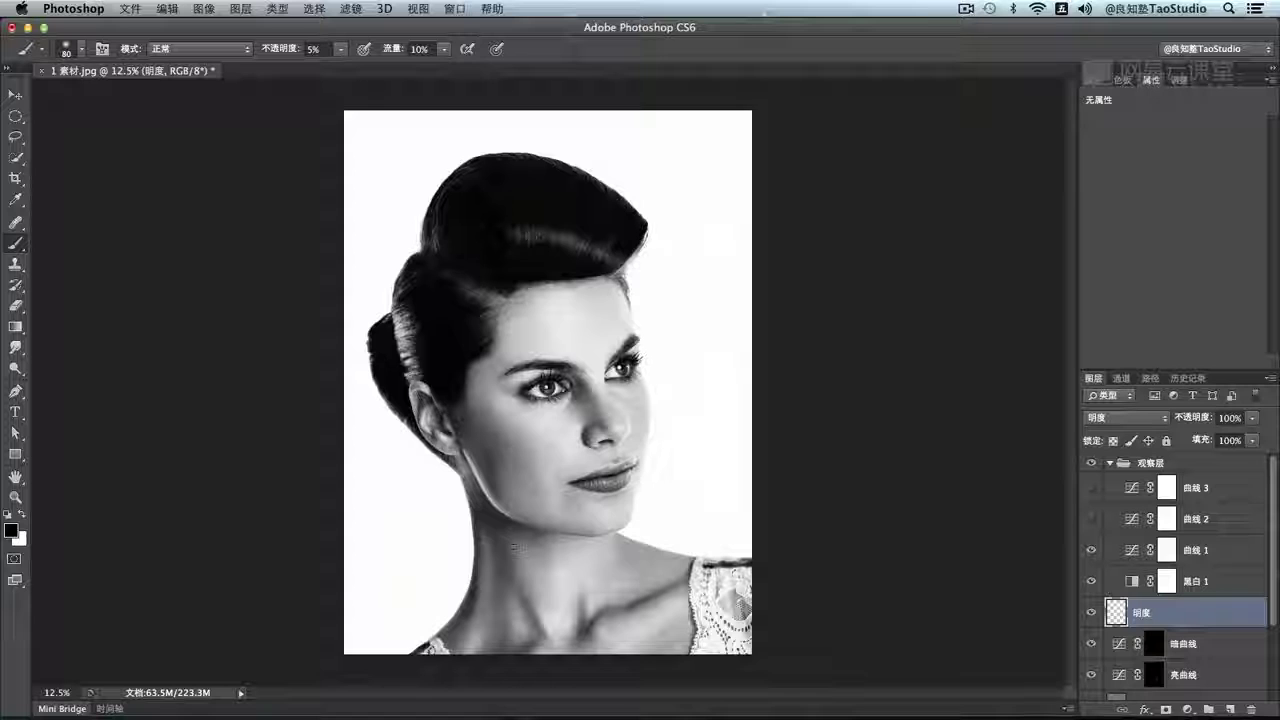
key("bracketleft")
key("bracketleft")
key("bracketright")
key("bracketright")
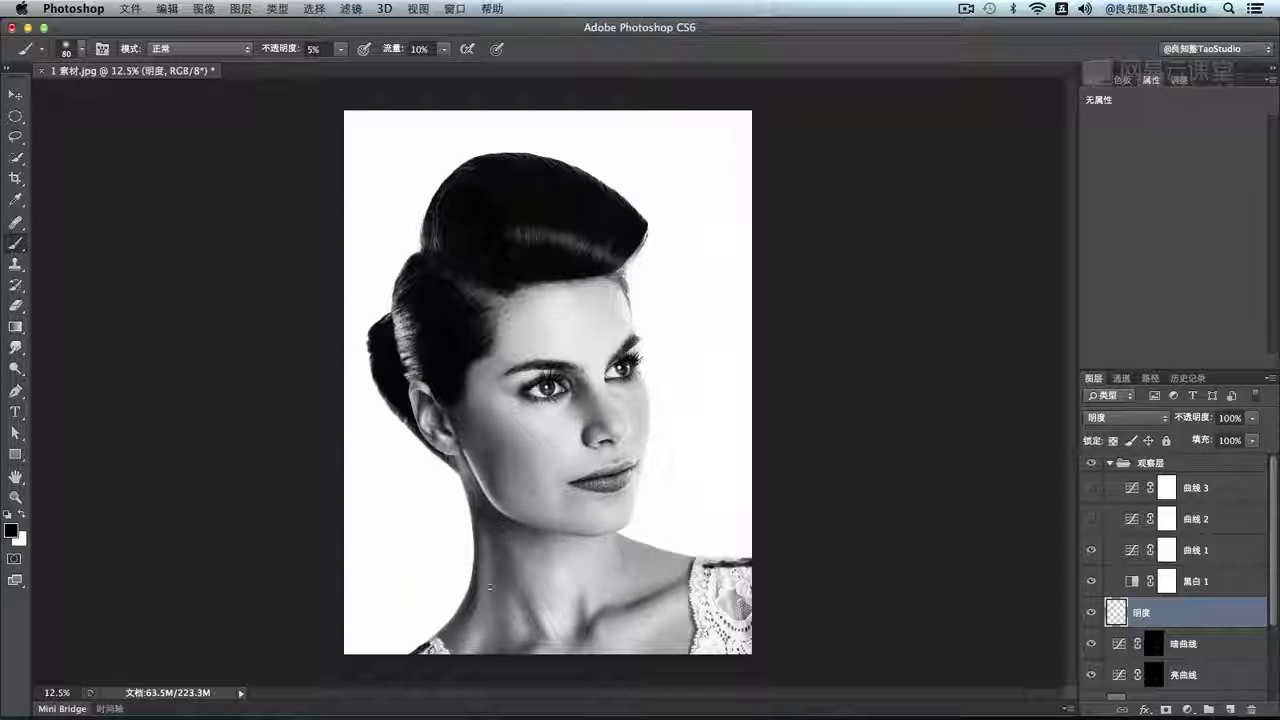
Lighten the area just under the jawline with a white brush reduced to 50 and then 45
key("bracketleft")
key("bracketleft")
key("bracketleft")
key("x")
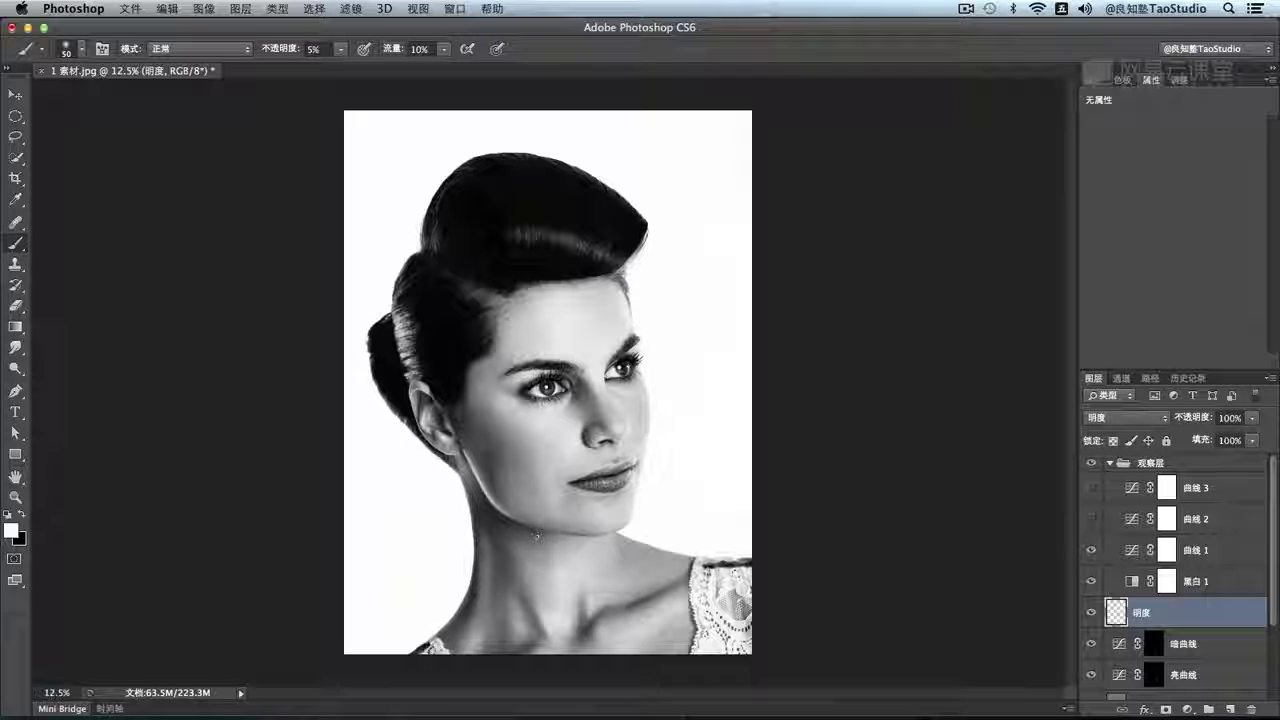
key("bracketleft")
Hide the 观察层 group and toggle the 明度 layer to compare the color portrait with and without the retouching
left_click(1091, 463)
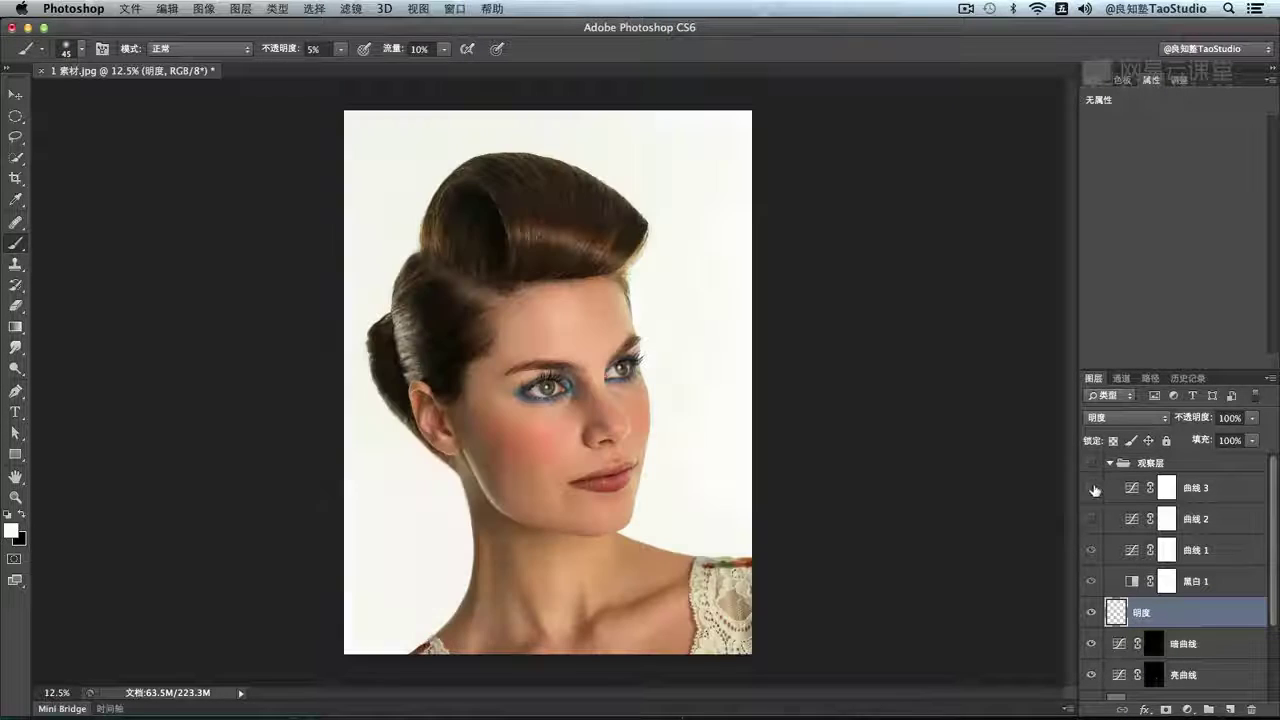
left_click(1090, 612)
left_click(1090, 612)
Darken the outer side of the neck beneath the jaw on the color image with a large black brush at about size 80
key("x")
key("bracketright")
key("bracketright")
key("bracketright")
key("bracketright")
key("bracketright")
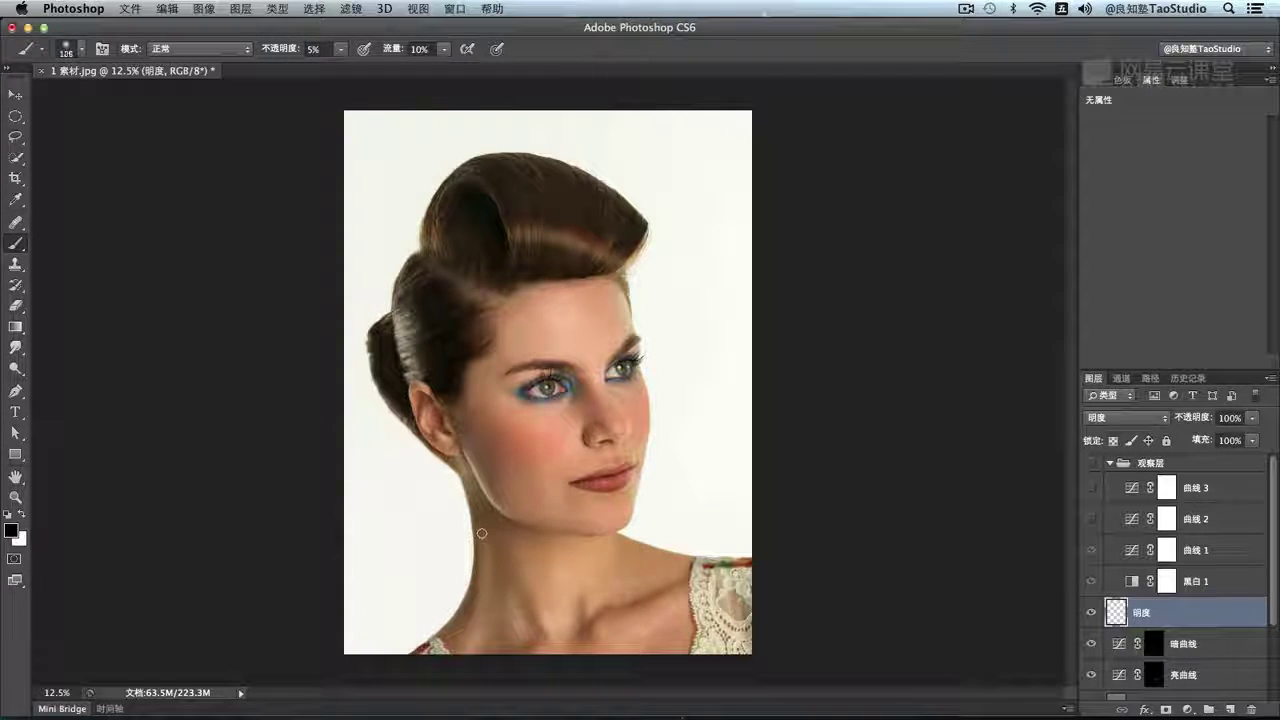
key("bracketleft")
key("bracketleft")
key("bracketleft")
key("bracketleft")
key("bracketleft")
key("bracketleft")
key("bracketleft")
key("bracketleft")
key("bracketleft")
key("bracketleft")
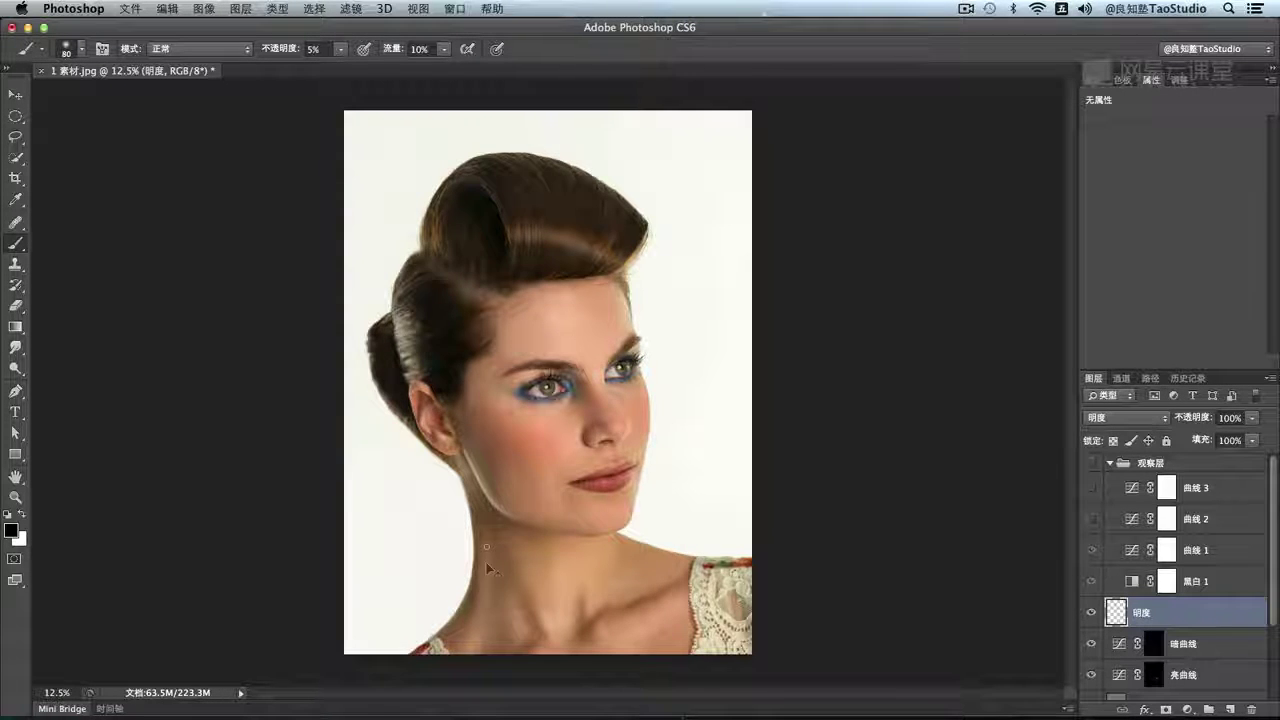
Deepen the shadow behind the jaw and down the neck's outer edge with a black brush sized 70 to 90
key("bracketright")
key("bracketright")
key("bracketright")
key("bracketright")
key("bracketright")
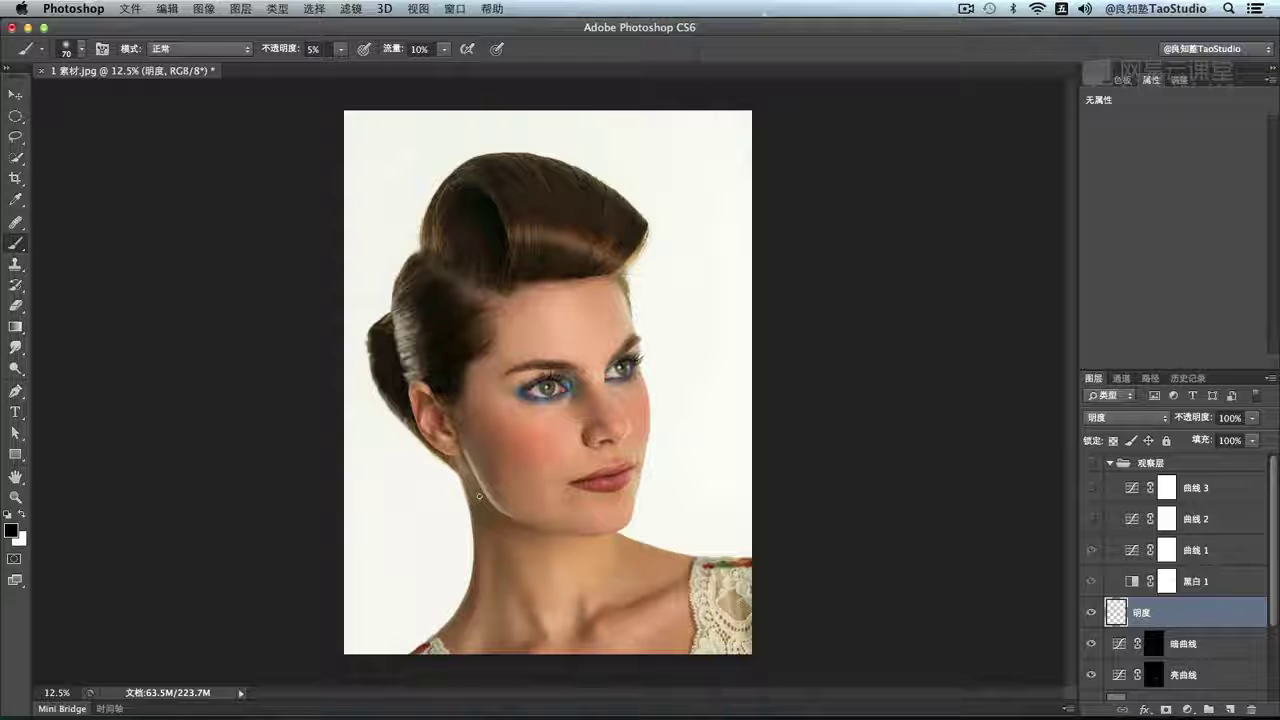
key("bracketright")
key("bracketright")
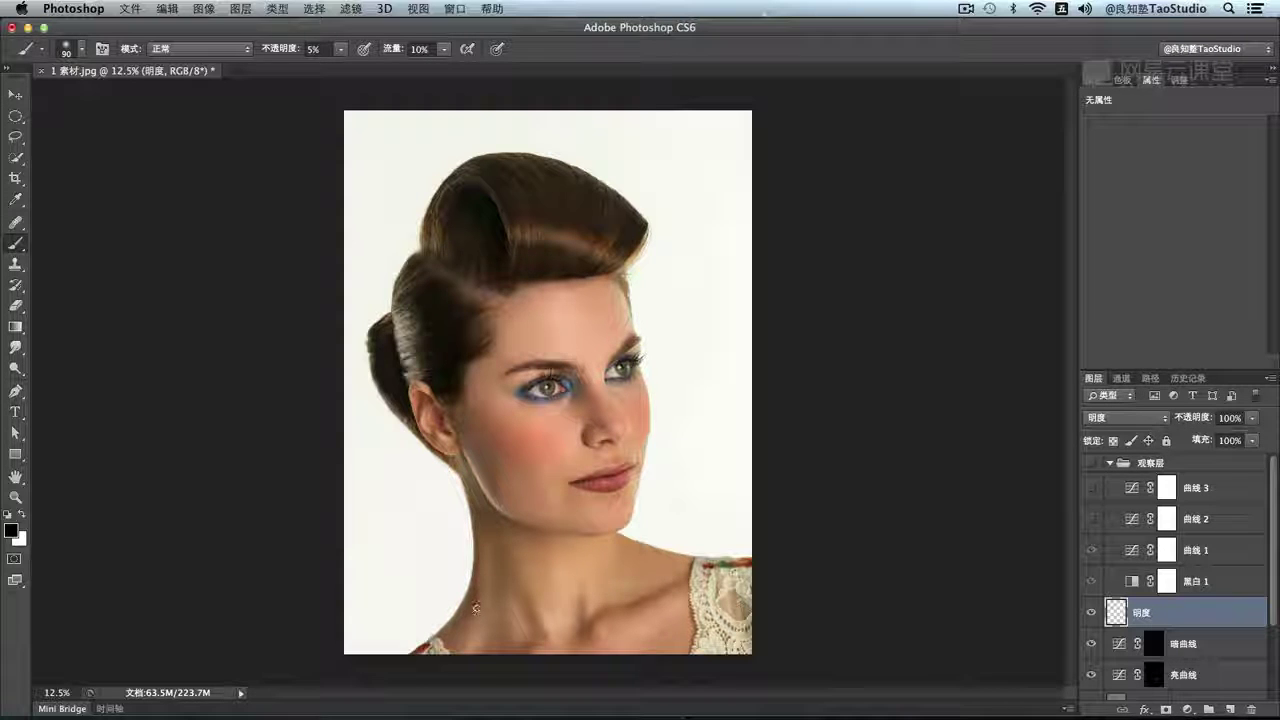
Lighten the overly dark lower outer edge of the neck with a white brush at sizes 50 and 60
key("x")
key("bracketleft")
key("bracketleft")
key("bracketleft")
key("bracketleft")
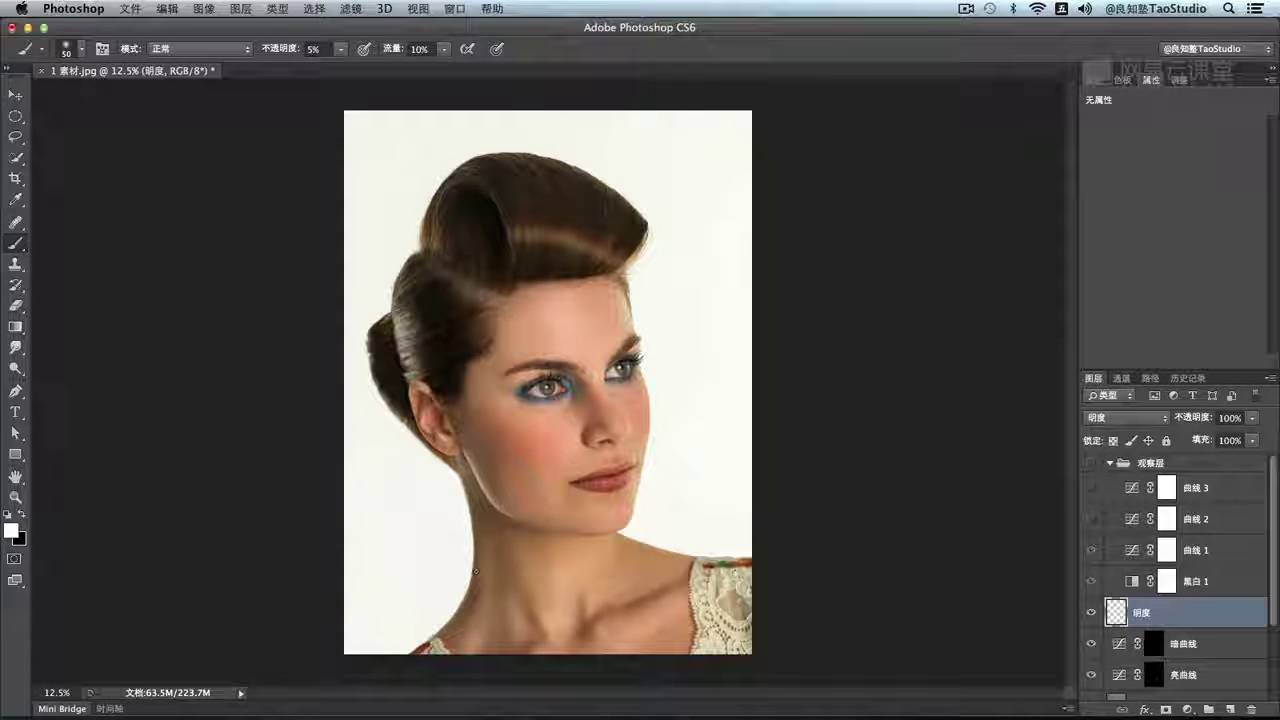
key("bracketright")
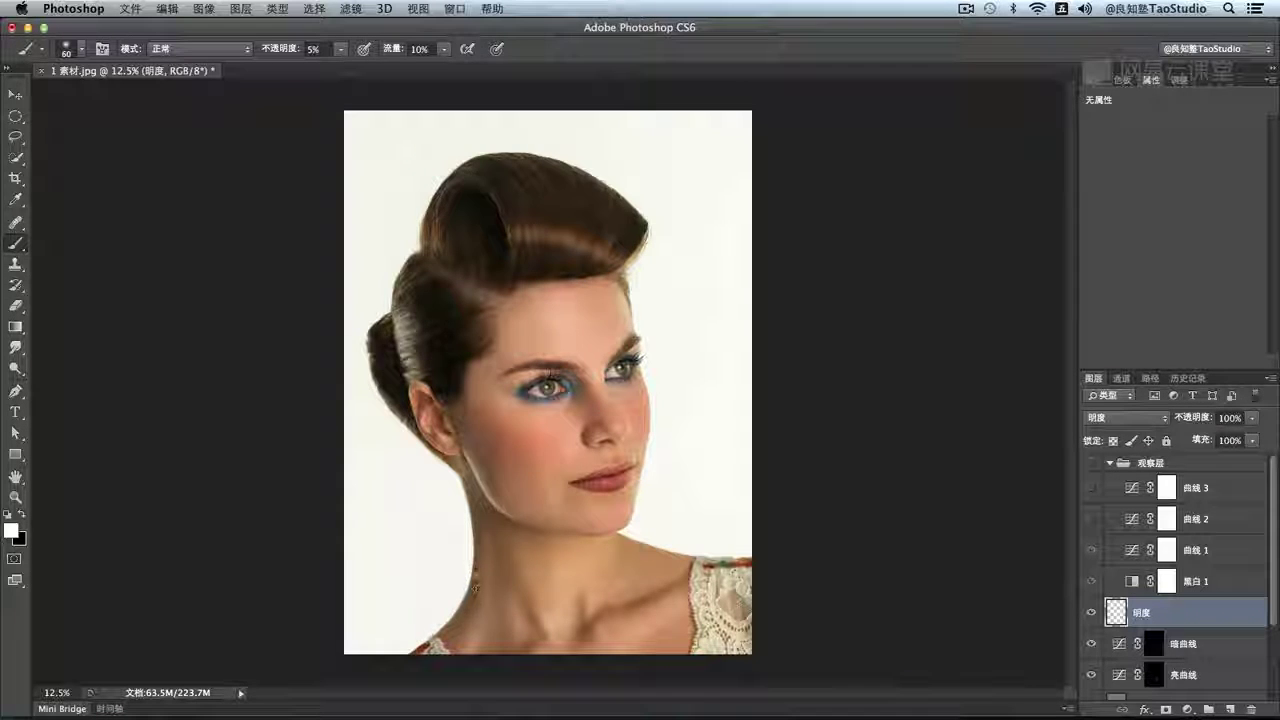
Show the 观察层 group again and darken bright patches on the side of the neck with a black brush sized 25 to 35
left_click(1091, 463)
key("super+plus")
key("super+plus")
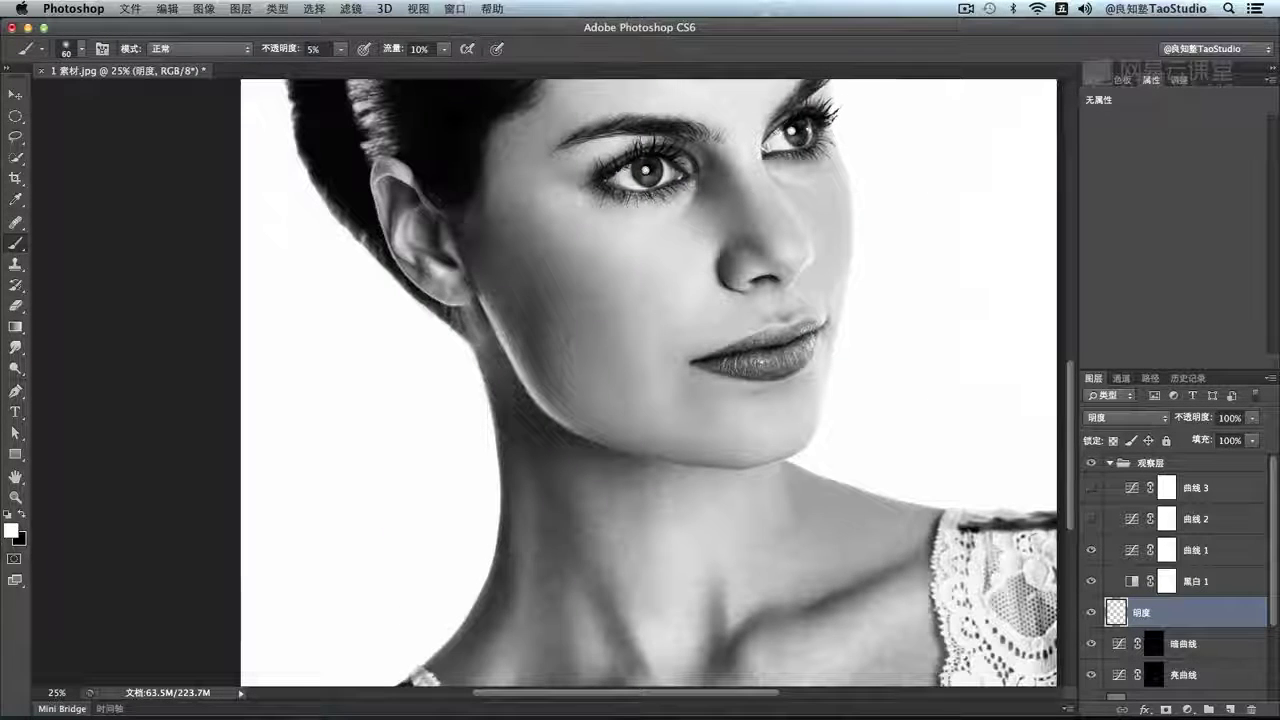
key("bracketleft")
key("bracketleft")
key("bracketleft")
key("bracketleft")
key("x")
key("bracketleft")
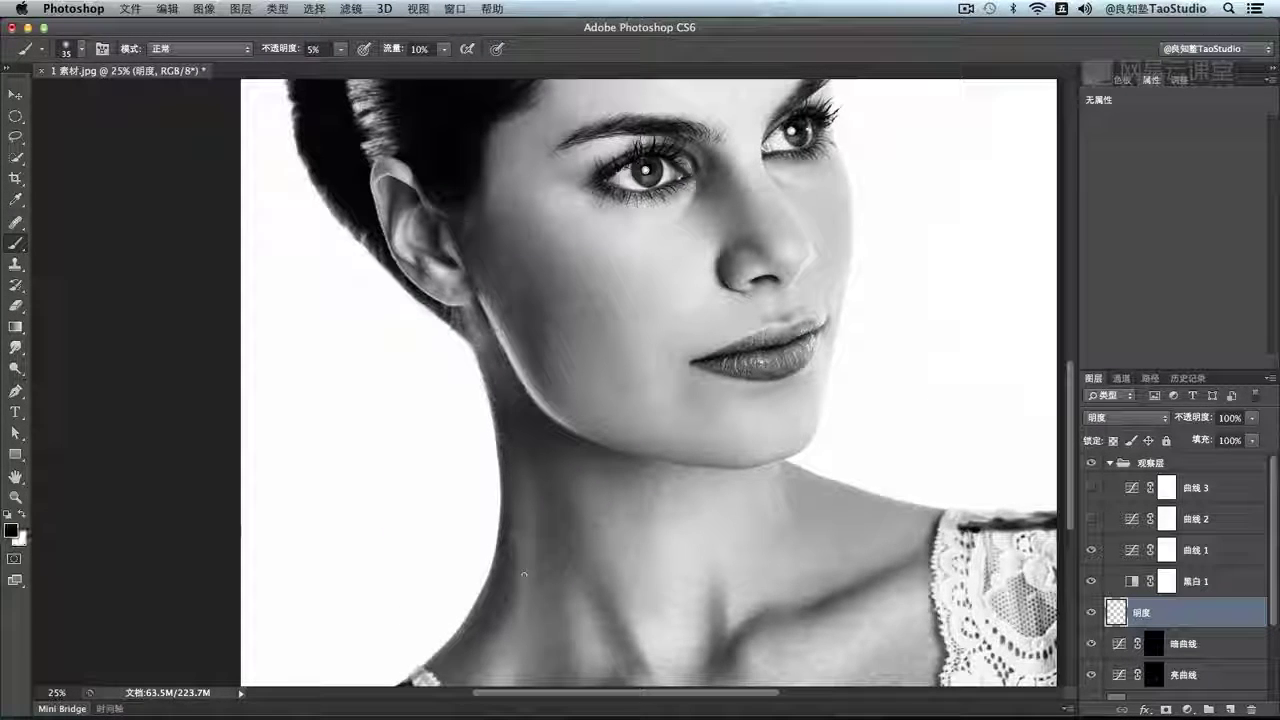
key("super+minus")
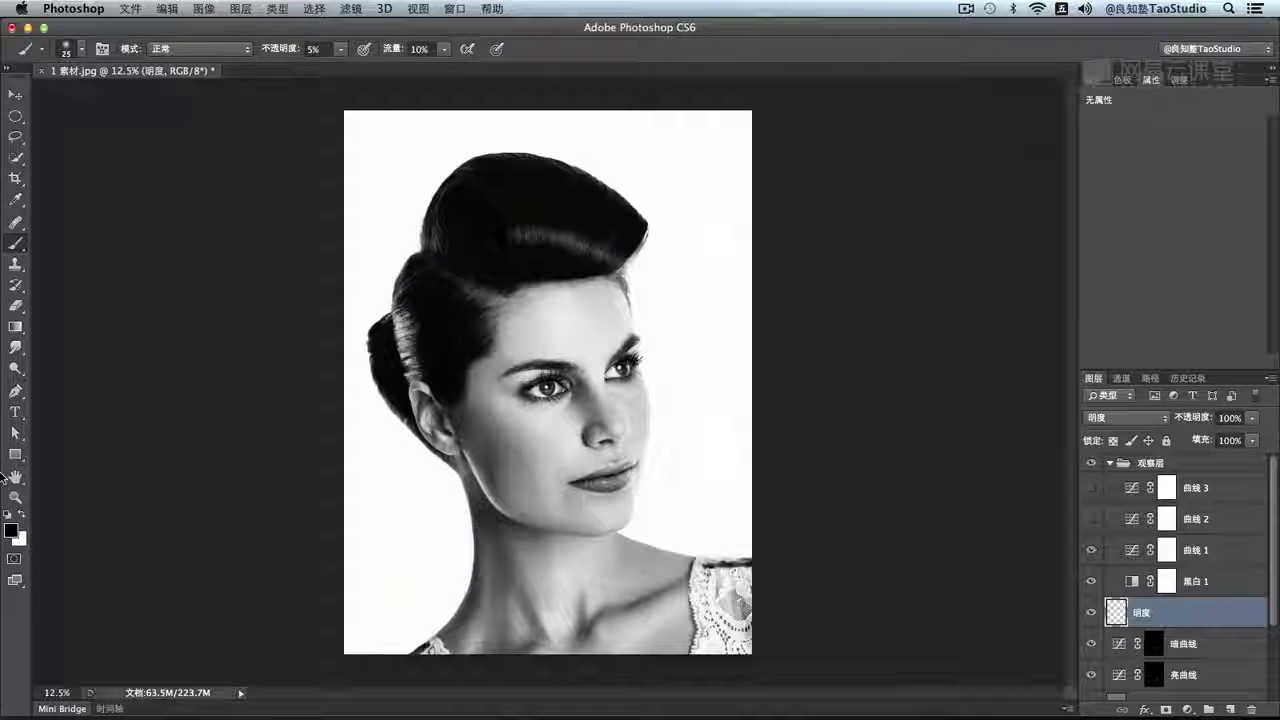
Inspect the eyes, neck and collarbone at 100% in the black-and-white view, finishing on the whole portrait
key("h")
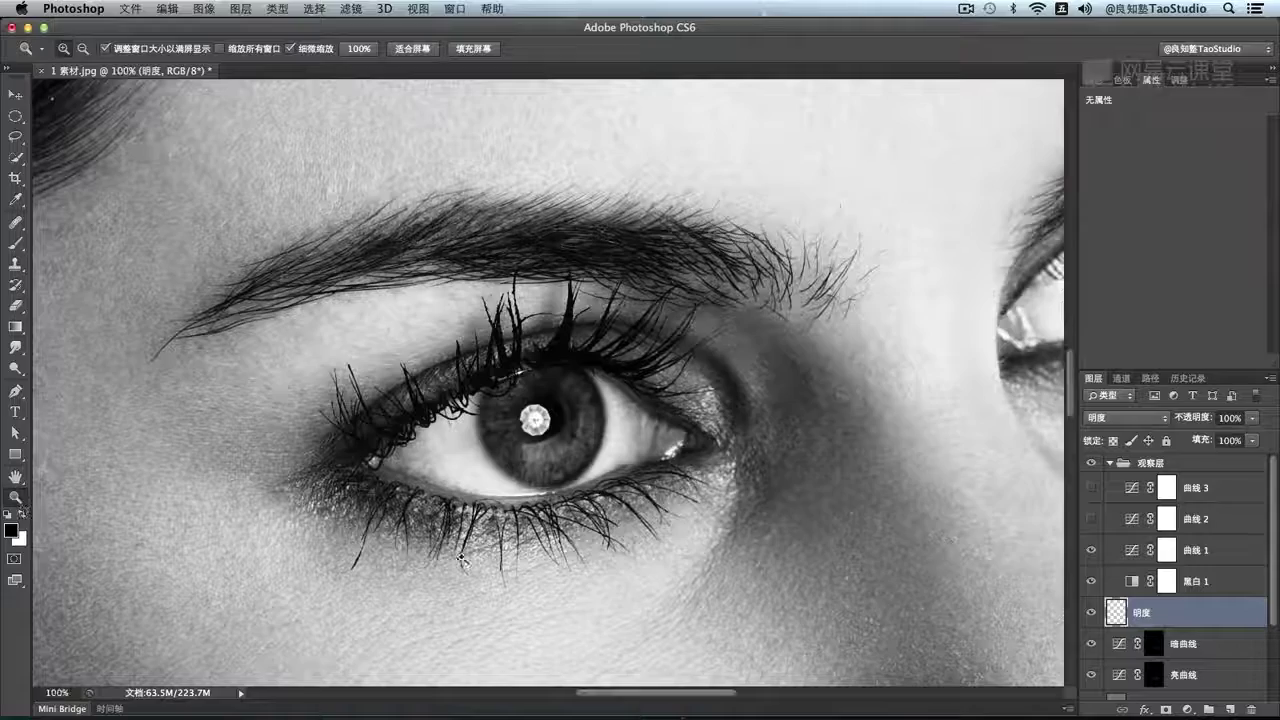
left_click_drag(463, 557, 471, 357)
left_click_drag(426, 475, 320, 660)
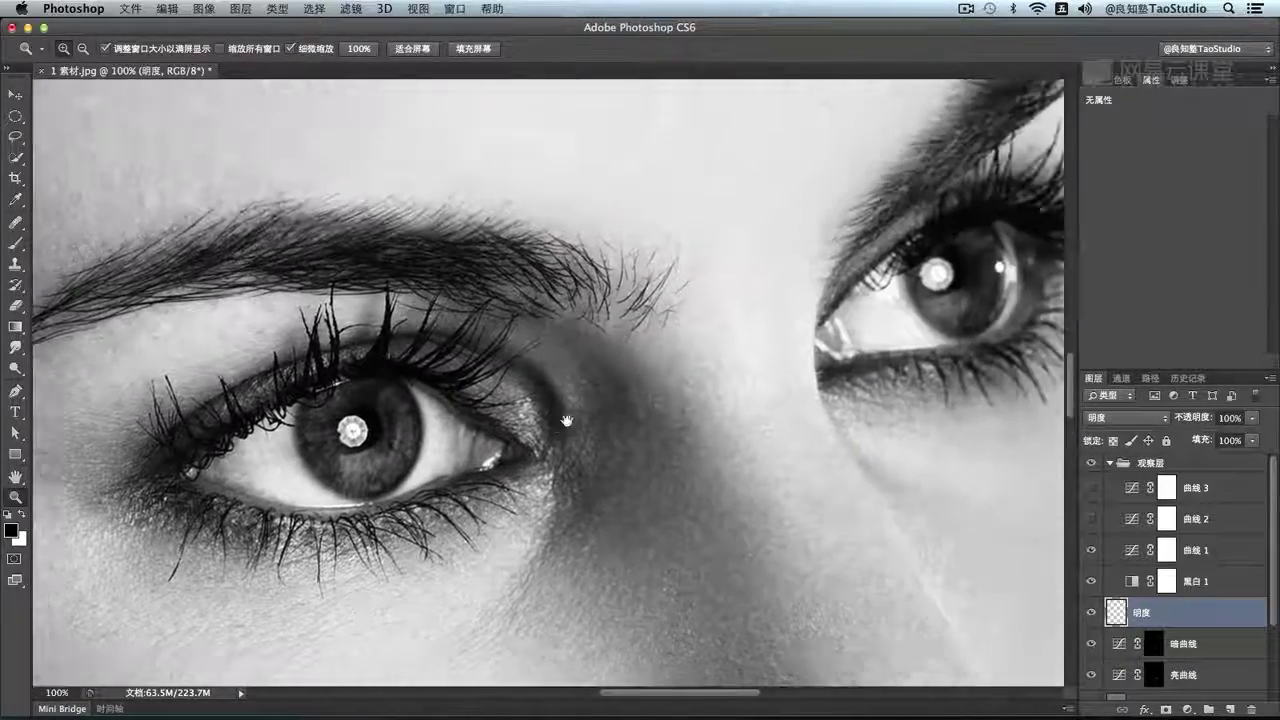
left_click_drag(566, 420, 464, 647)
left_click_drag(548, 475, 522, 500)
scroll(522, 500, "down", 10)
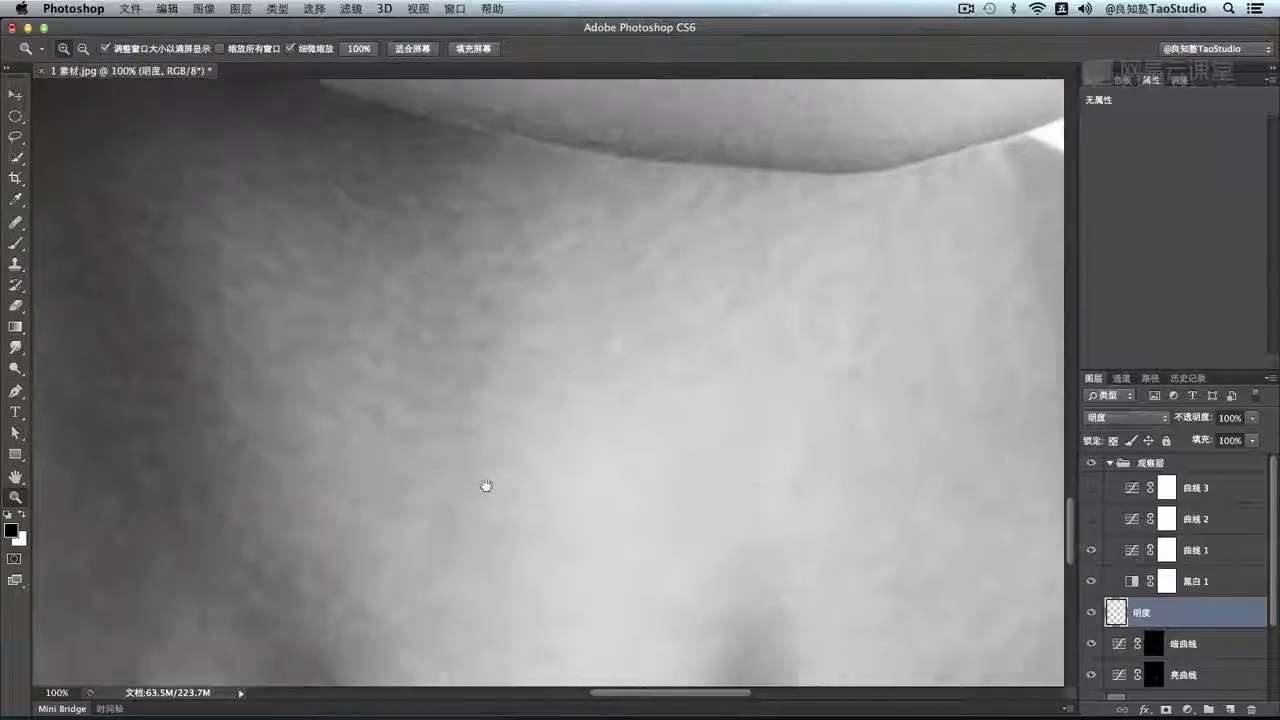
scroll(592, 478, "down", 10)
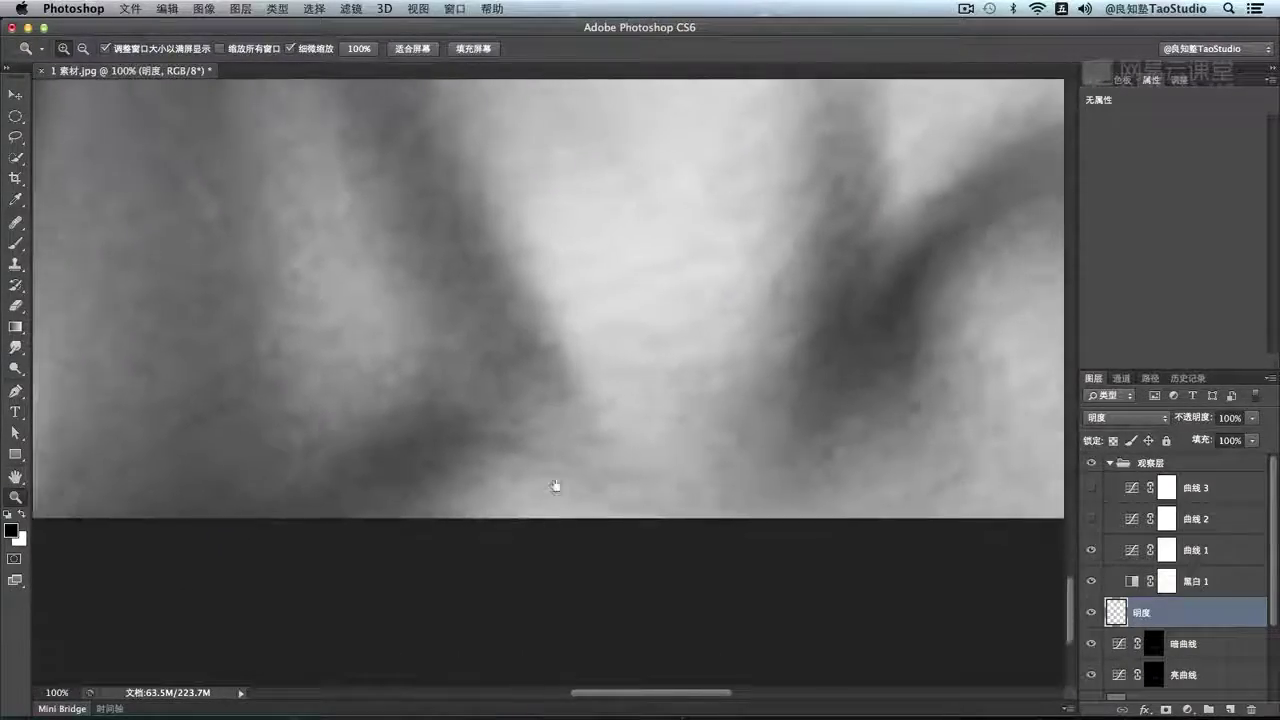
scroll(554, 483, "up", 4)
scroll(641, 456, "right", 5)
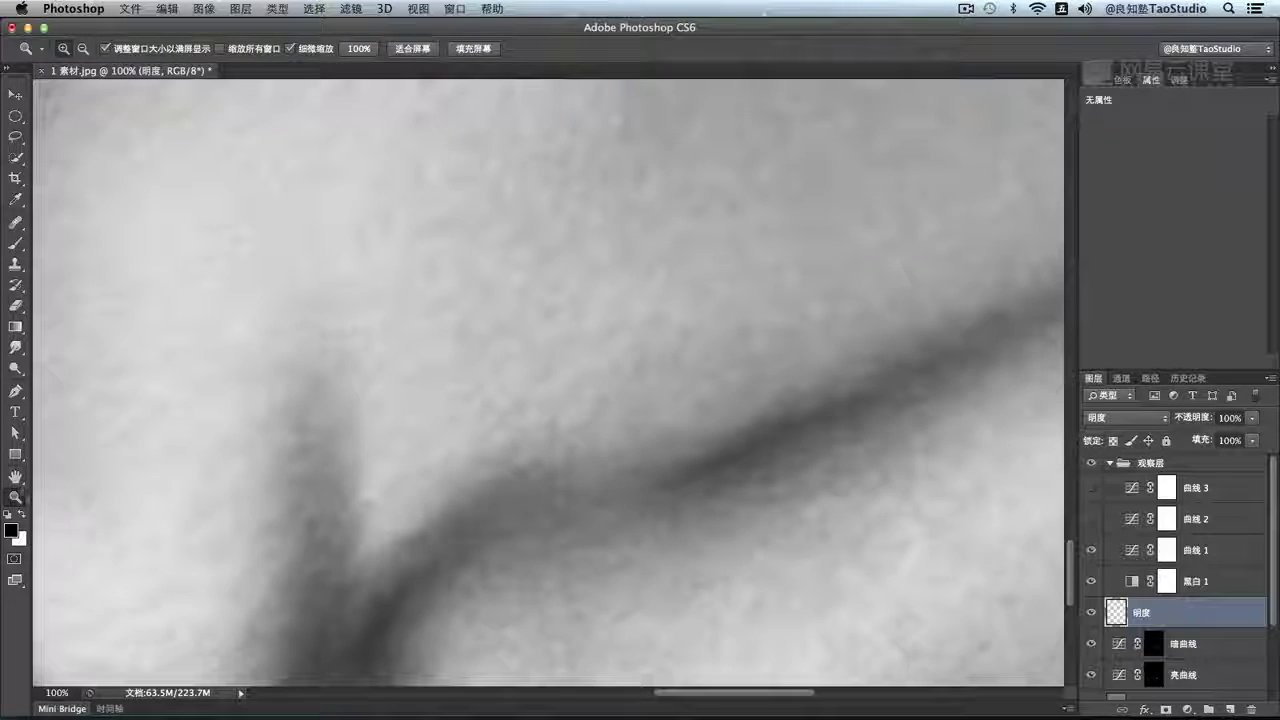
left_click(17, 478)
double_click(17, 478)
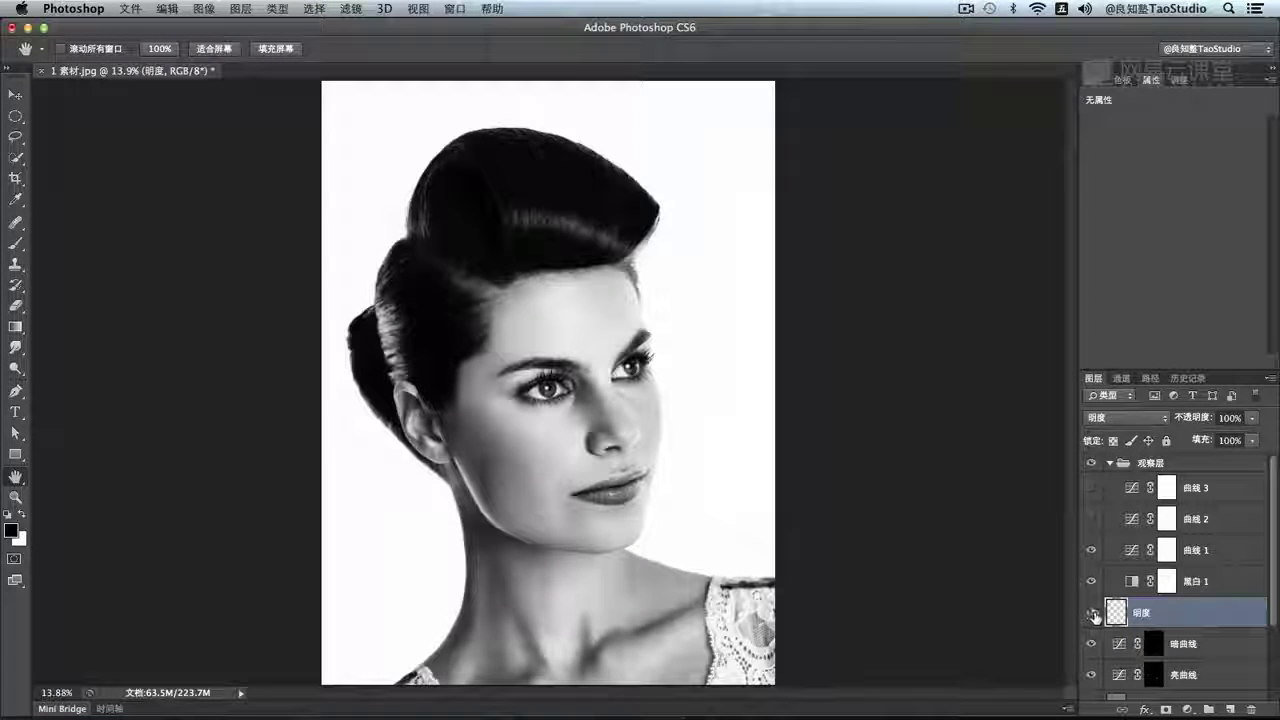
Compare the whole portrait with and without the upper 明度 layer
left_click(1090, 614)
left_click(1089, 616)
left_click(1089, 616)
left_click(1088, 616)
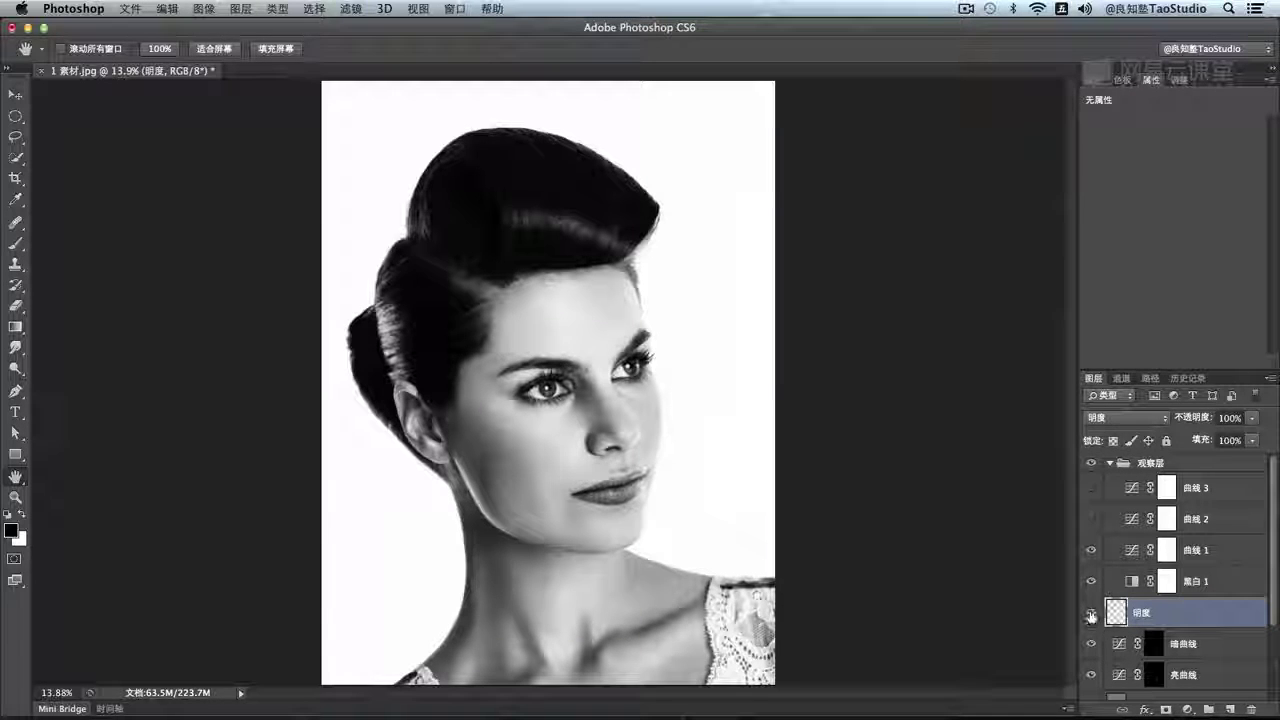
Switch back to the Brush tool and enlarge it to size 50
key("b")
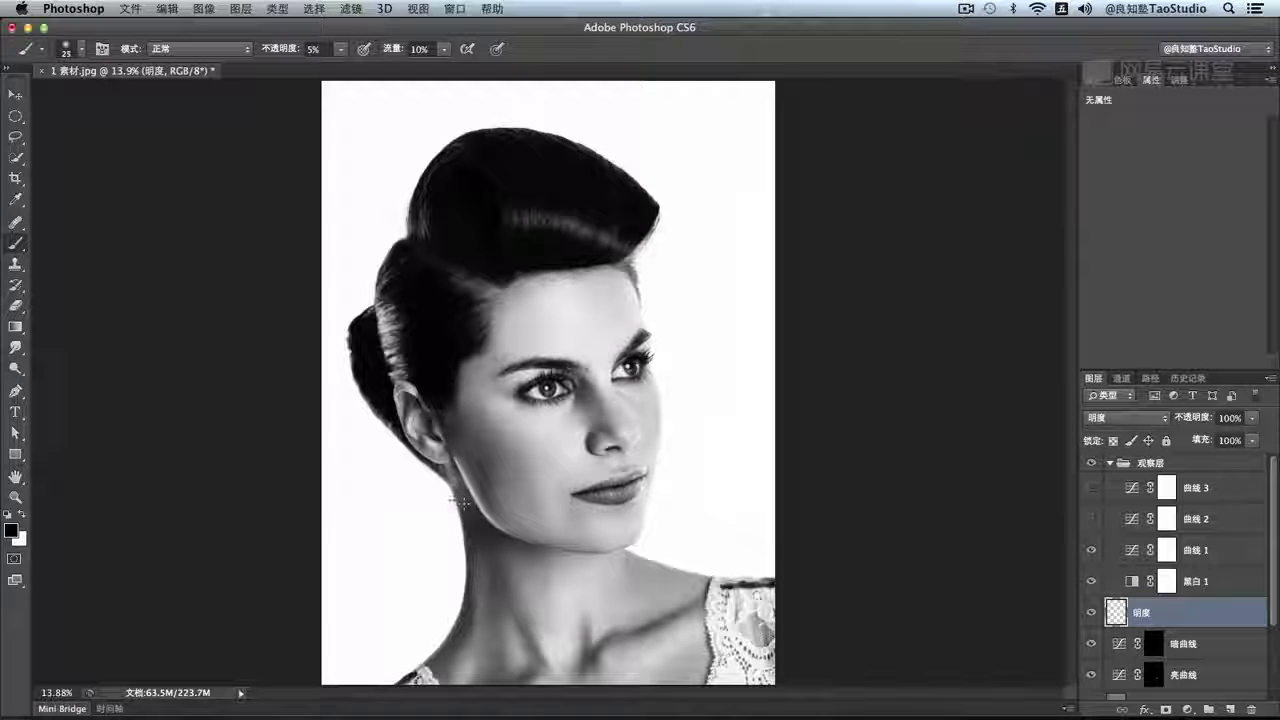
key("bracketright")
key("bracketright")
key("bracketright")
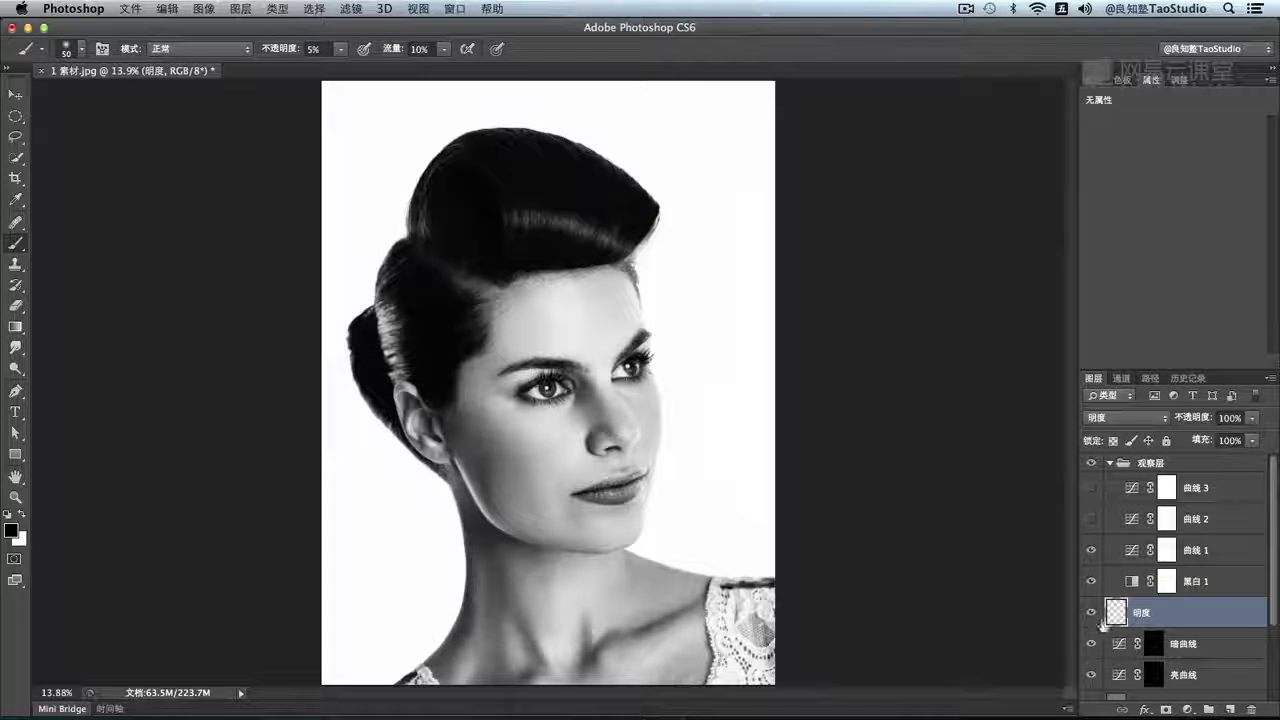
Compare the portrait with the 暗曲线 and 亮曲线 layers hidden and shown
left_click(1093, 673)
scroll(1274, 590, "down", 2)
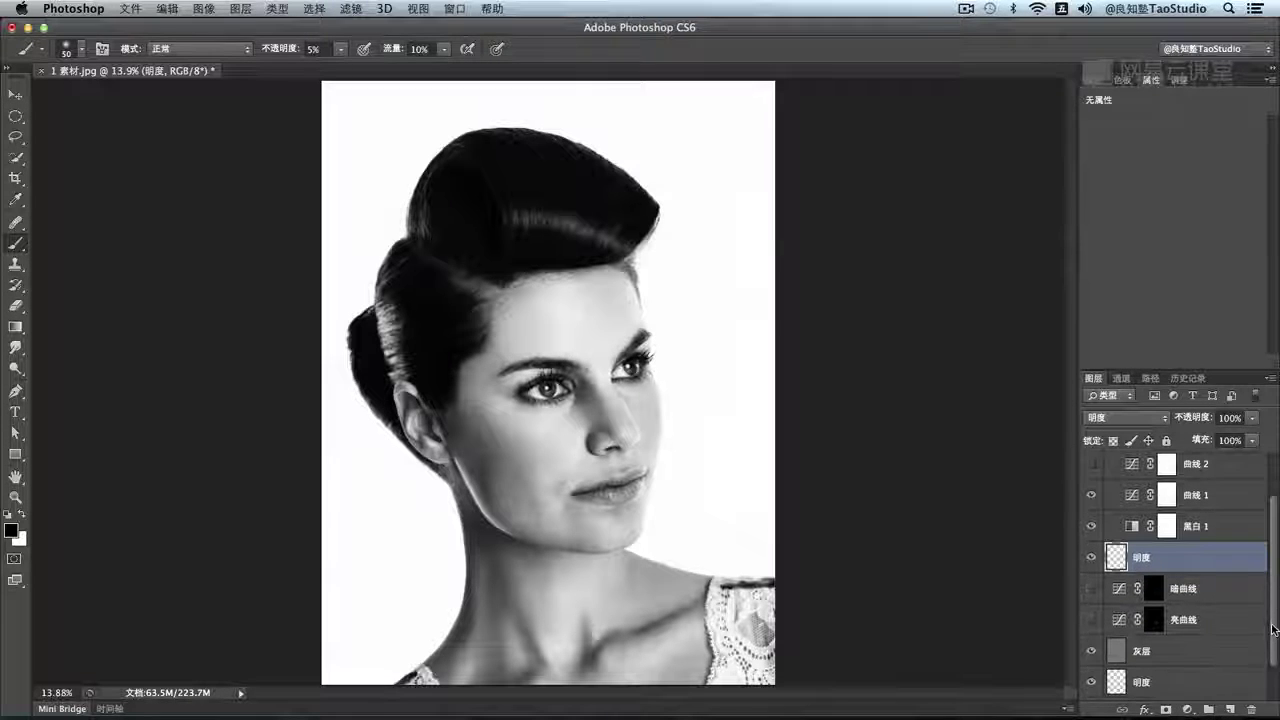
left_click(1094, 620)
left_click(1092, 588)
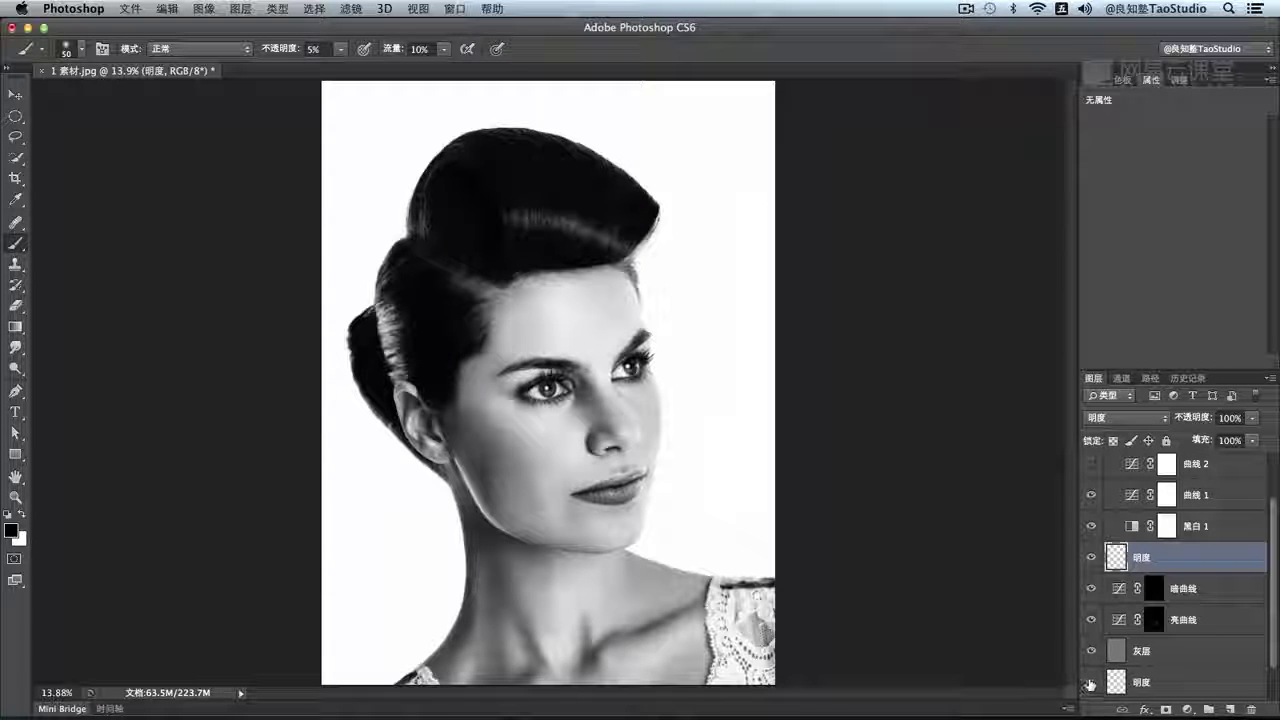
Group the layers from the lower 明度 up to the upper 明度 and name the group 皮肤修饰
left_click(1163, 681)
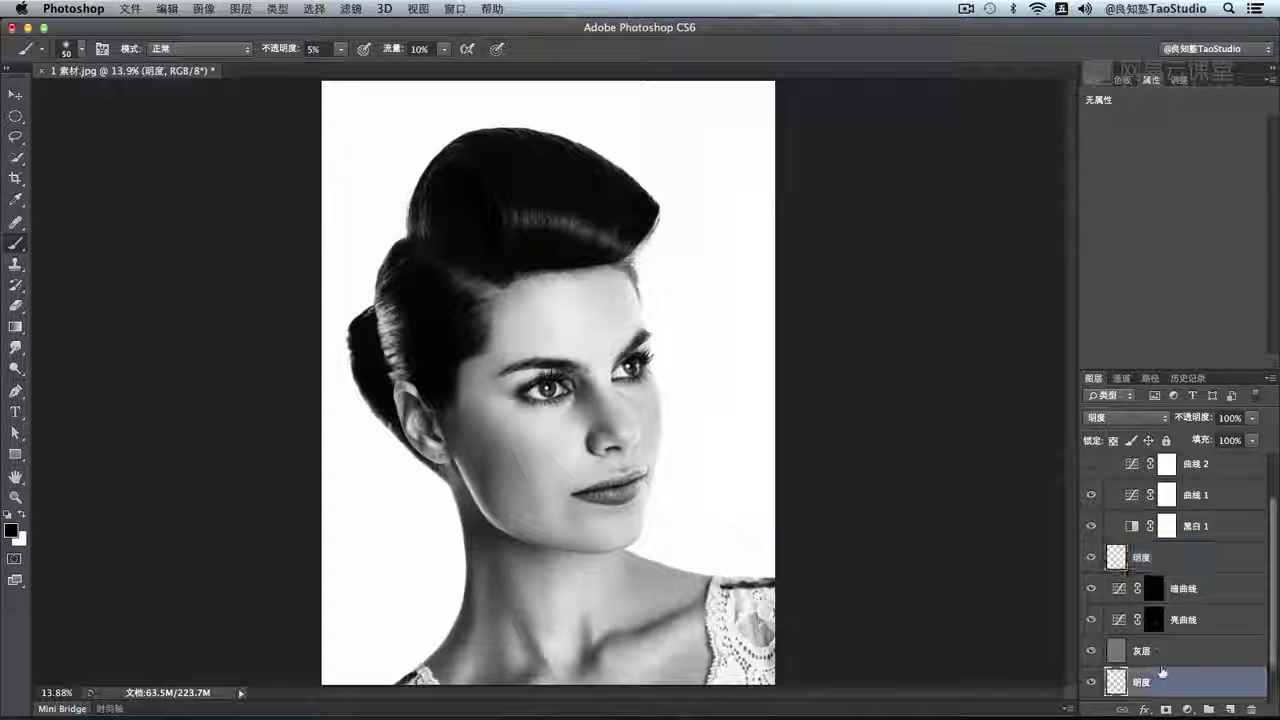
left_click(1195, 567, "shift")
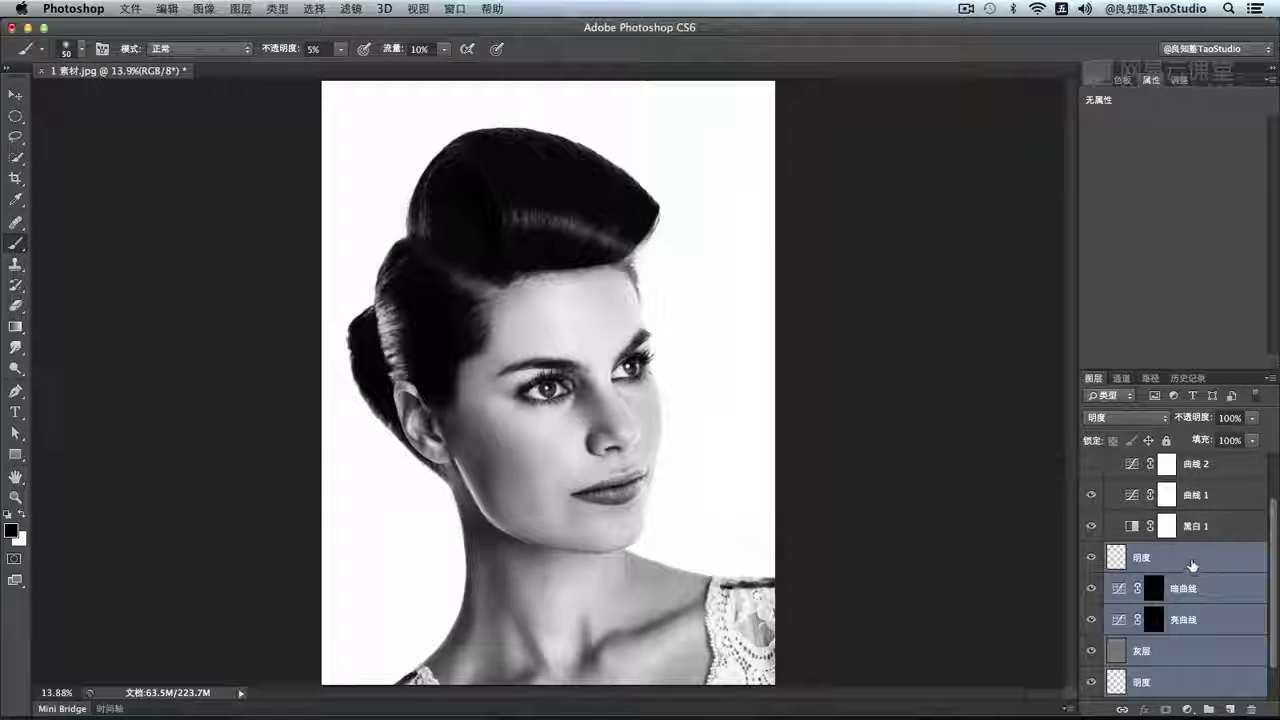
key("super+g")
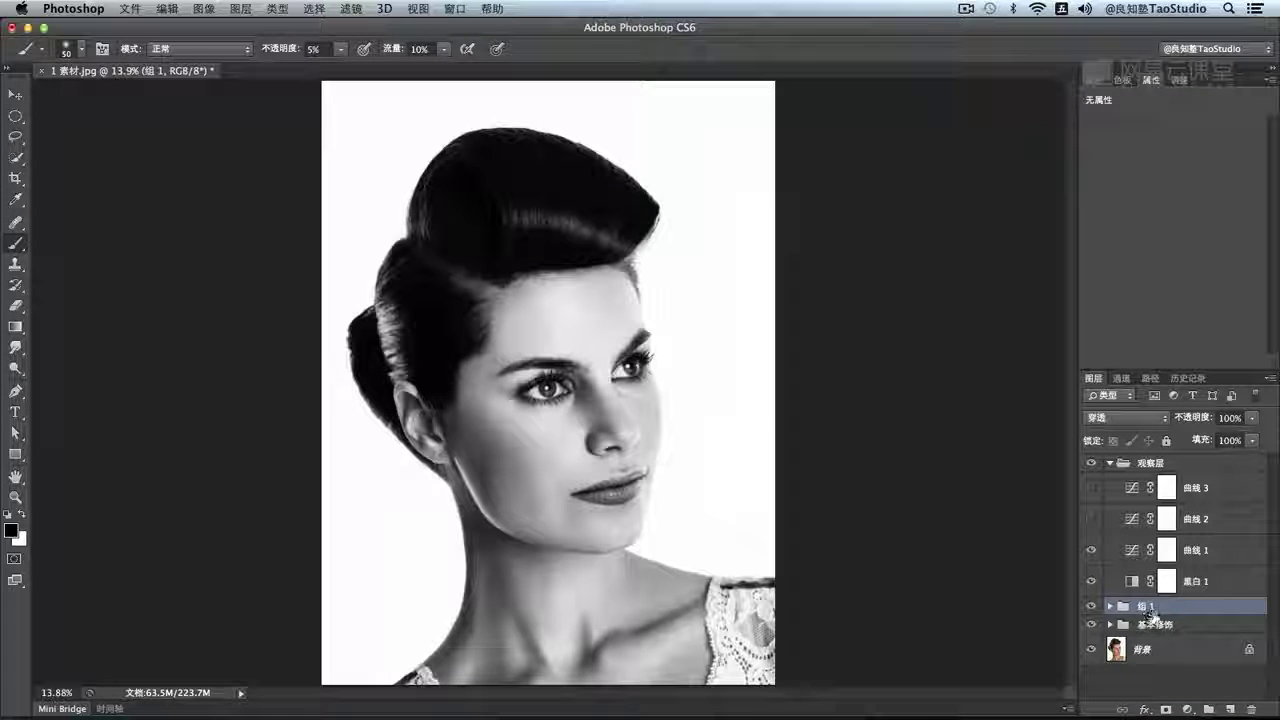
double_click(1147, 609)
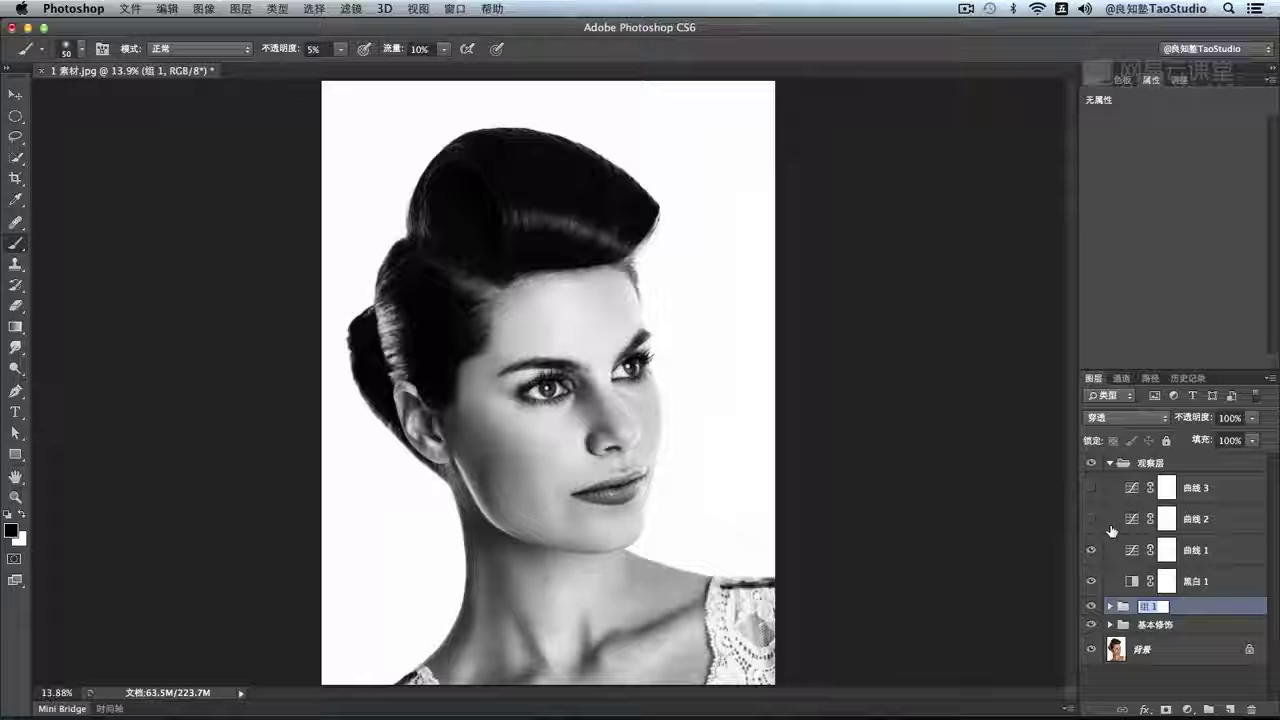
type("皮肤")
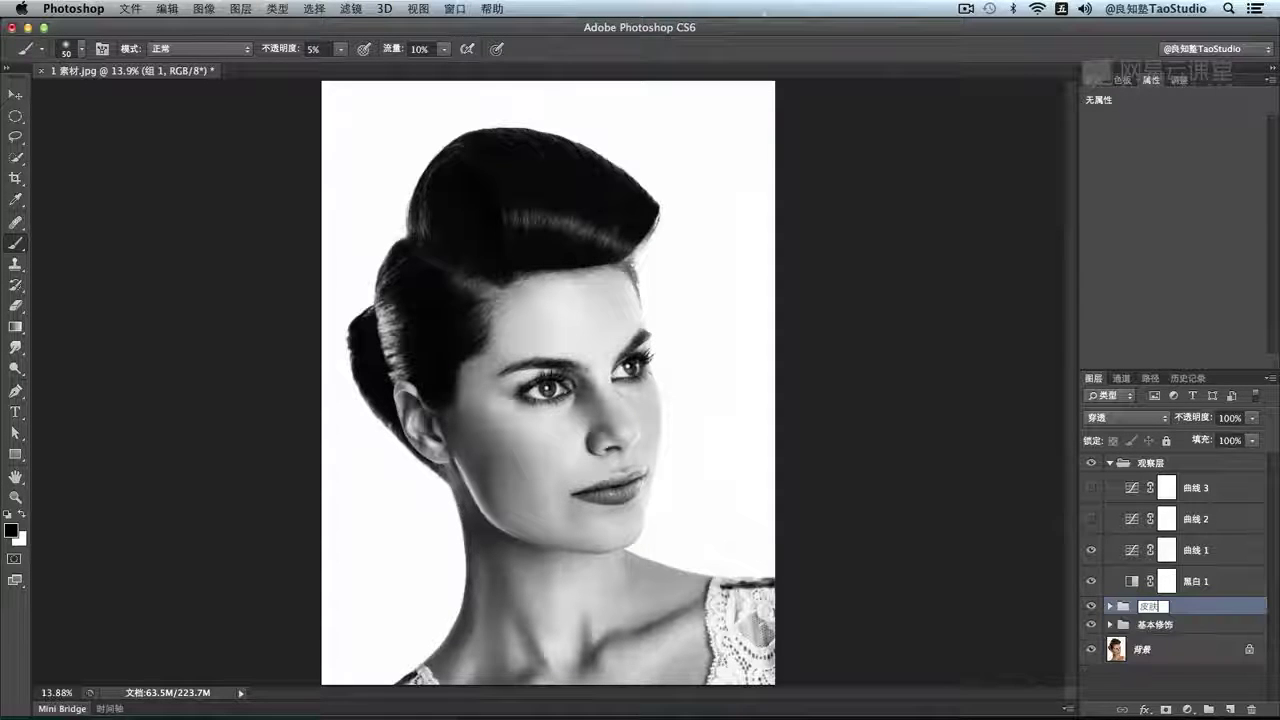
type("修qntnt")
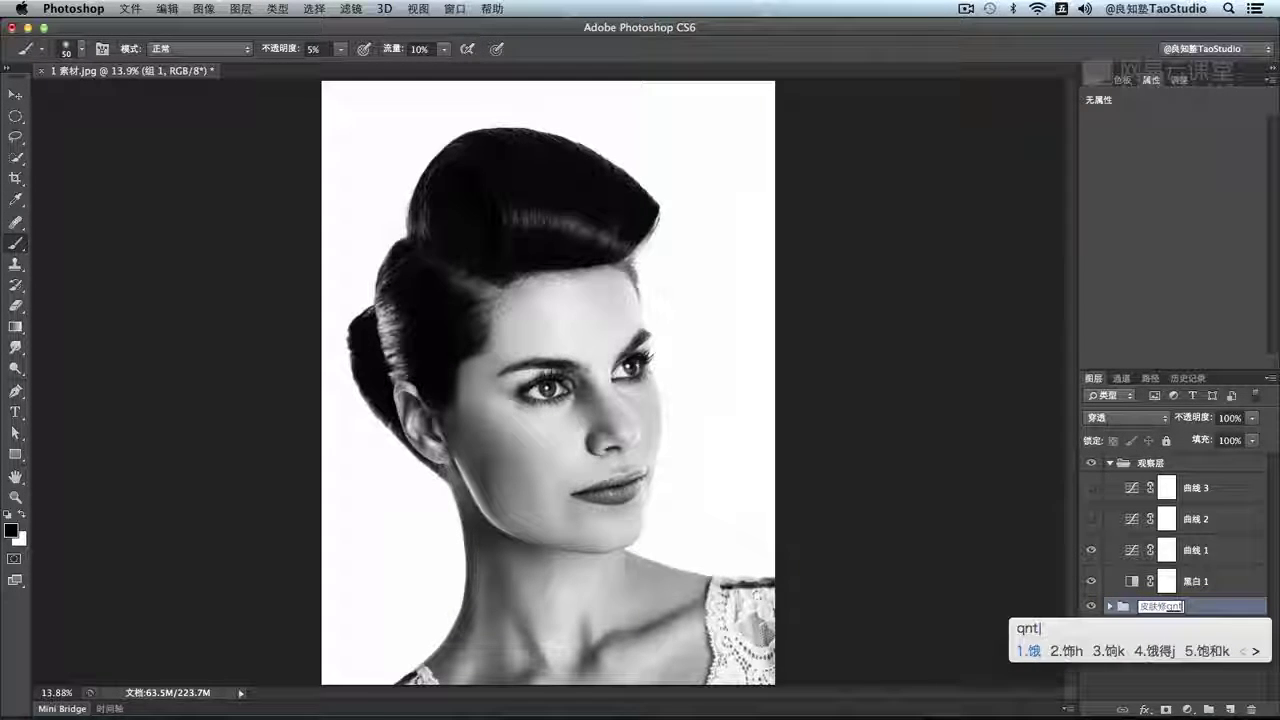
key("space")
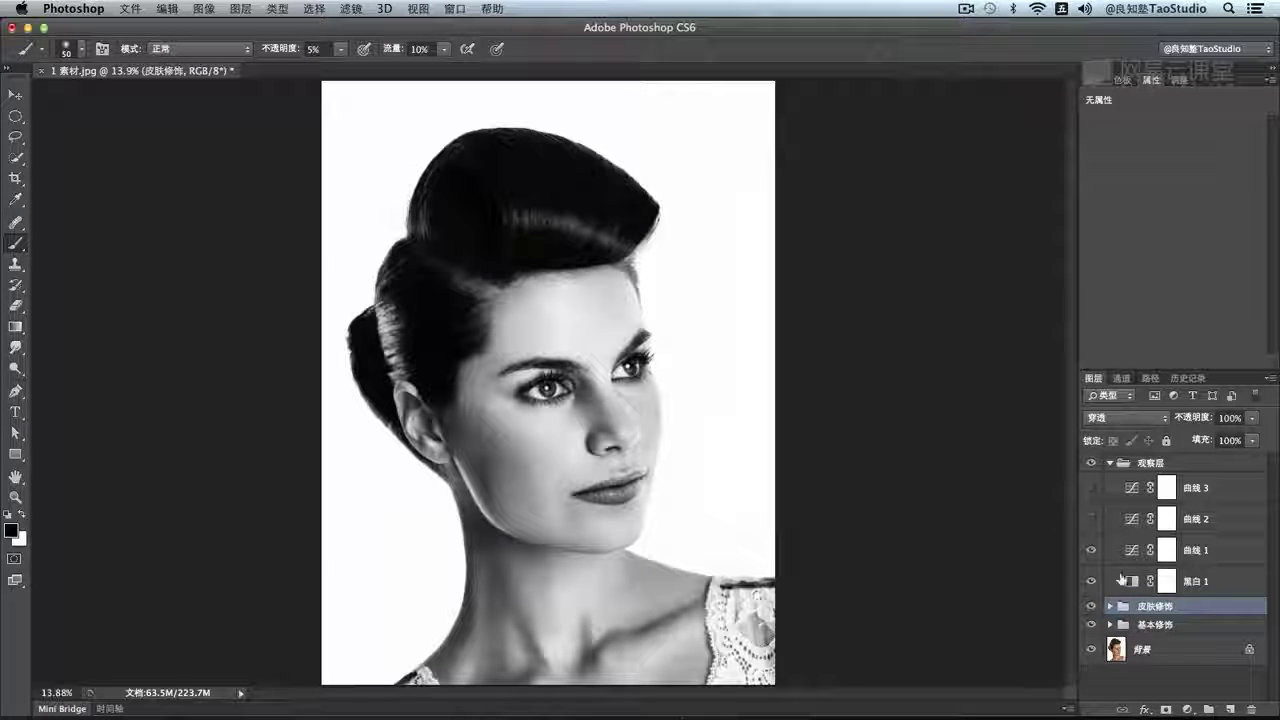
Hide the 黑白 1 and 曲线 1 layers and compare the cheek and nose at 100% with and without the 皮肤修饰 group
left_click(1092, 588)
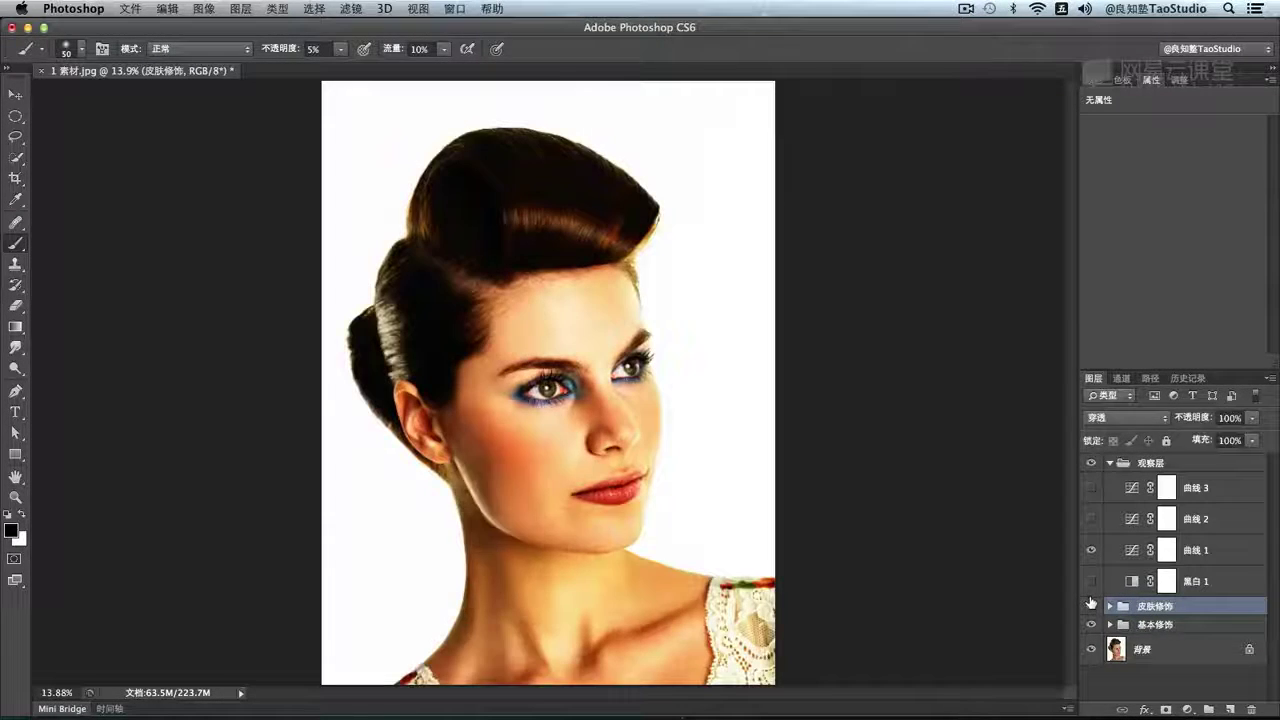
left_click(1091, 550)
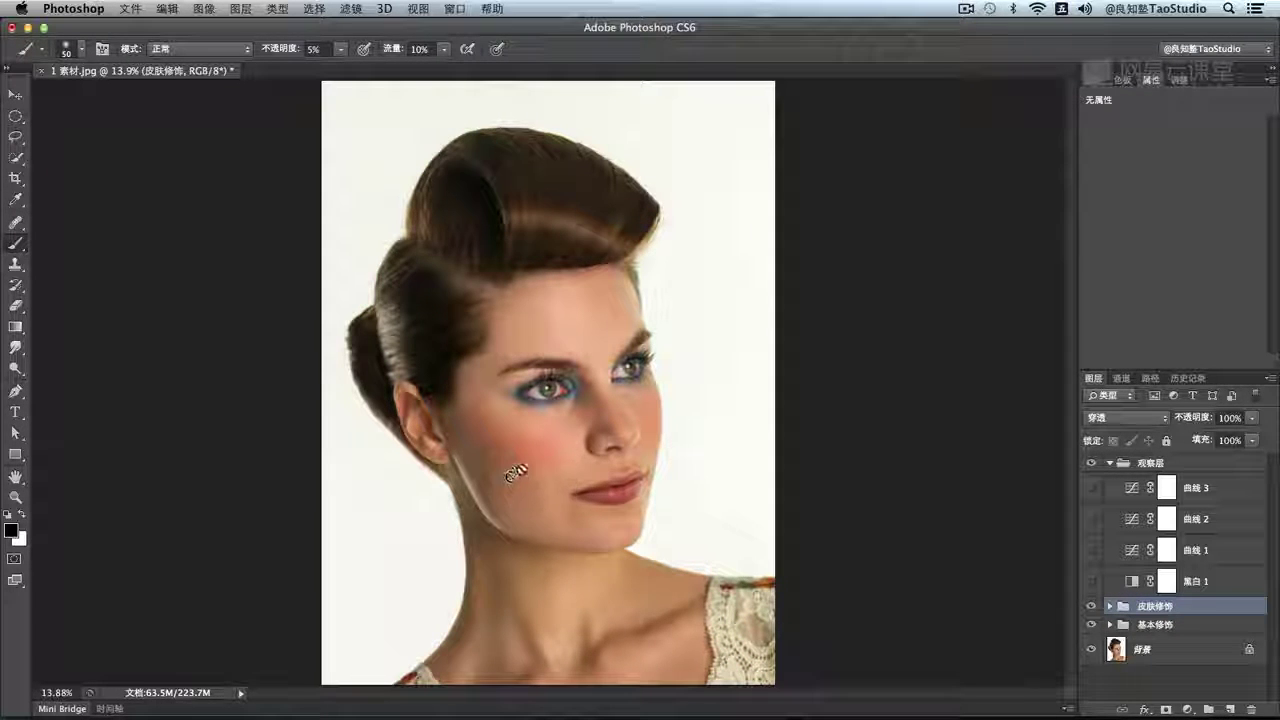
left_click(16, 496)
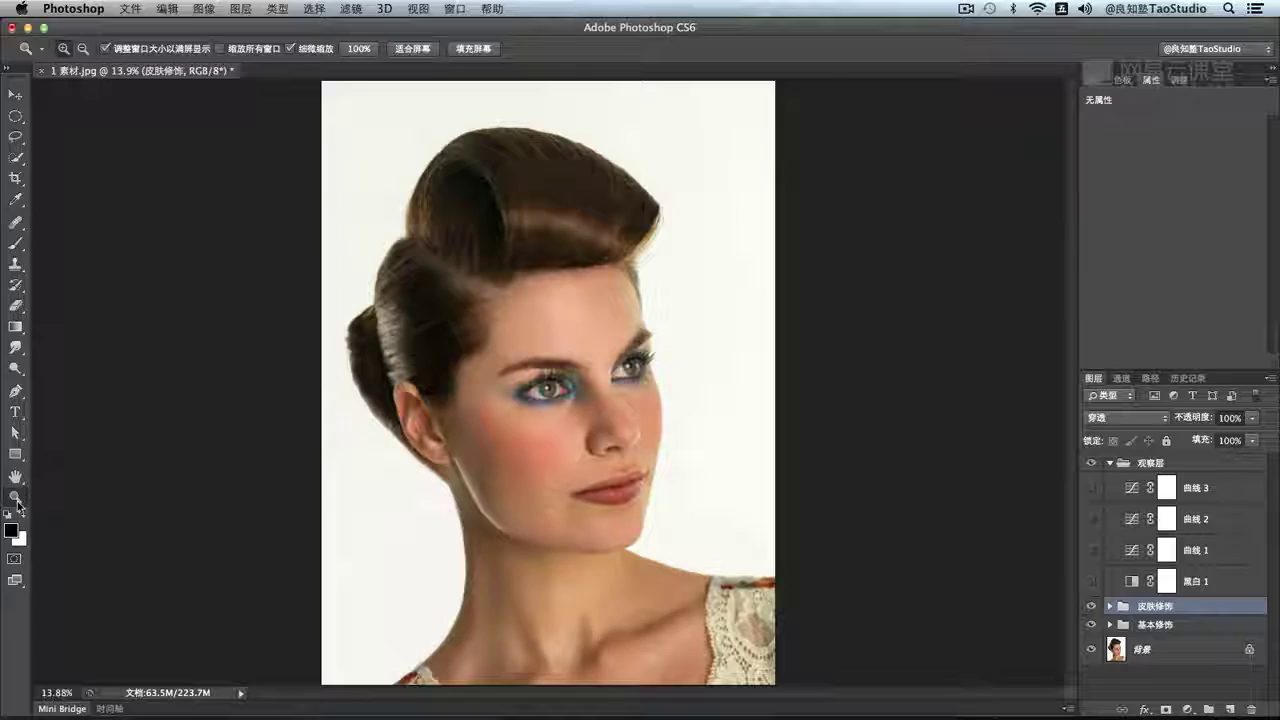
double_click(16, 497)
scroll(760, 346, "down", 10)
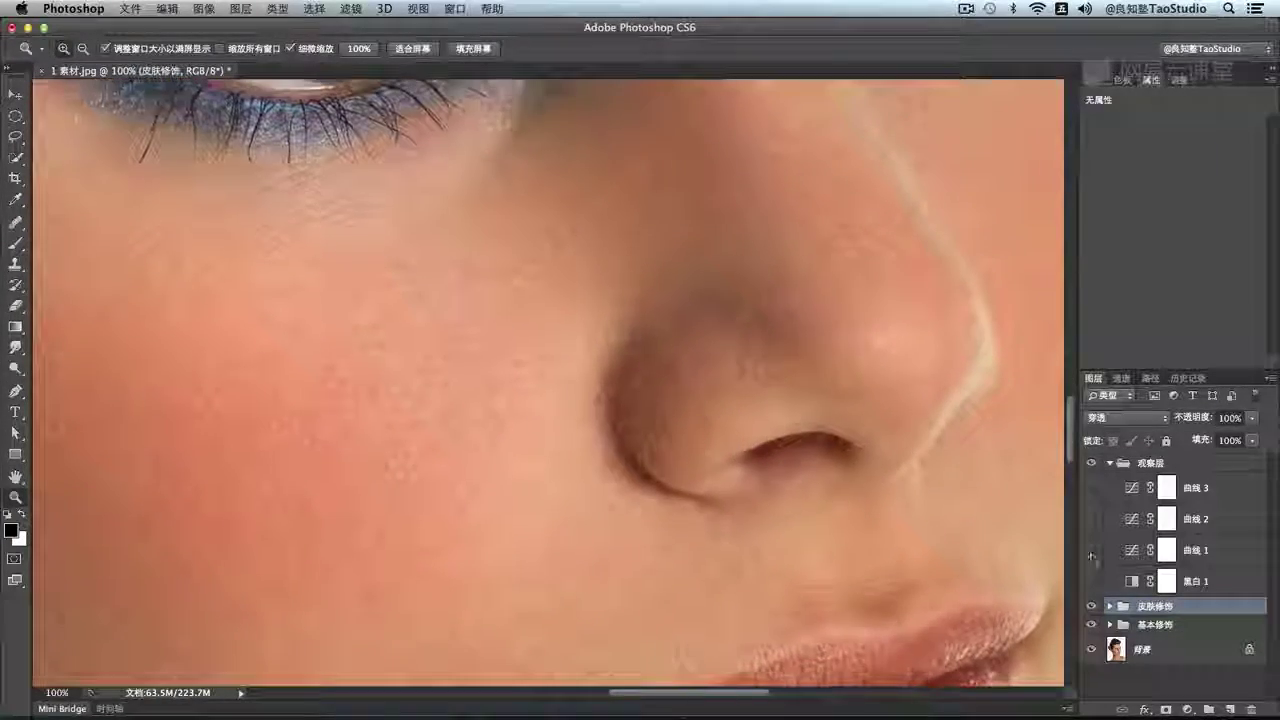
left_click(1090, 606)
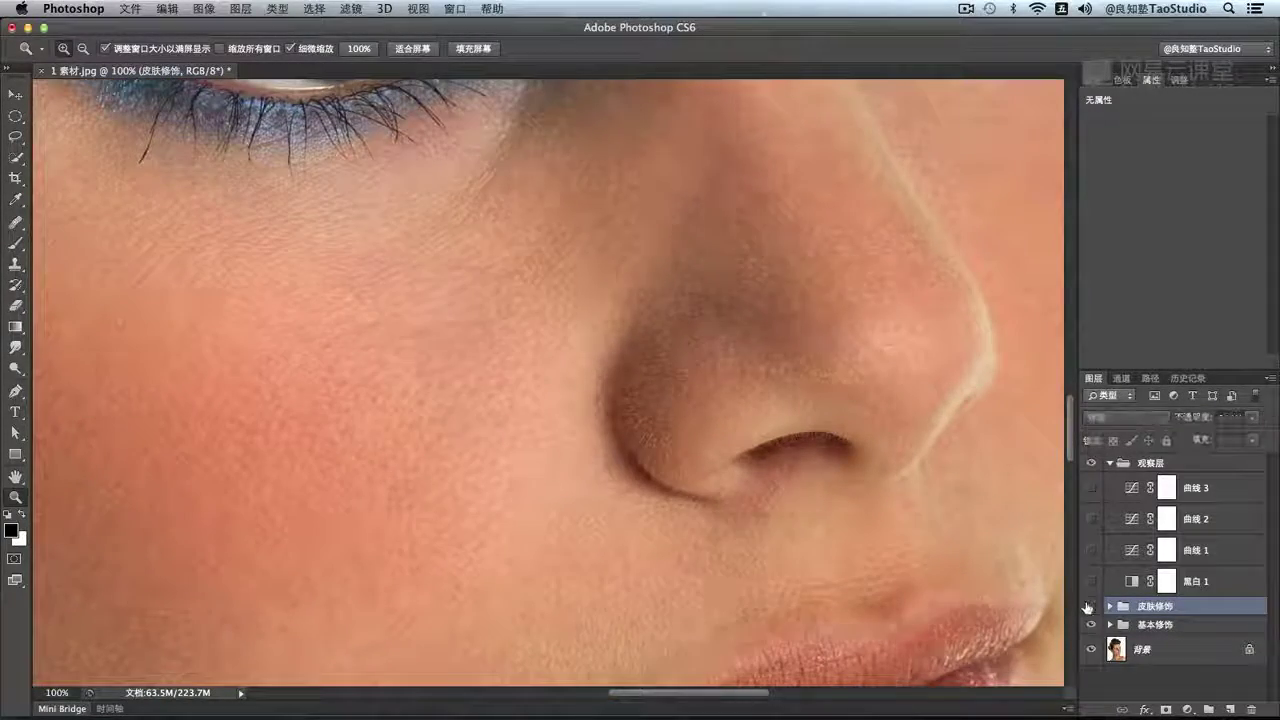
left_click(1090, 606)
left_click(1090, 606)
left_click(1089, 606)
Compare the skin around the lips and chin with the 皮肤修饰 group hidden and shown
scroll(608, 380, "down", 10)
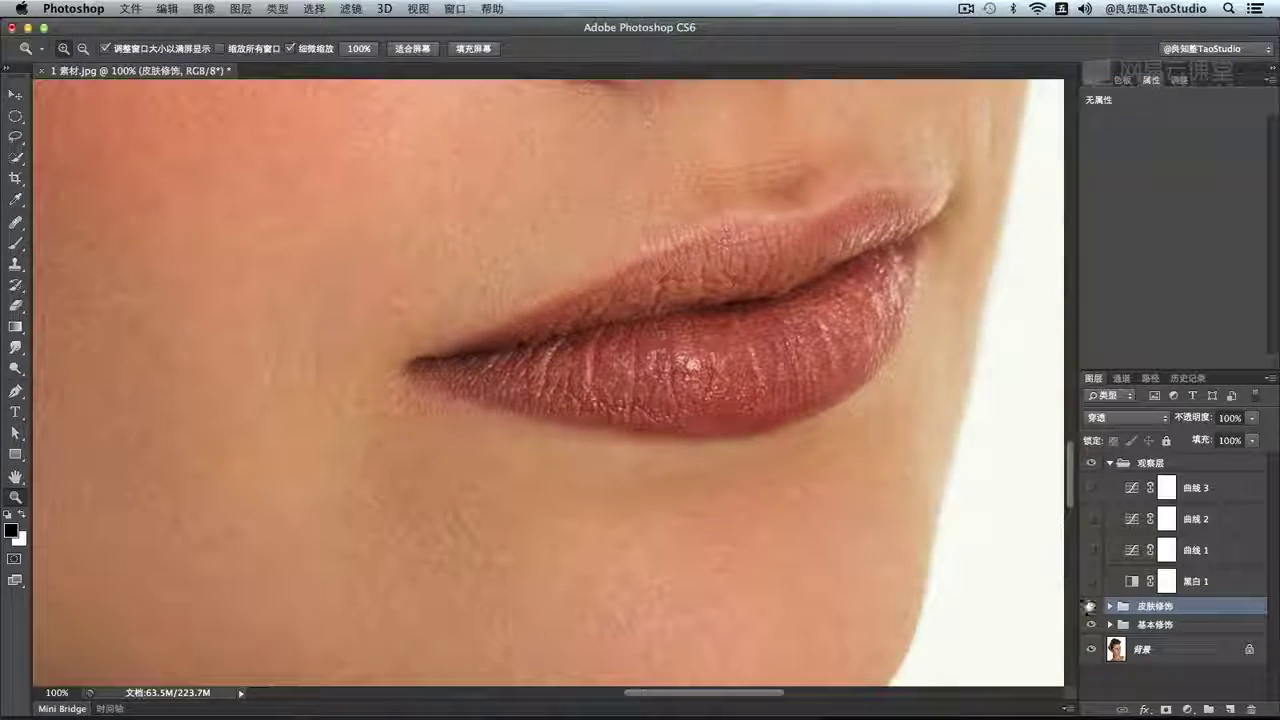
left_click(1090, 606)
left_click(1090, 606)
left_click(1090, 606)
left_click(1090, 606)
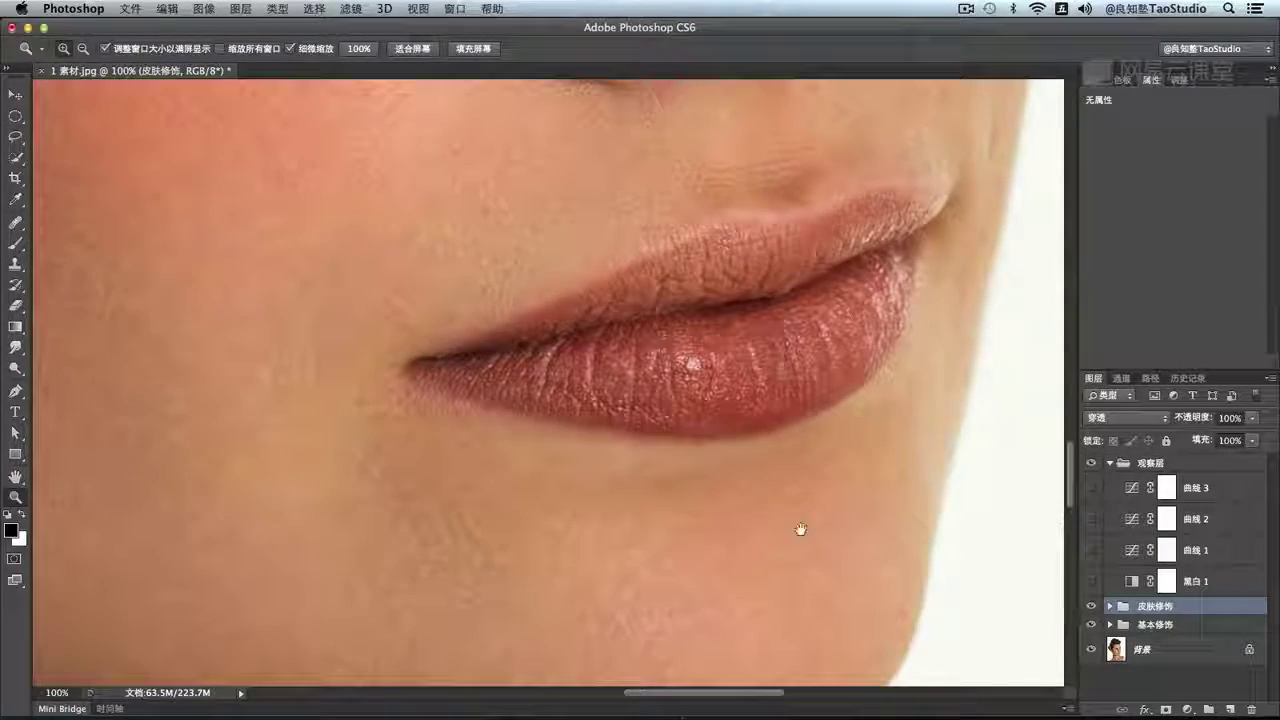
Compare the neck's shadows and highlights with the 皮肤修饰 group hidden and shown
scroll(801, 529, "down", 15)
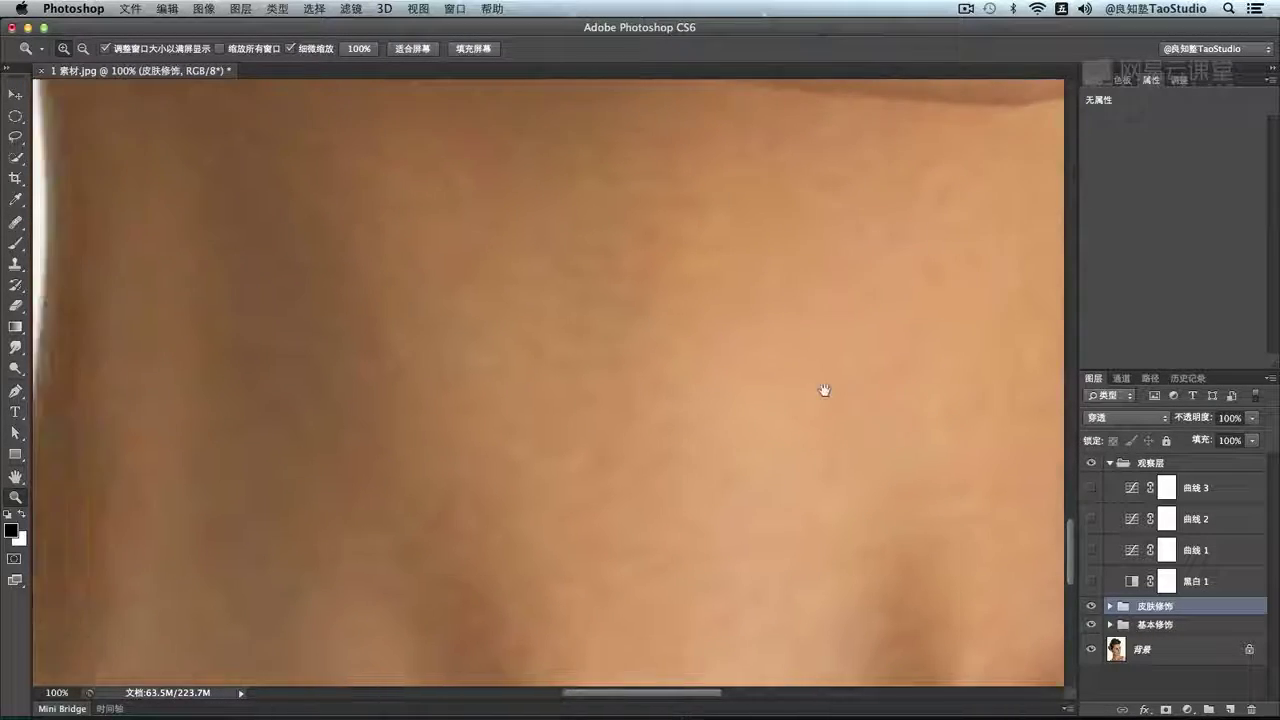
scroll(824, 390, "up", 5)
left_click(1091, 606)
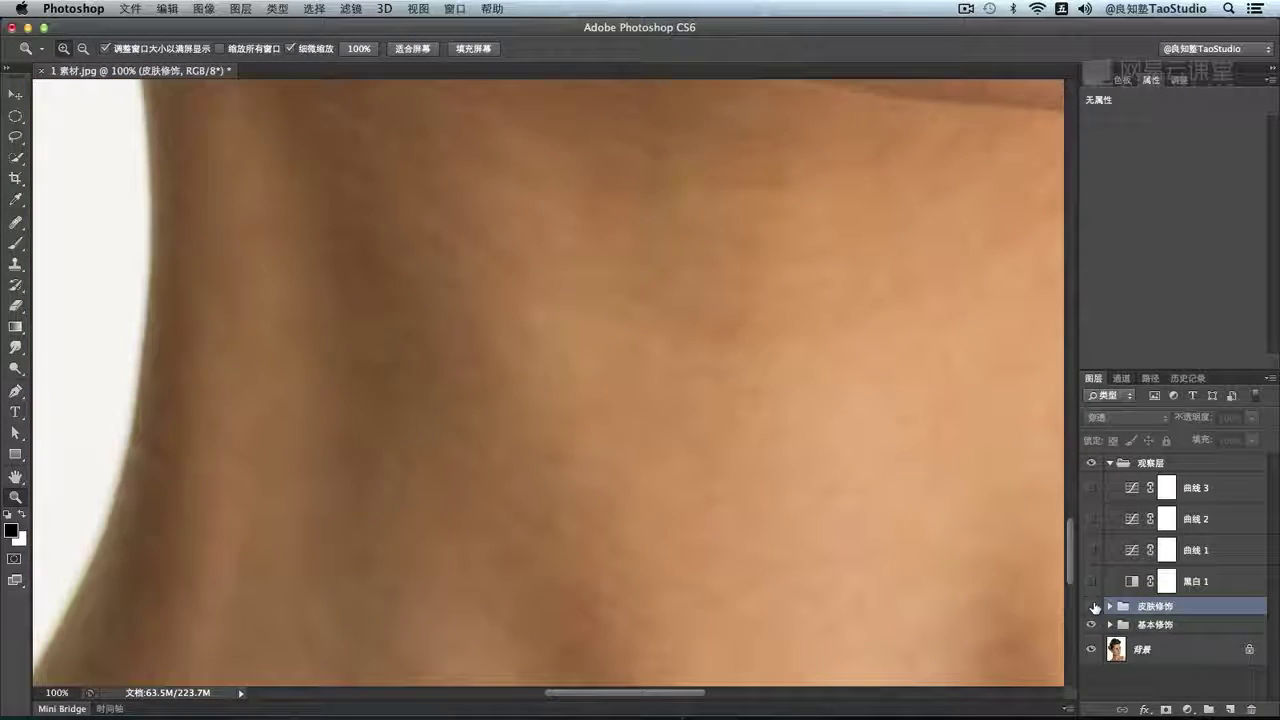
left_click(1091, 606)
left_click(1091, 606)
left_click(1091, 606)
left_click(1091, 606)
left_click(1091, 606)
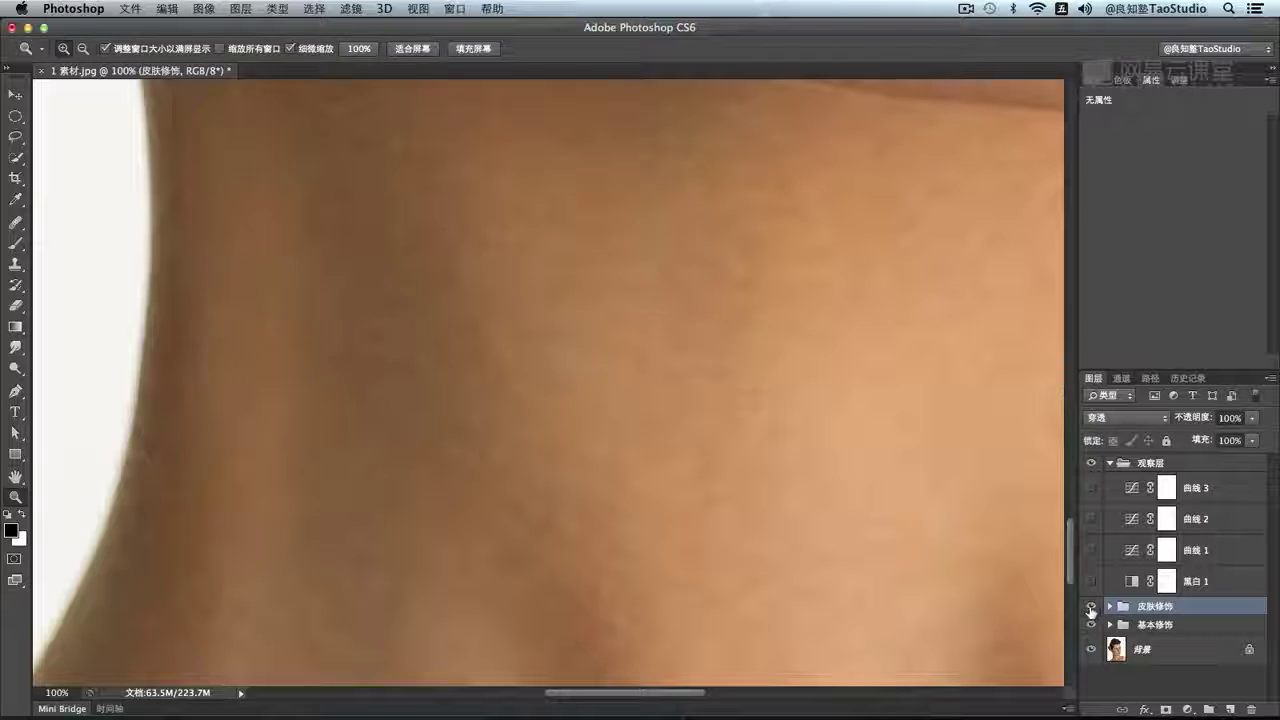
Compare the whole color portrait before and after the skin retouching, leaving the 皮肤修饰 group shown
double_click(16, 478)
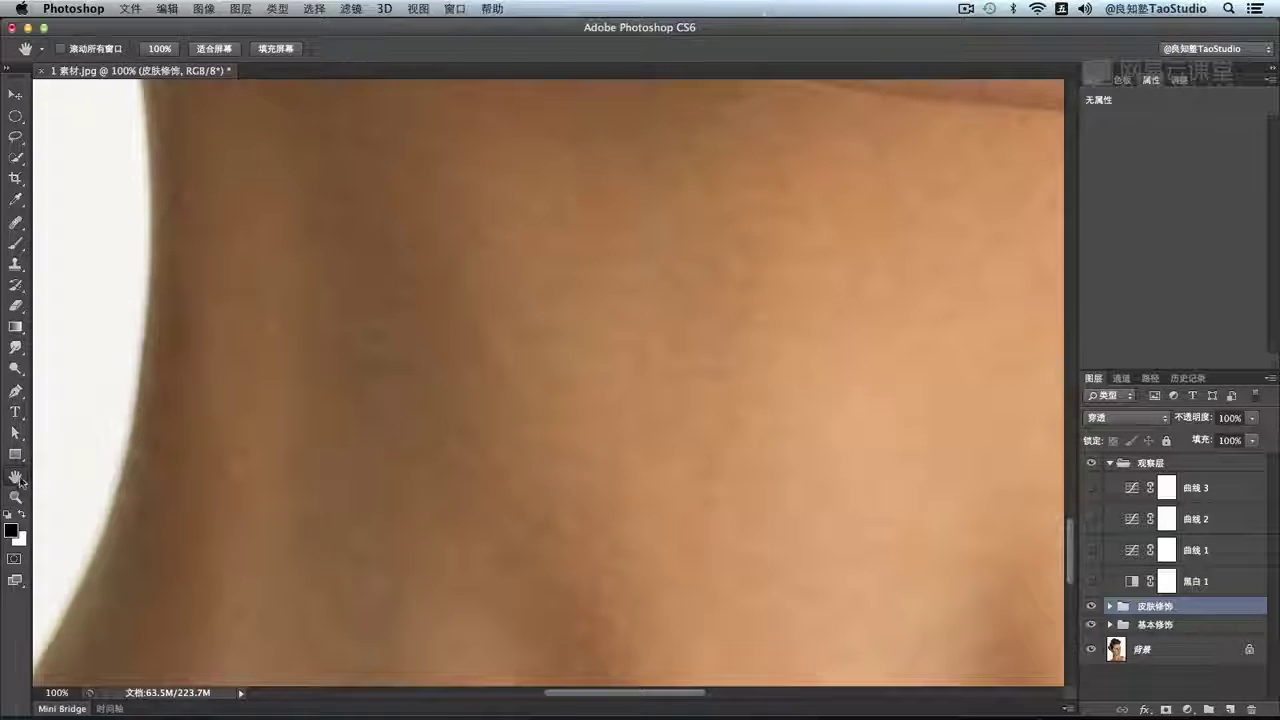
left_click(1091, 606)
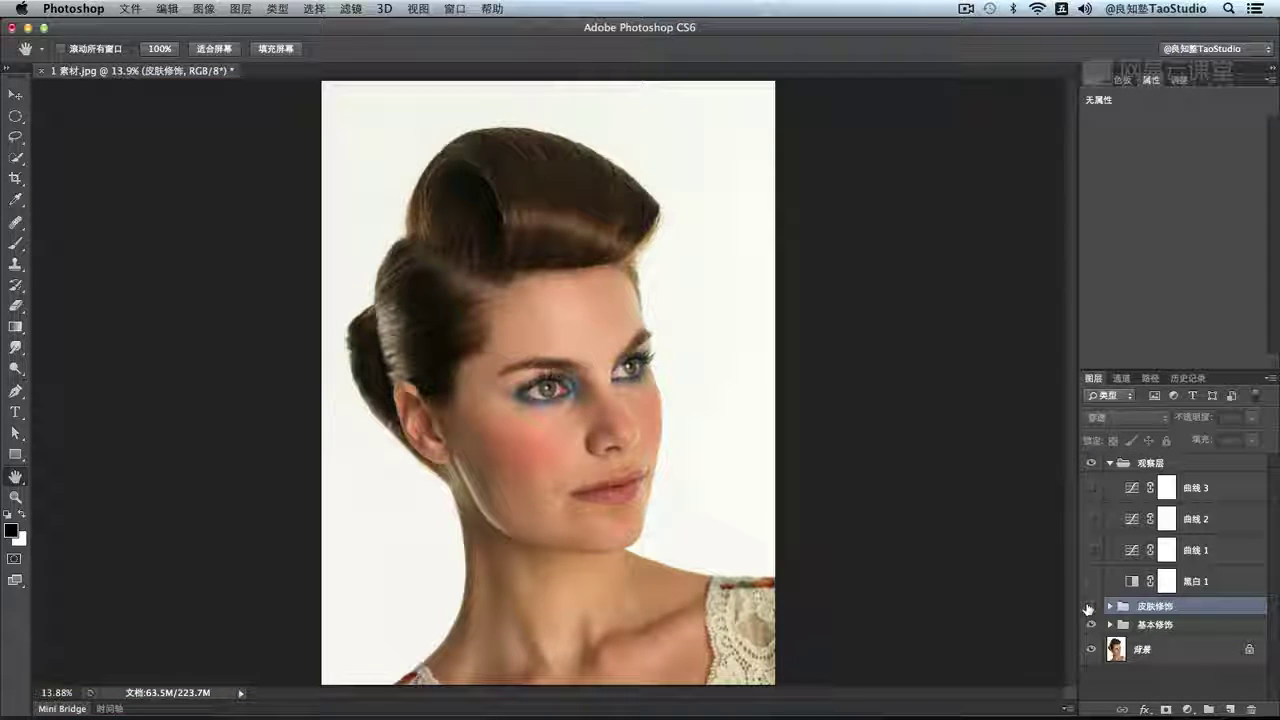
left_click(1091, 606)
left_click(1091, 606)
left_click(1091, 606)
left_click(1091, 606)
left_click(1090, 606)
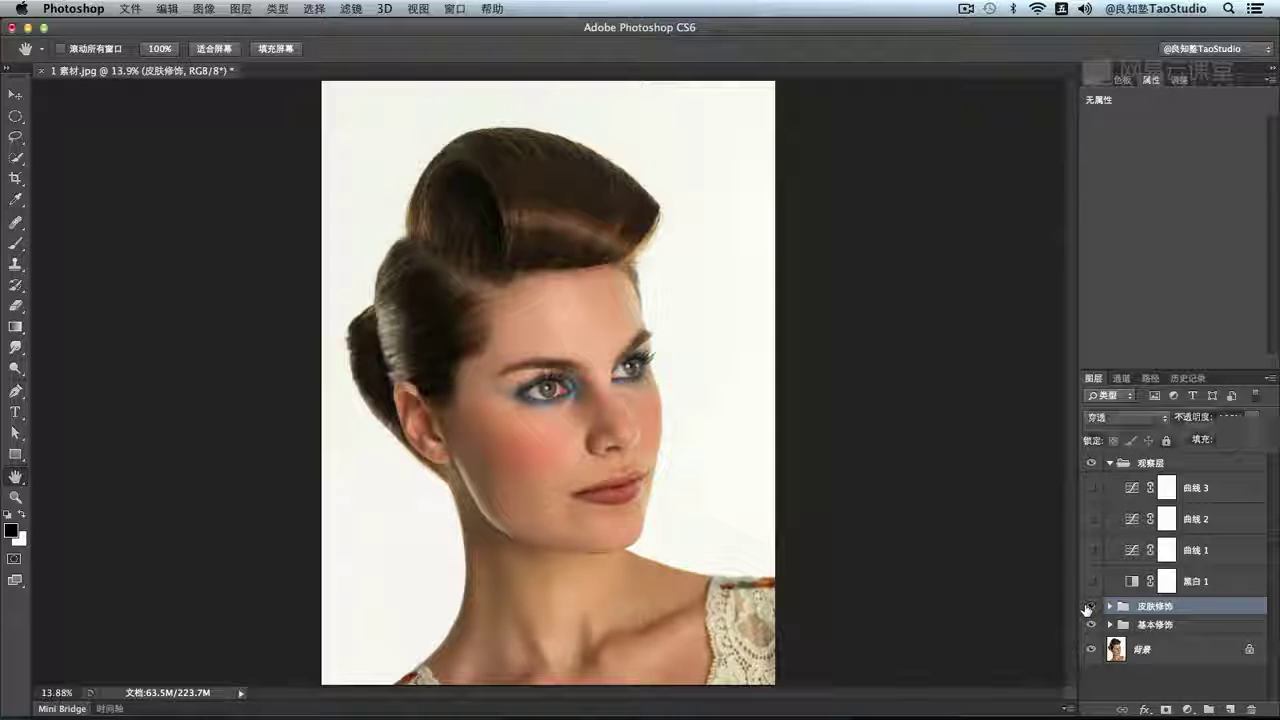
left_click(1090, 606)
left_click(1090, 606)
left_click(1090, 606)
left_click(1090, 606)
left_click(1090, 606)
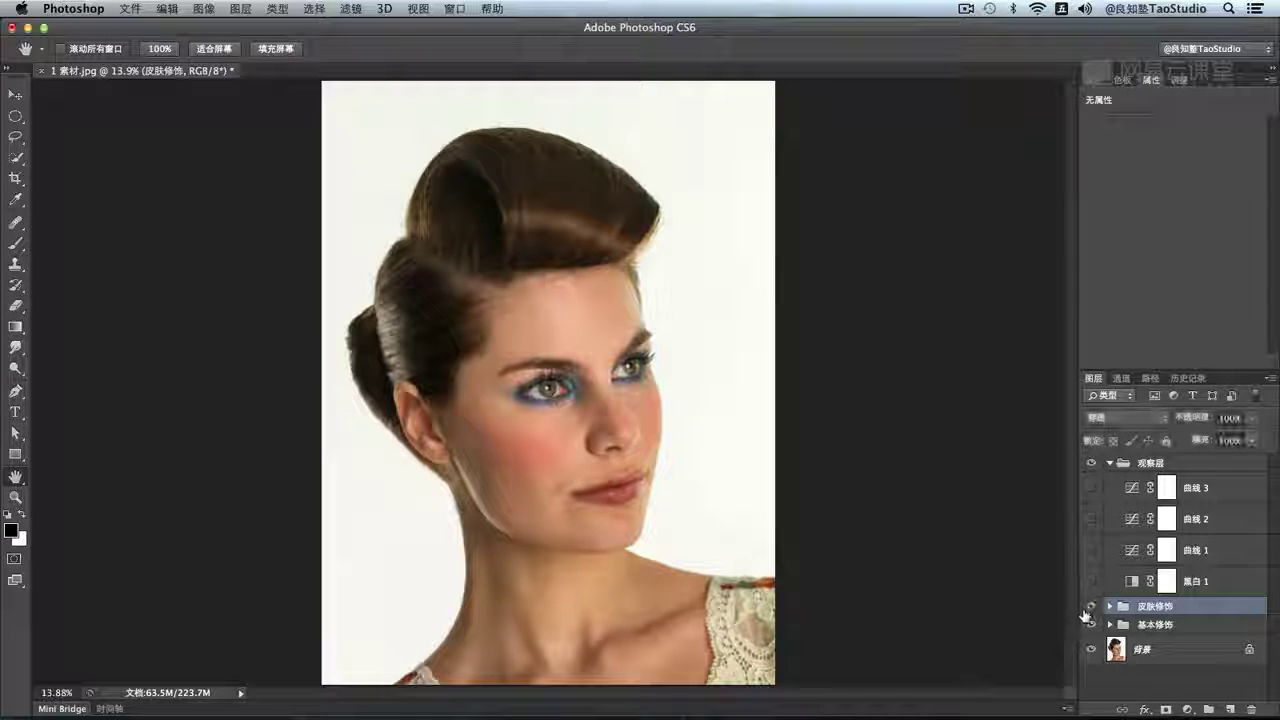
left_click(1090, 607)
left_click(1090, 607)
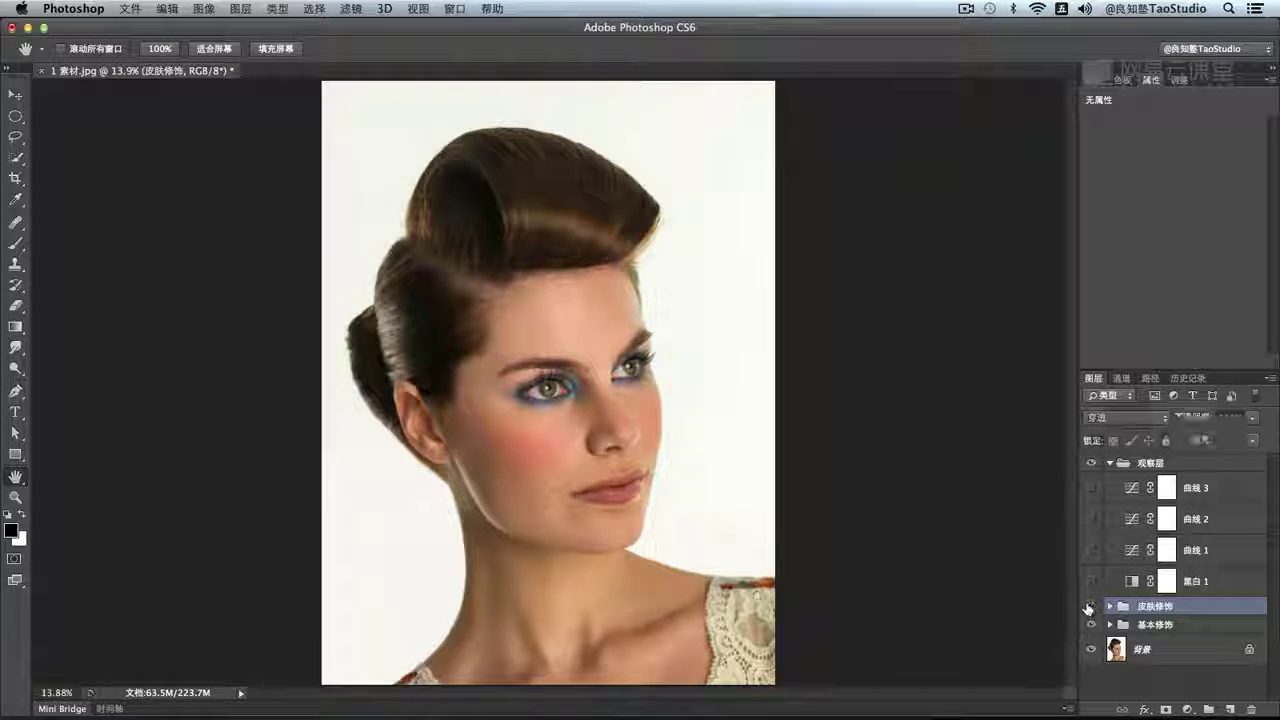
left_click(1089, 610)
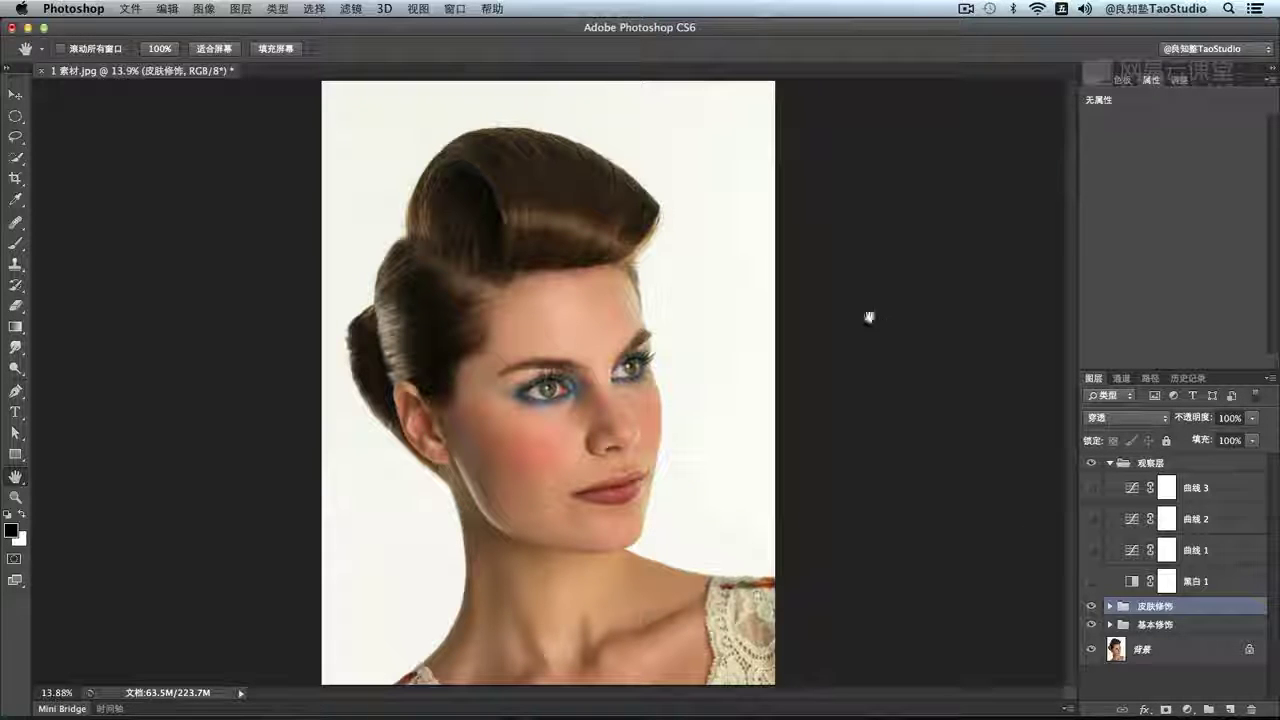